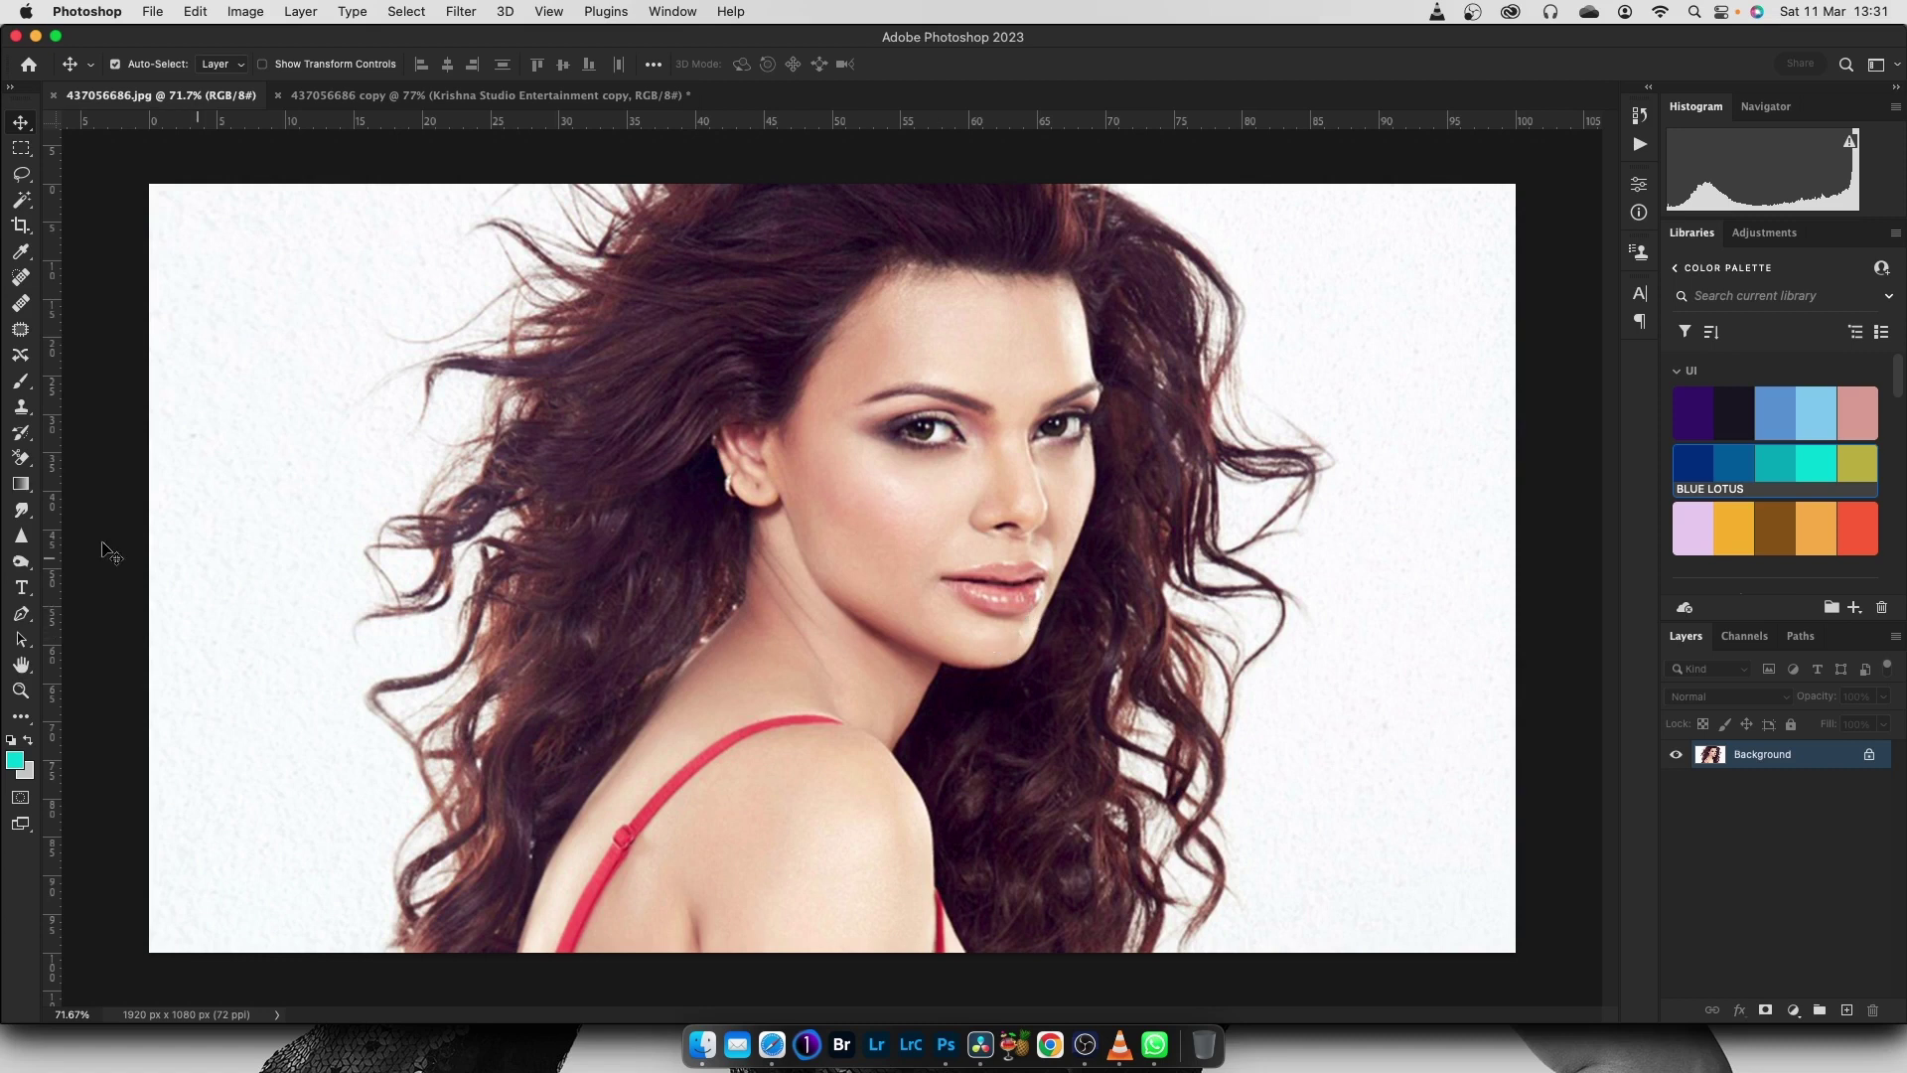
Pick the Background Eraser, then duplicate the Background layer into Layer 1 with Cmd+J
click(24, 464)
right_click(25, 464)
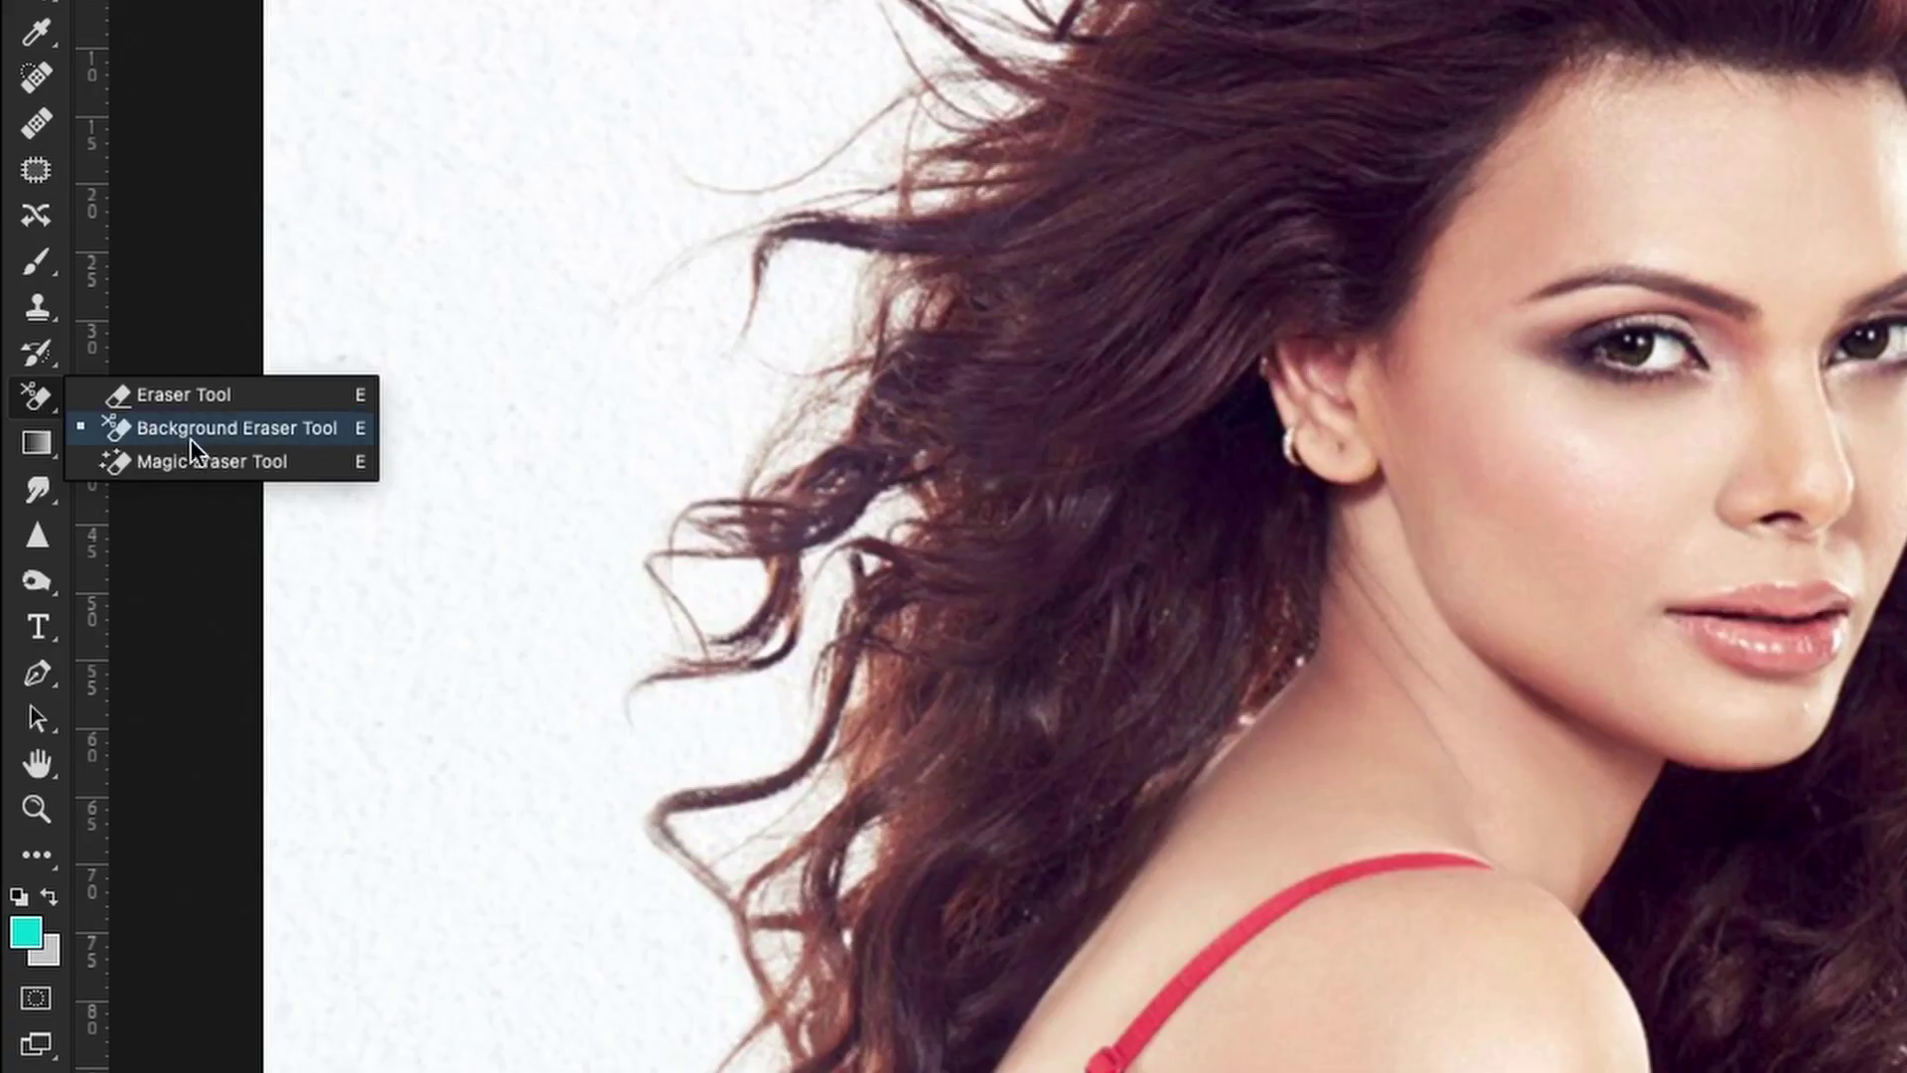
click(284, 433)
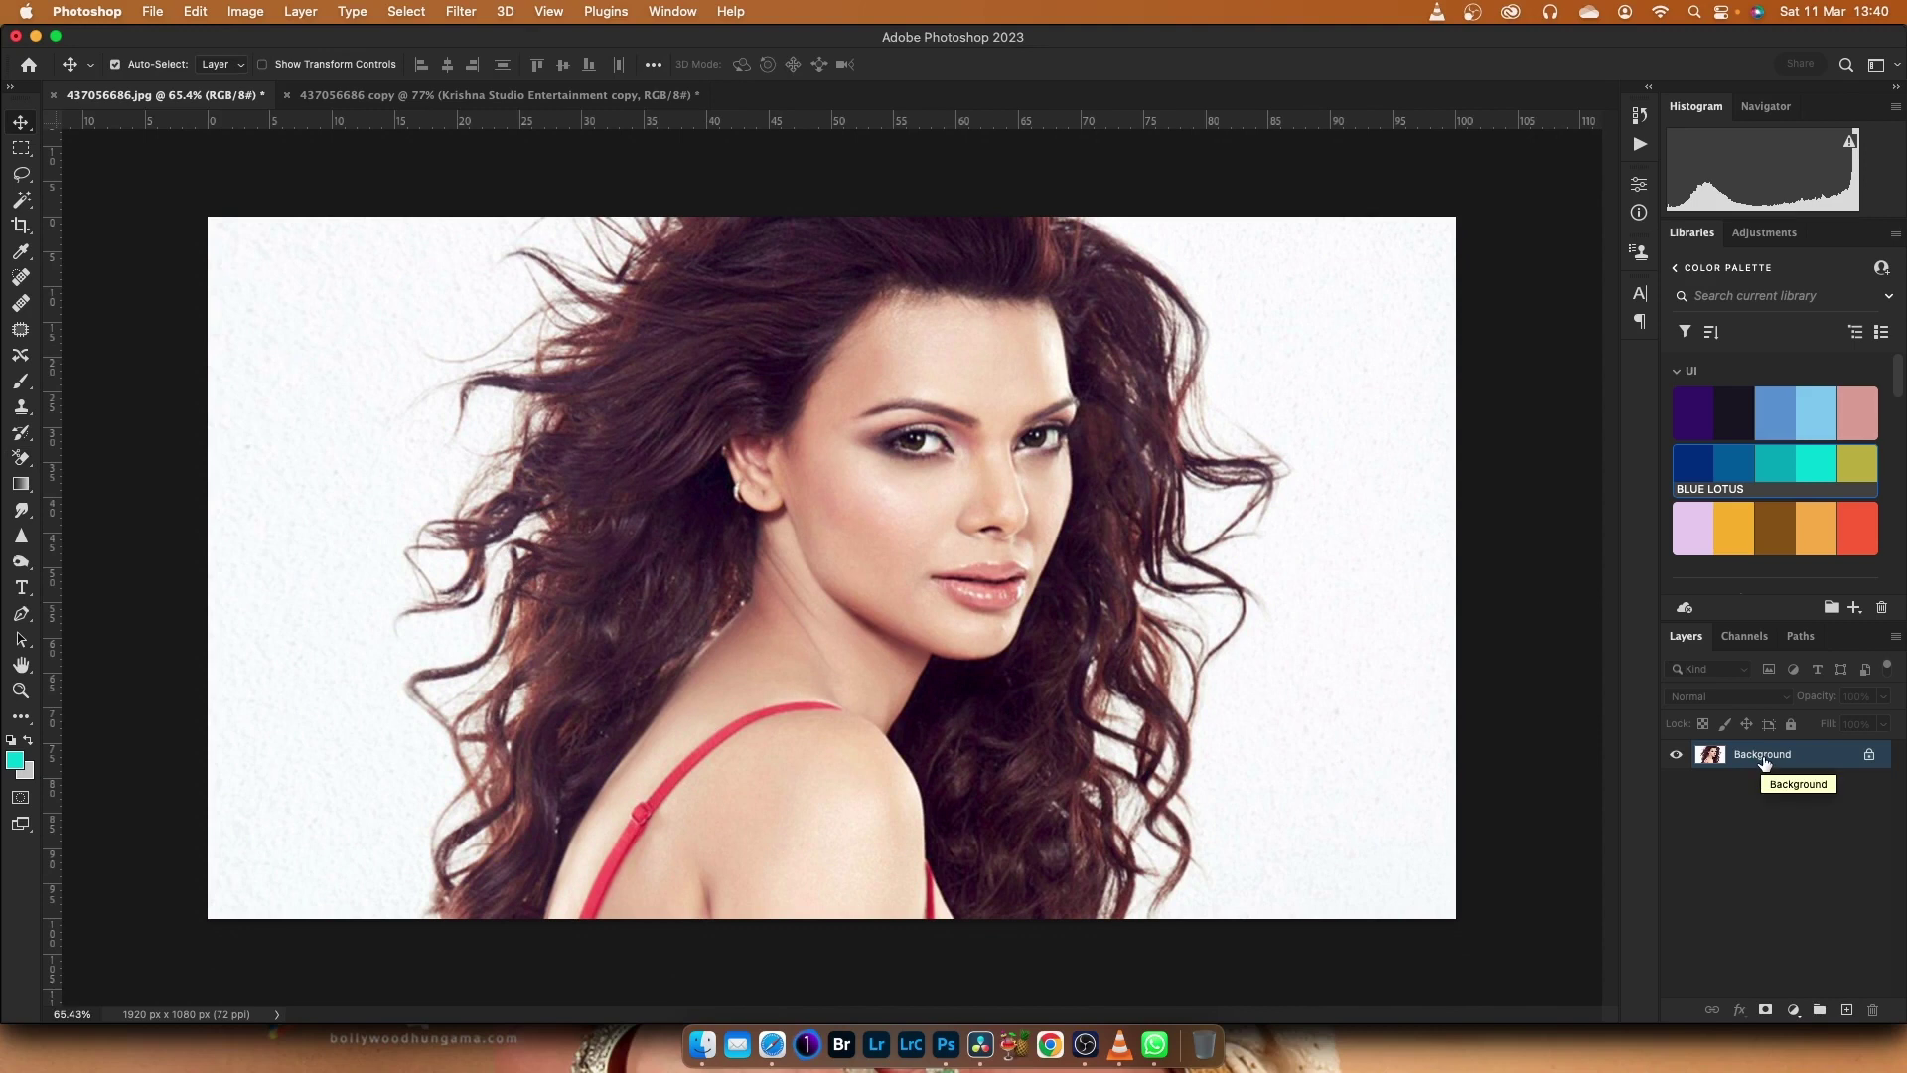
key(super+j)
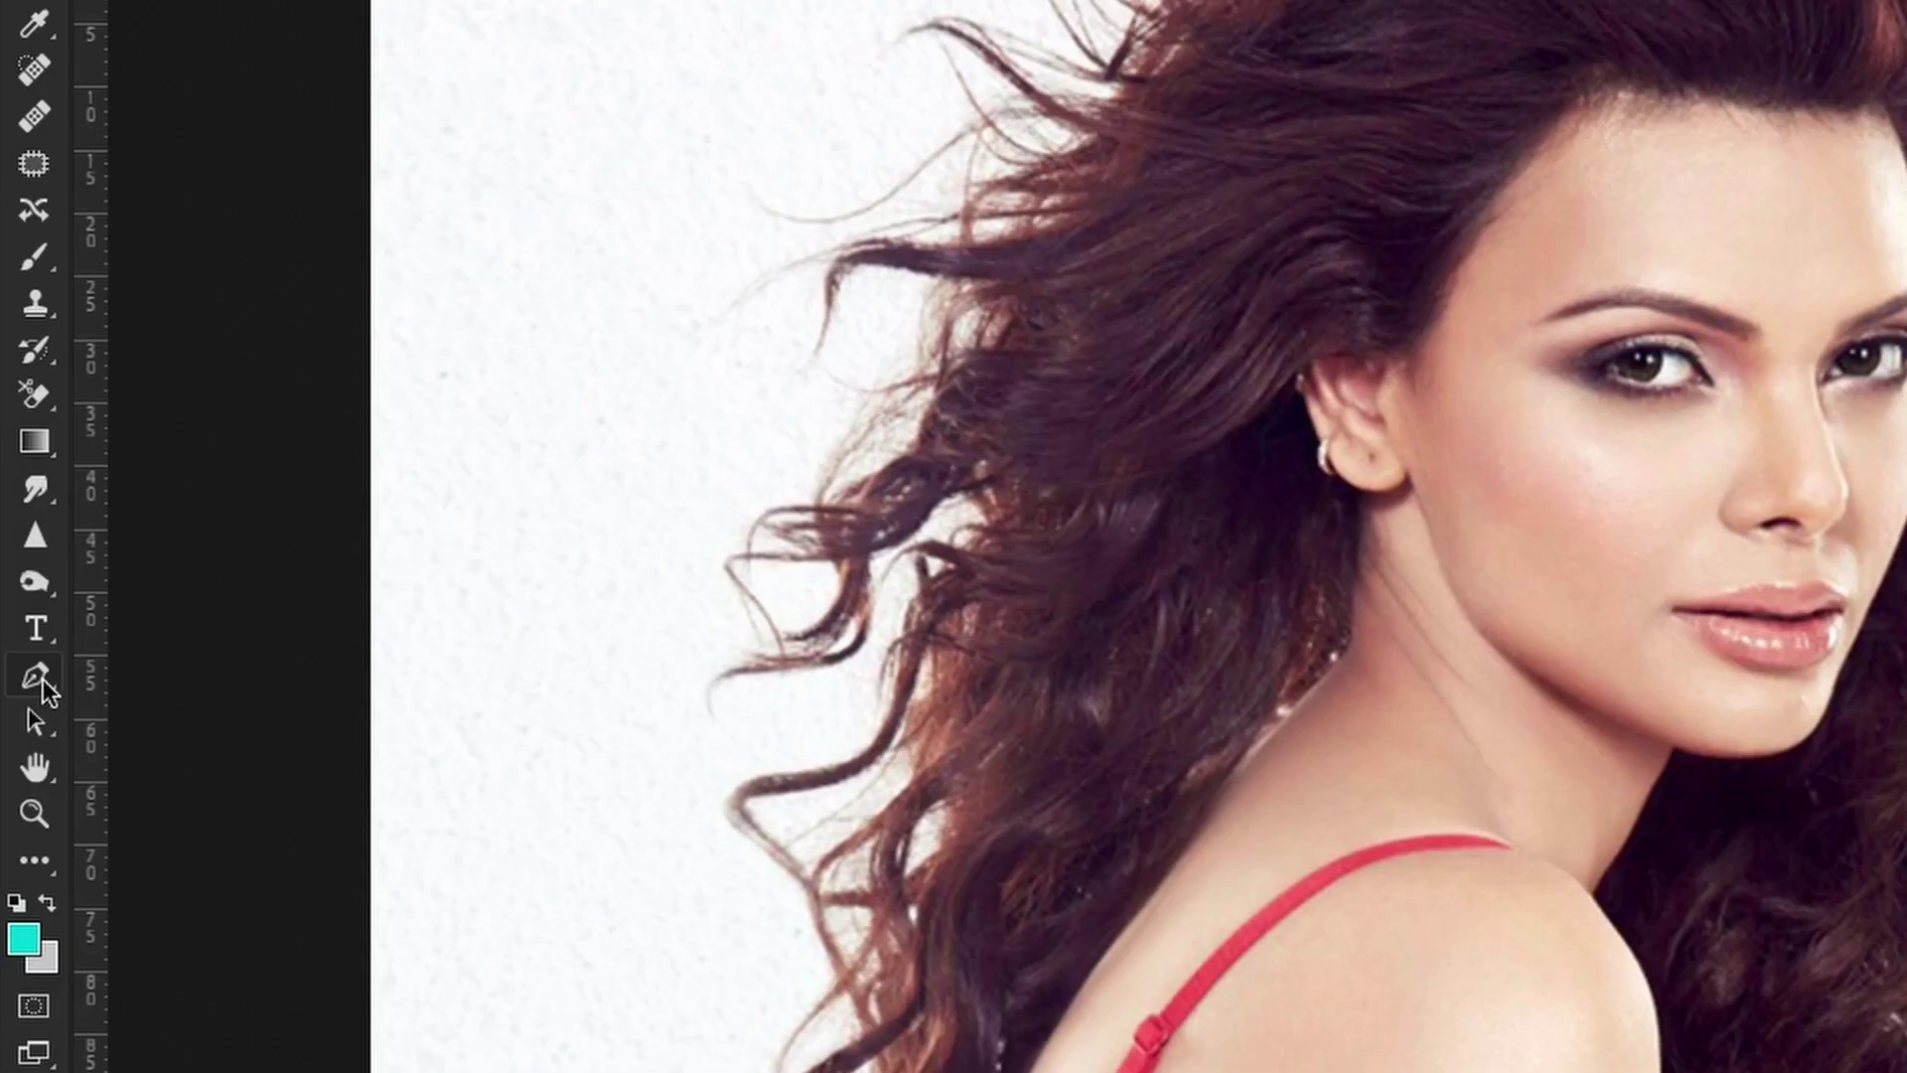
click(21, 614)
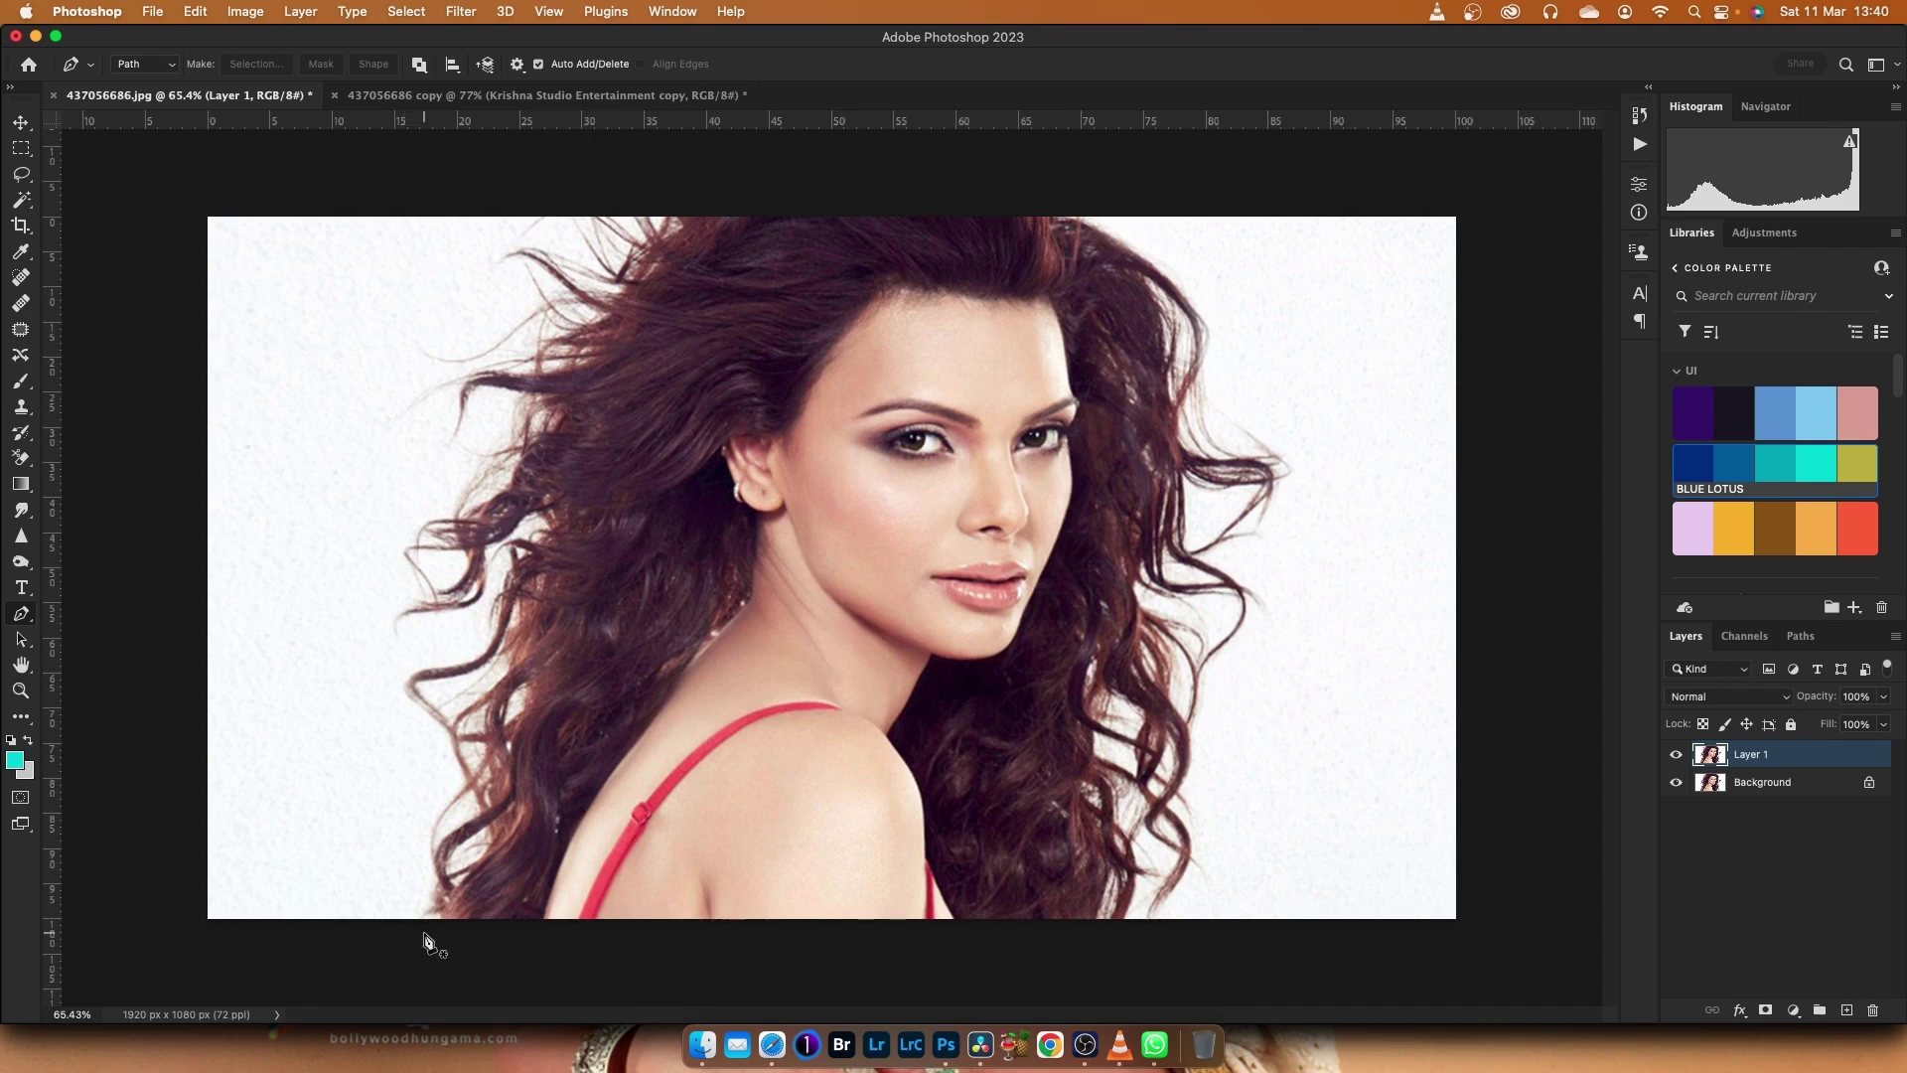
Trace a rough Pen path around the woman's hair and shoulders and convert it to a selection
mouse_move(427, 940)
mouse_down()
mouse_move(444, 658)
mouse_move(381, 644)
mouse_move(407, 516)
mouse_move(440, 476)
mouse_move(443, 311)
mouse_move(476, 264)
mouse_move(552, 206)
mouse_move(702, 192)
mouse_move(1050, 197)
mouse_move(1178, 268)
mouse_move(1302, 503)
mouse_move(1272, 555)
mouse_move(1205, 922)
mouse_move(1098, 960)
mouse_move(425, 935)
mouse_up()
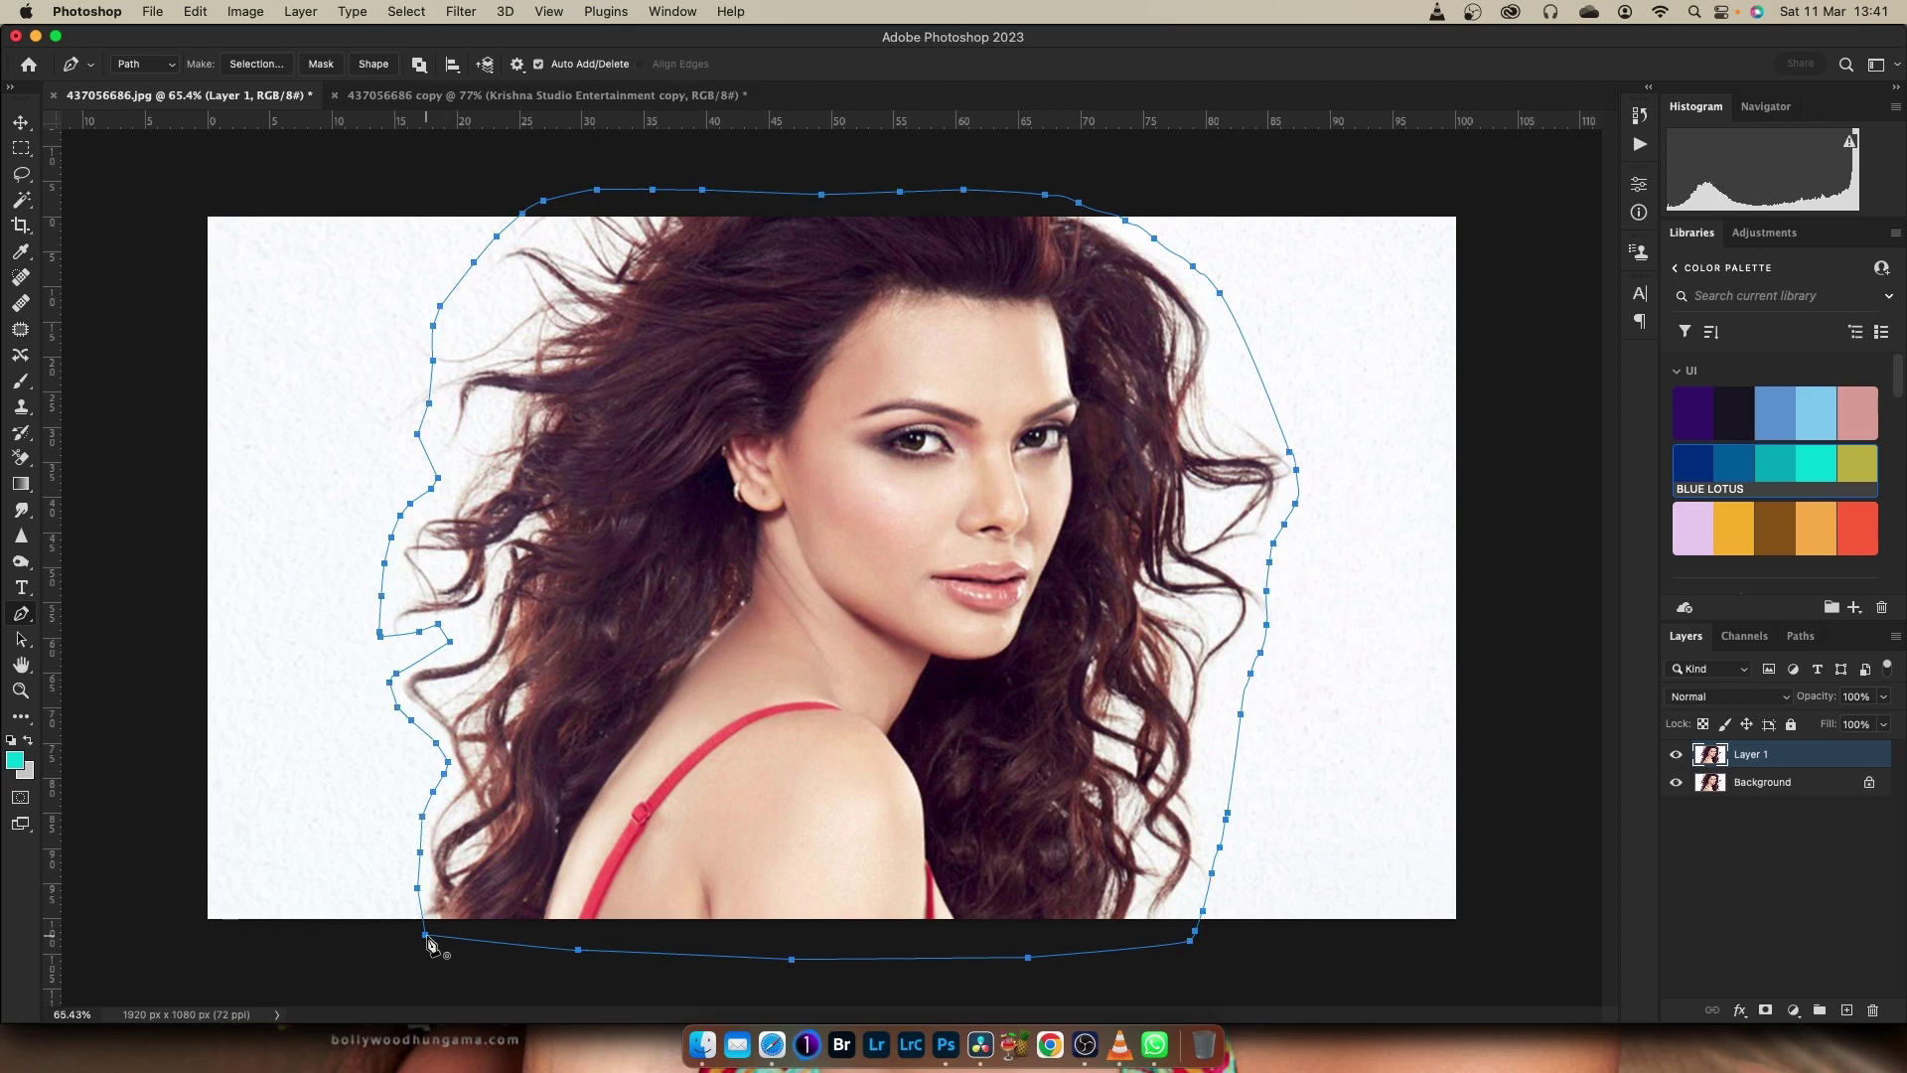
right_click(641, 516)
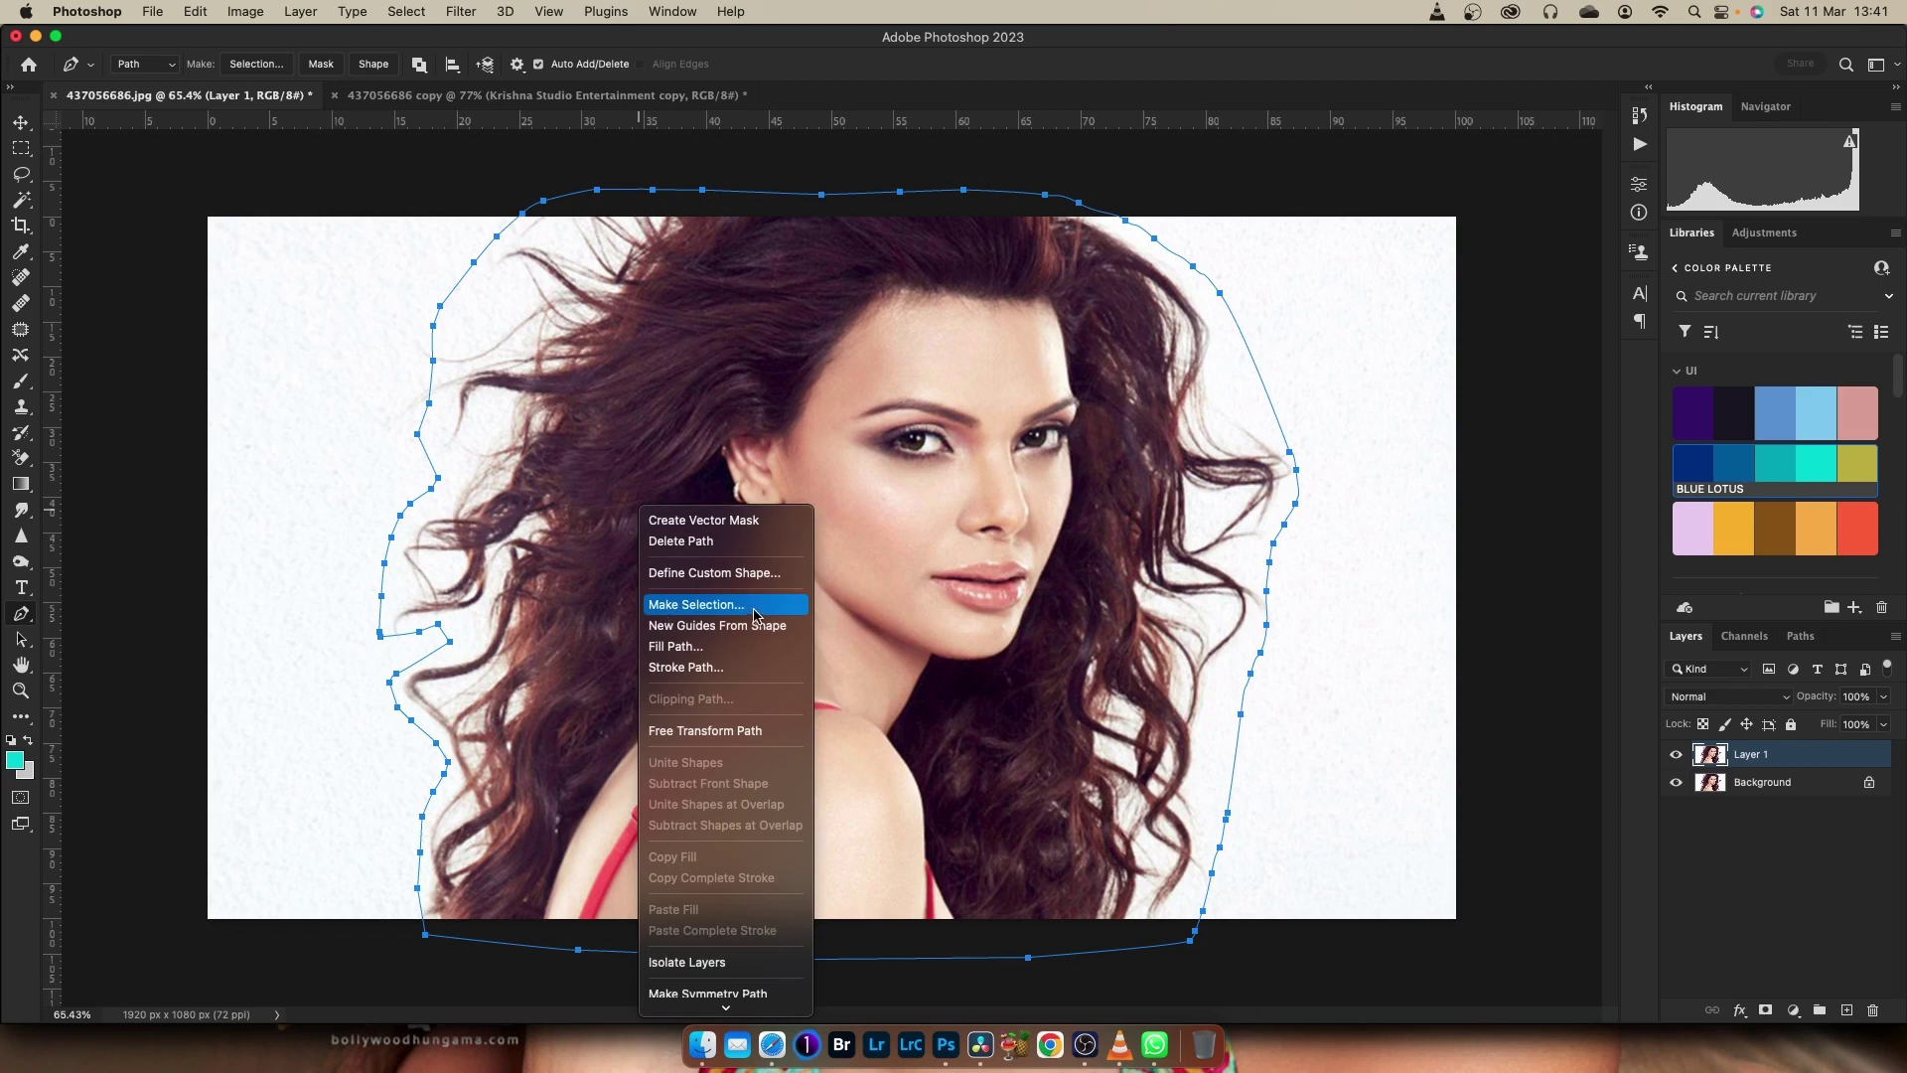
click(711, 606)
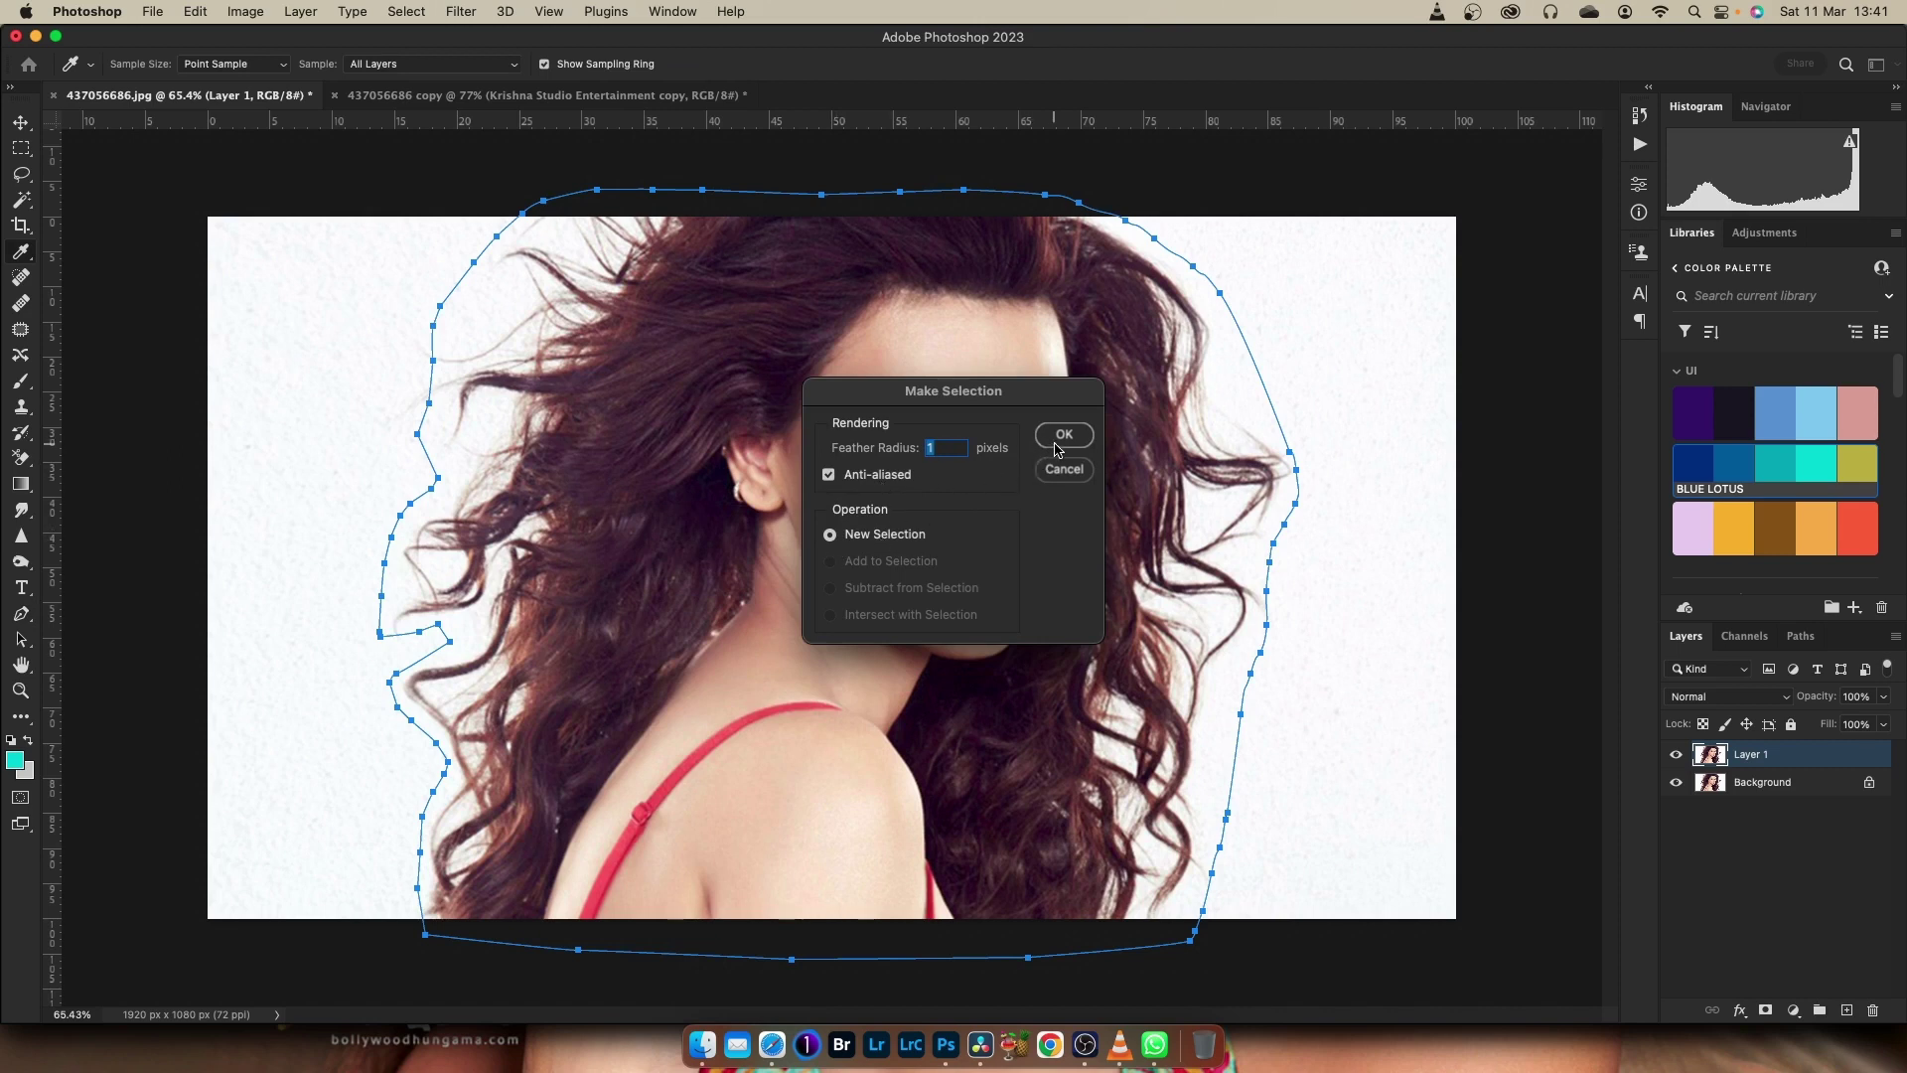
click(1059, 437)
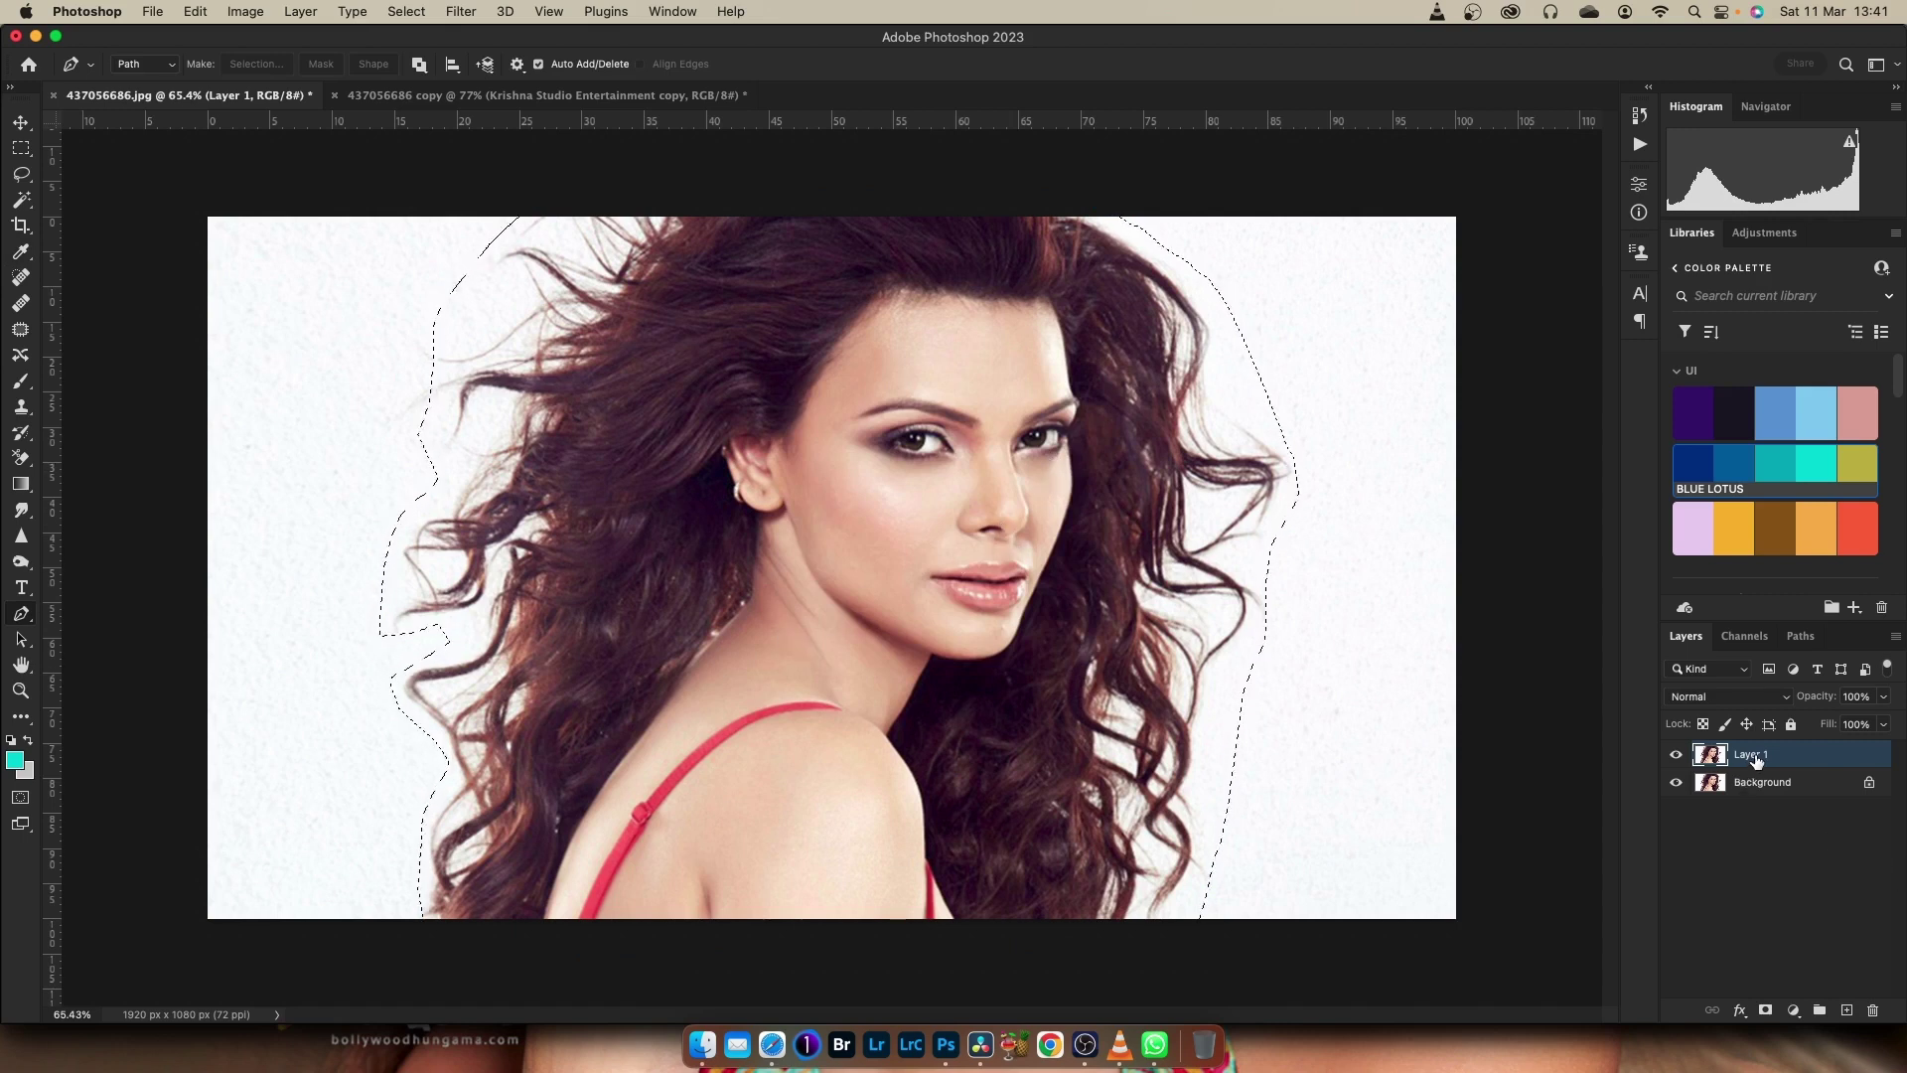
Copy the selected woman to Layer 2, hide the Background, and add an empty layer beneath
key(super+j)
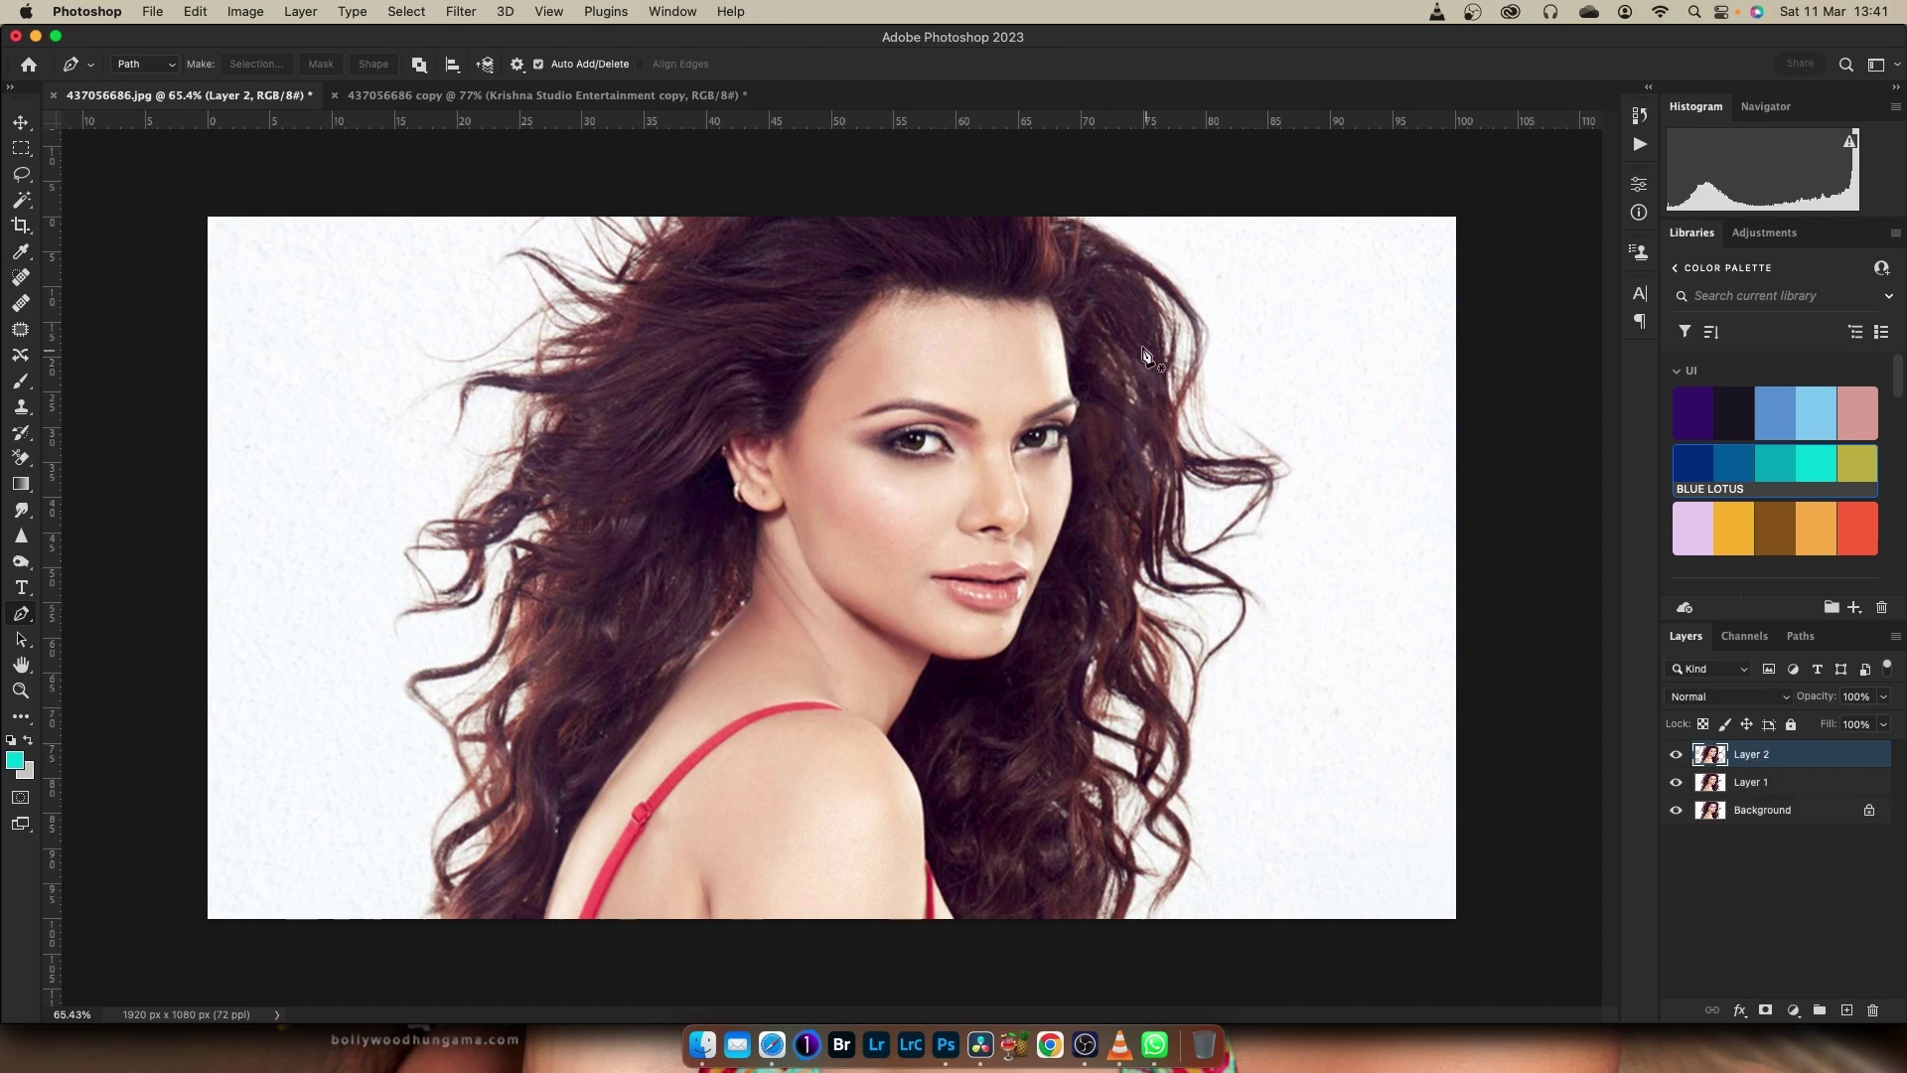
click(1676, 809)
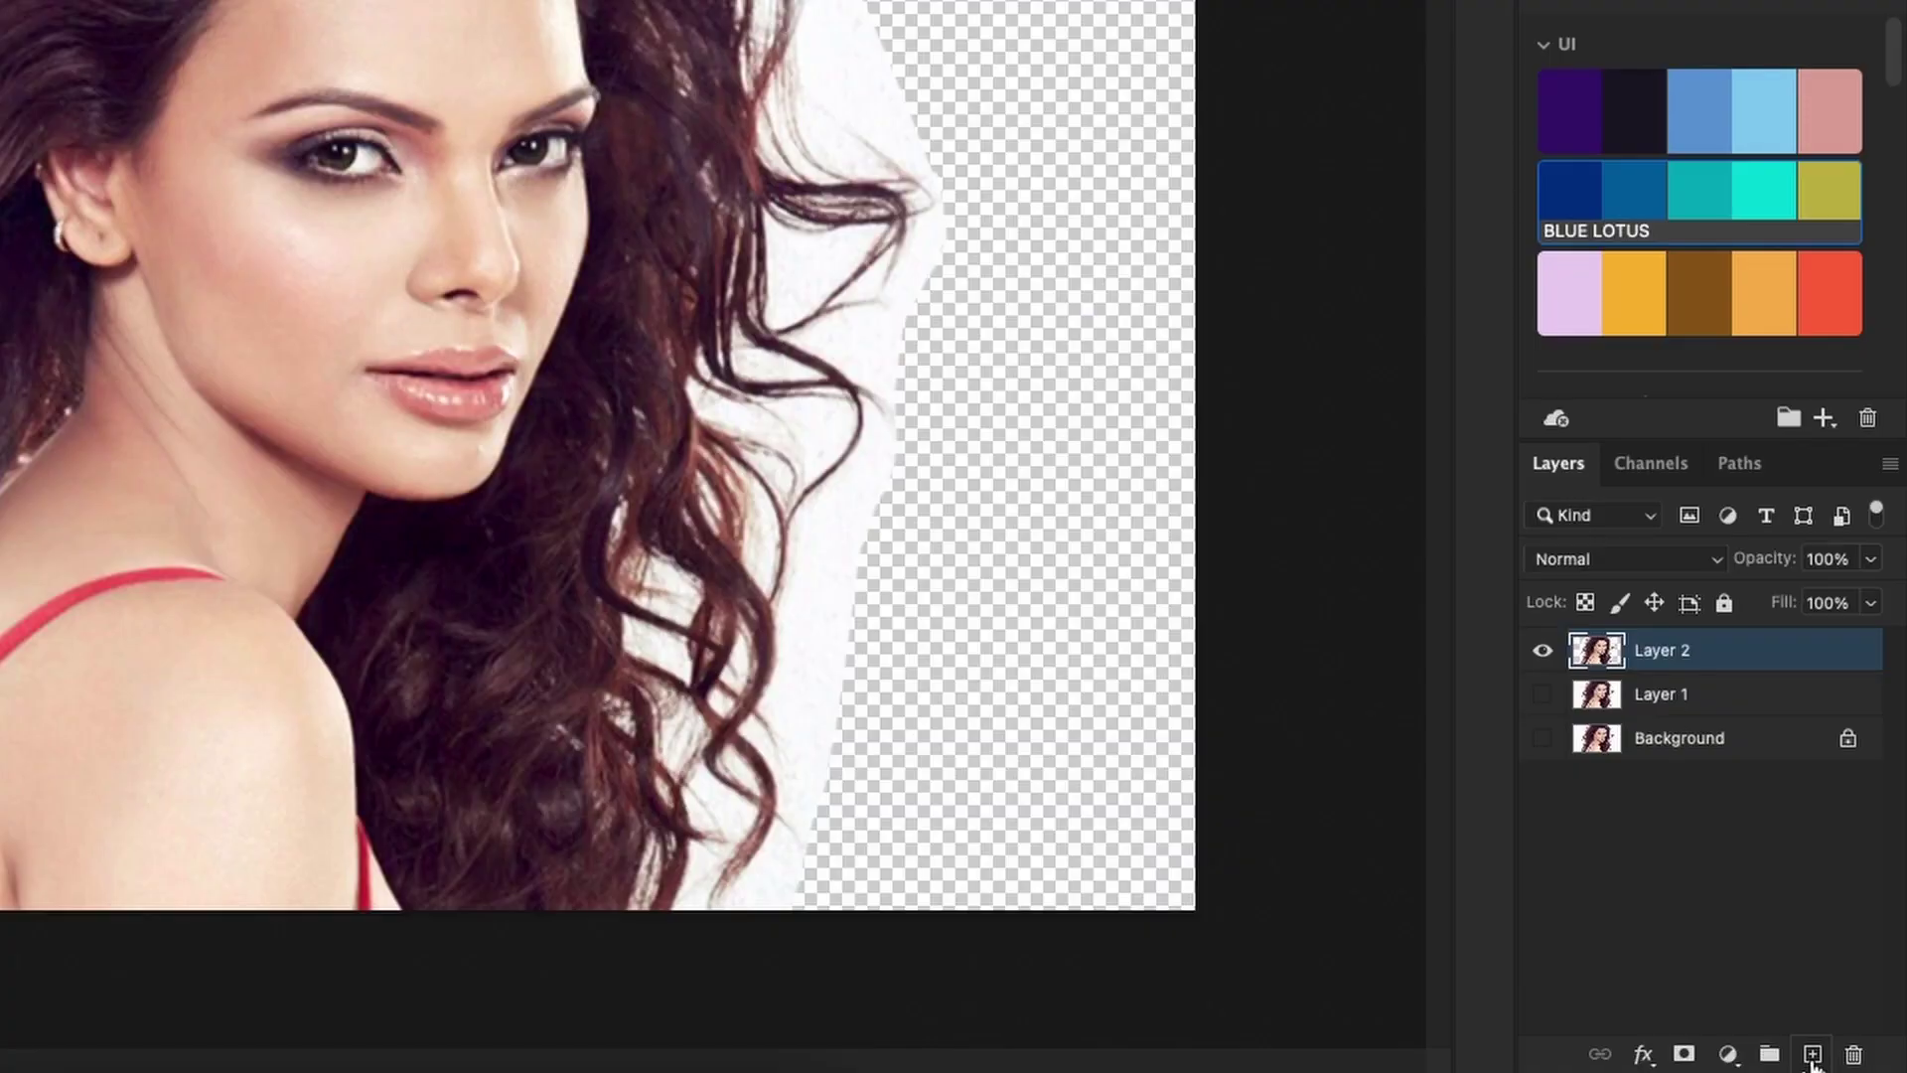
ctrl+click(1812, 1054)
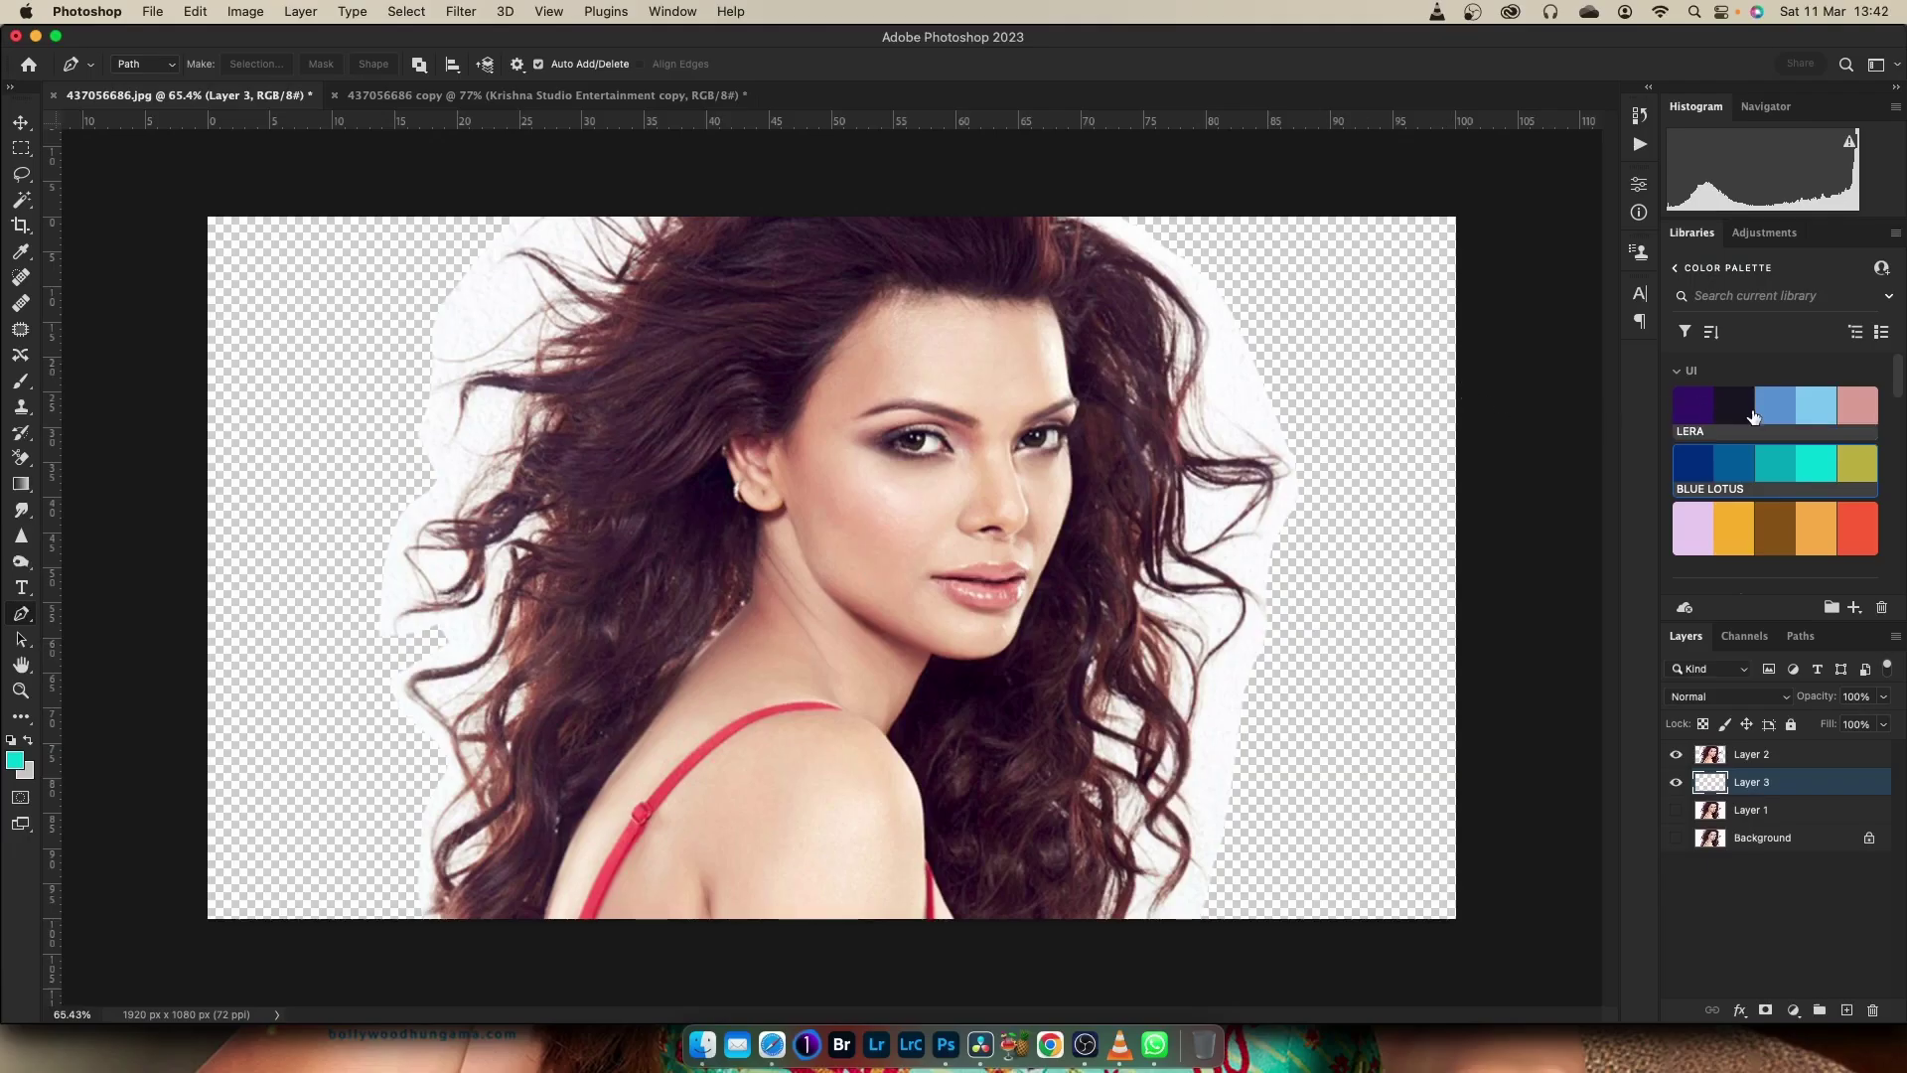
Fill the empty Layer 3 with bright blue #3399ff behind the cut-out on Layer 2
click(1775, 415)
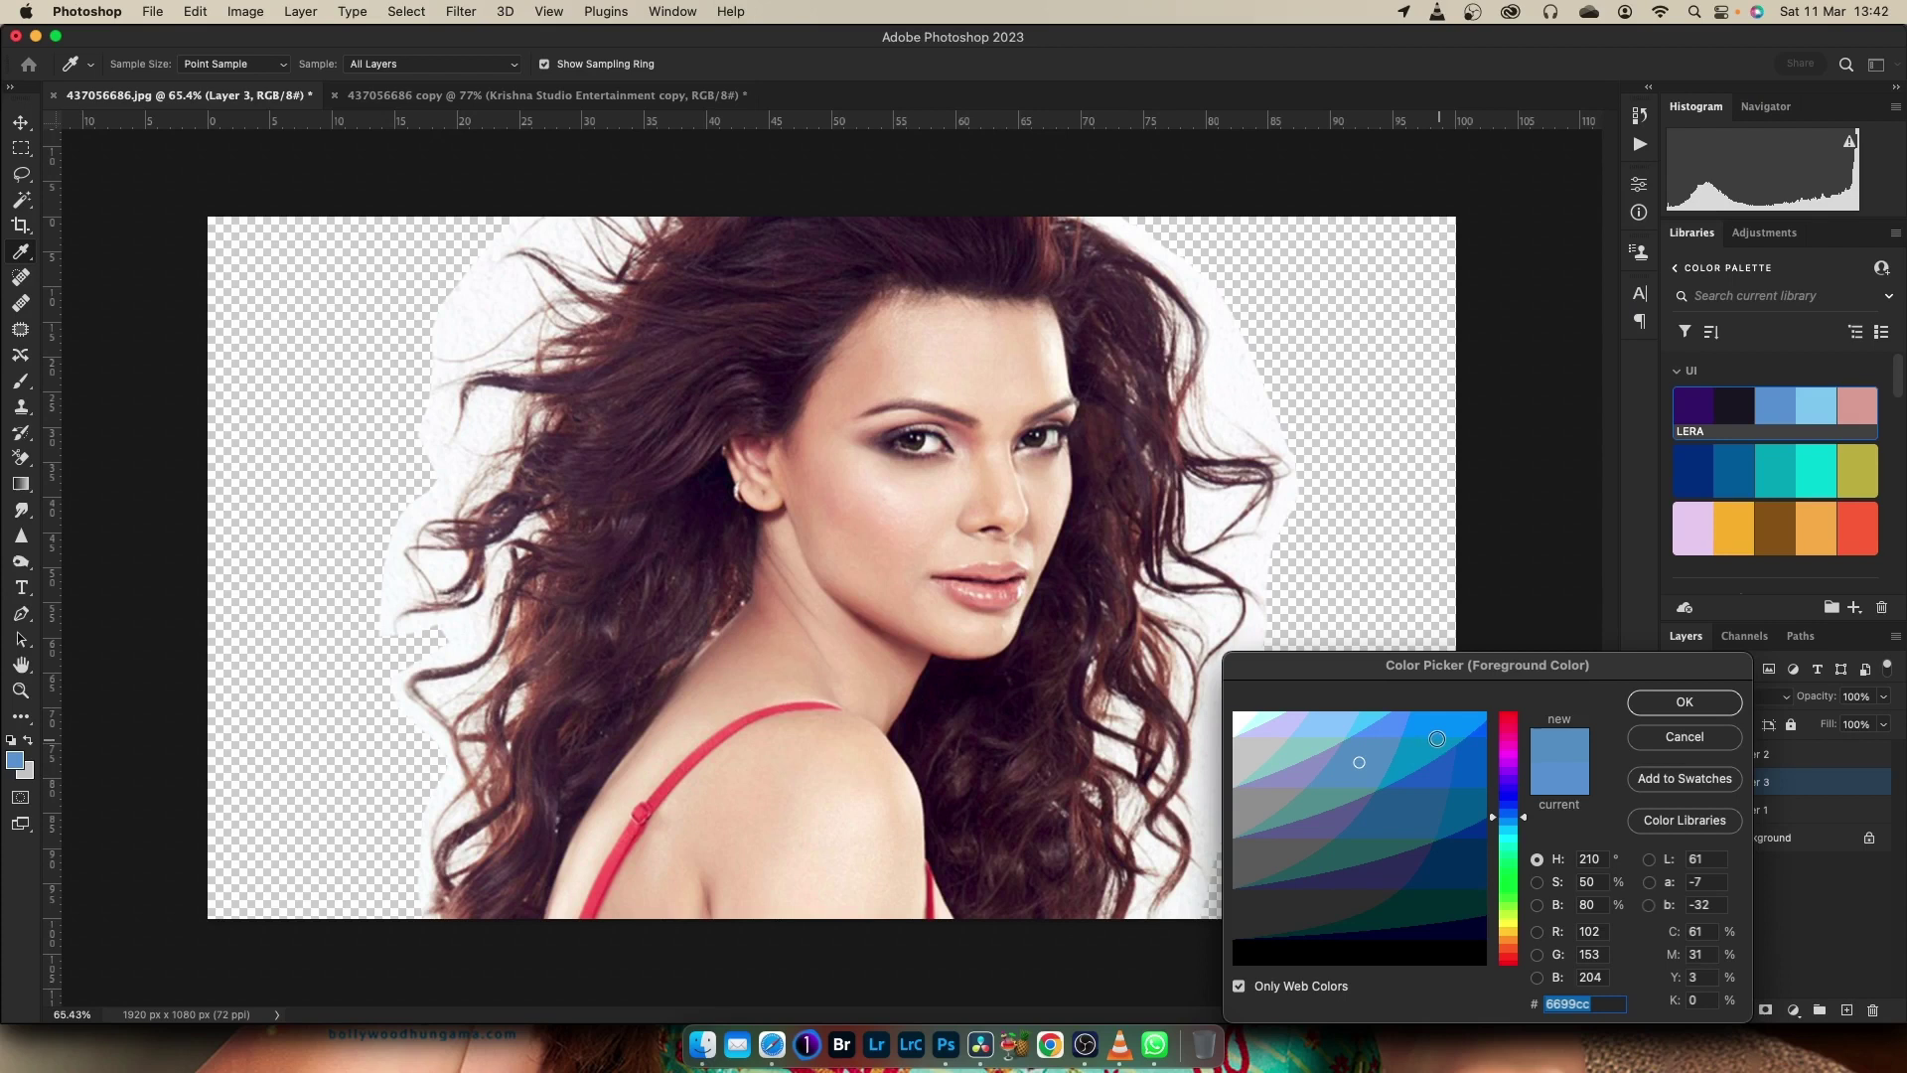
click(1432, 732)
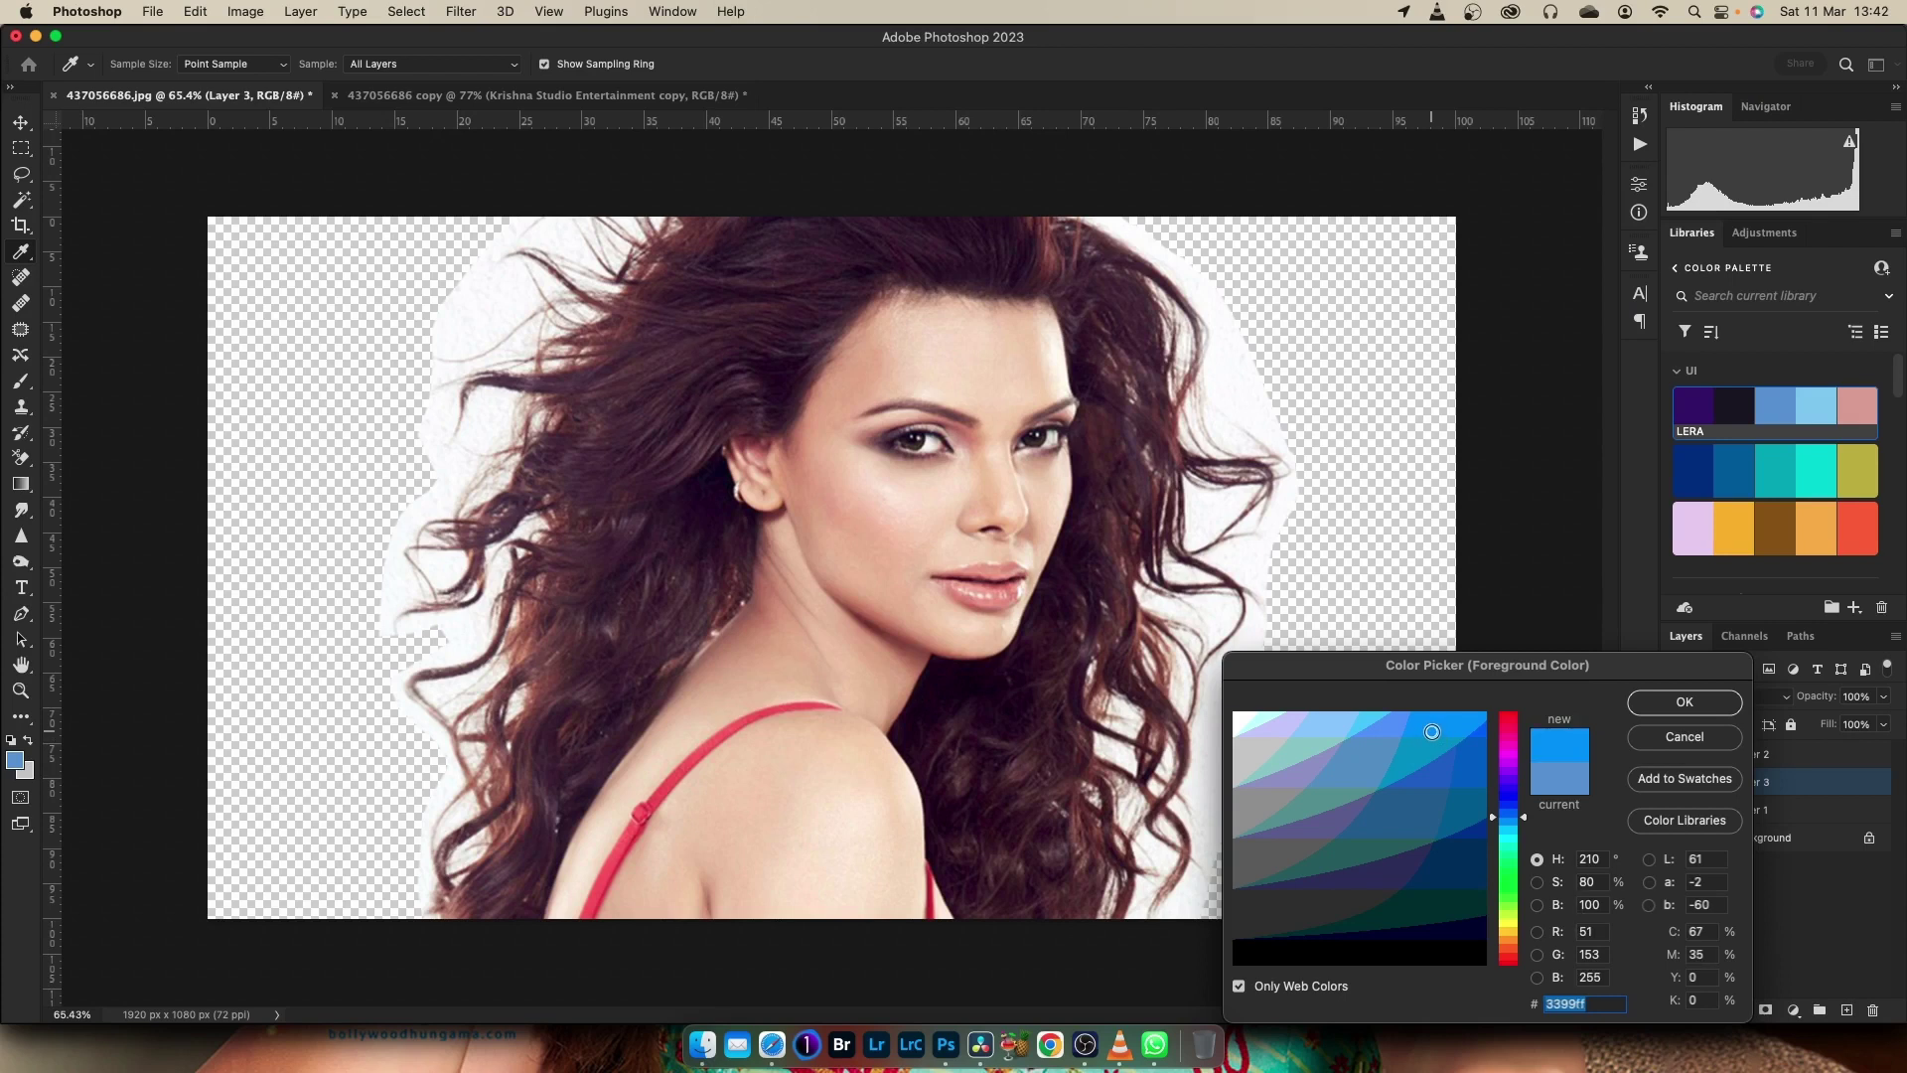
click(1678, 707)
key(p)
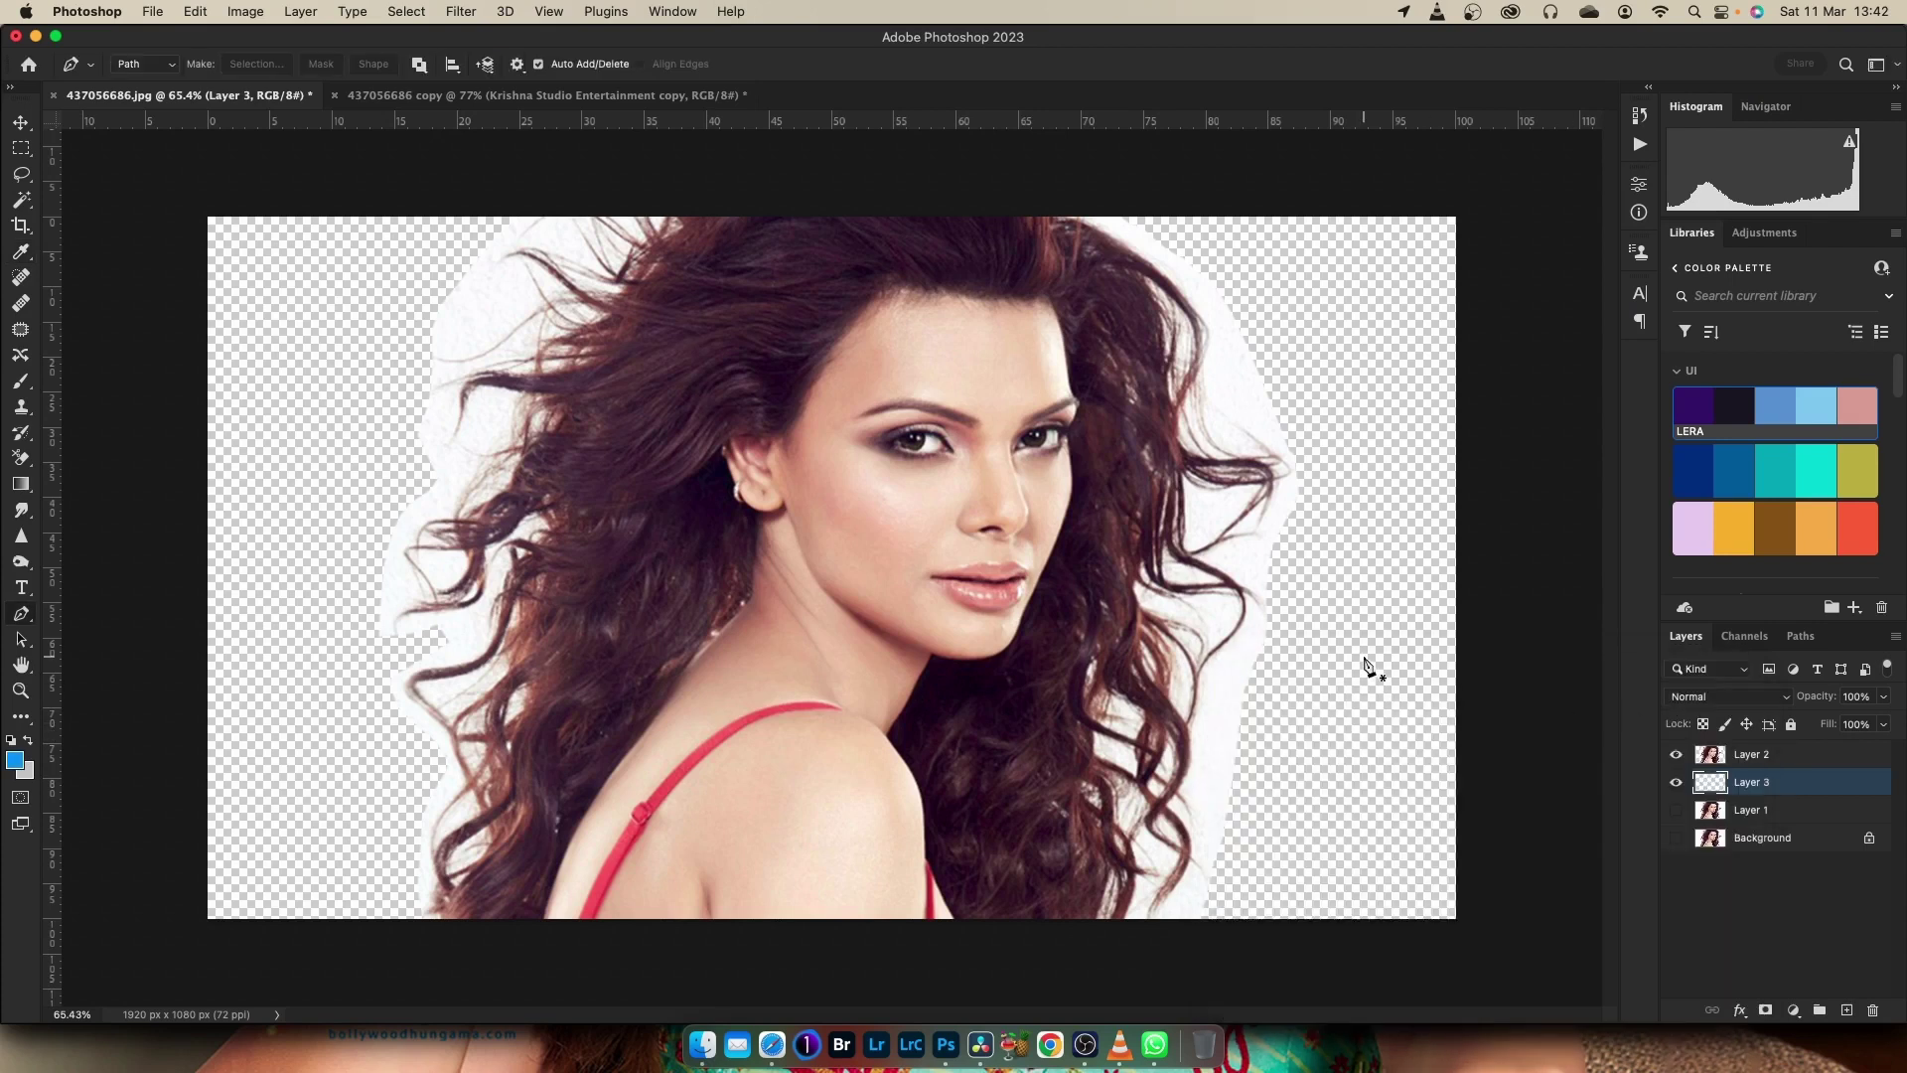
key(alt+BackSpace)
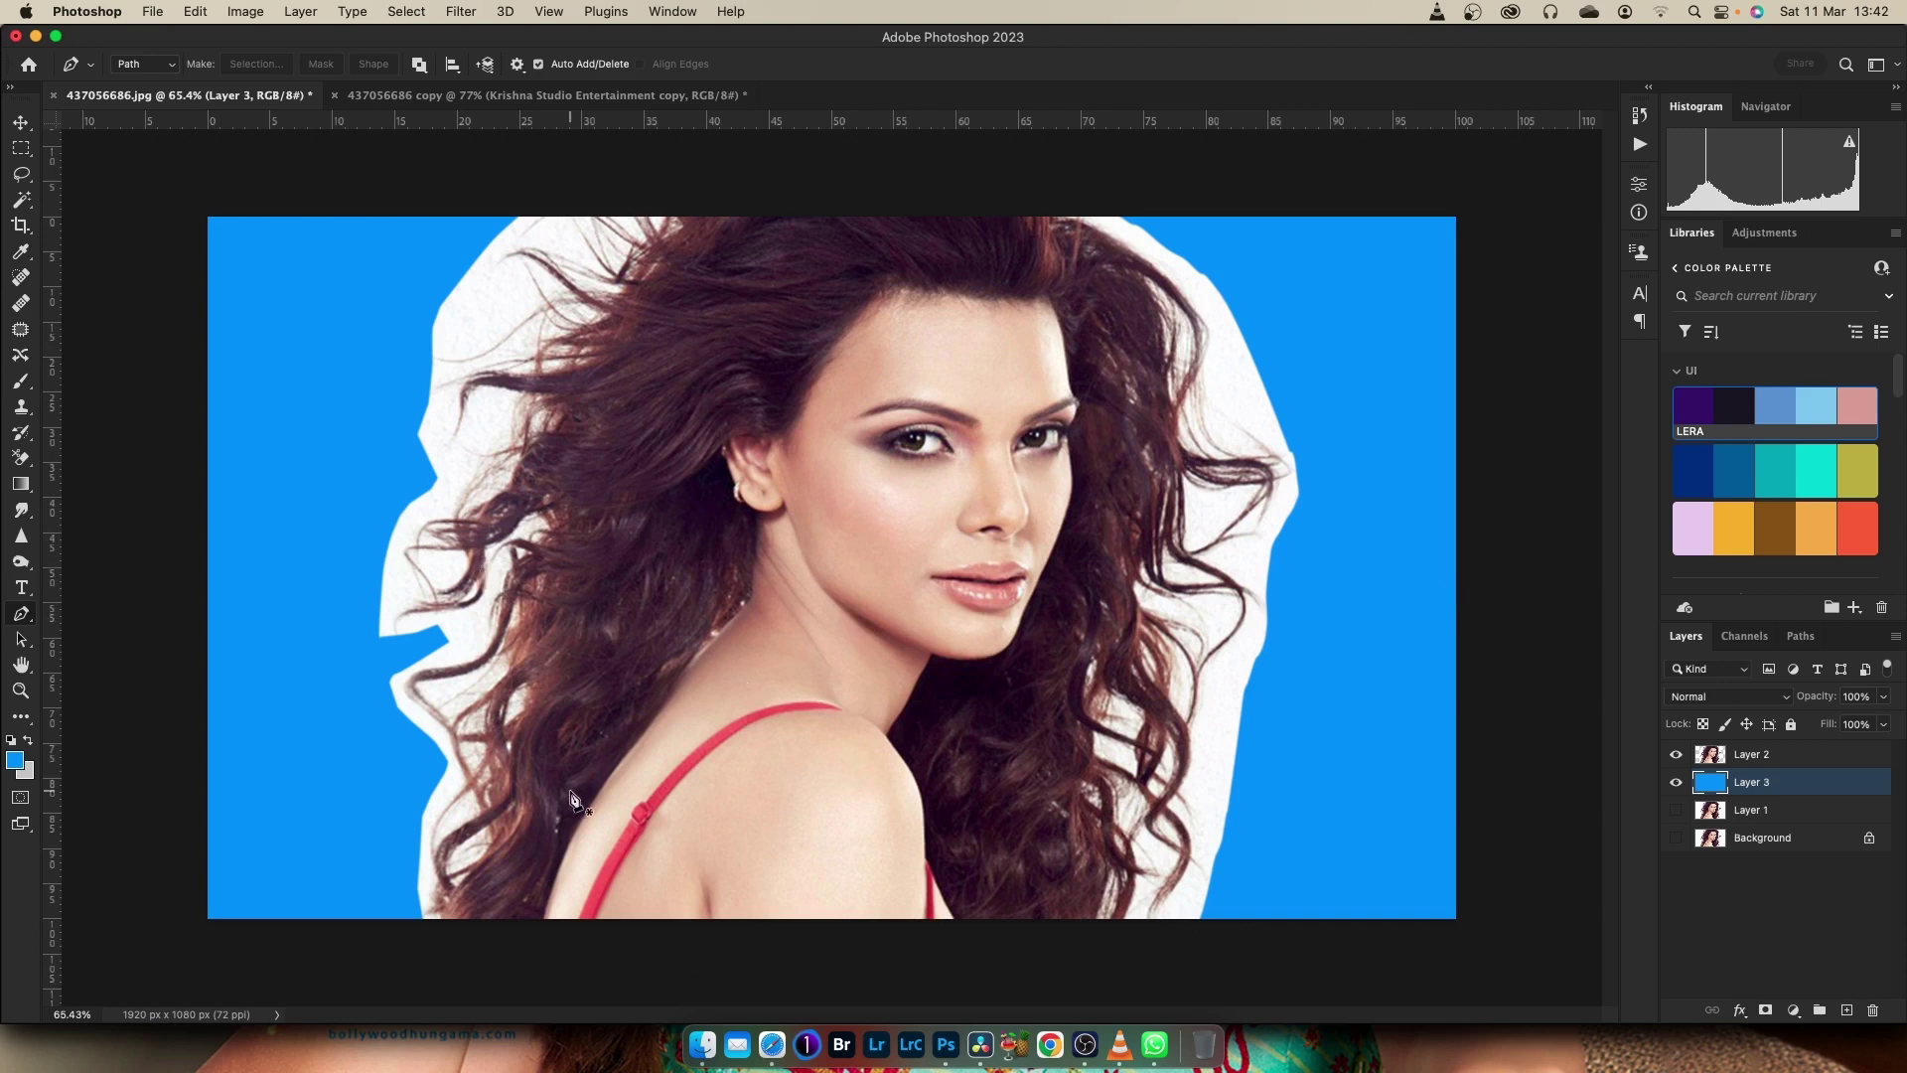
click(1741, 756)
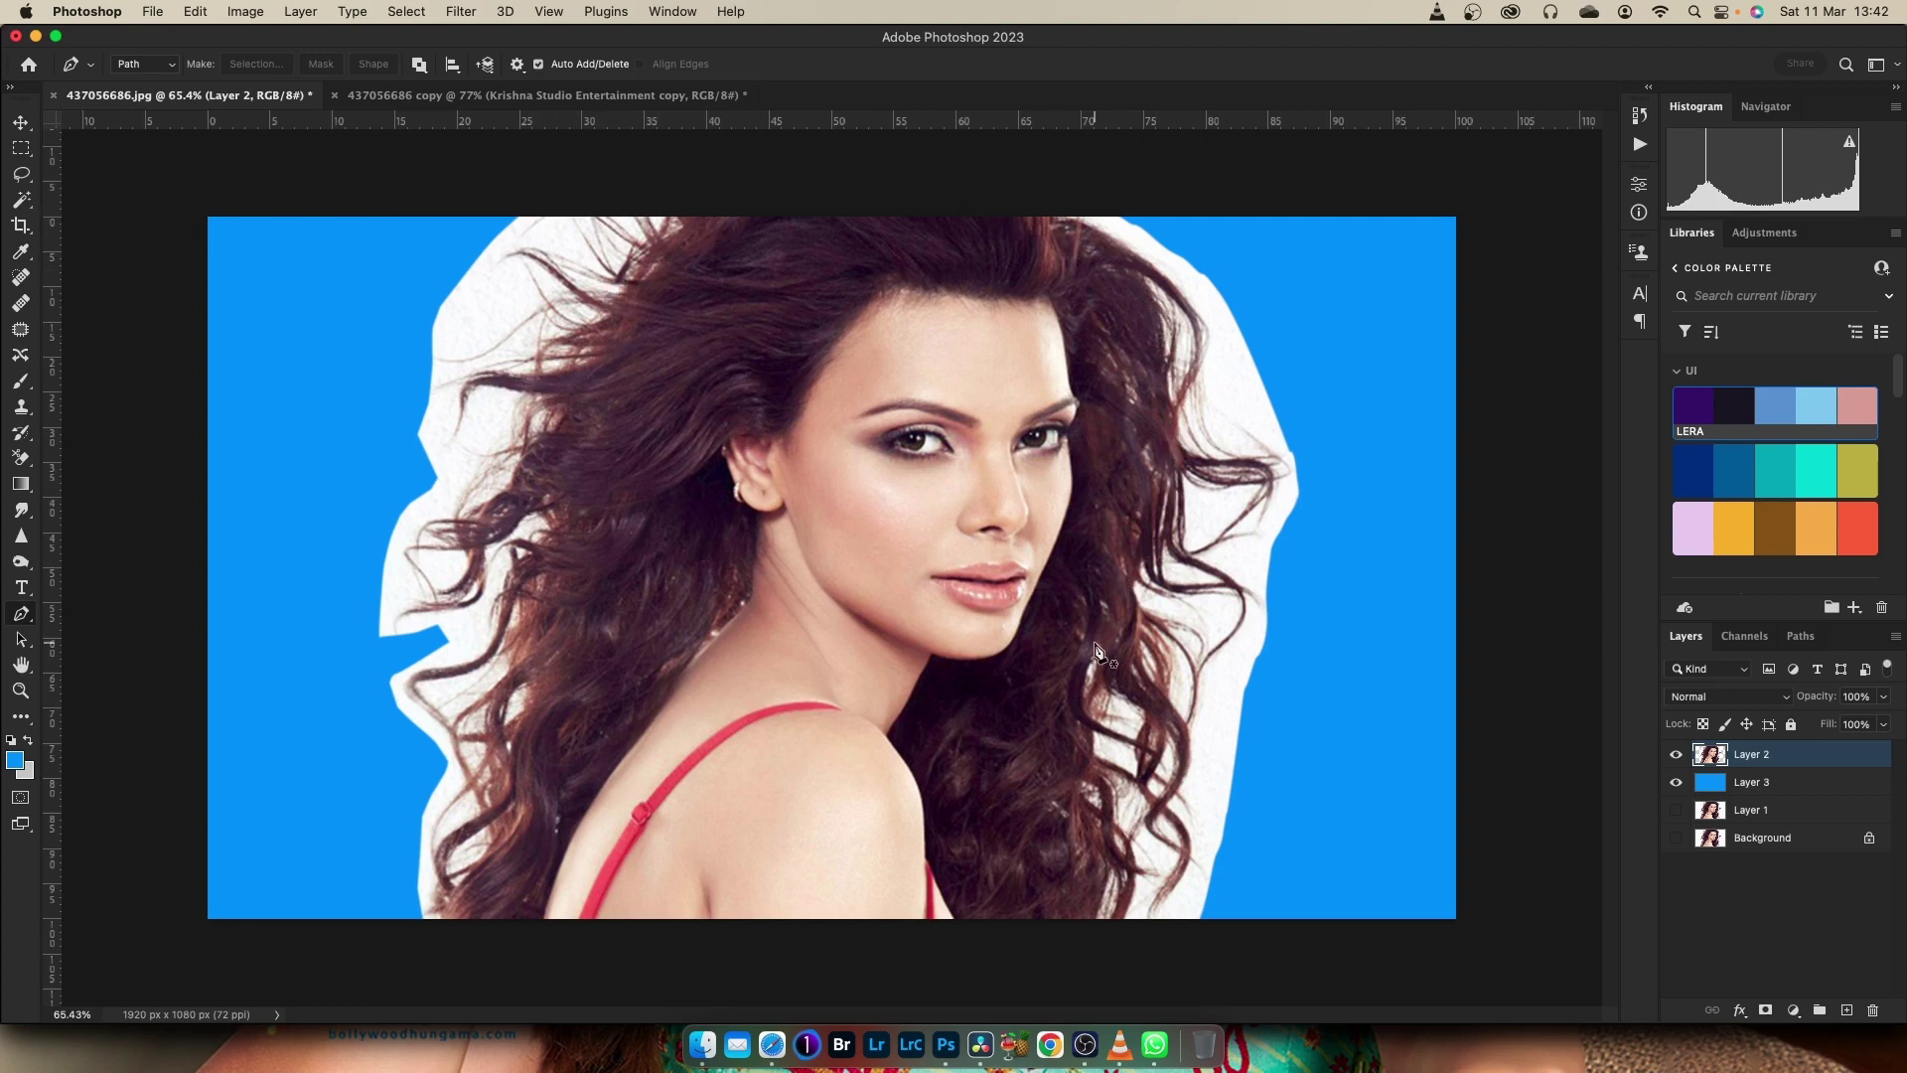
Place Pen anchors from the bottom-left up the left hair edge, around its curls
click(379, 907)
click(401, 930)
click(460, 905)
click(466, 880)
click(495, 828)
click(491, 810)
click(490, 779)
click(527, 712)
click(536, 701)
click(536, 687)
click(530, 675)
click(519, 640)
click(521, 624)
click(523, 569)
click(542, 550)
click(556, 509)
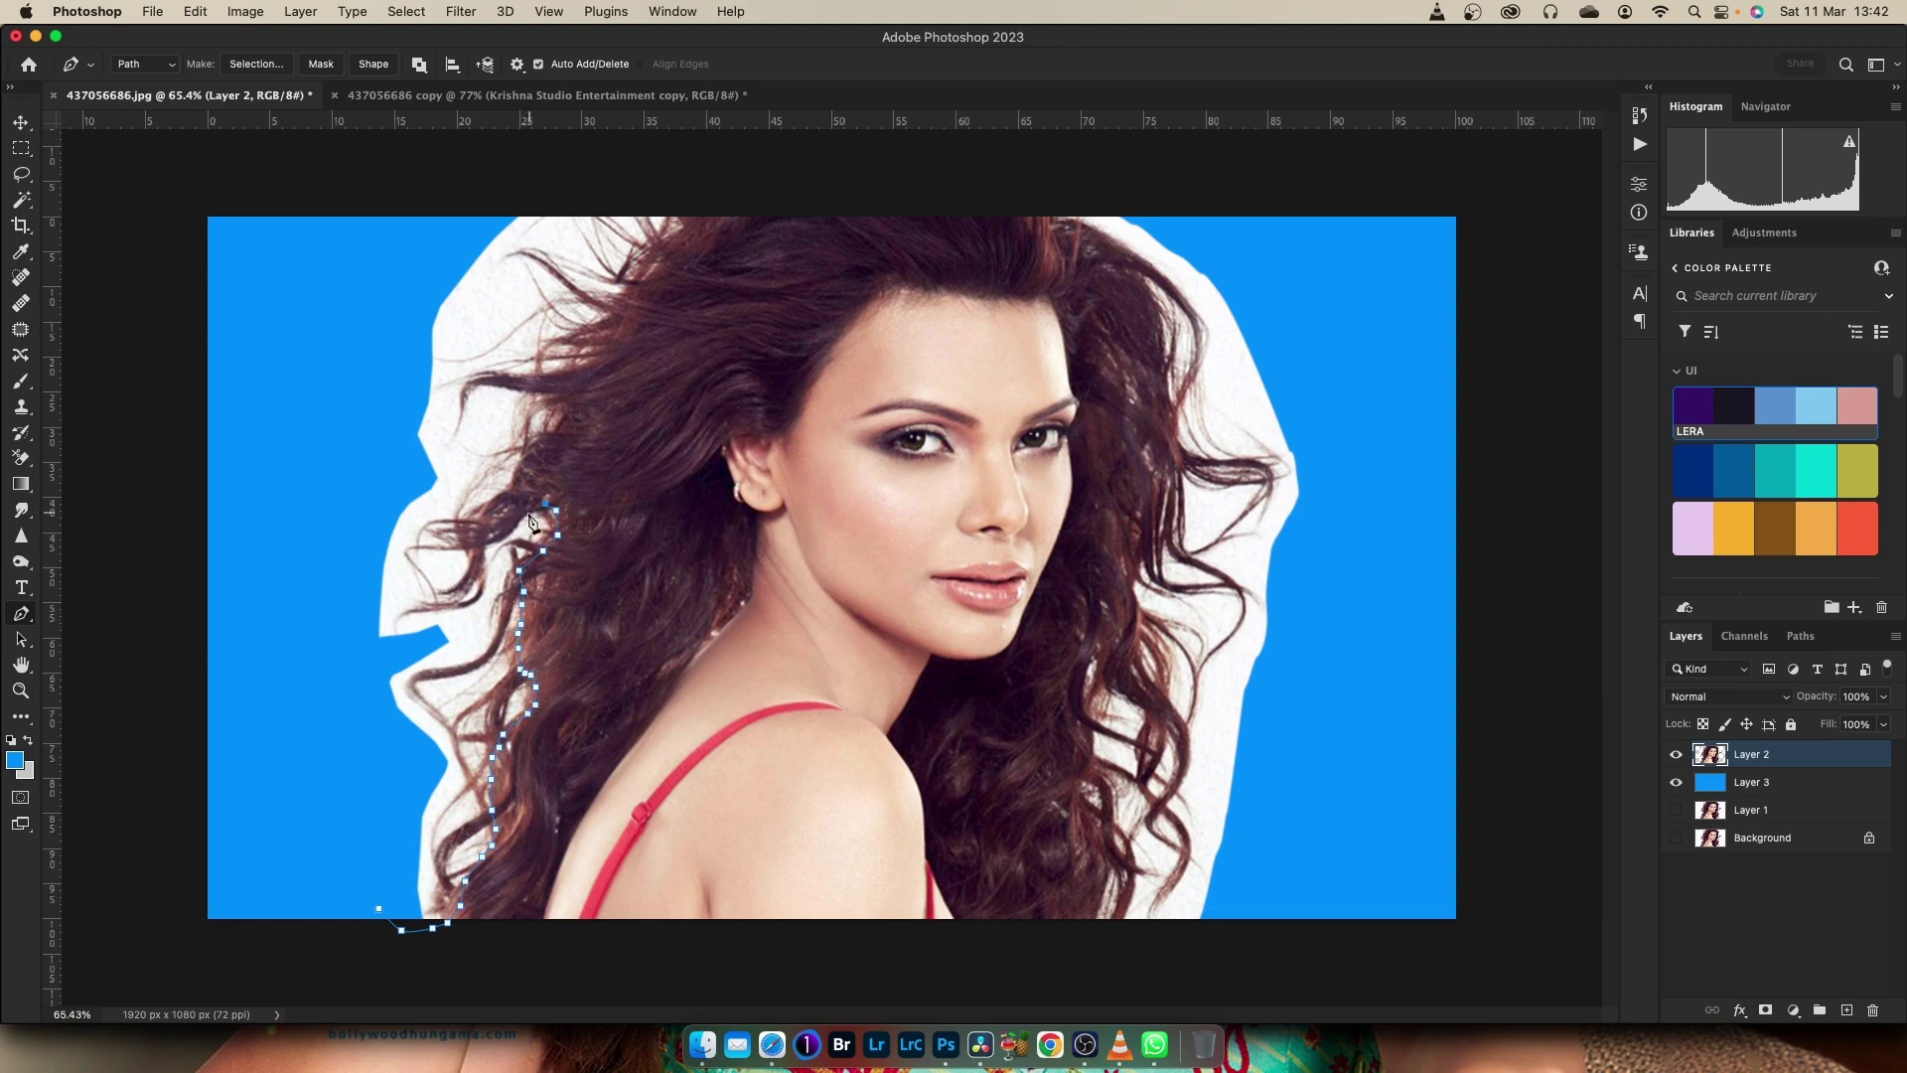
click(521, 521)
click(509, 485)
click(544, 433)
click(539, 382)
click(584, 319)
click(655, 256)
Continue the path across the top of the hair and down its right edge to the image bottom
click(706, 217)
click(775, 208)
click(924, 214)
click(1055, 215)
click(1154, 295)
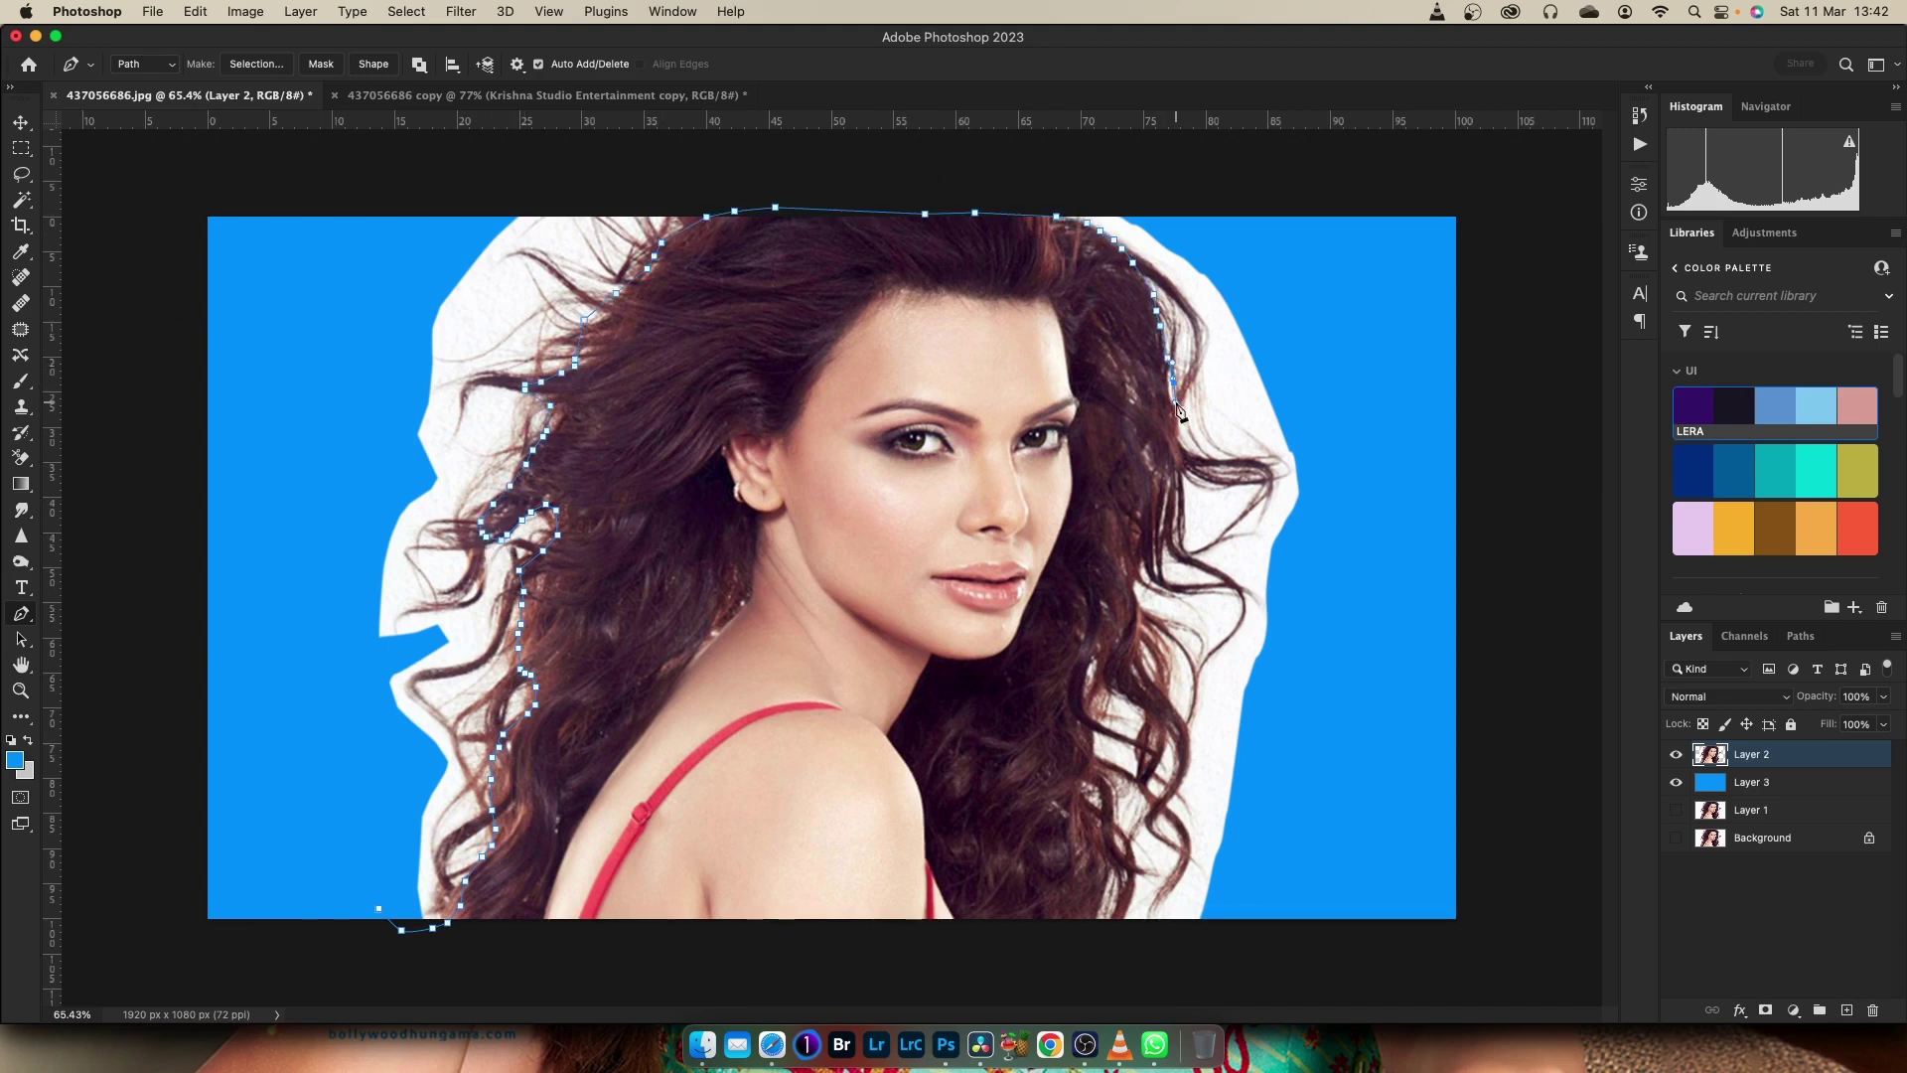
click(1139, 569)
click(1137, 646)
click(1163, 712)
click(1118, 678)
click(1086, 740)
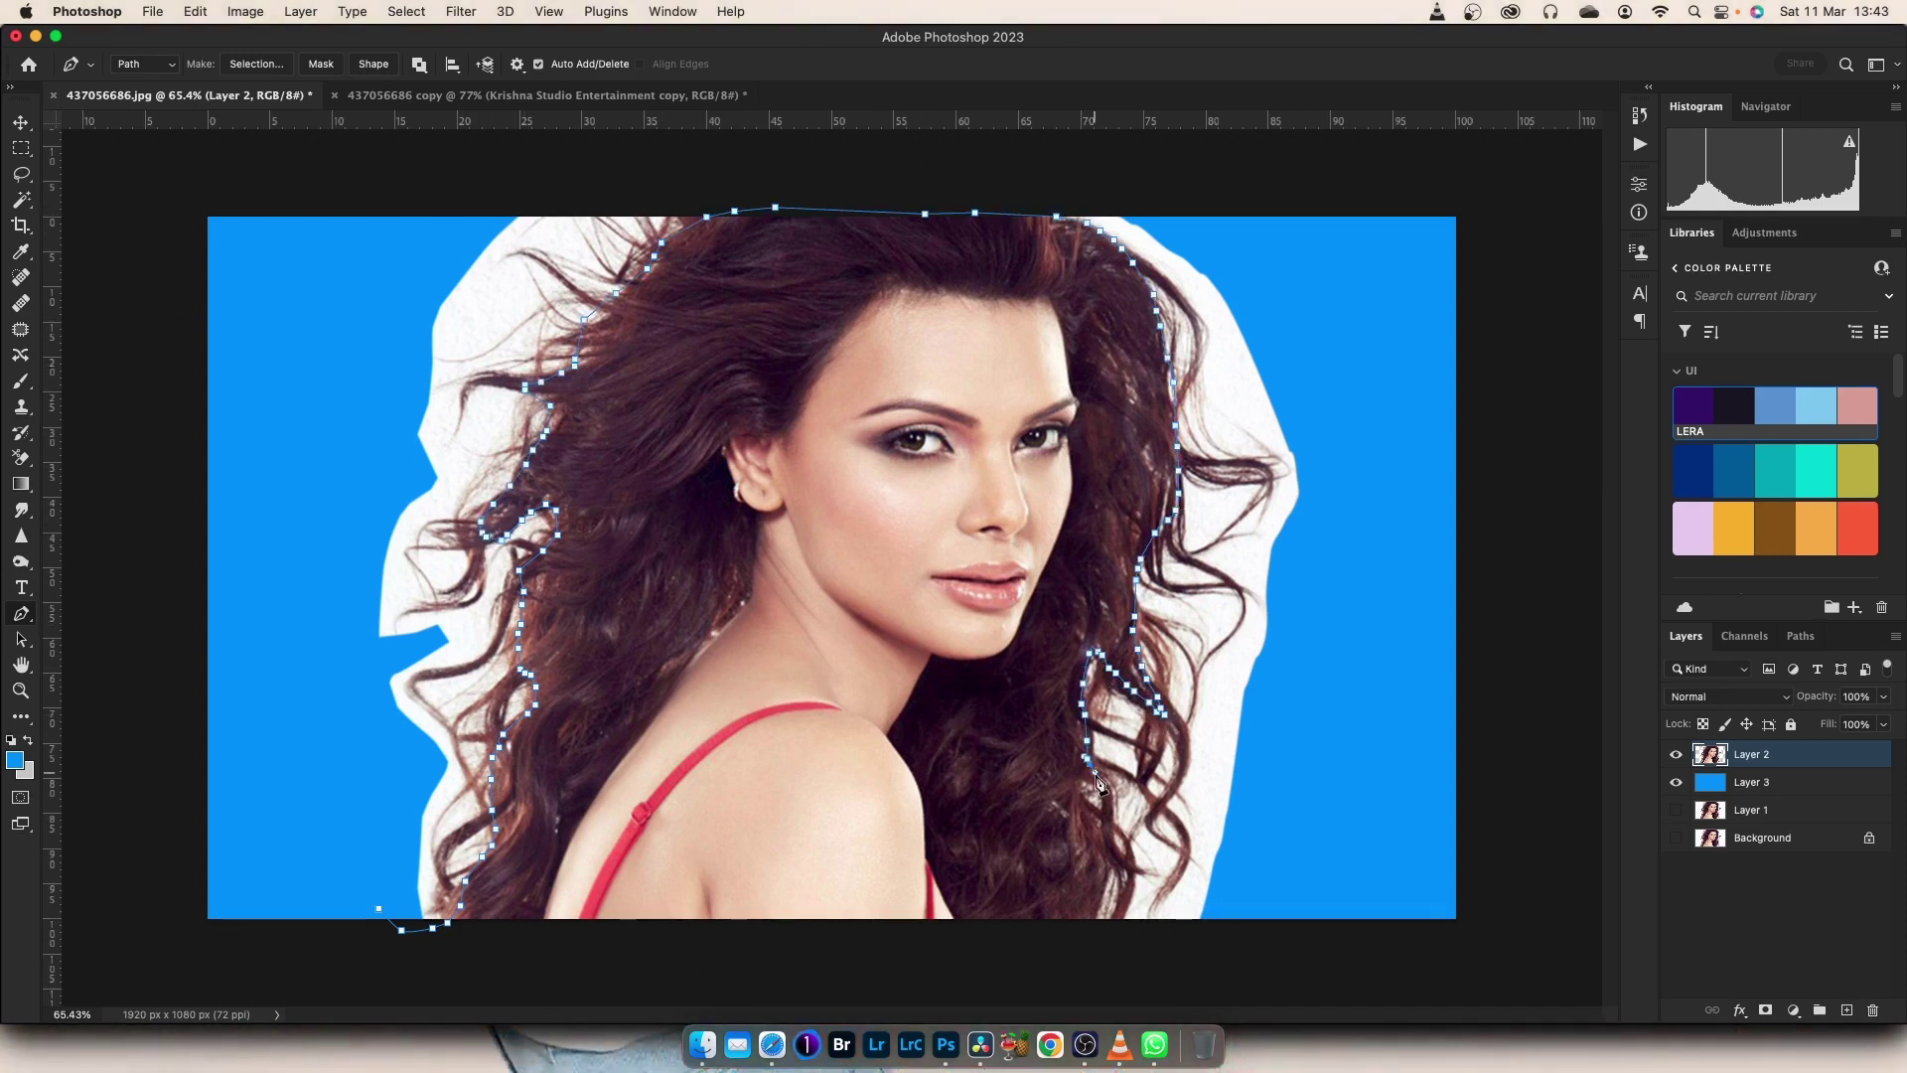
click(1103, 795)
click(1103, 854)
click(1098, 887)
click(1090, 925)
Loop the path outside the halo, over the top and down the left, closing it at the start
click(1216, 966)
click(1242, 957)
click(1280, 907)
click(1294, 859)
click(1305, 796)
drag(1351, 637, 1354, 608)
drag(1366, 546, 1367, 527)
click(1328, 253)
click(1262, 187)
click(1184, 167)
click(1085, 151)
click(988, 157)
click(718, 151)
click(640, 154)
click(482, 167)
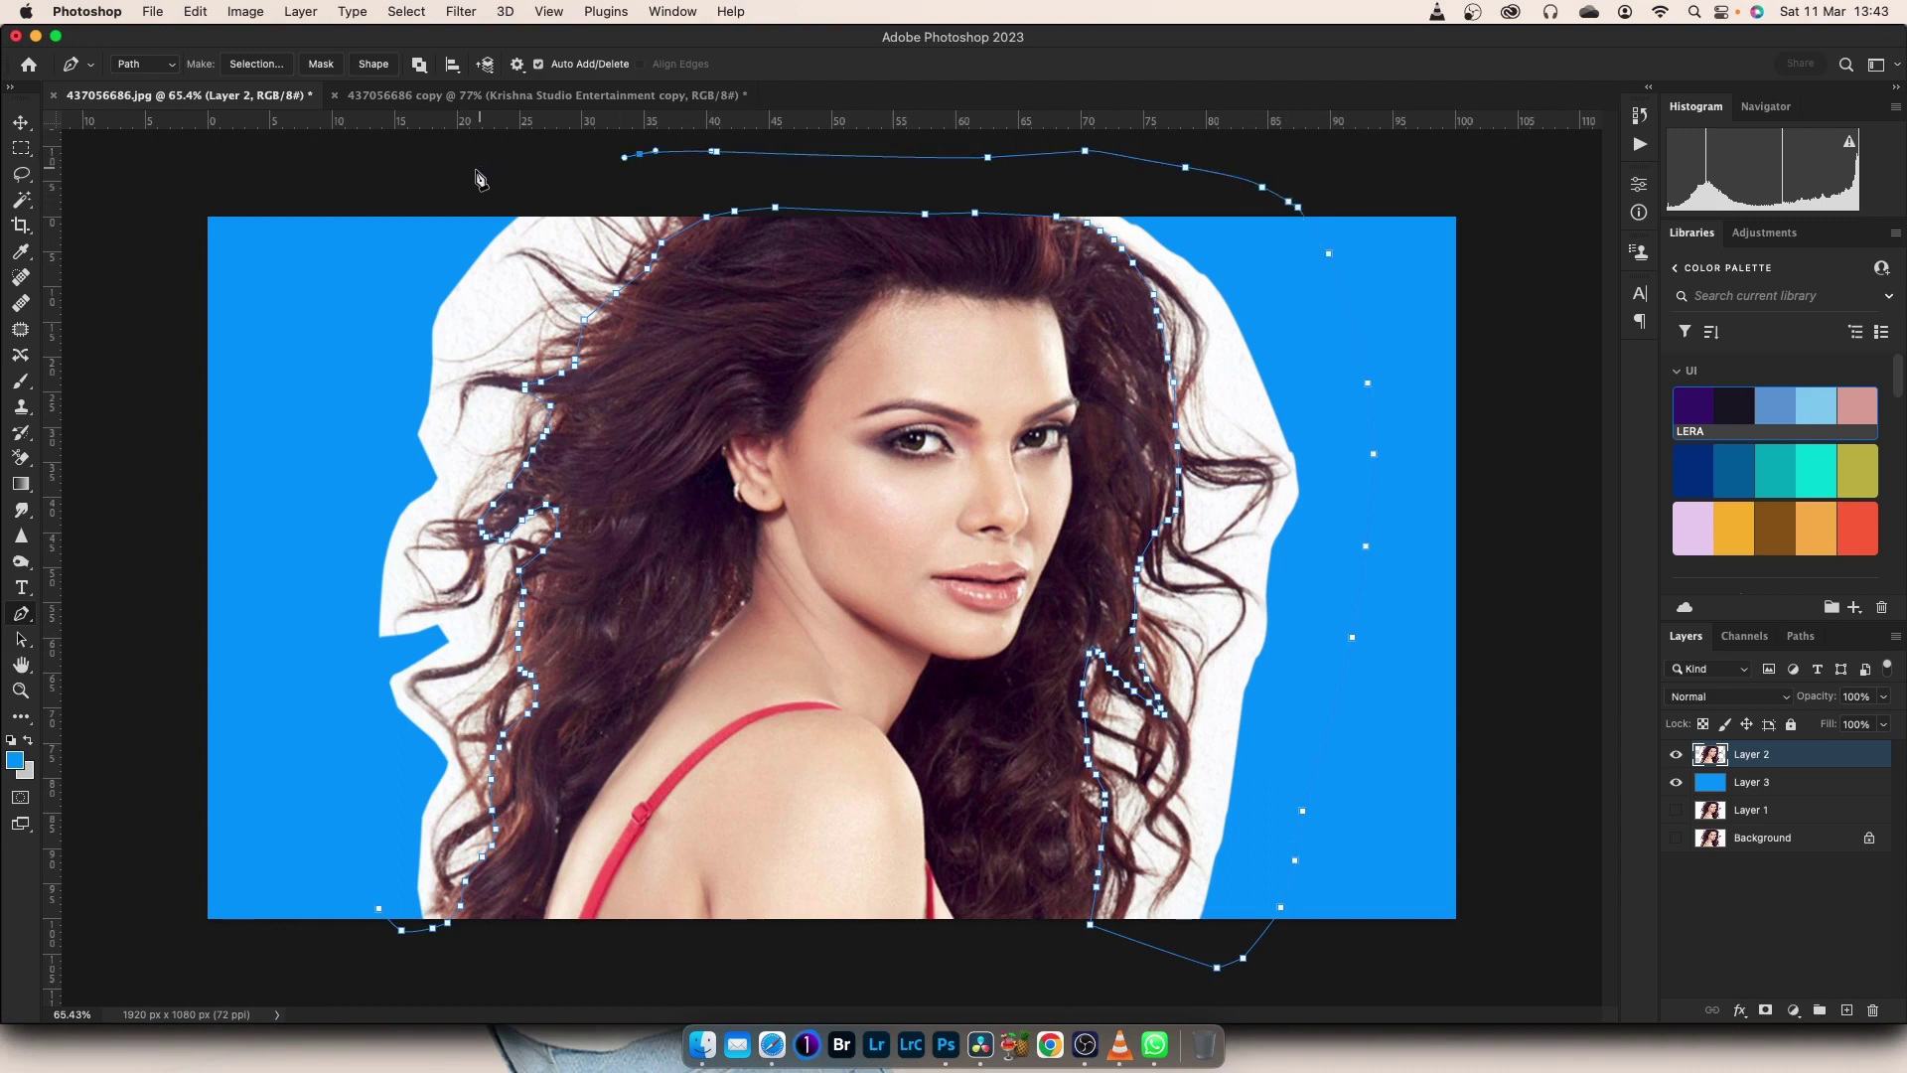
click(385, 242)
click(326, 397)
click(309, 568)
click(381, 912)
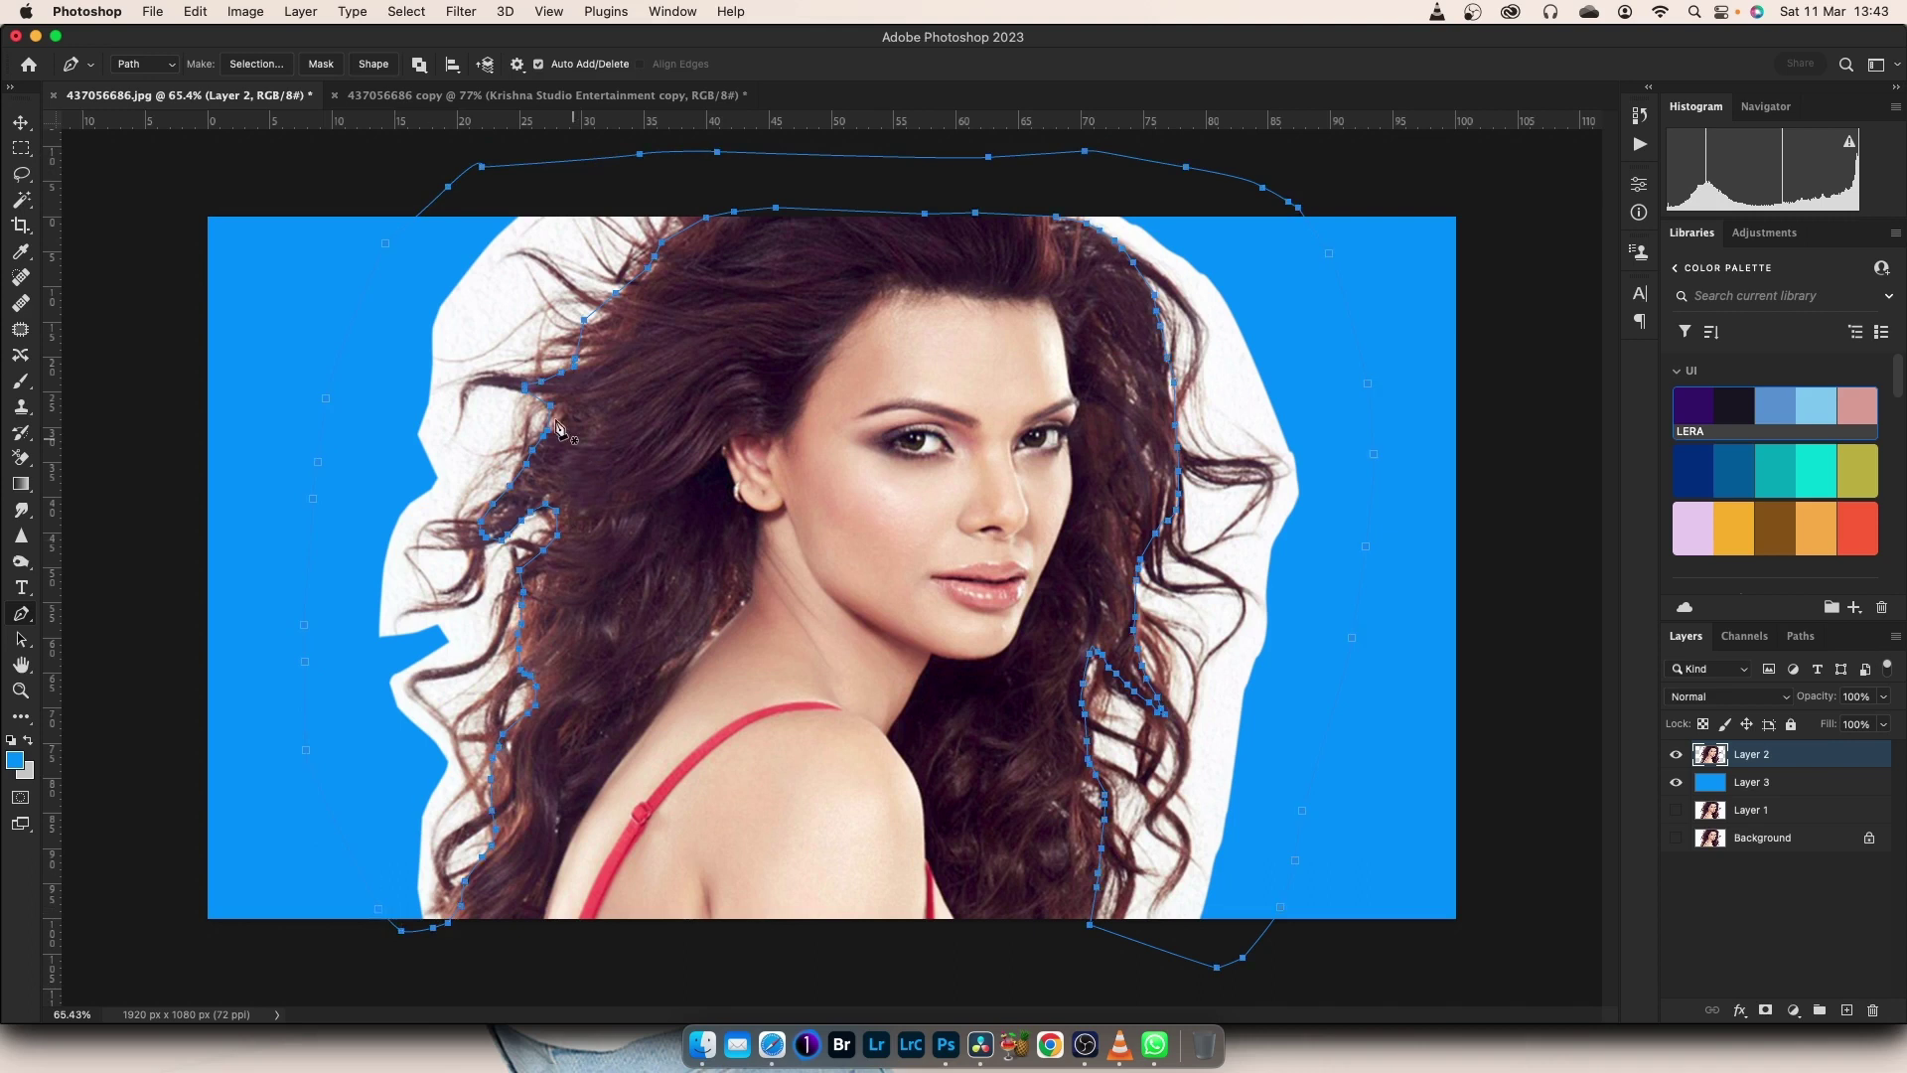
Turn the closed halo band path into an active selection on Layer 2
right_click(503, 308)
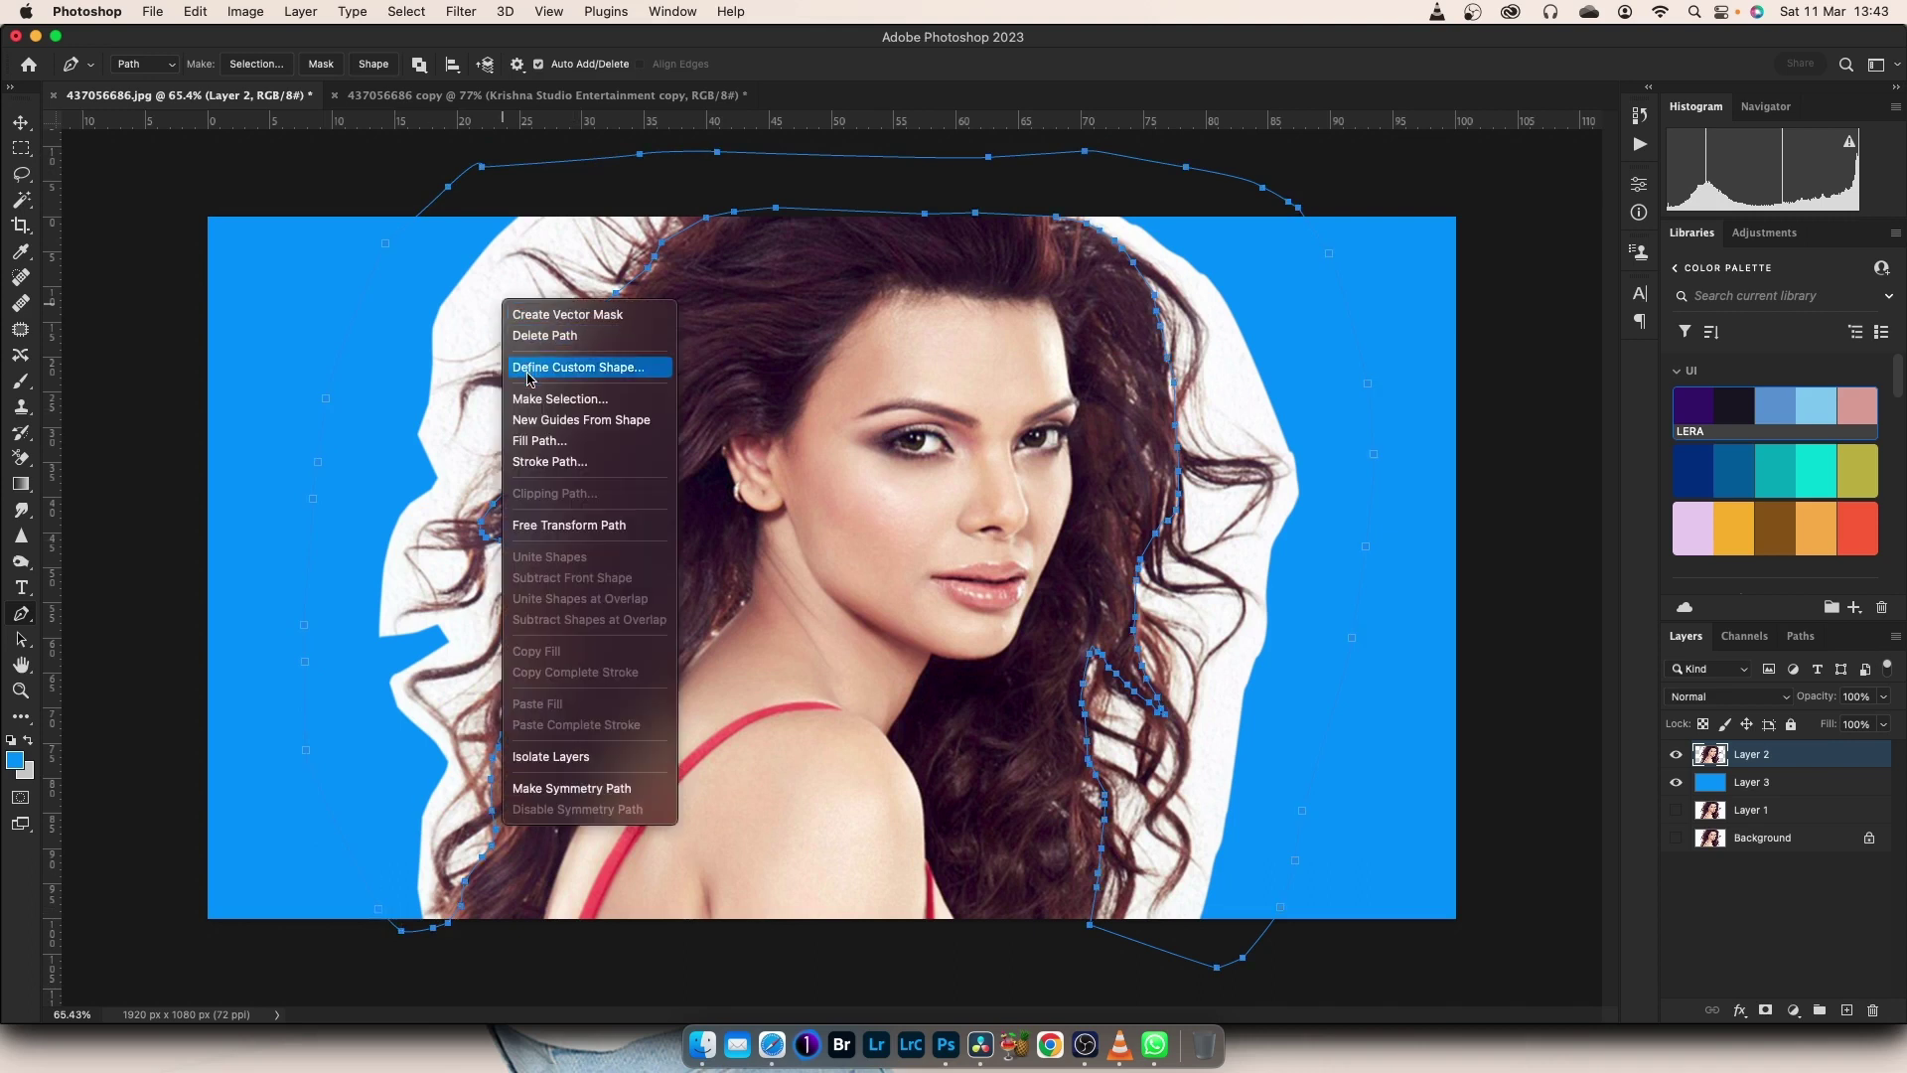
click(559, 398)
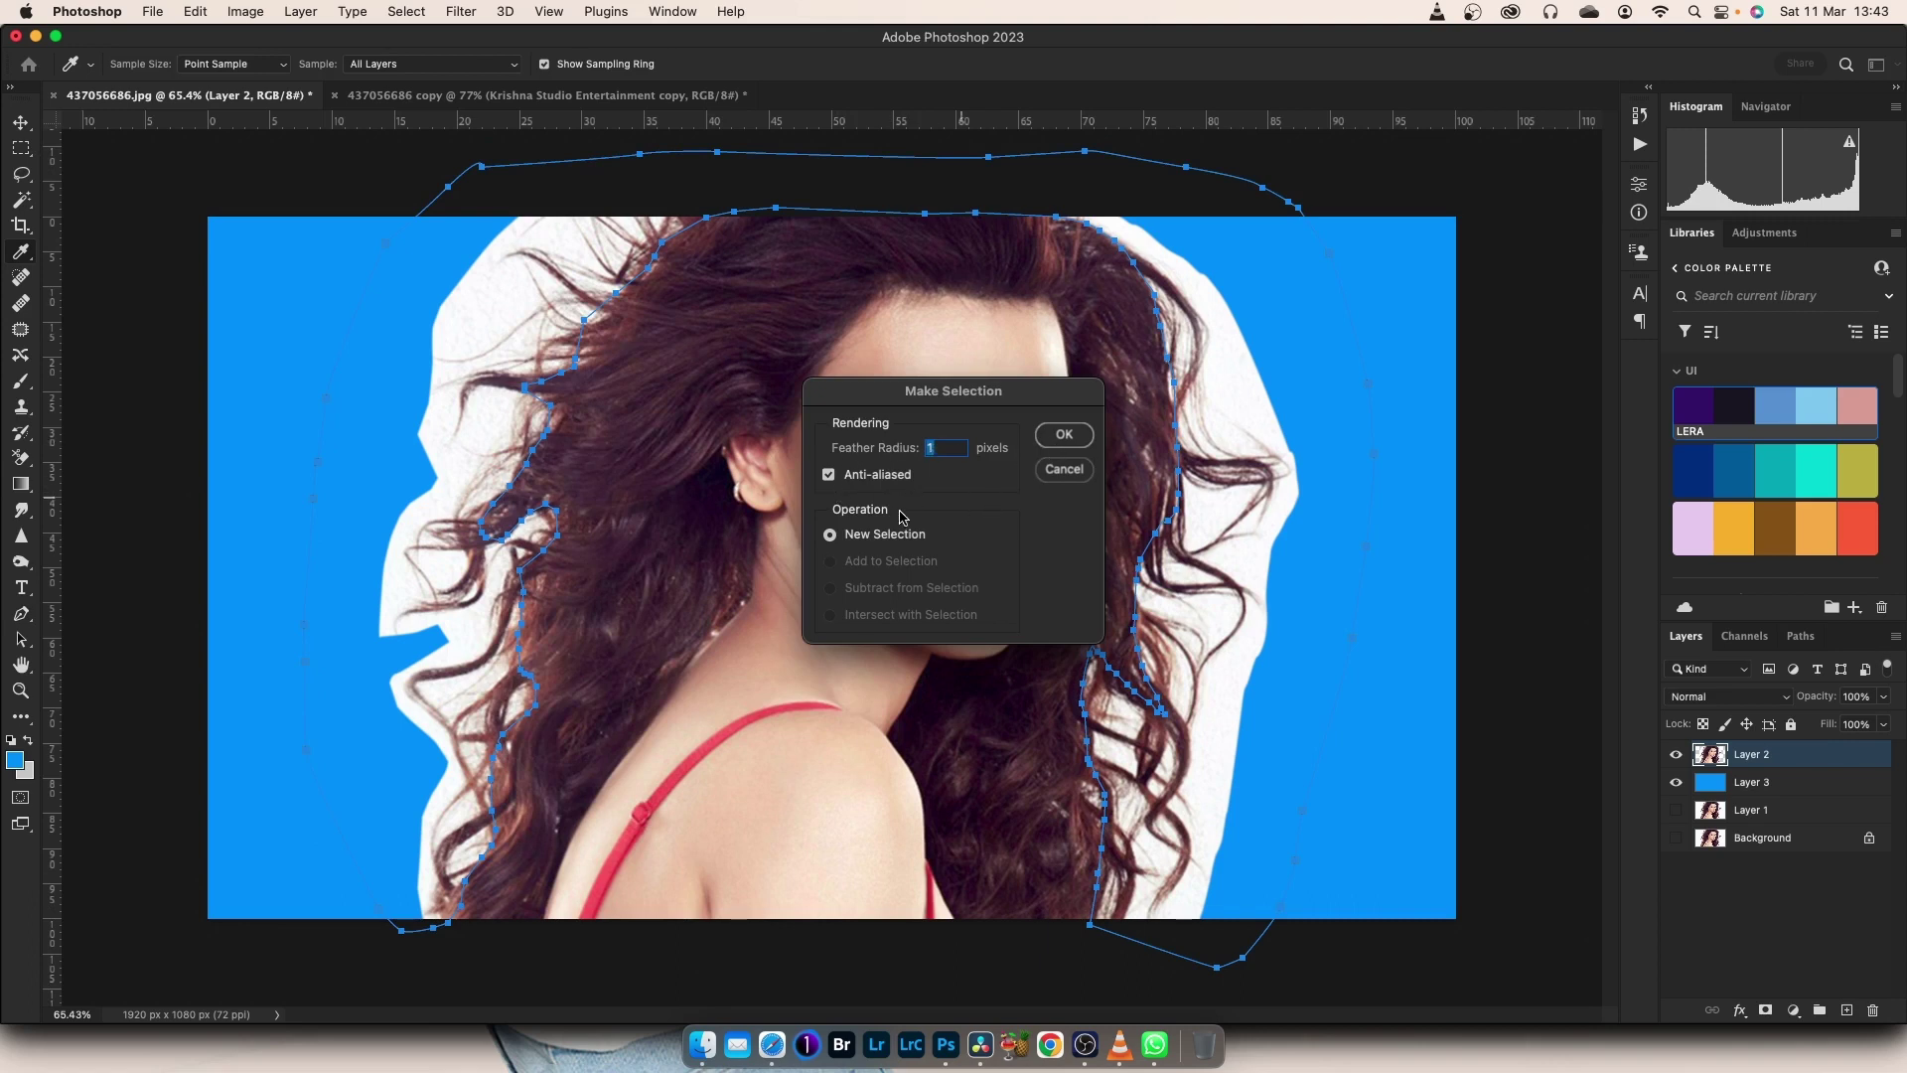
click(1064, 436)
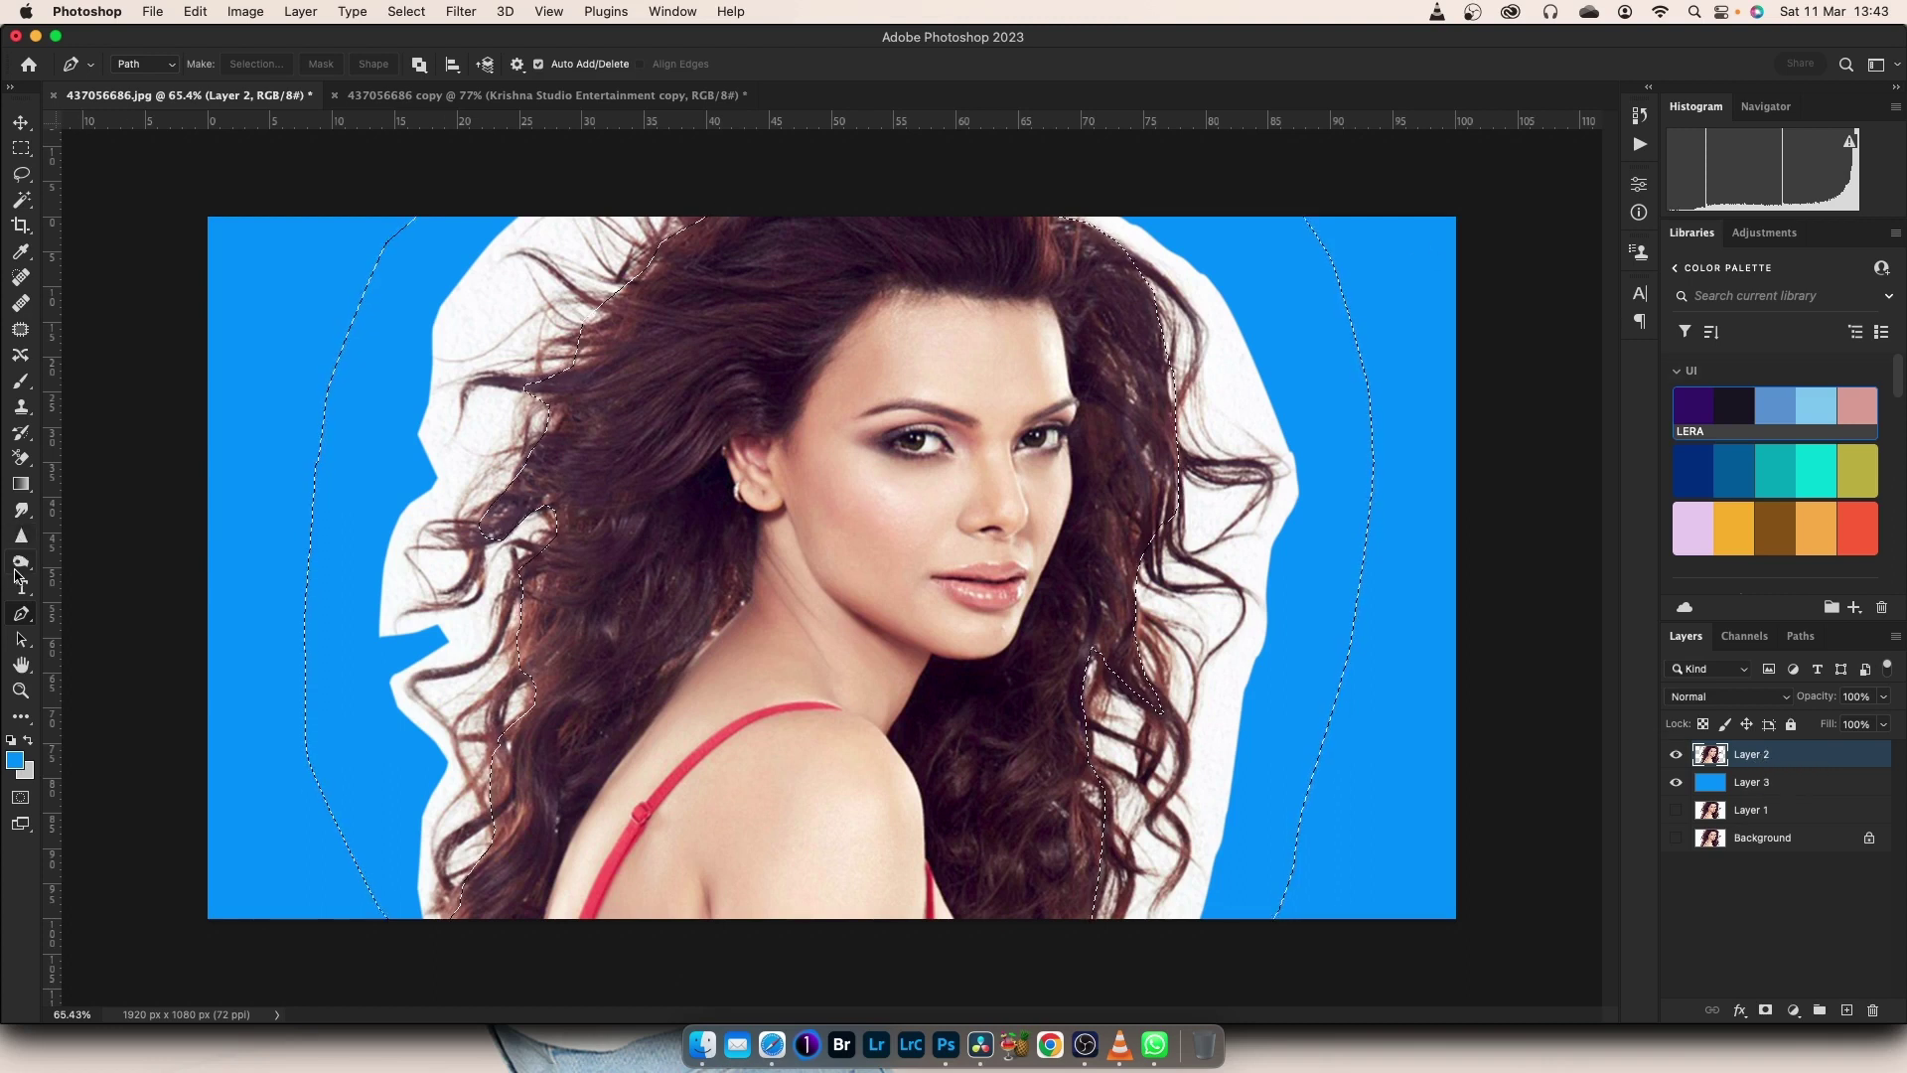
click(21, 458)
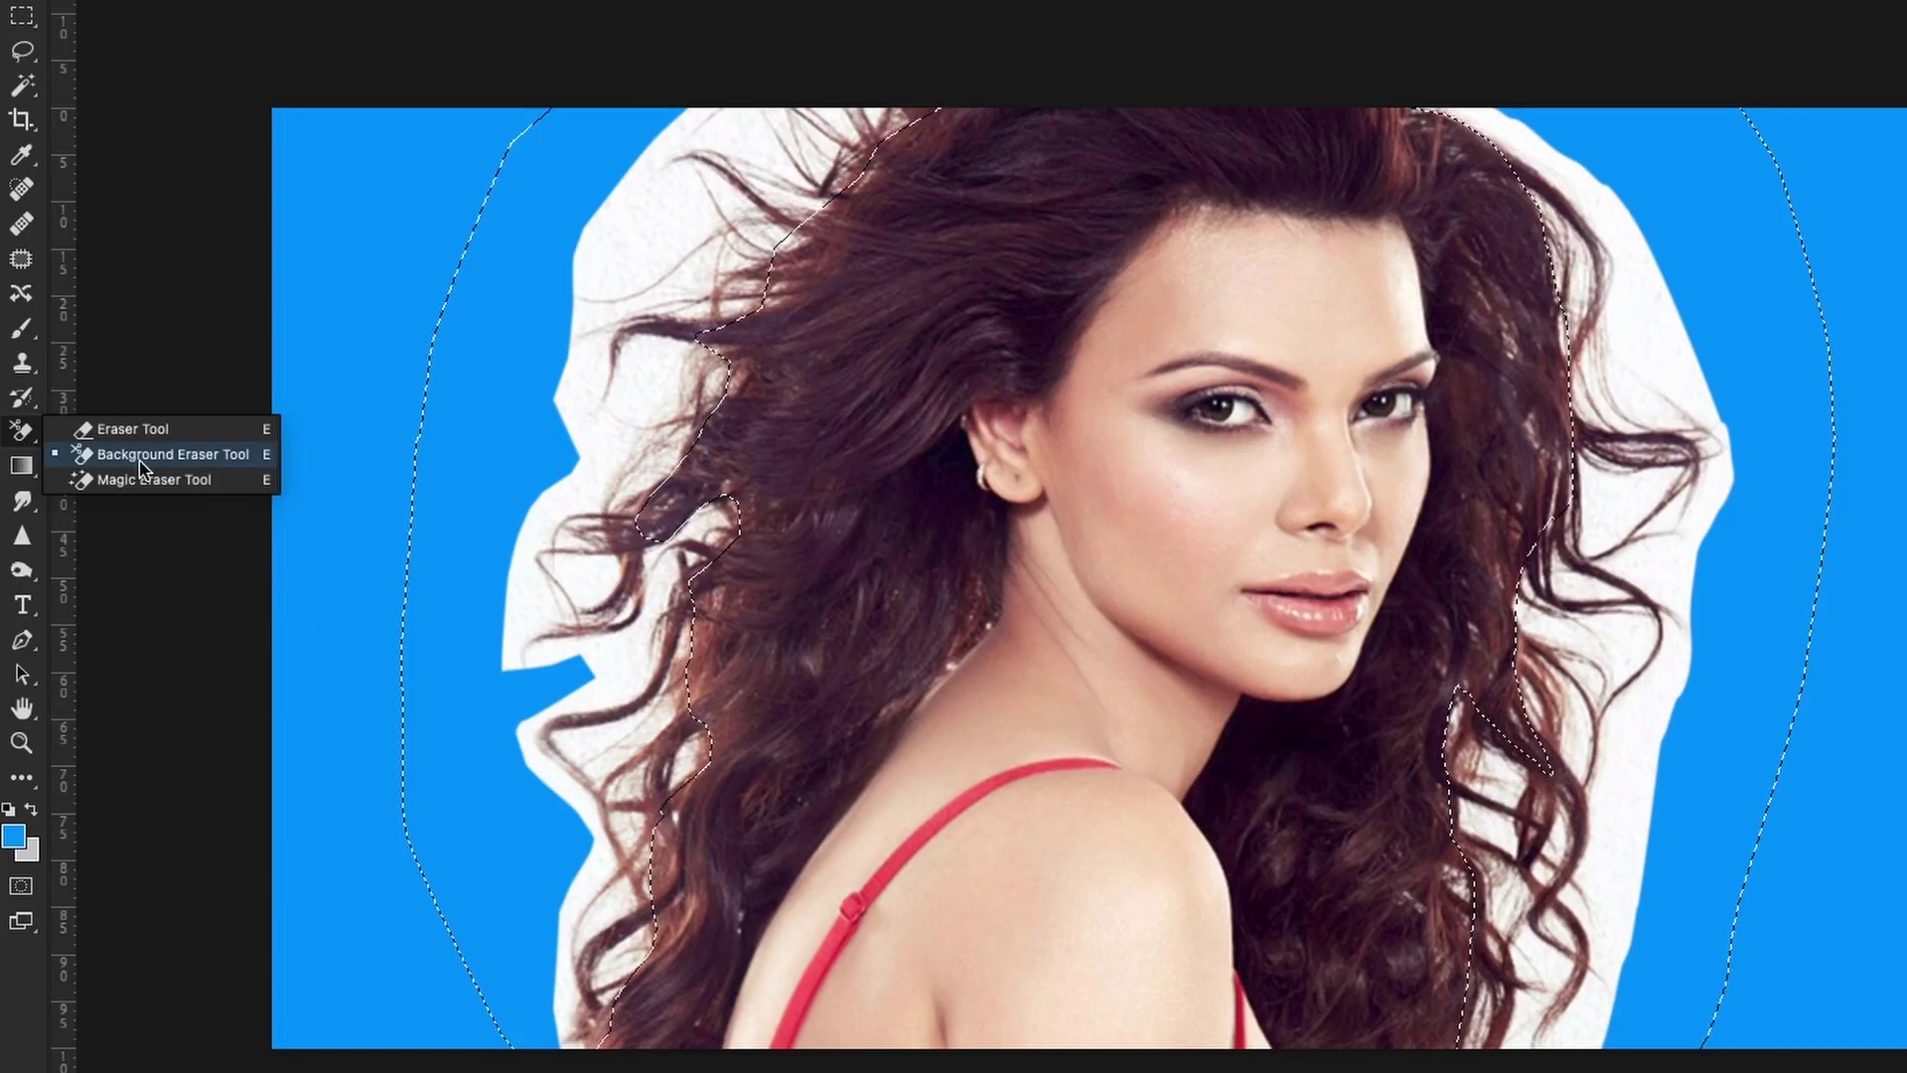
Load the 30 px Background Eraser preset and enlarge the brush to 77 px
click(129, 474)
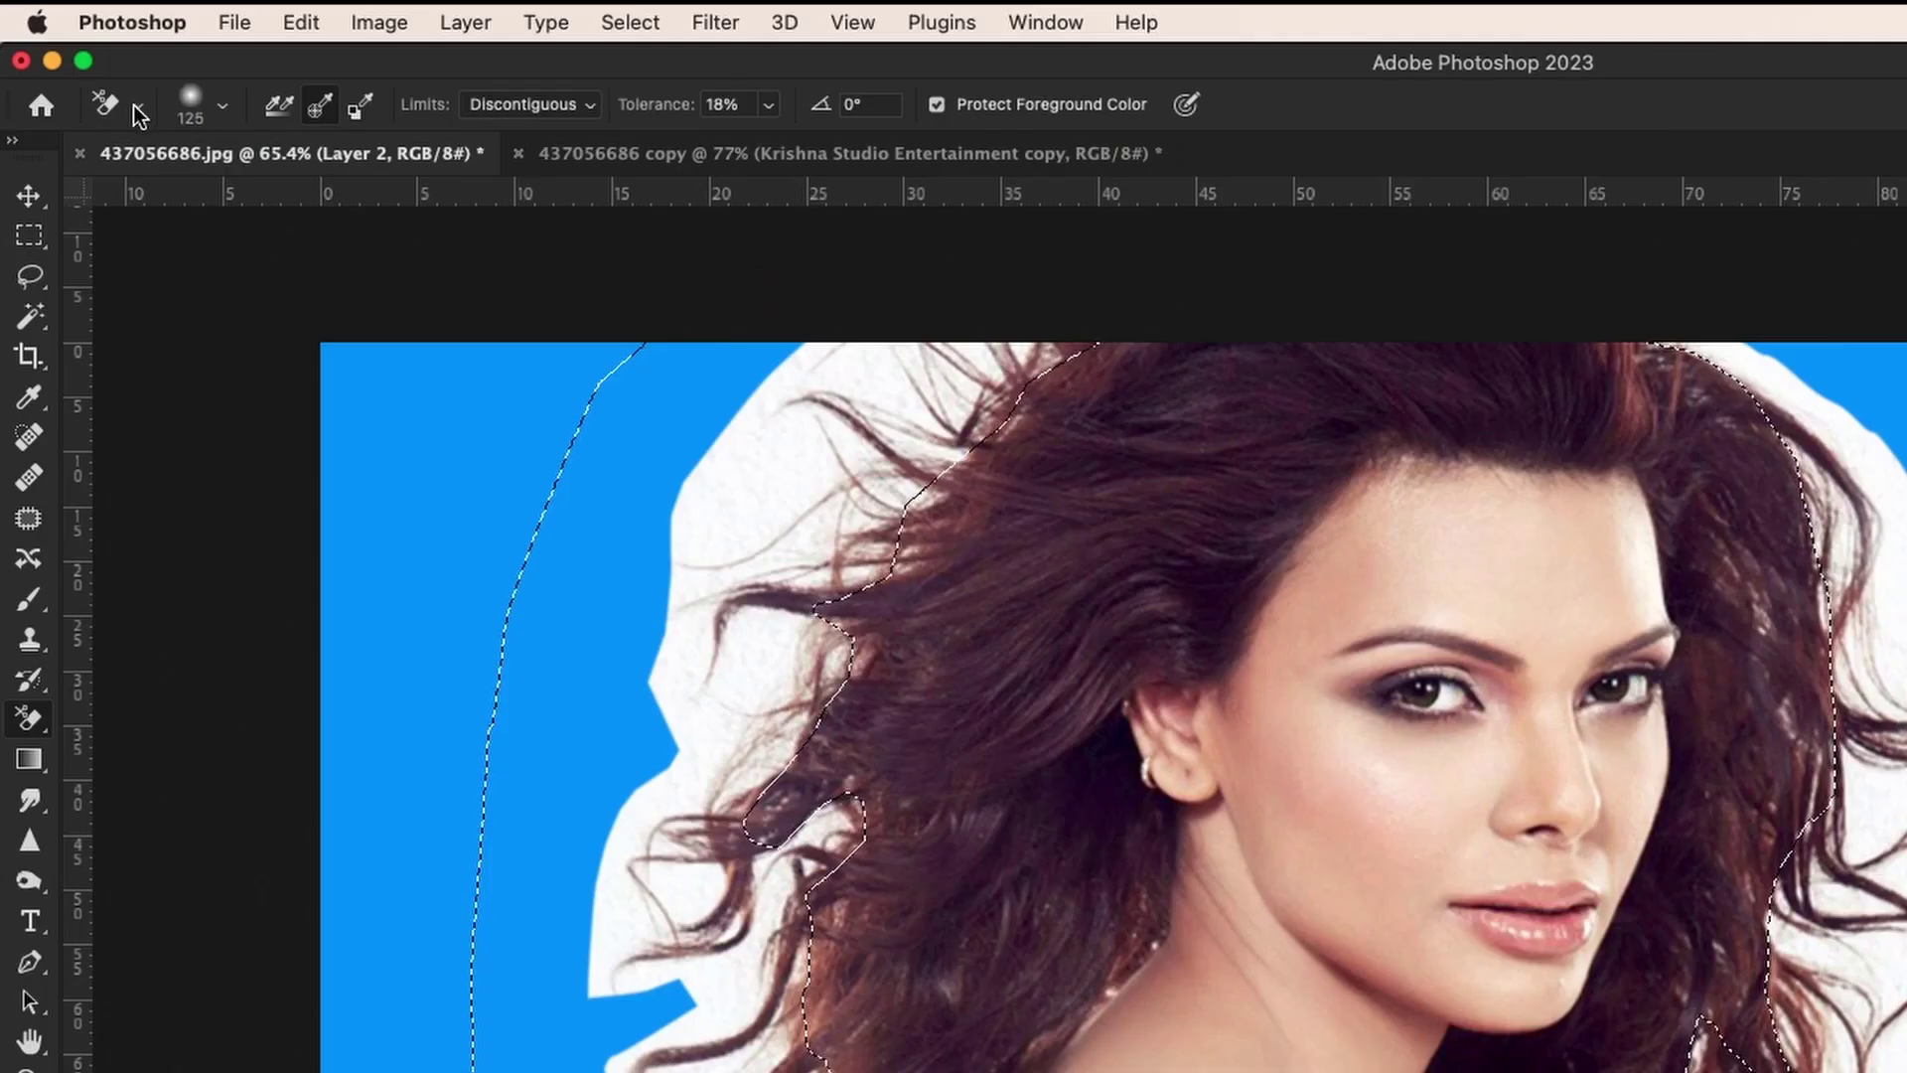
click(89, 65)
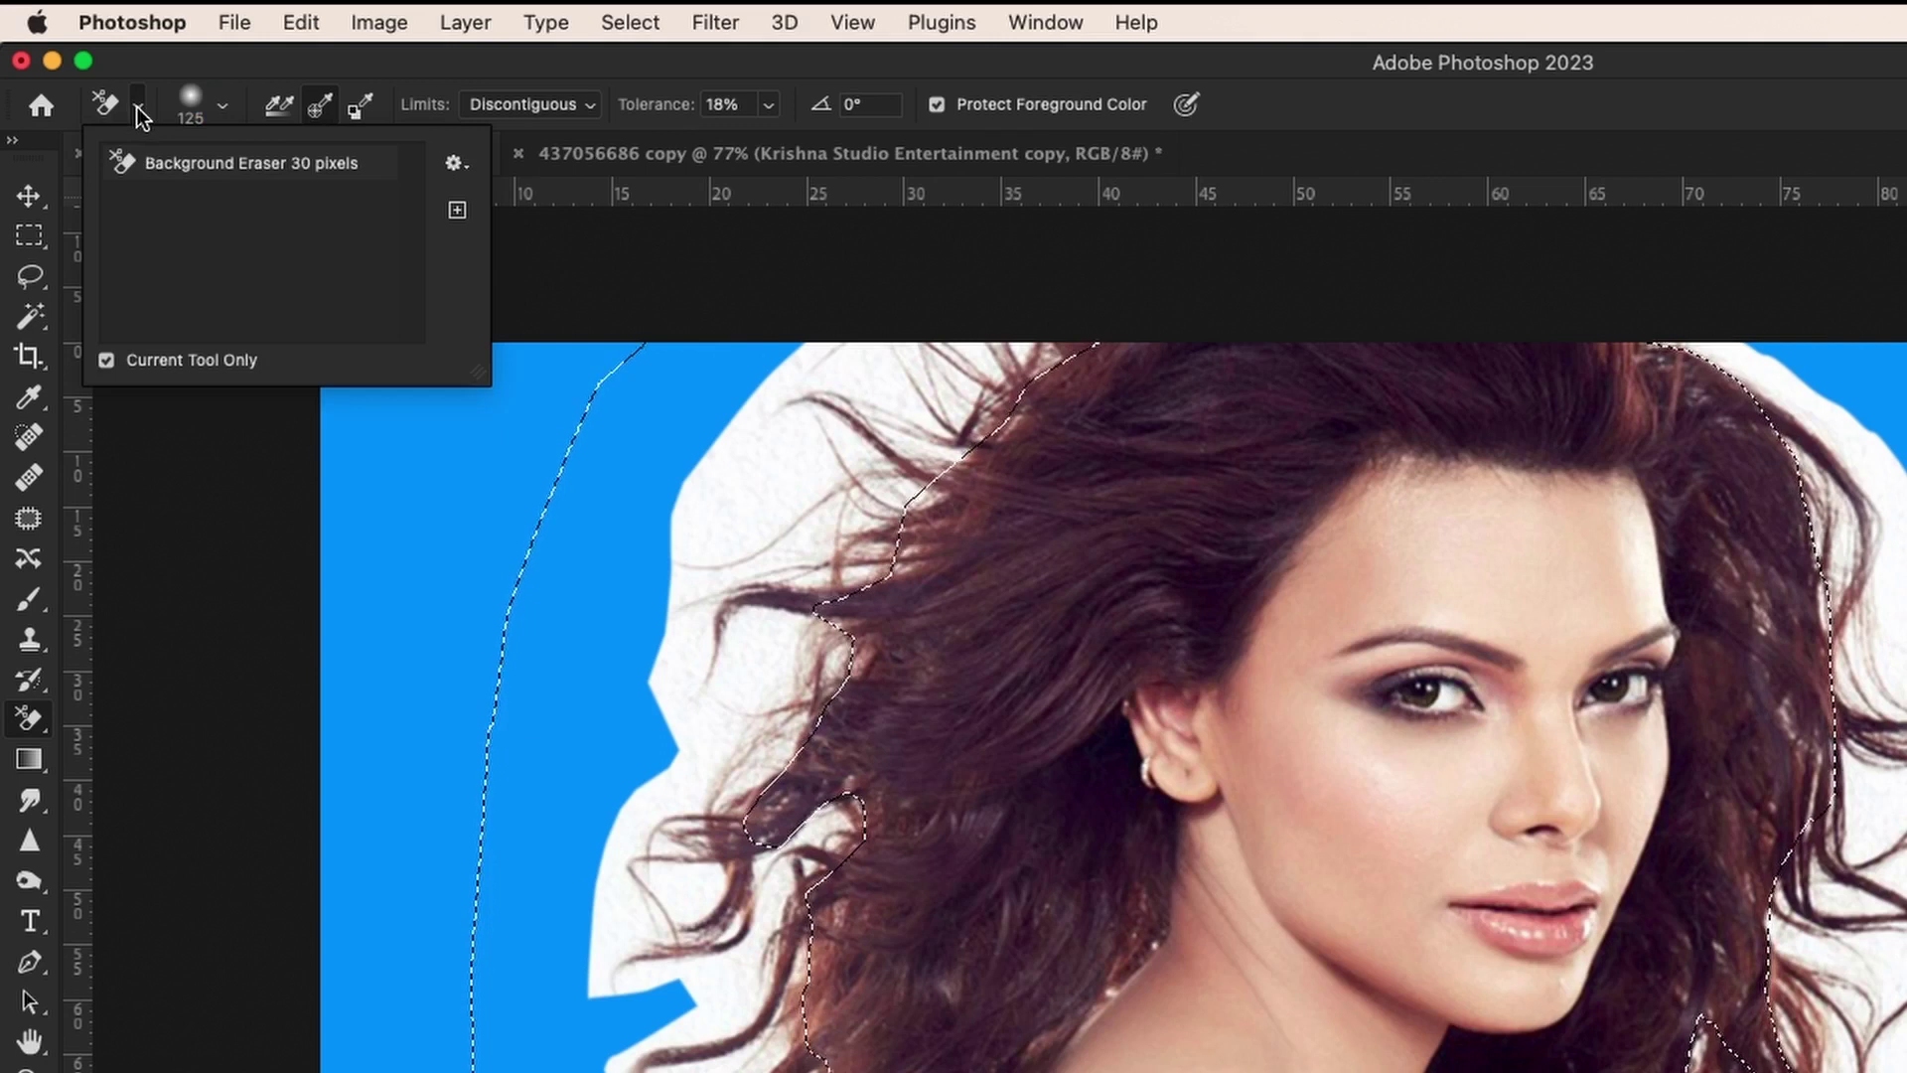
click(276, 169)
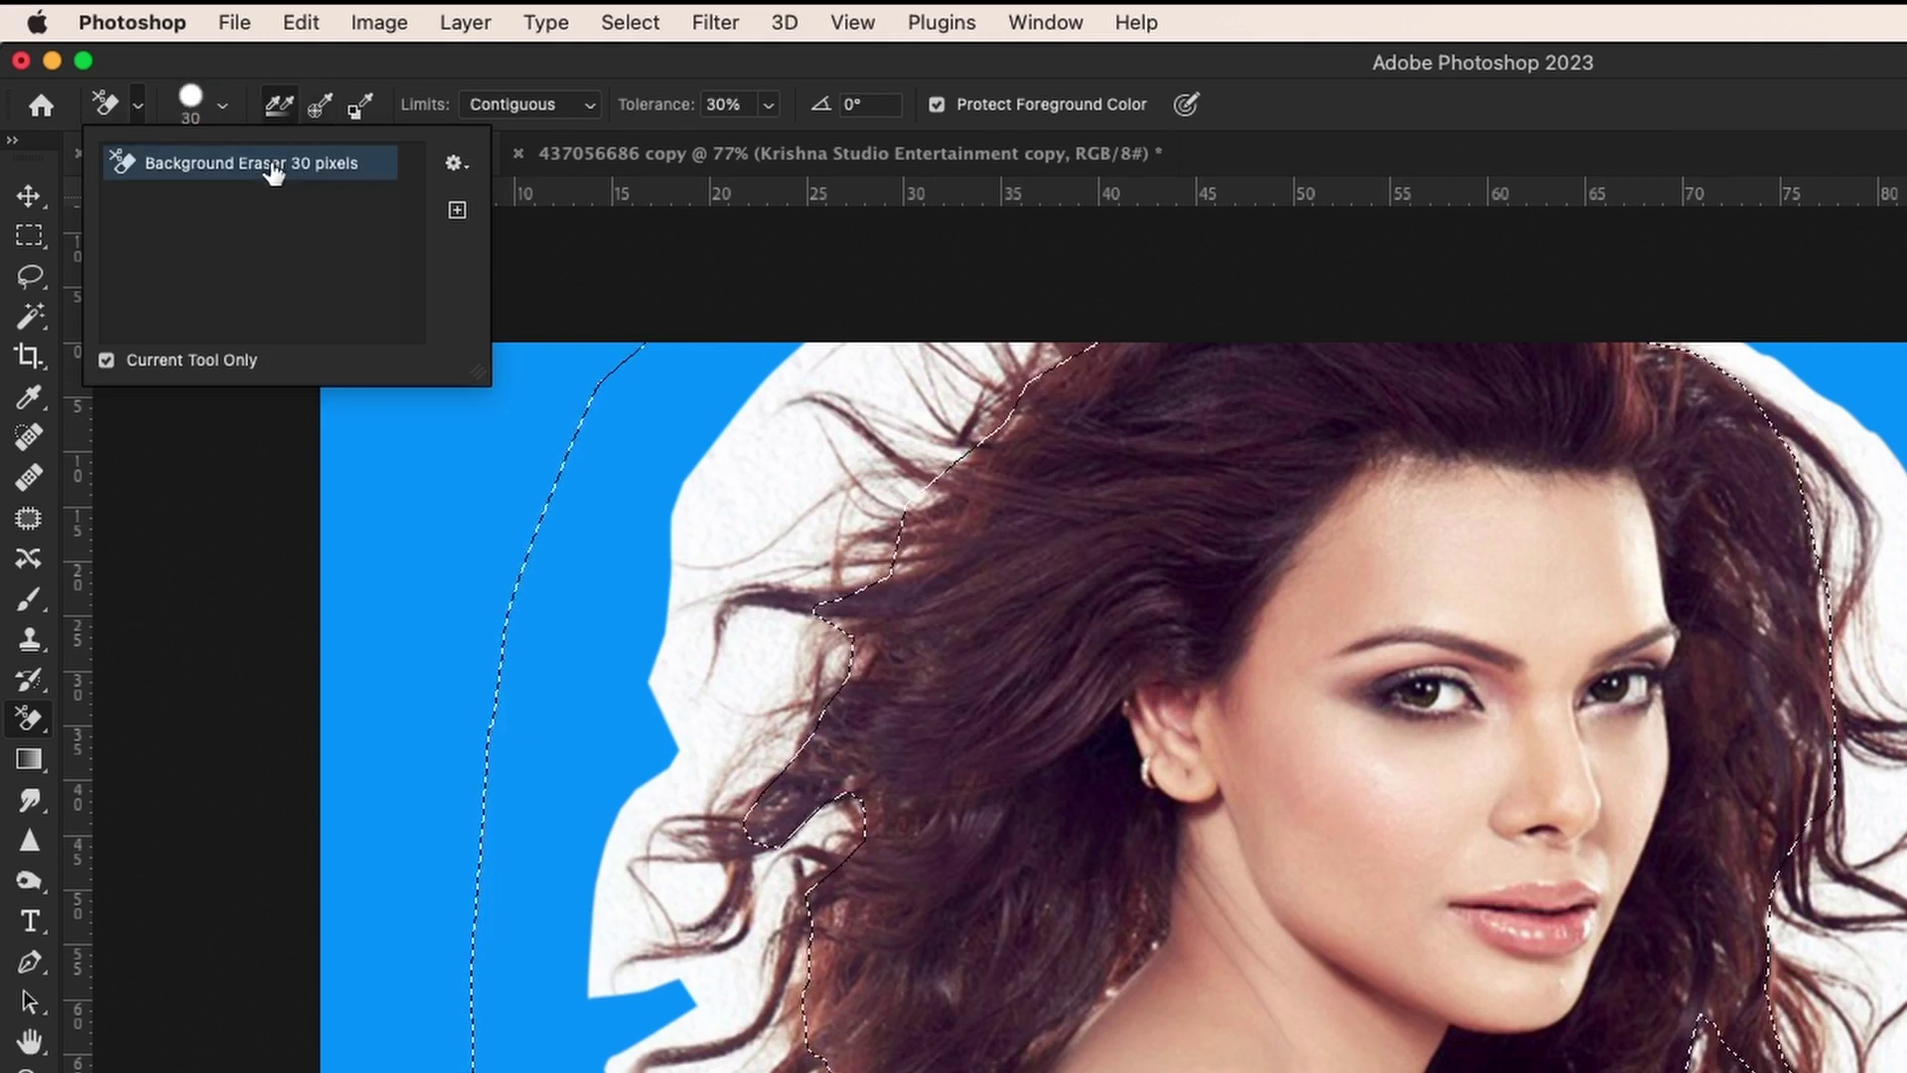
click(221, 107)
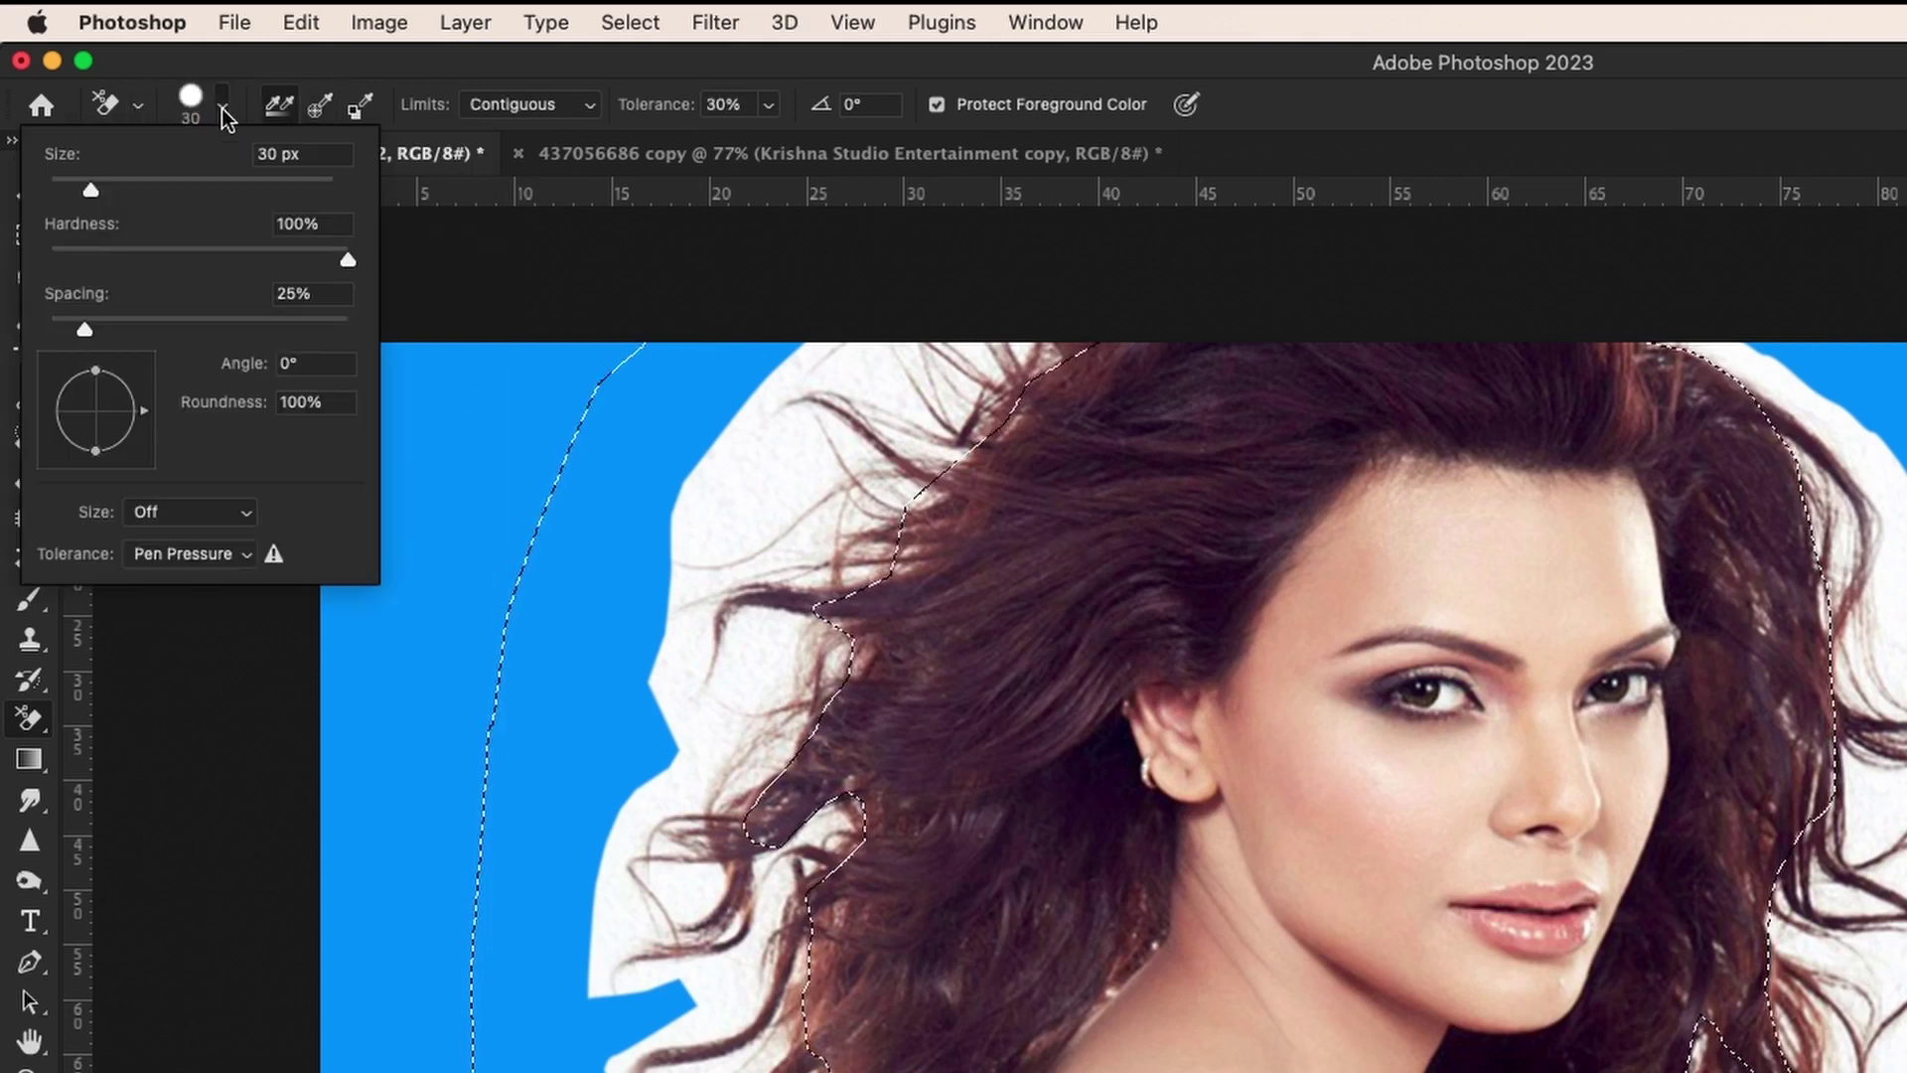
drag(92, 189, 158, 187)
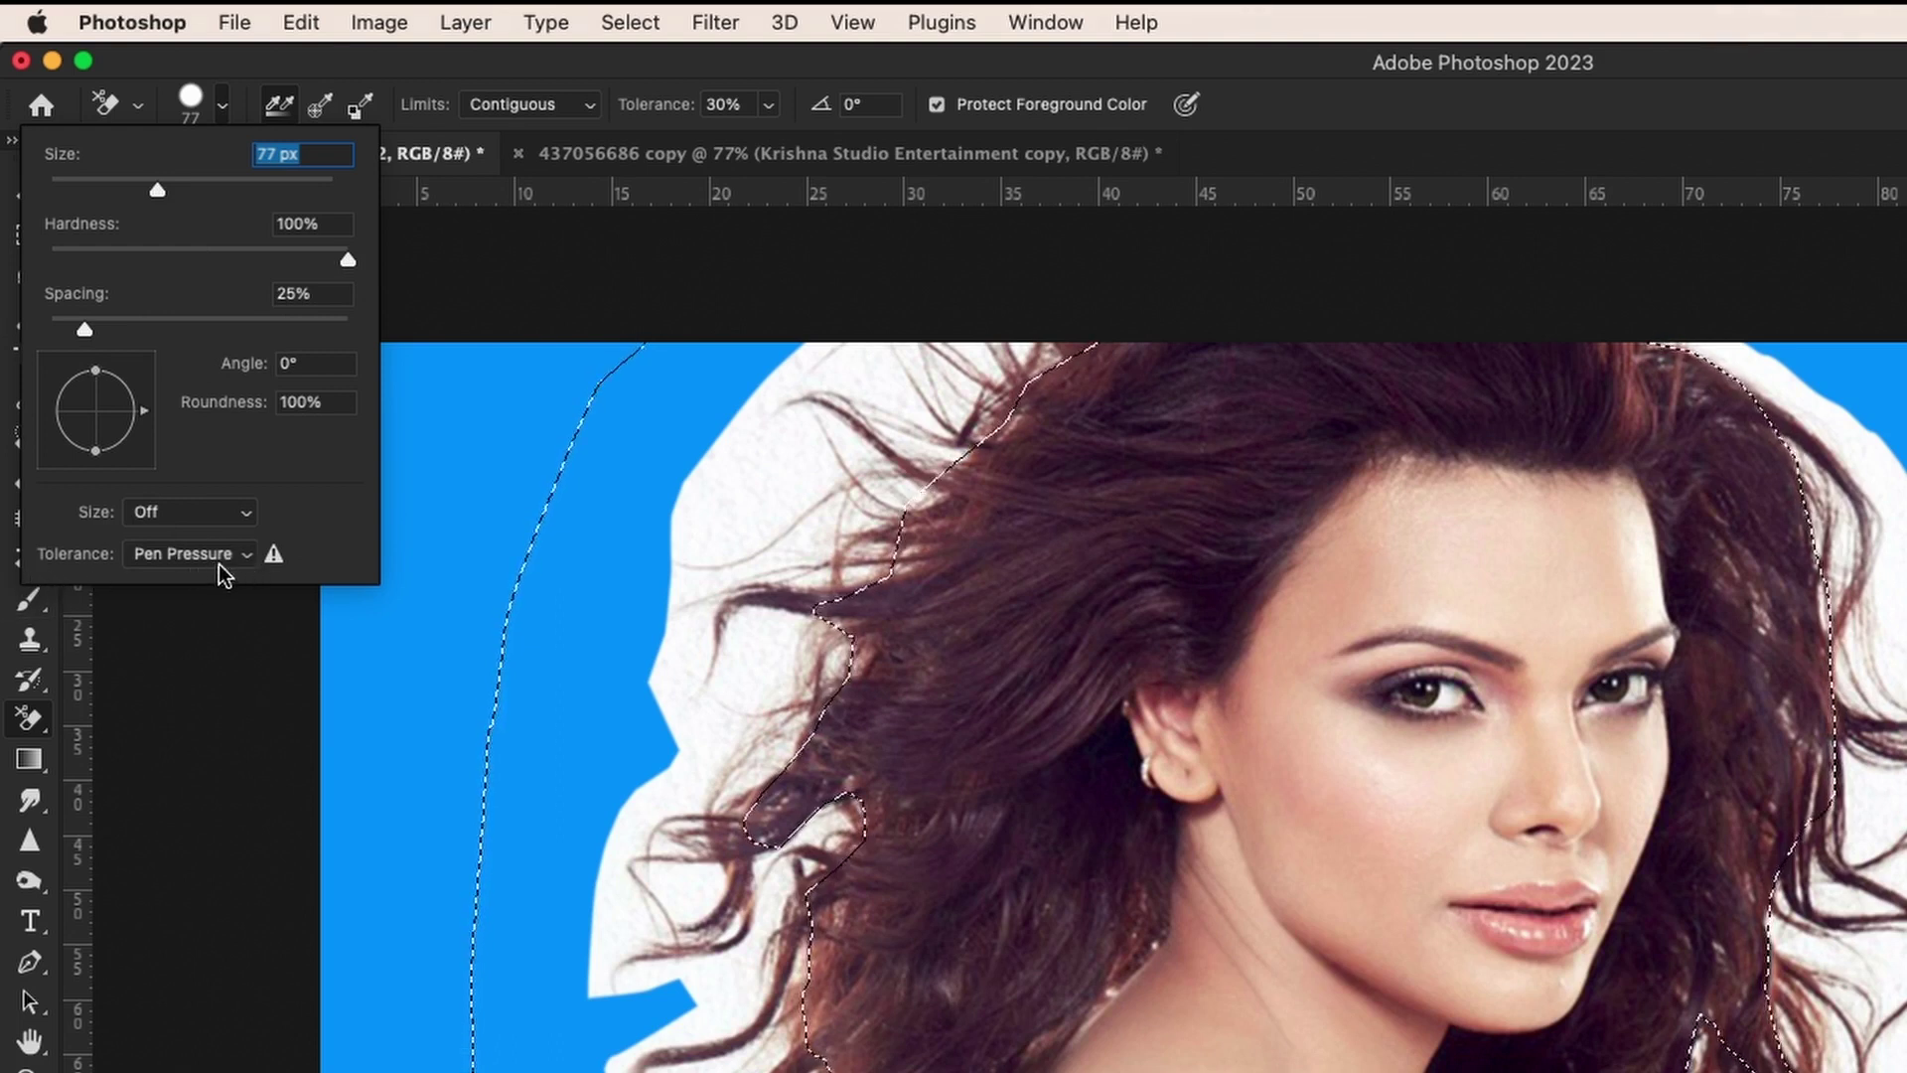
click(278, 109)
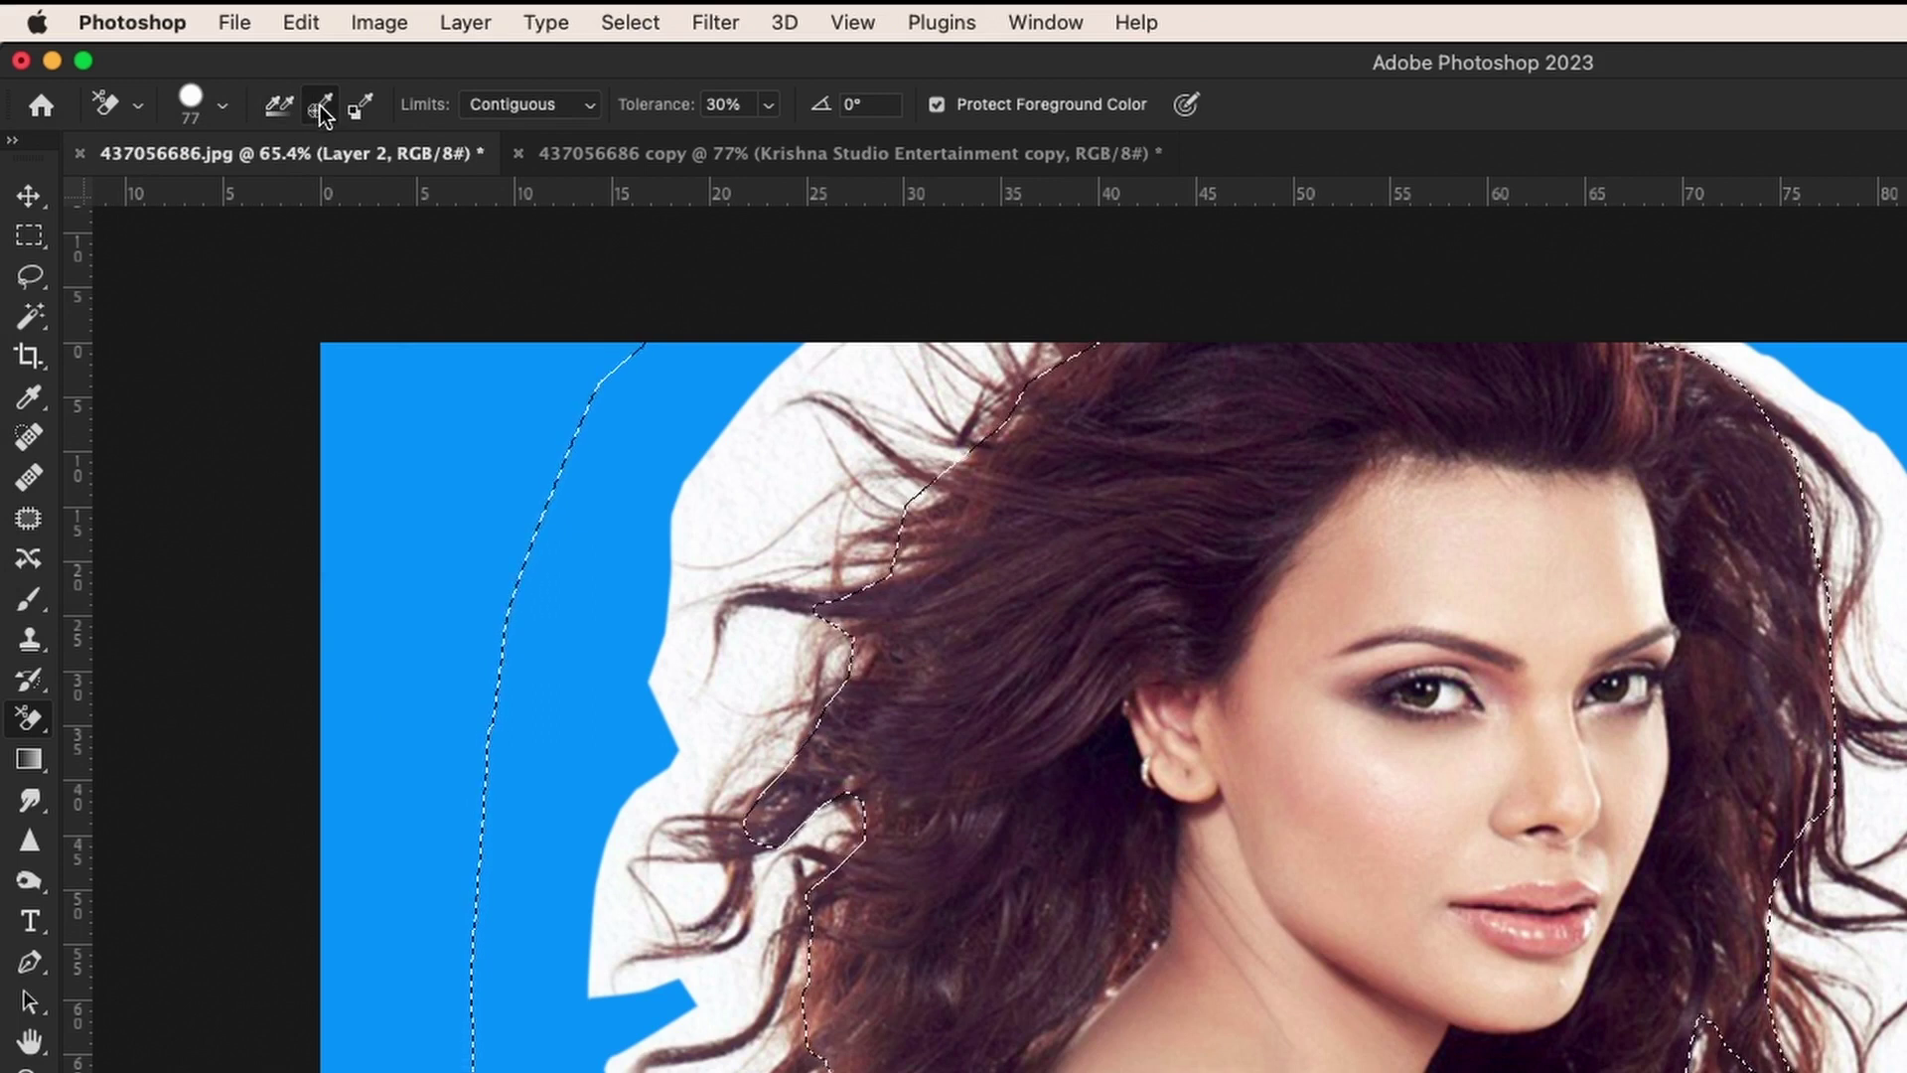
Set eraser sampling to Once, limits to Discontiguous, and tolerance to 50%
click(320, 108)
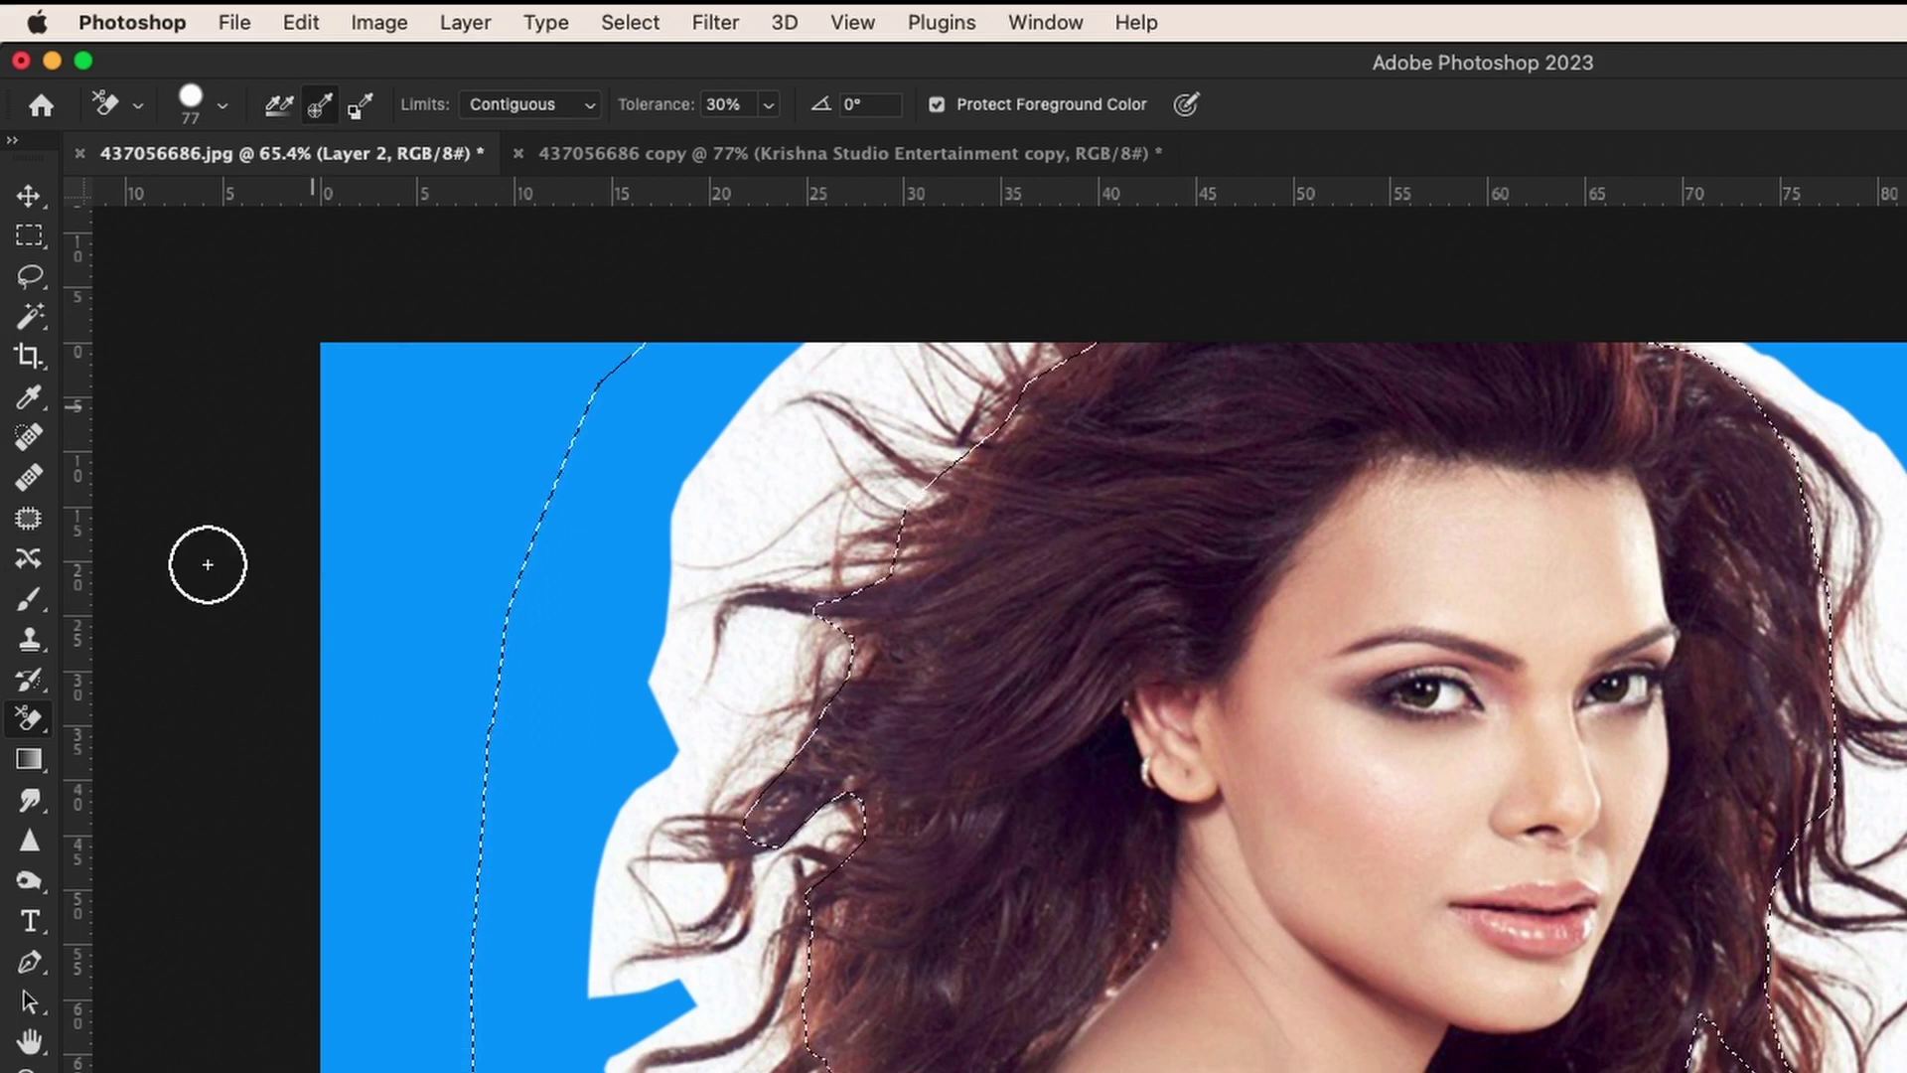
click(563, 118)
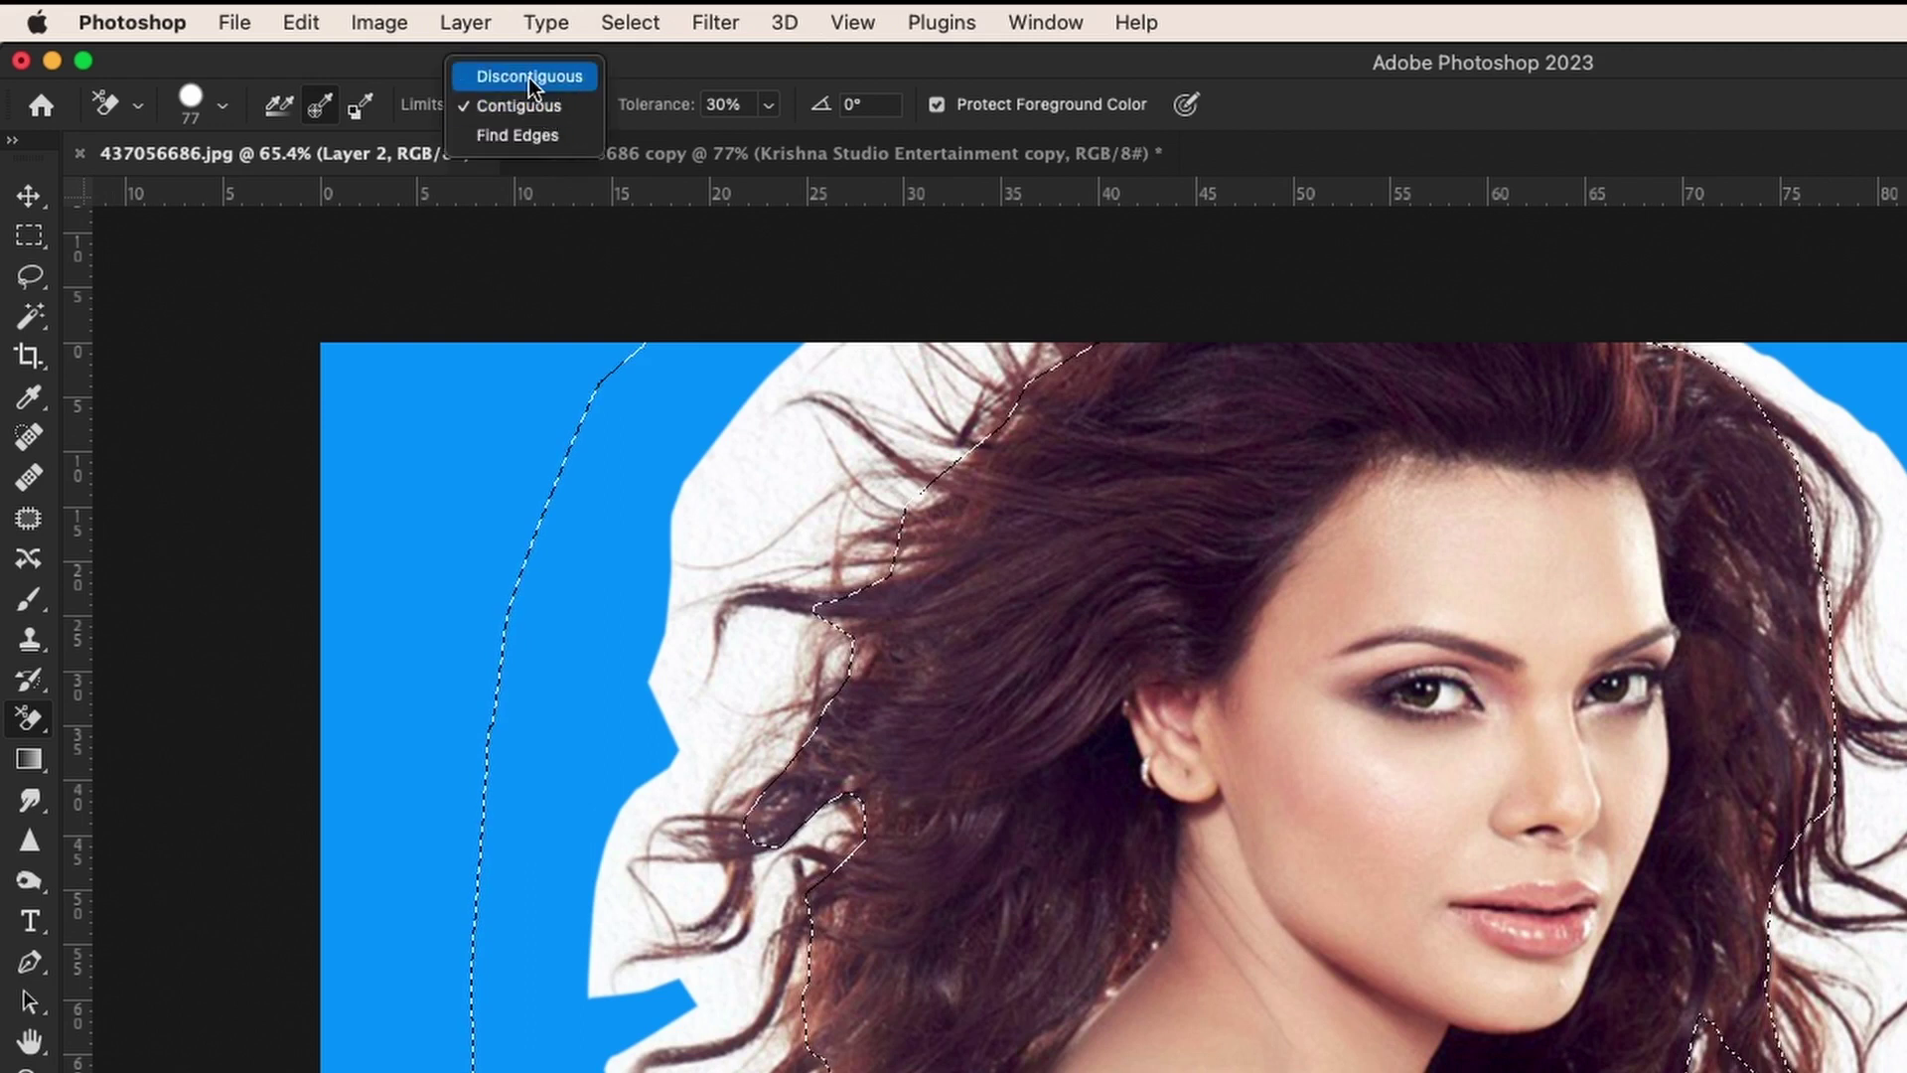
click(528, 78)
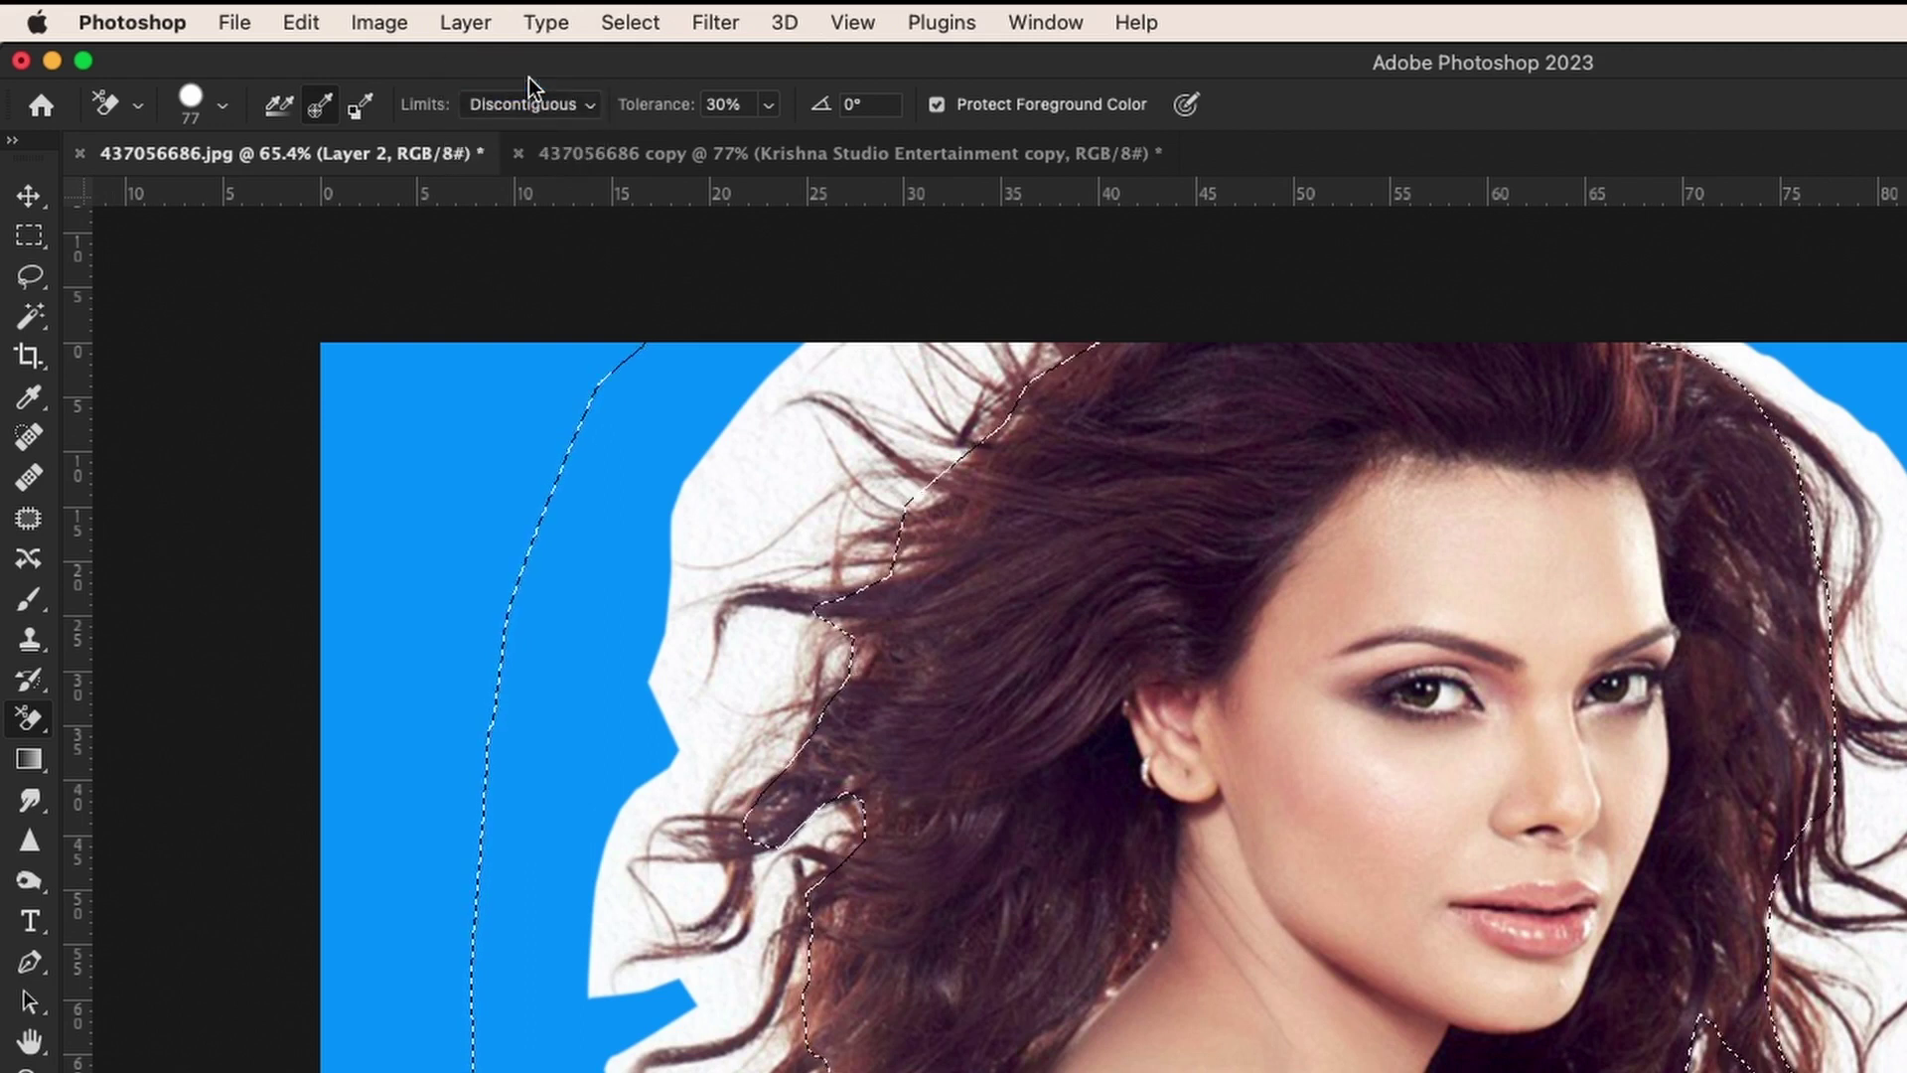
click(771, 109)
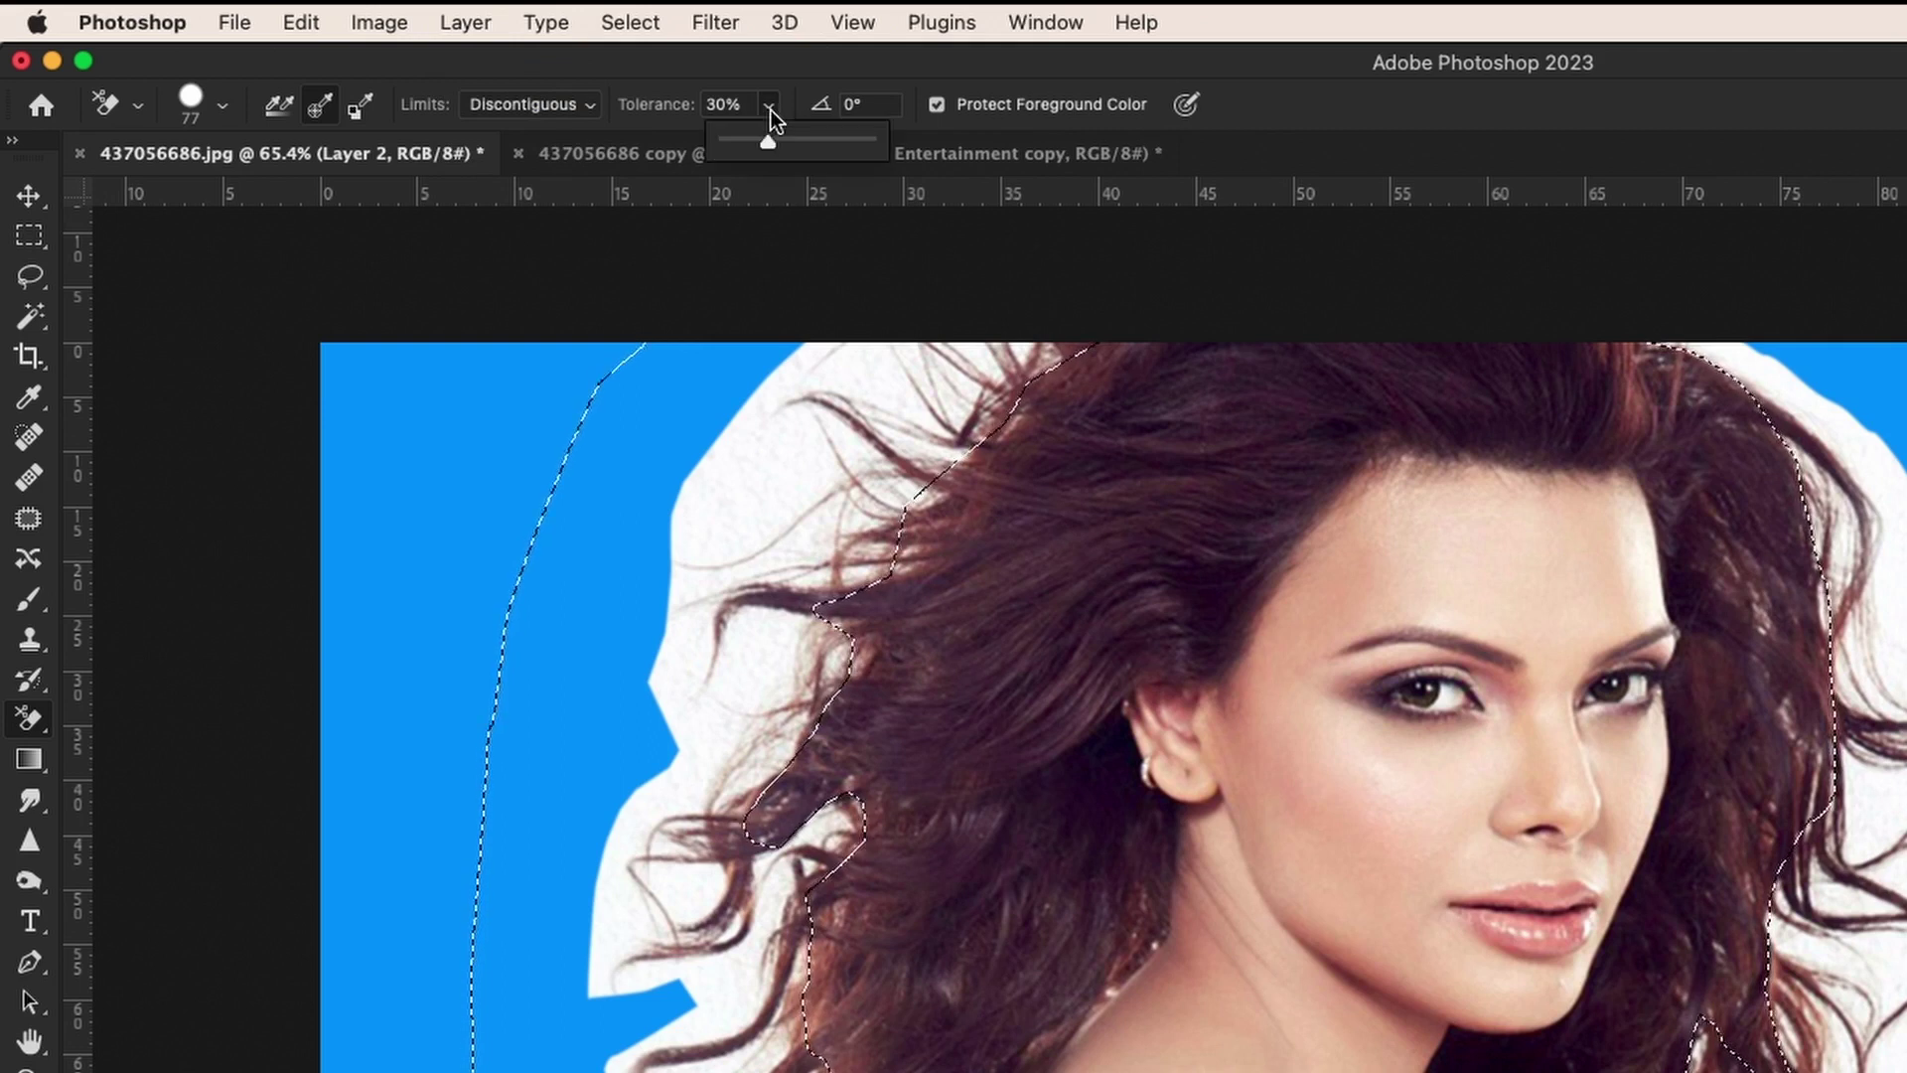
drag(784, 146, 785, 147)
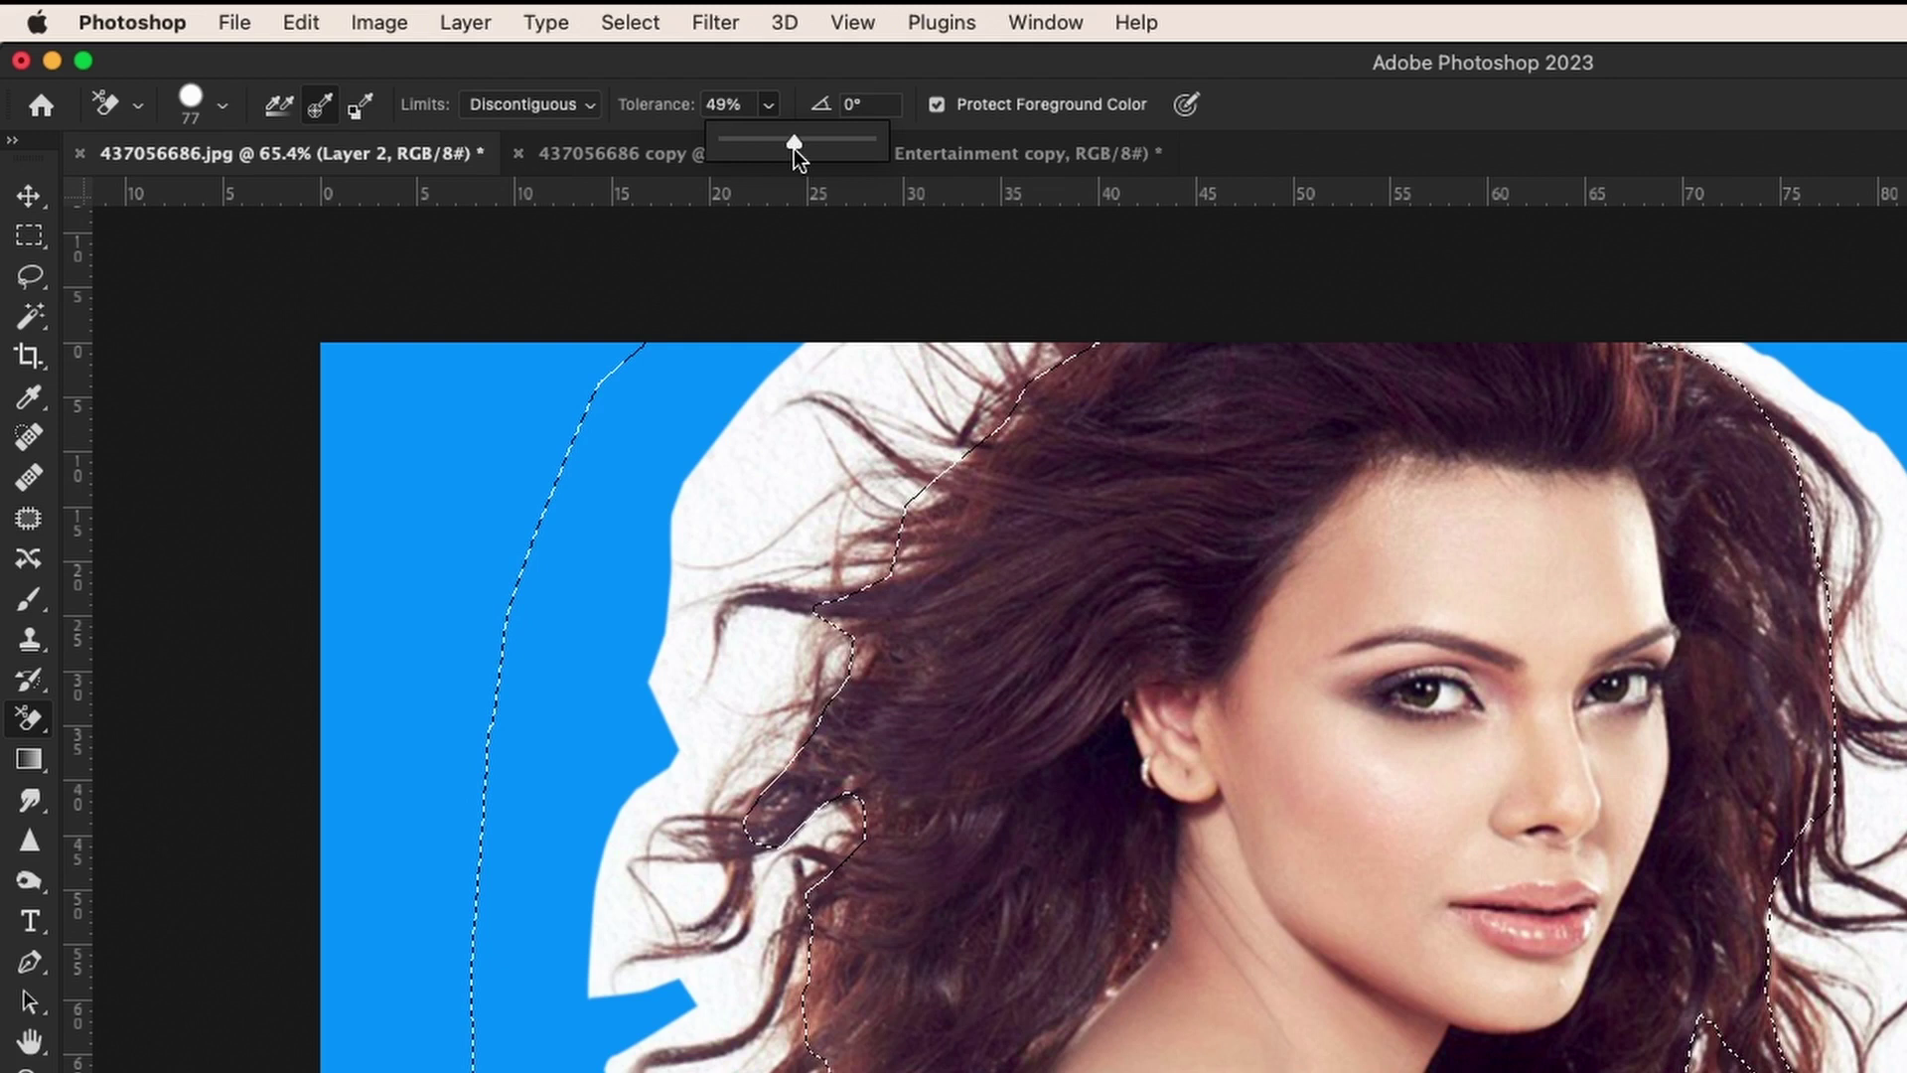
drag(795, 149, 795, 147)
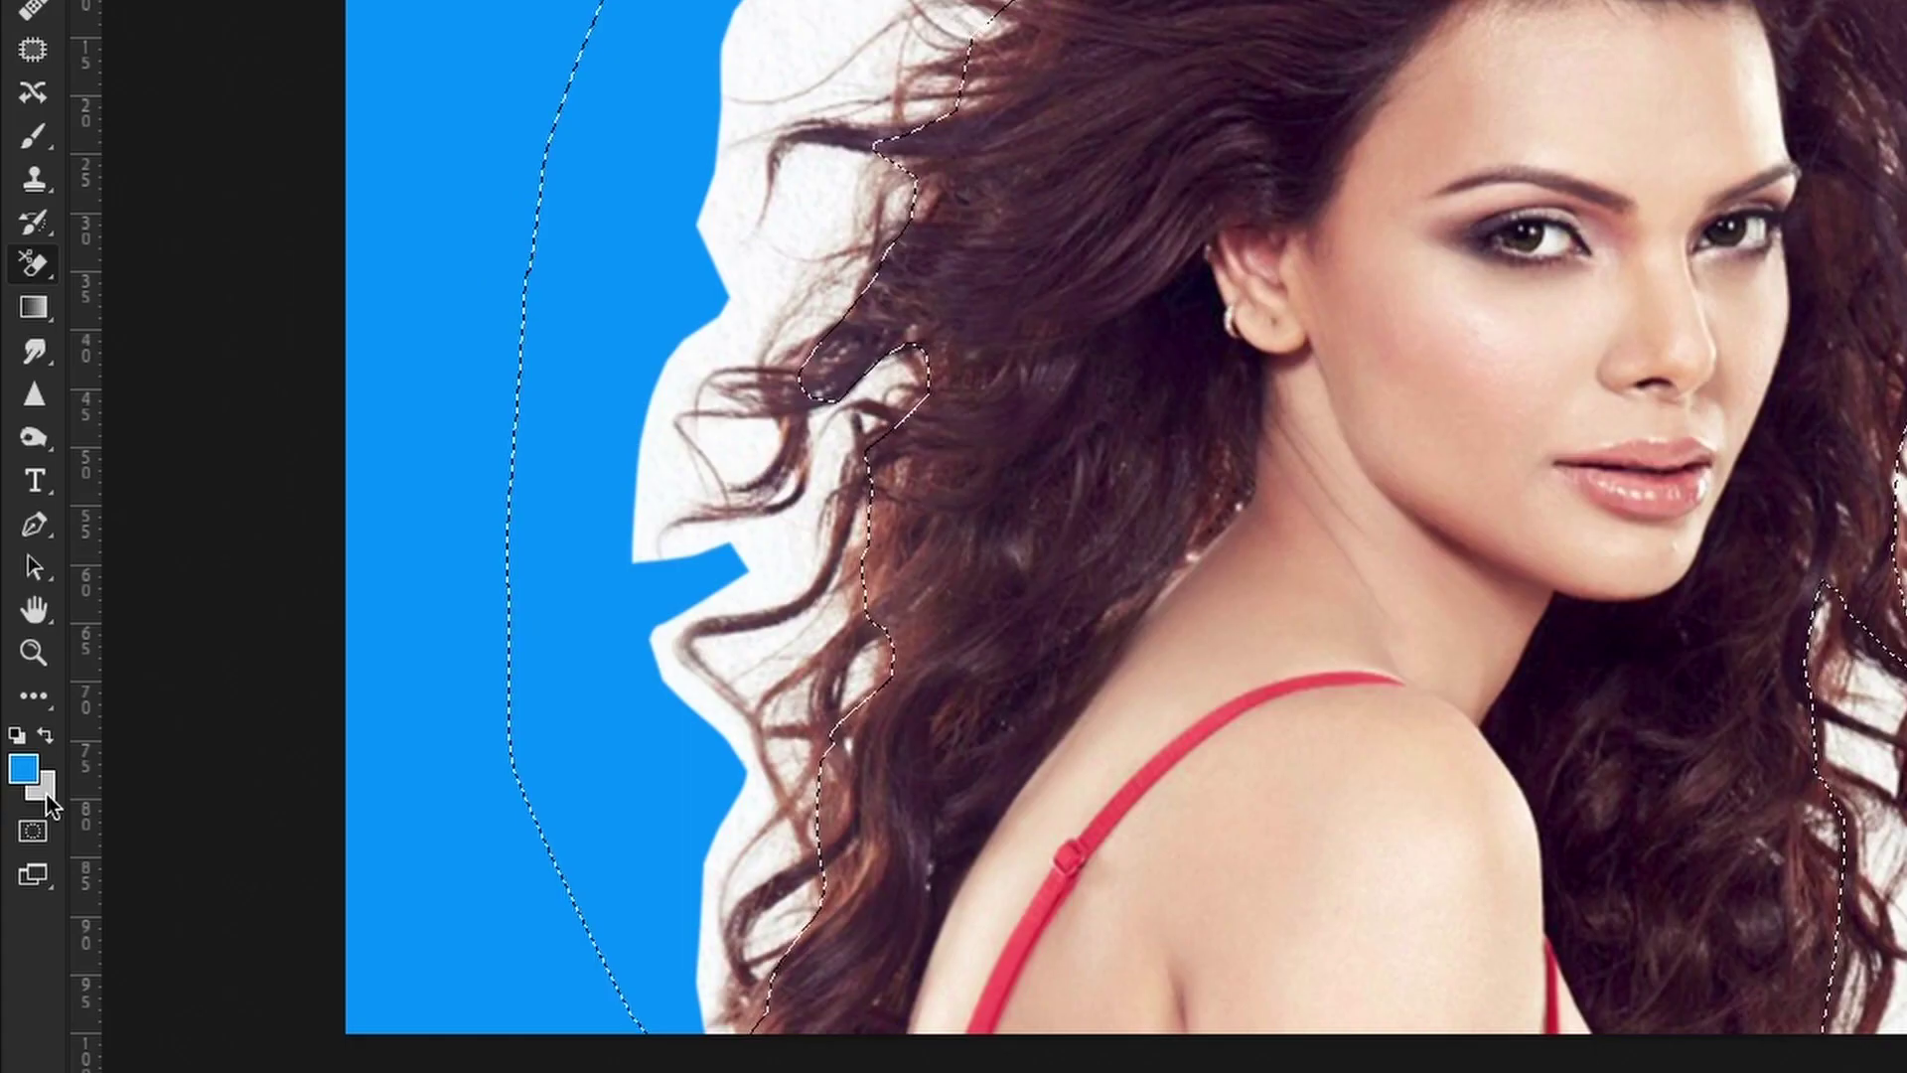
Set the background colour to pure white #ffffff in the Color Picker
click(46, 793)
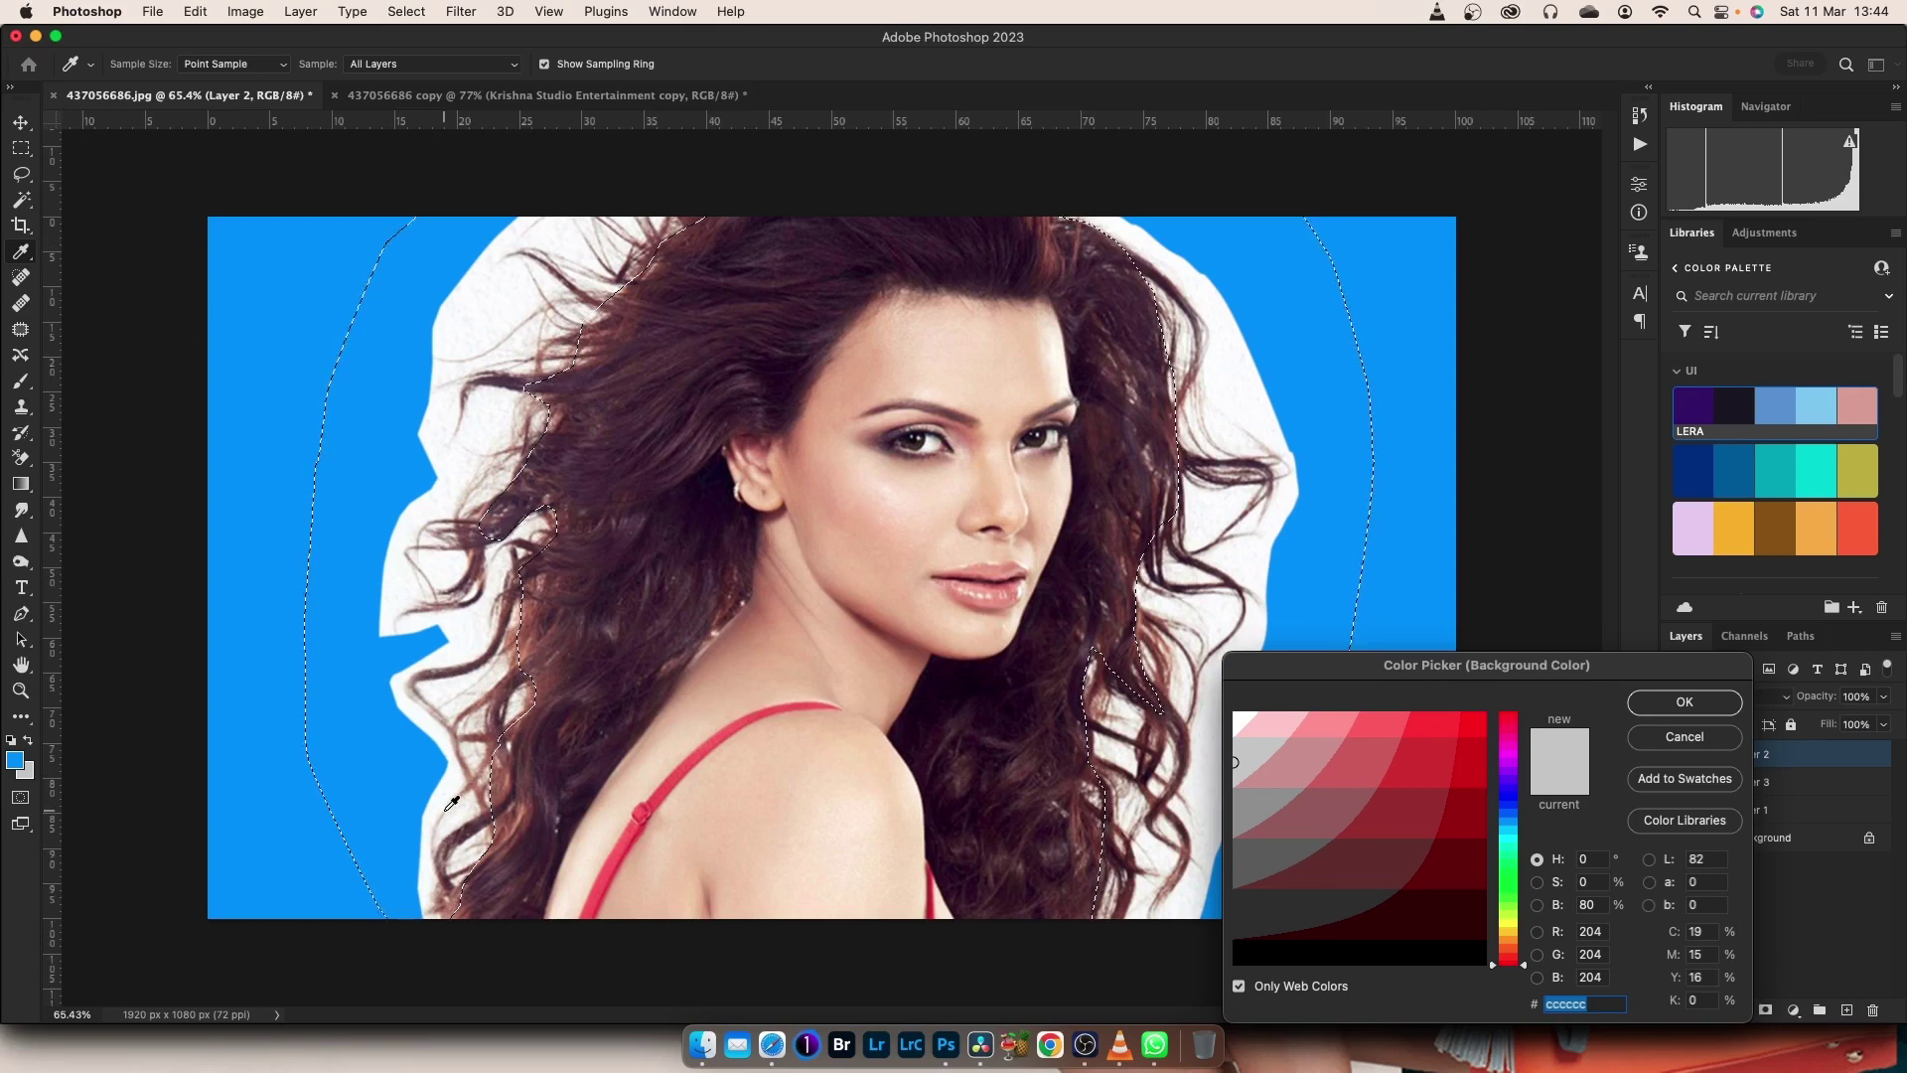
scroll(452, 803, down, 1)
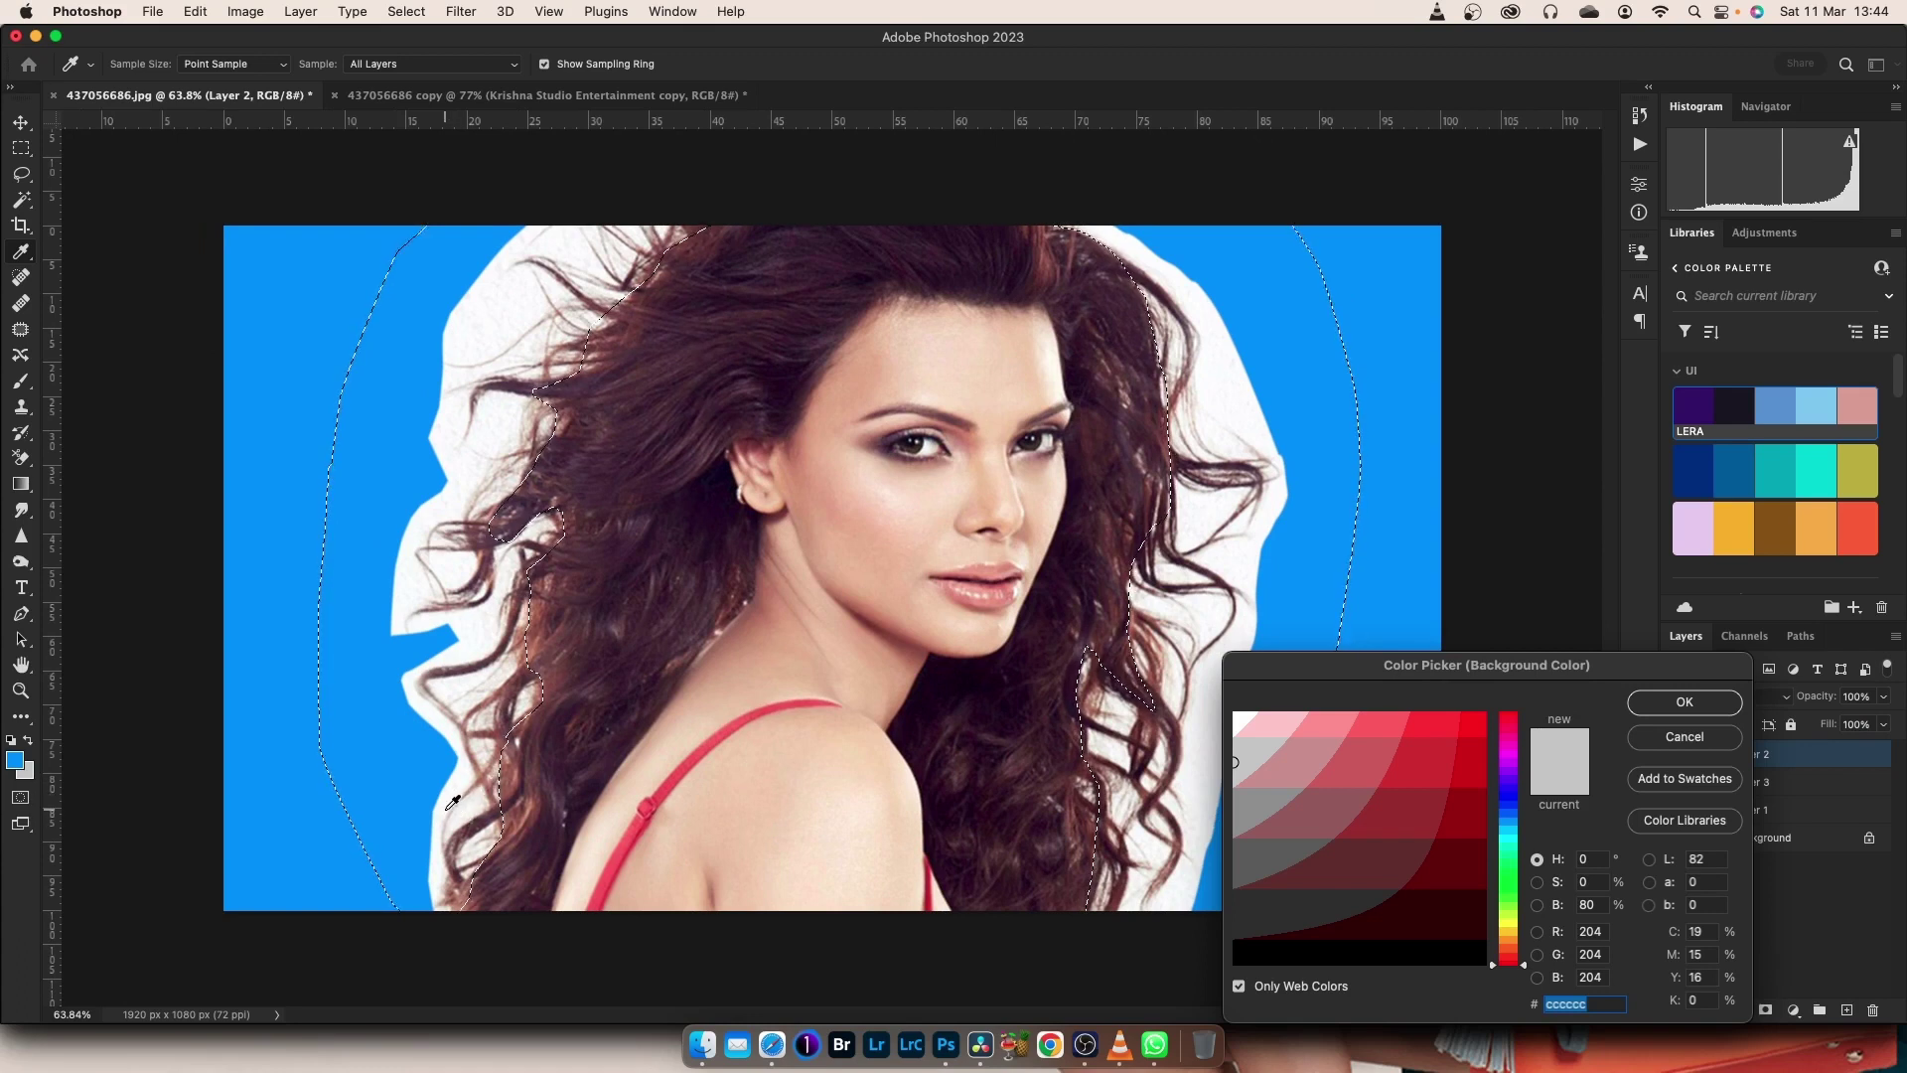
click(447, 806)
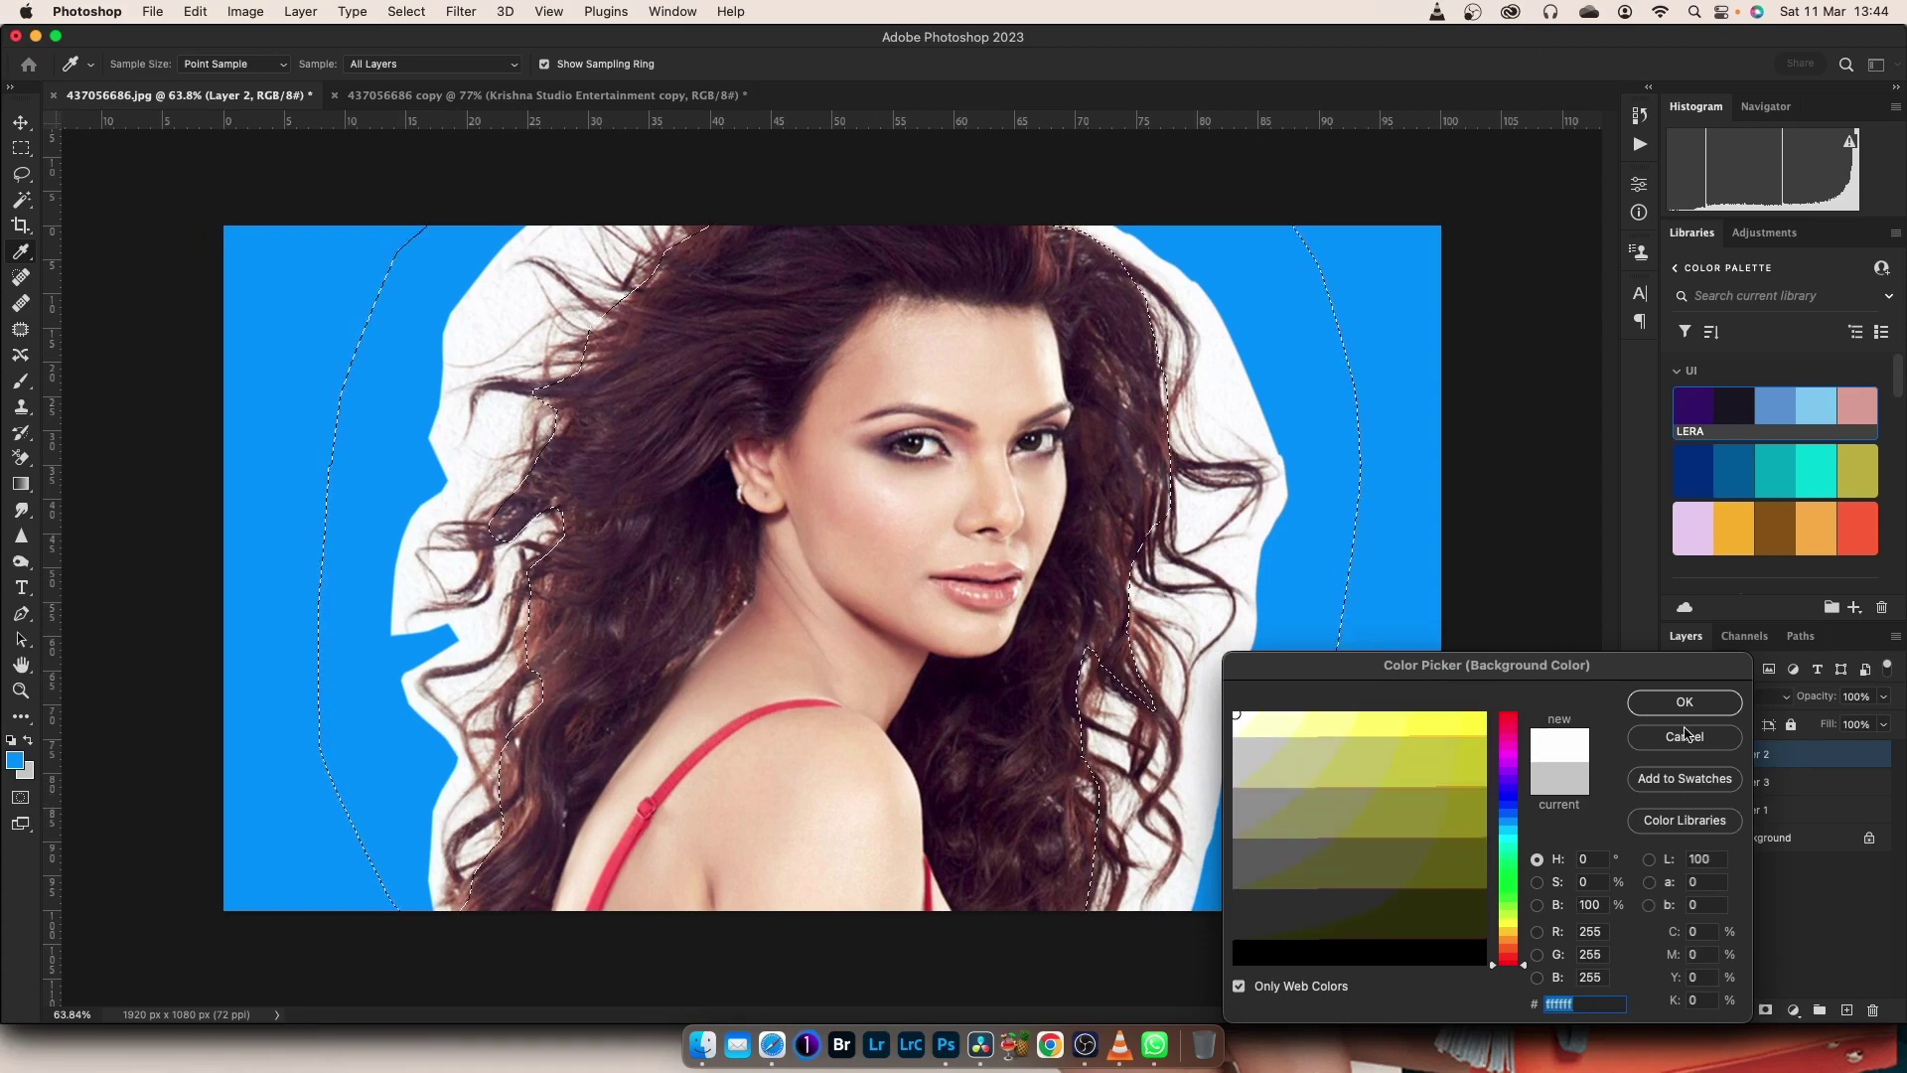
click(1652, 706)
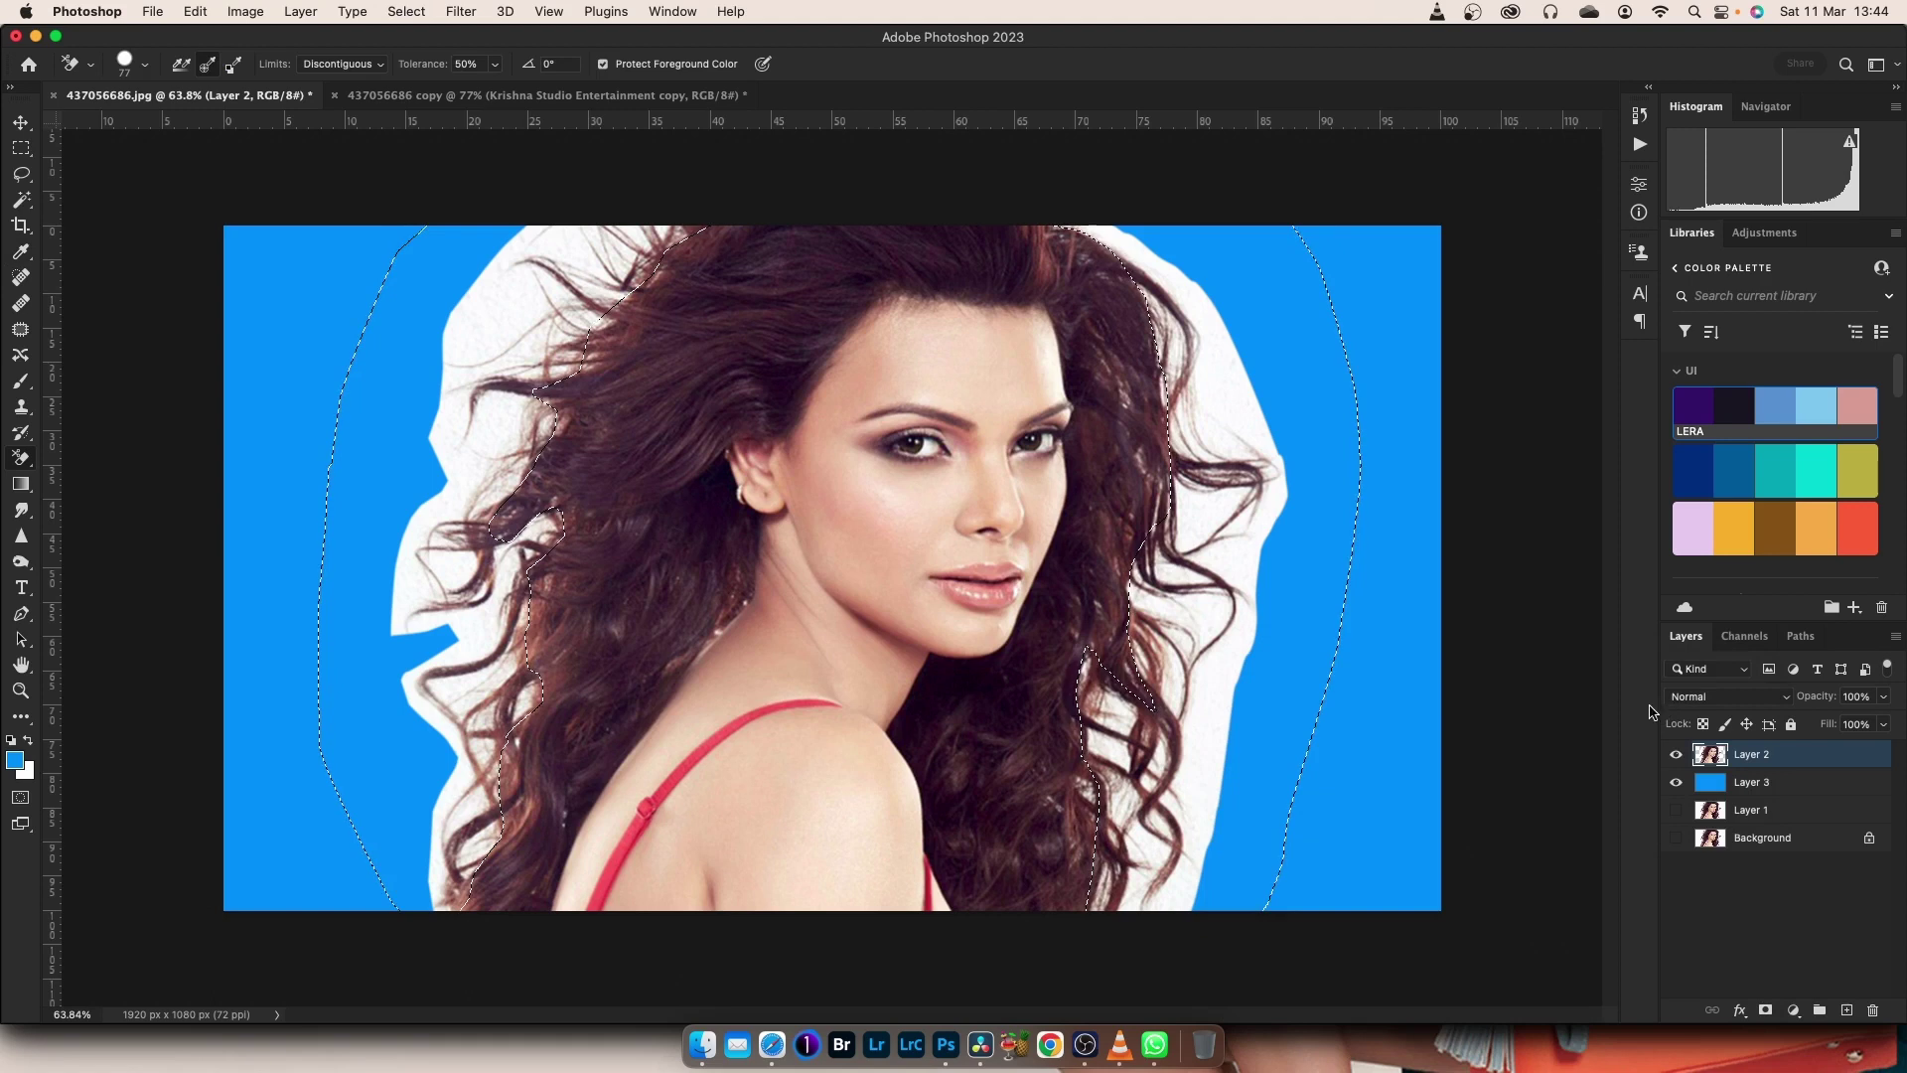
Erase the white halo along the lower-left and left hair edges, then zoom into the upper hair
right_click(22, 458)
click(94, 478)
click(452, 795)
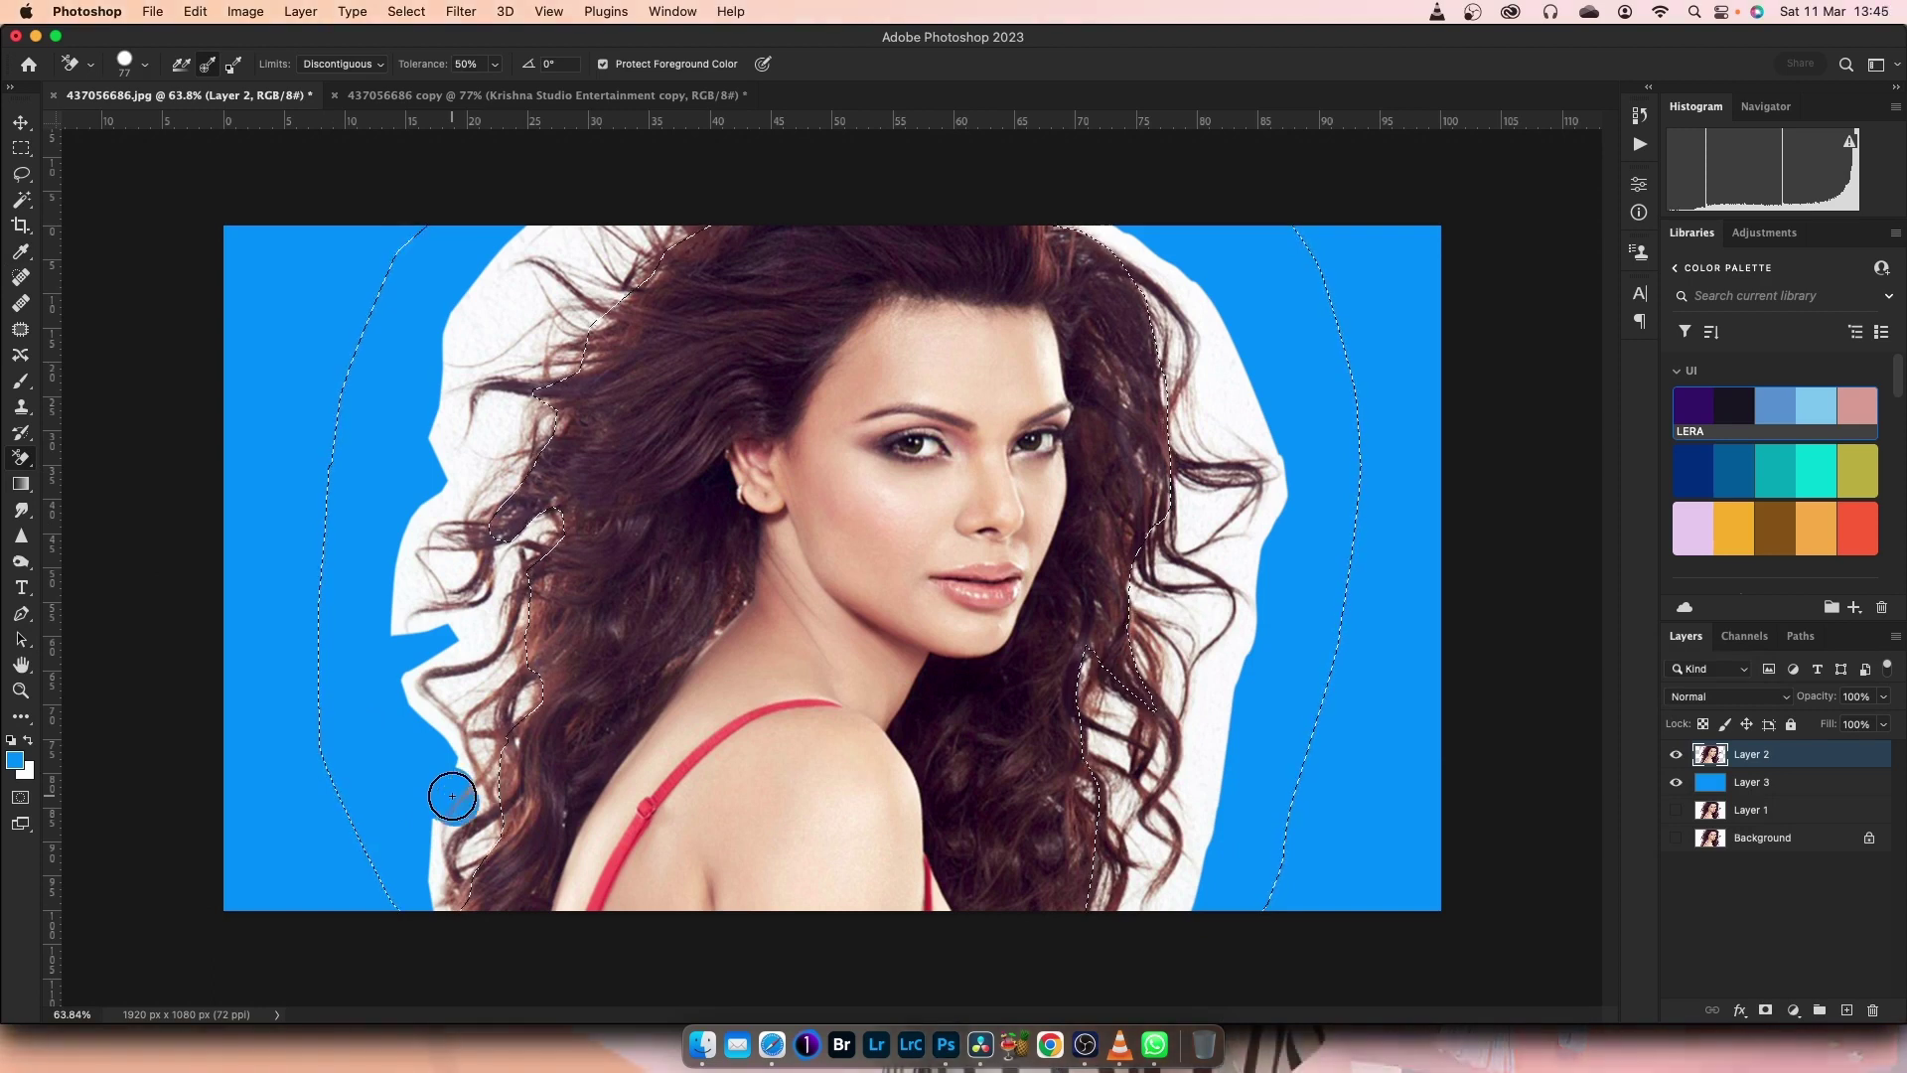
drag(449, 799, 436, 871)
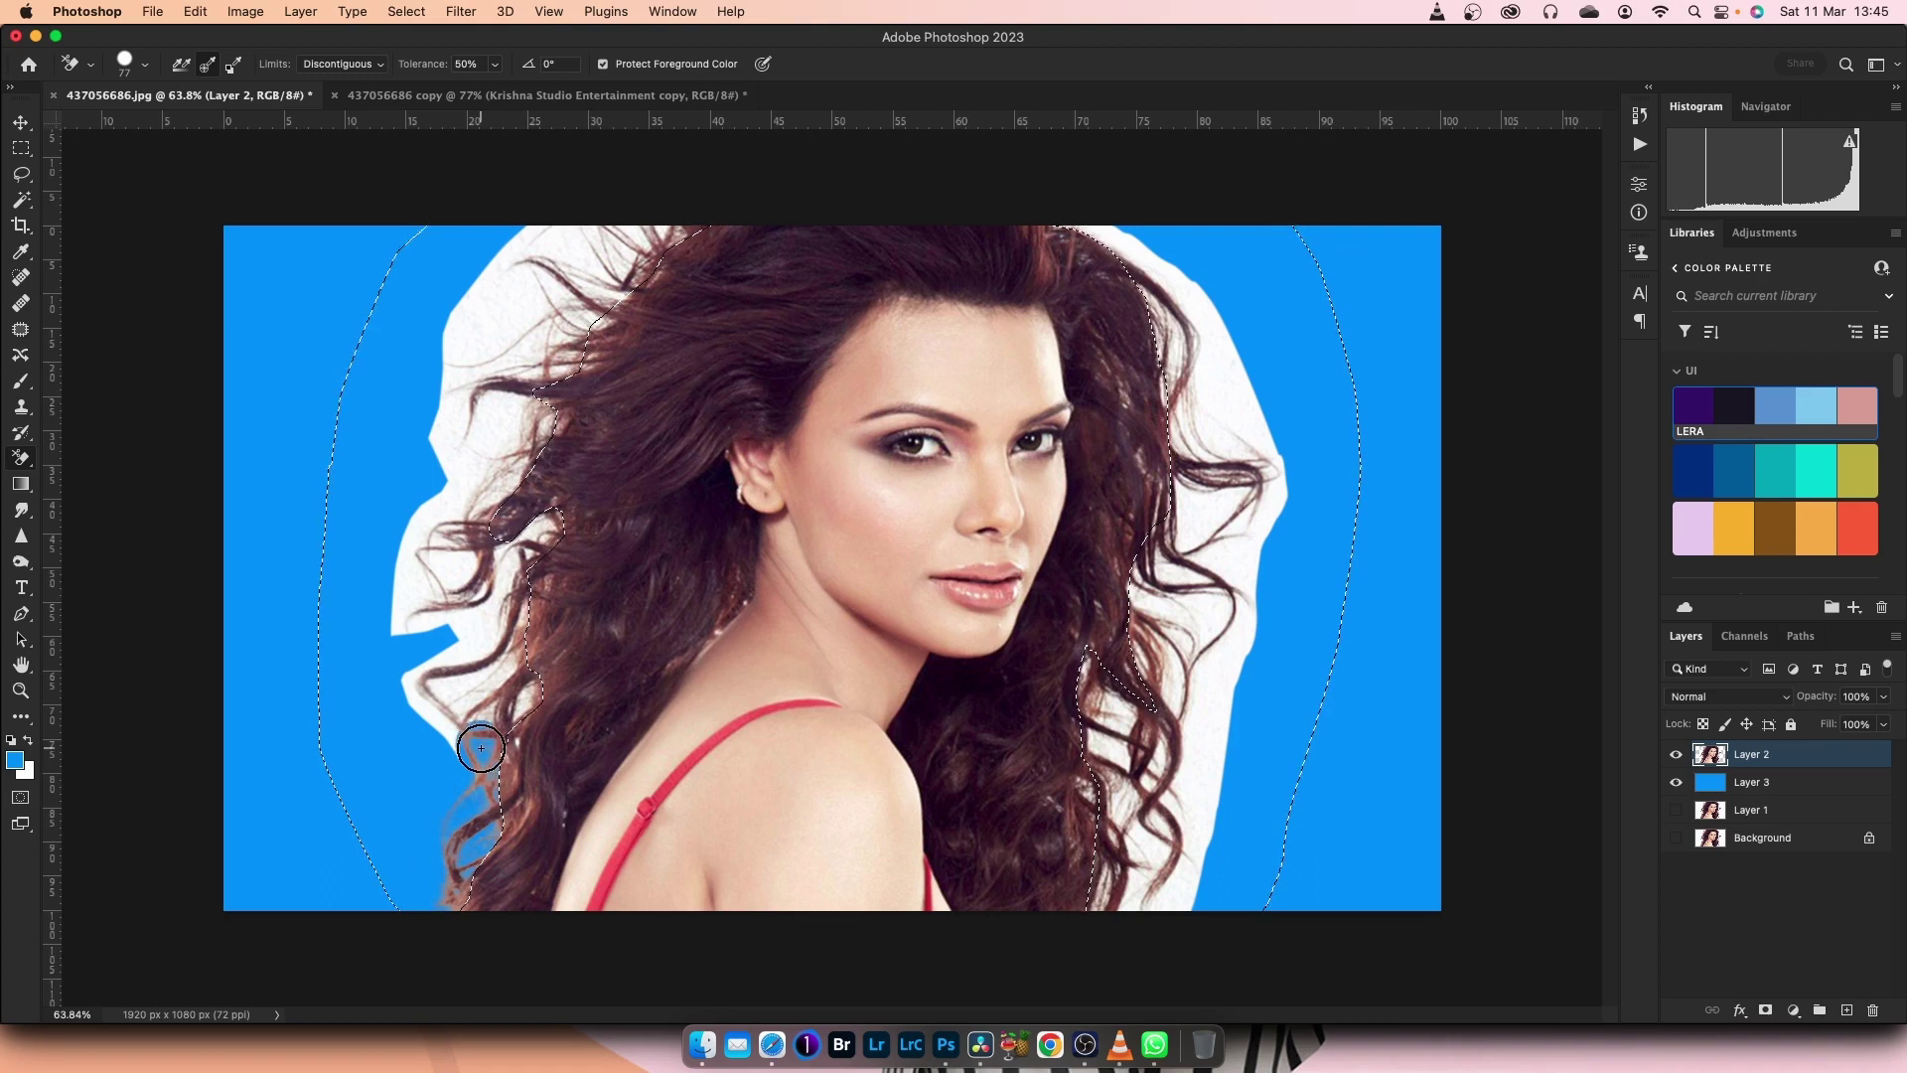
mouse_move(481, 747)
mouse_down()
mouse_move(408, 668)
mouse_move(495, 600)
mouse_move(417, 625)
mouse_move(404, 596)
mouse_move(424, 561)
mouse_move(502, 633)
mouse_move(456, 678)
mouse_up()
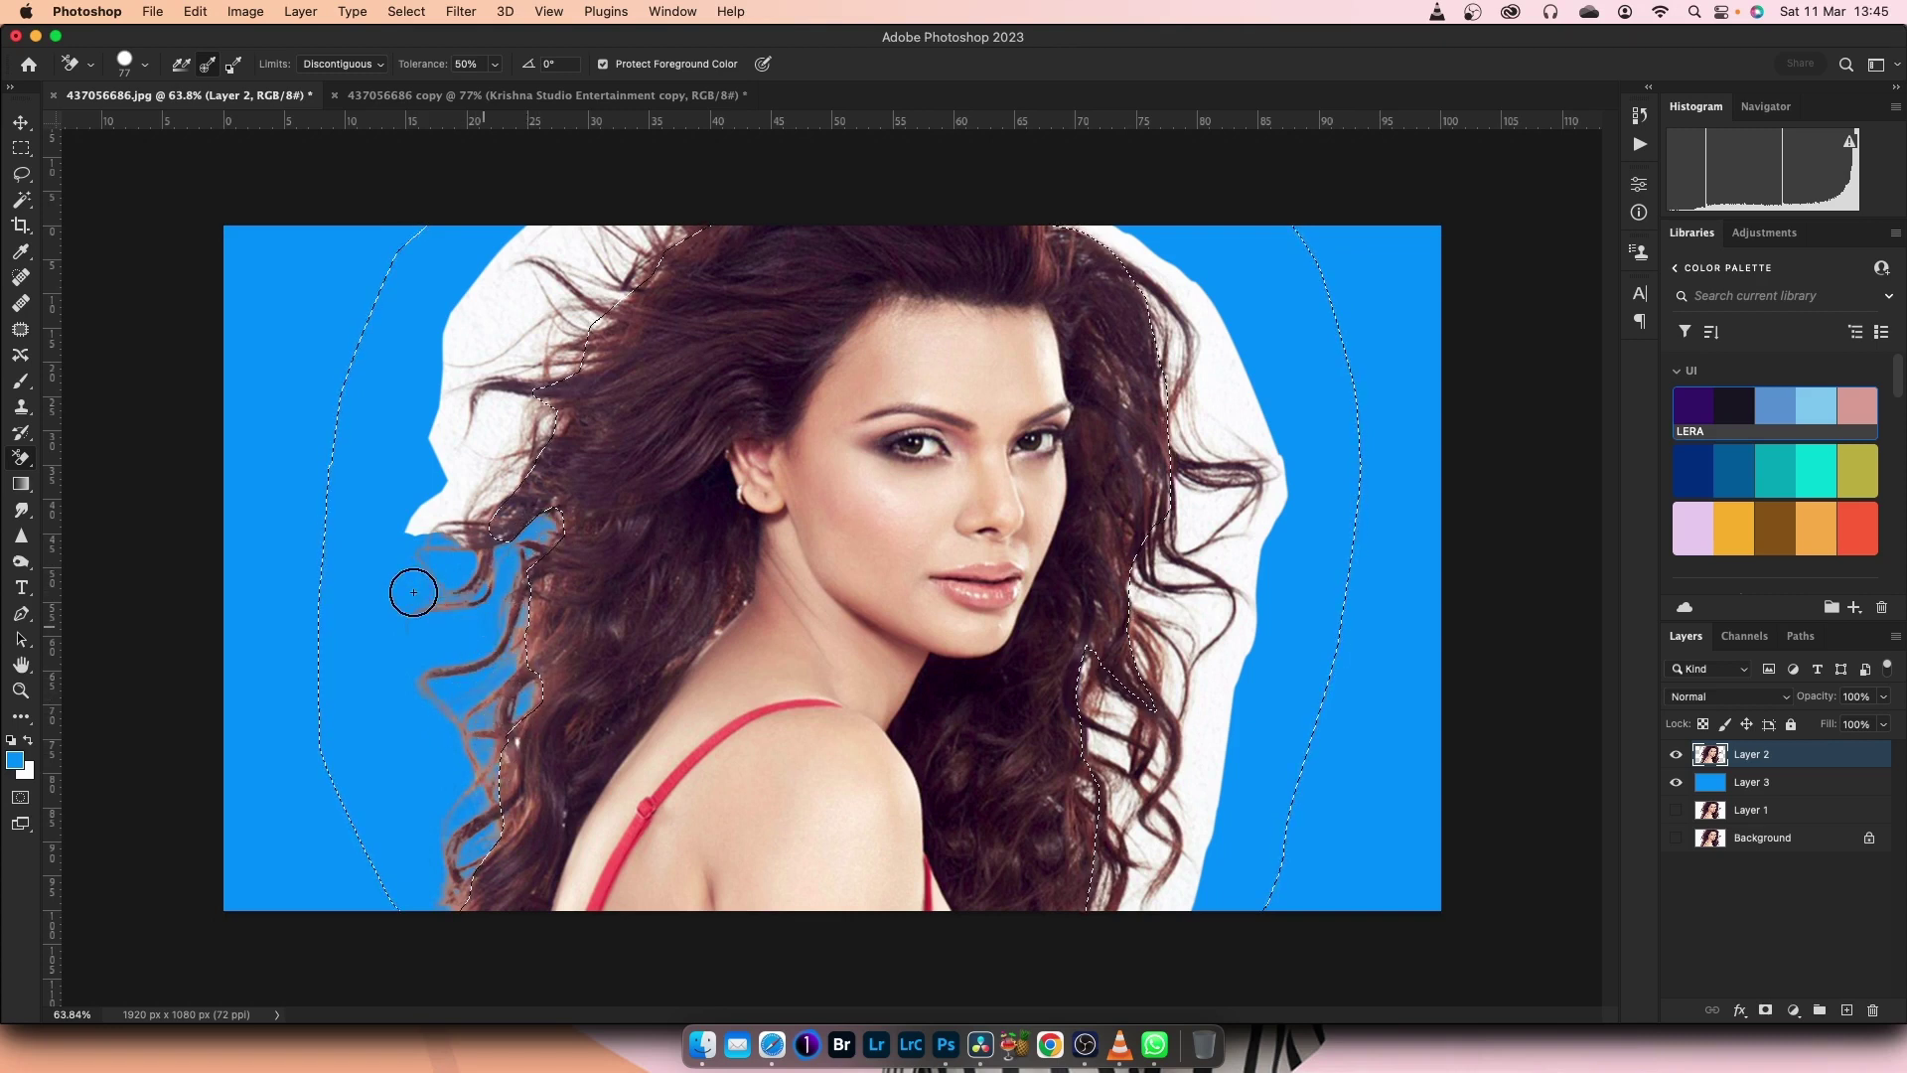
mouse_move(413, 593)
mouse_down()
mouse_move(438, 502)
mouse_move(457, 521)
mouse_move(487, 488)
mouse_move(443, 426)
mouse_move(456, 410)
mouse_move(505, 425)
mouse_move(482, 405)
mouse_move(514, 465)
mouse_up()
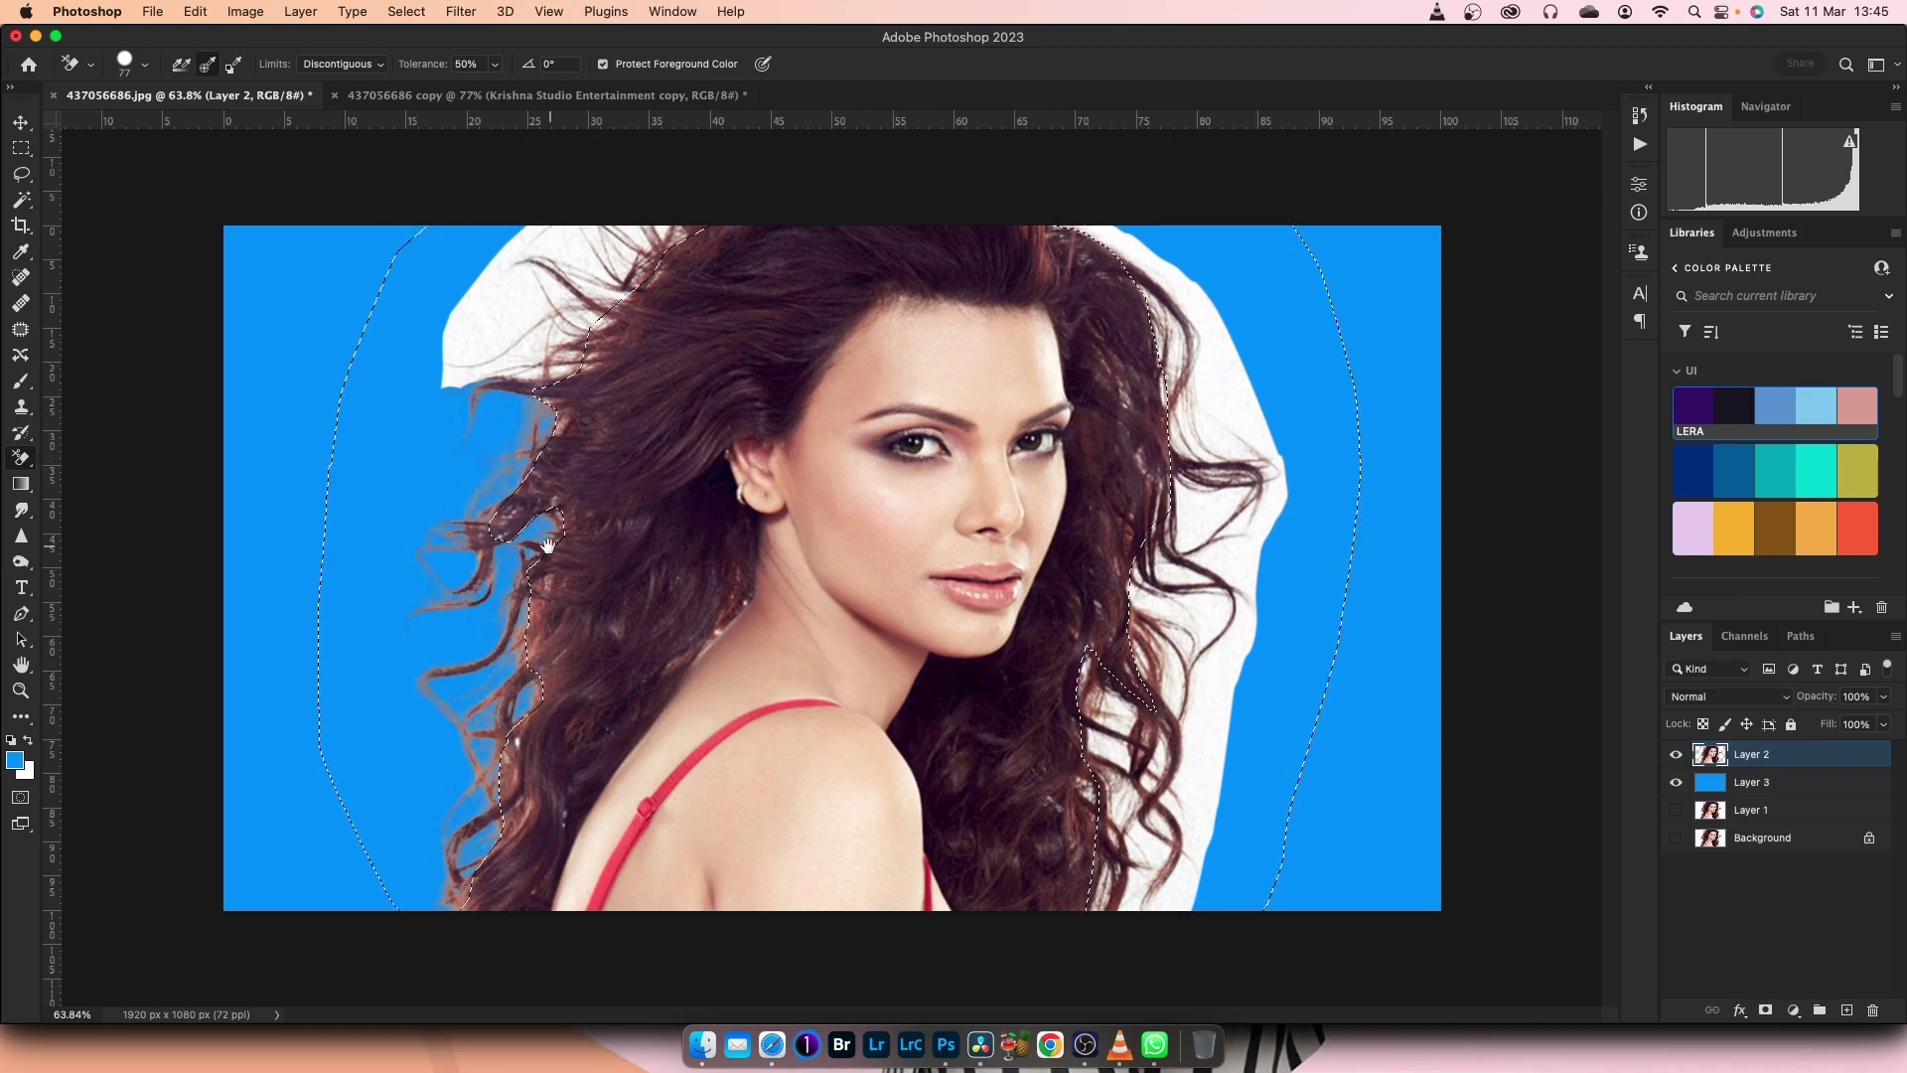
scroll(581, 461, up, 3)
drag(561, 551, 537, 714)
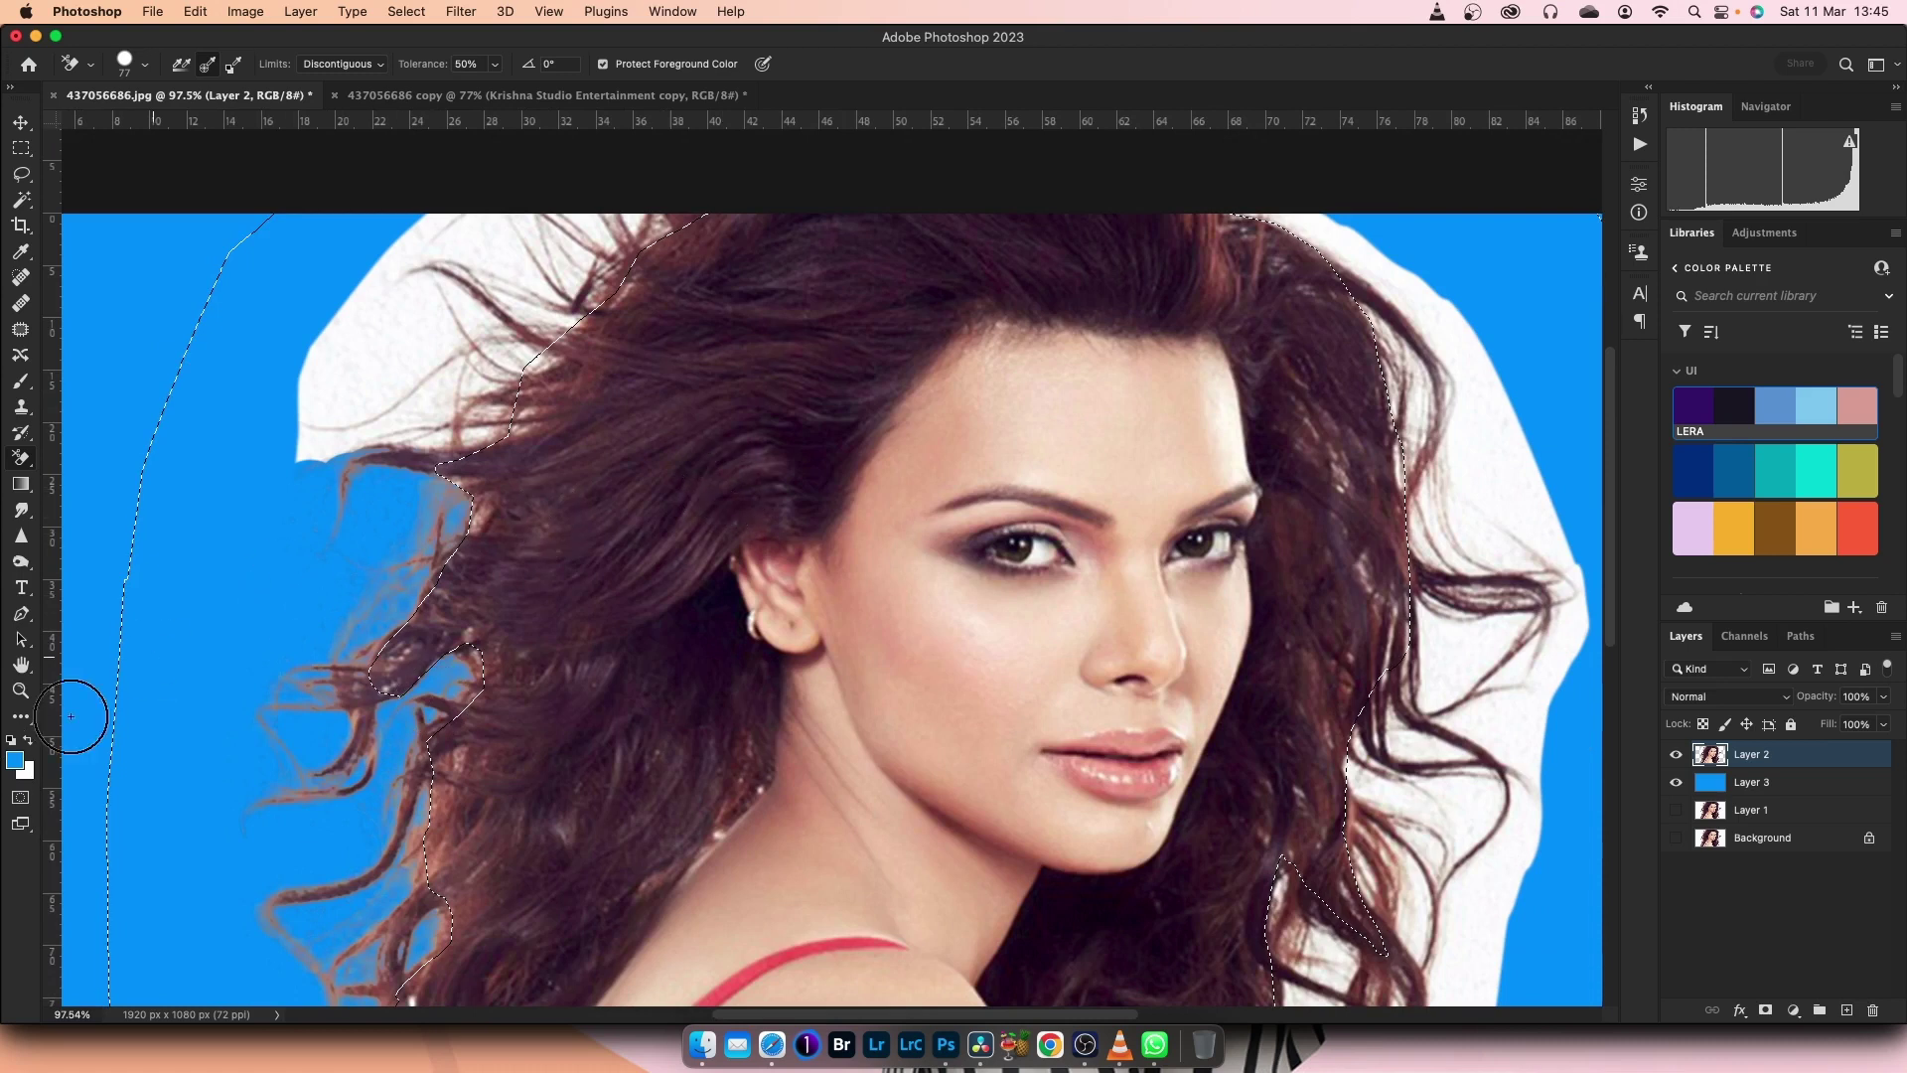
Keep white as background colour and erase the white backdrop around the upper-left hair
click(26, 770)
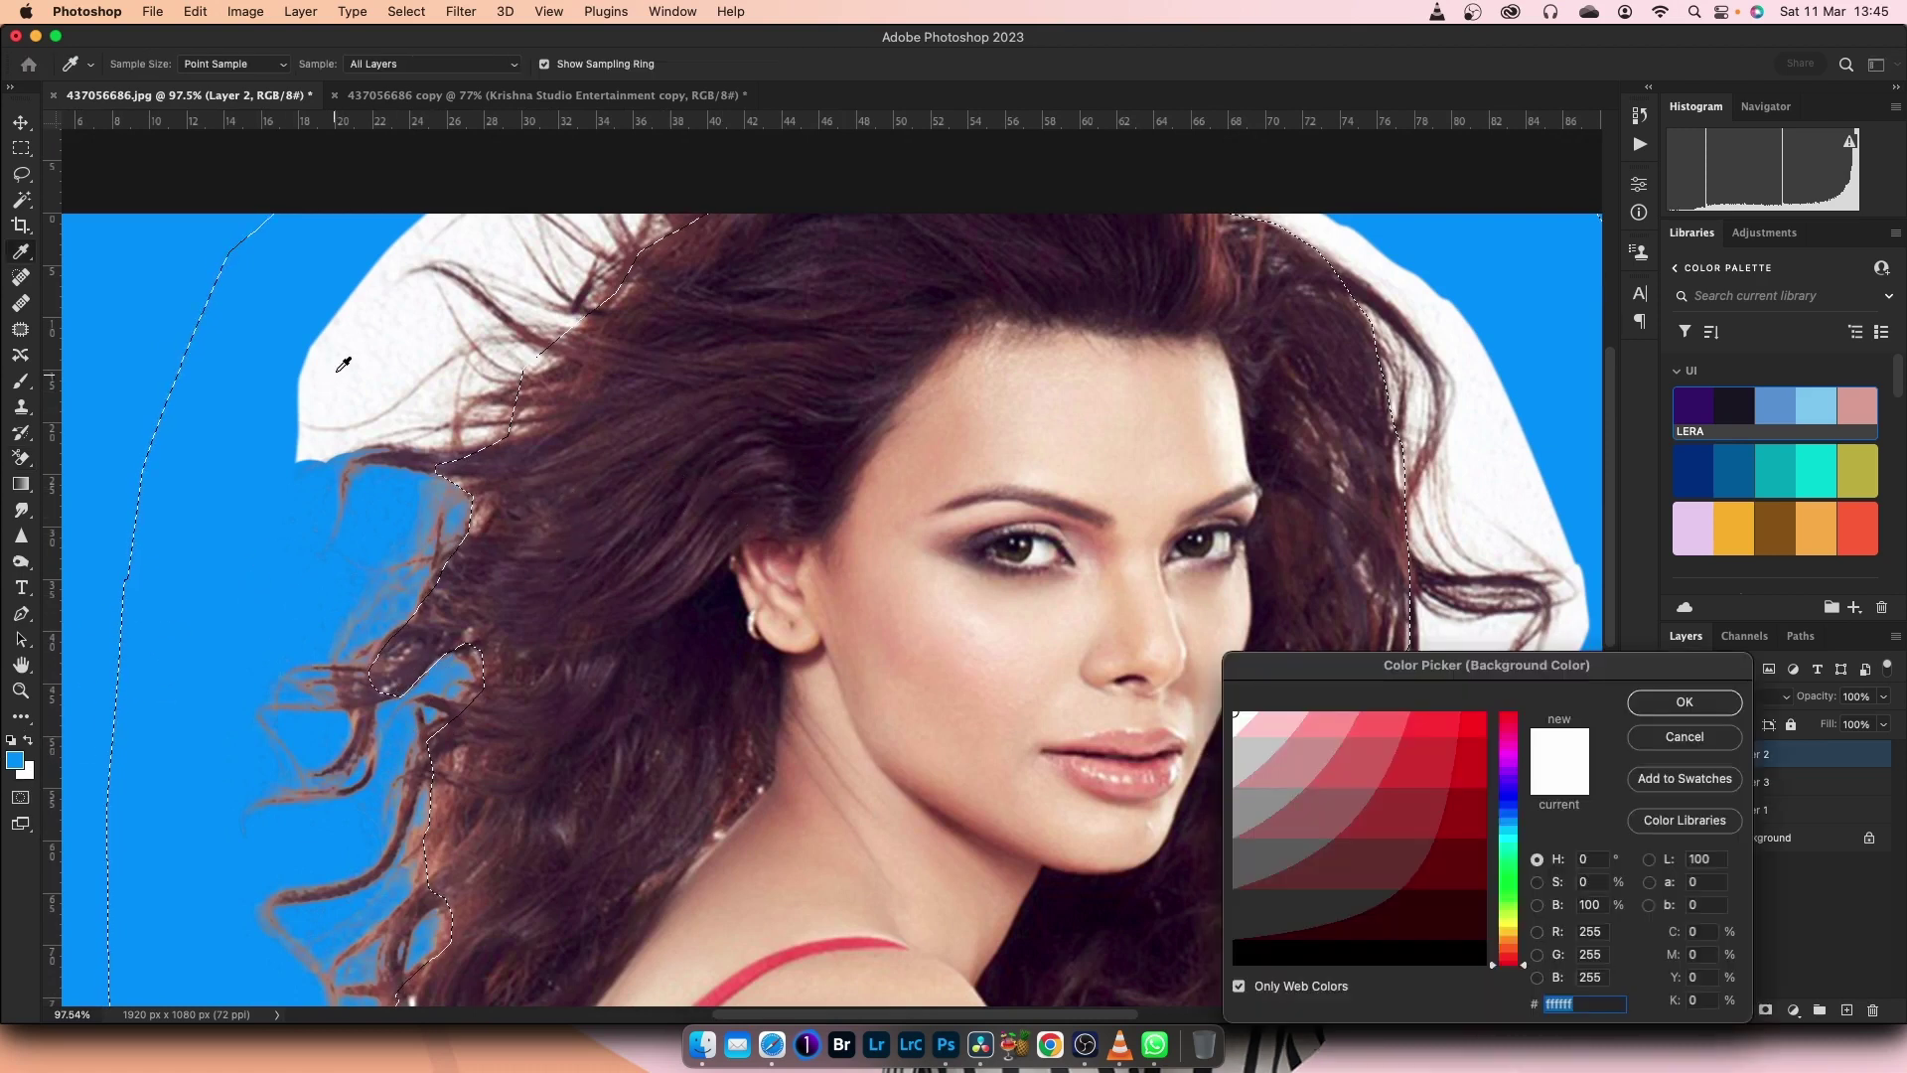
click(397, 352)
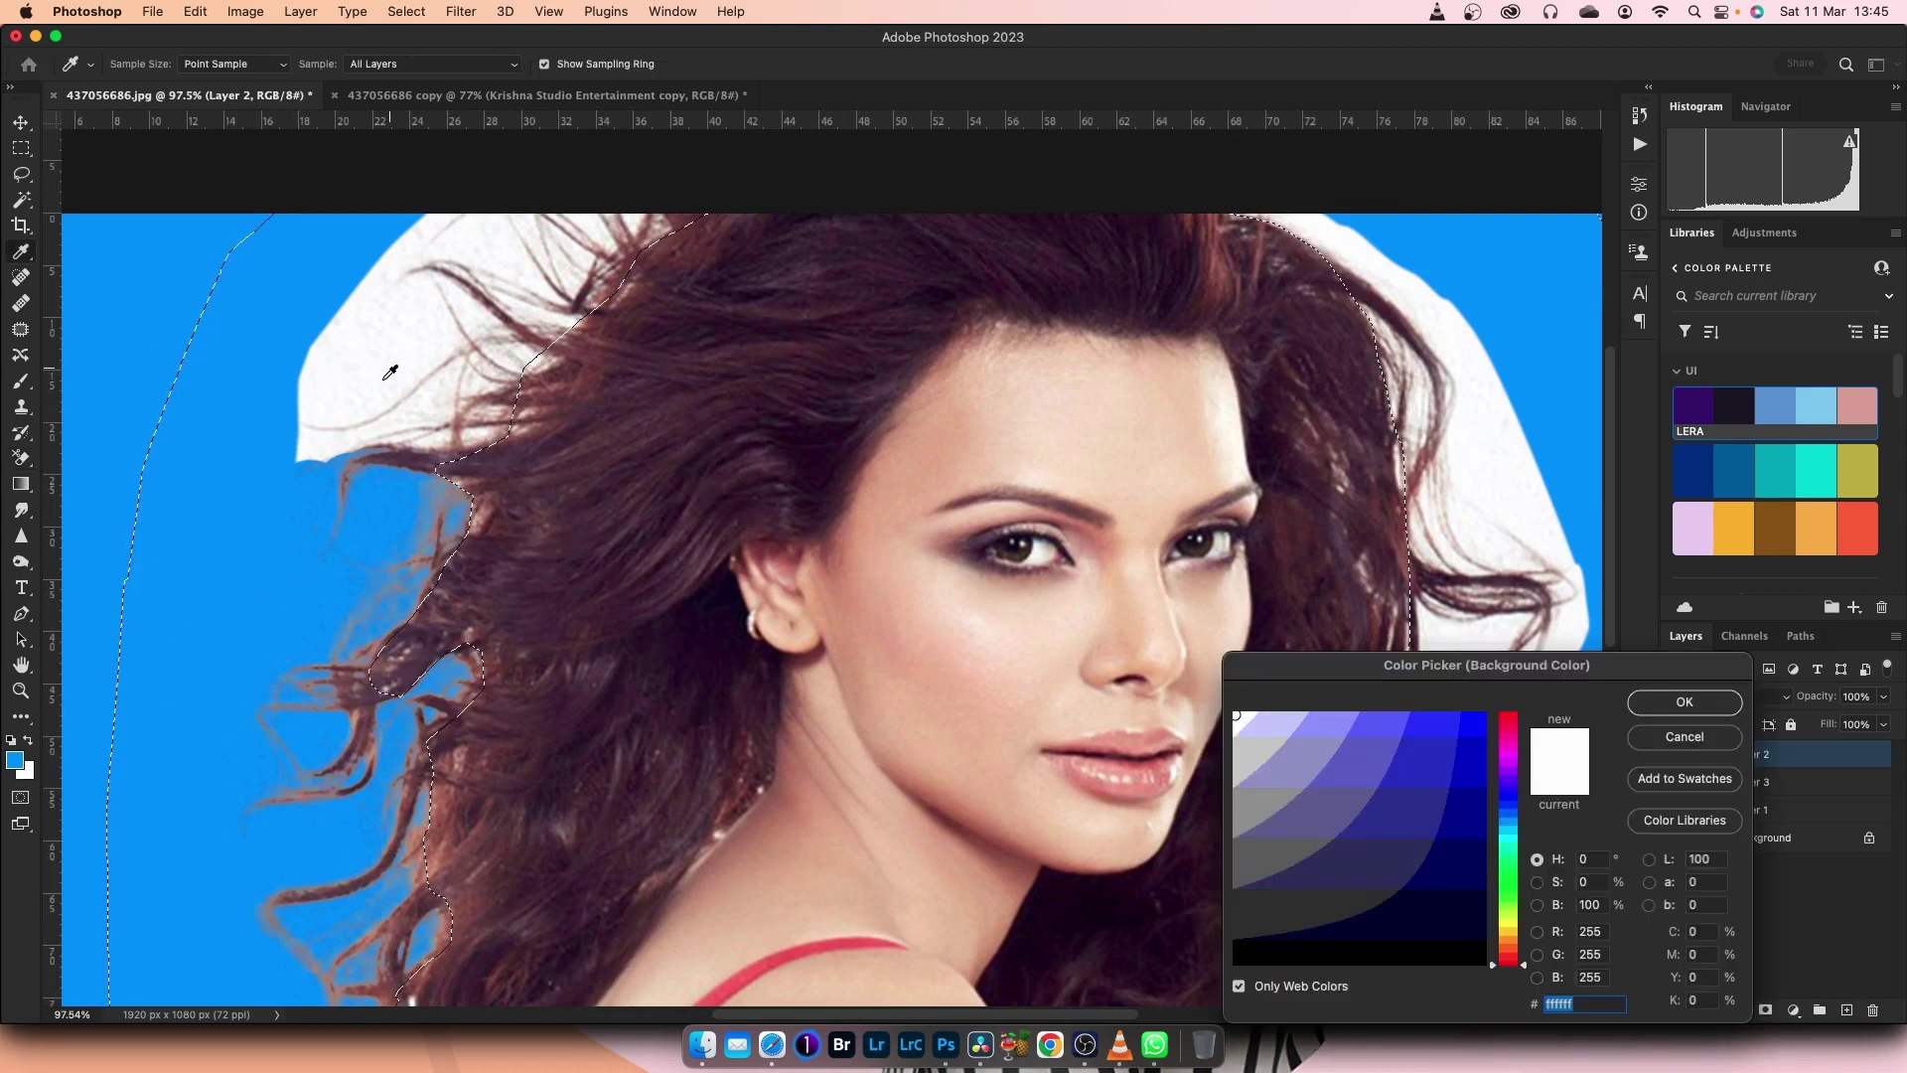
click(1650, 707)
mouse_move(361, 341)
mouse_down()
mouse_move(319, 357)
mouse_move(308, 443)
mouse_move(405, 413)
mouse_move(447, 425)
mouse_move(508, 358)
mouse_move(438, 340)
mouse_move(413, 310)
mouse_move(349, 311)
mouse_move(389, 369)
mouse_move(408, 277)
mouse_move(467, 235)
mouse_move(532, 212)
mouse_move(606, 233)
mouse_move(531, 289)
mouse_move(443, 298)
mouse_move(563, 316)
mouse_move(523, 285)
mouse_move(476, 383)
mouse_up()
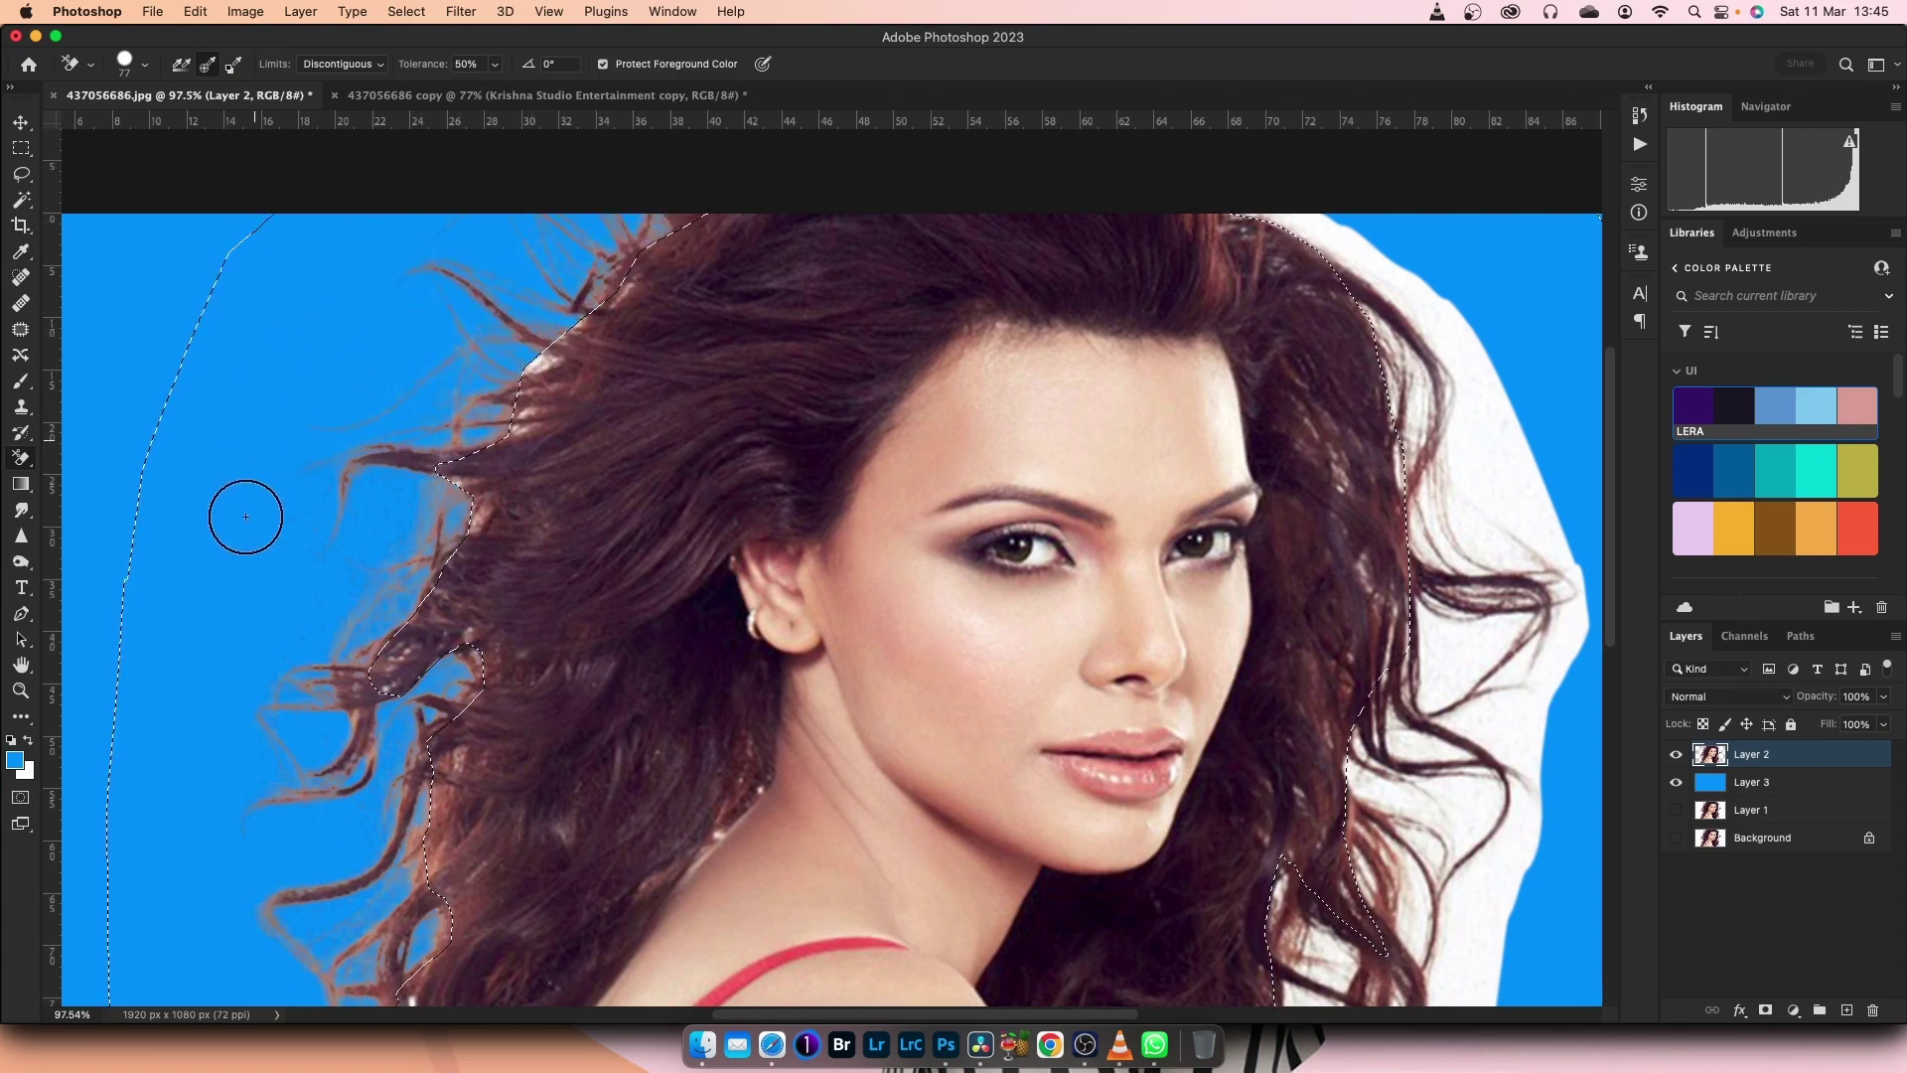
mouse_move(1043, 402)
mouse_down()
mouse_move(595, 442)
mouse_move(614, 407)
mouse_up()
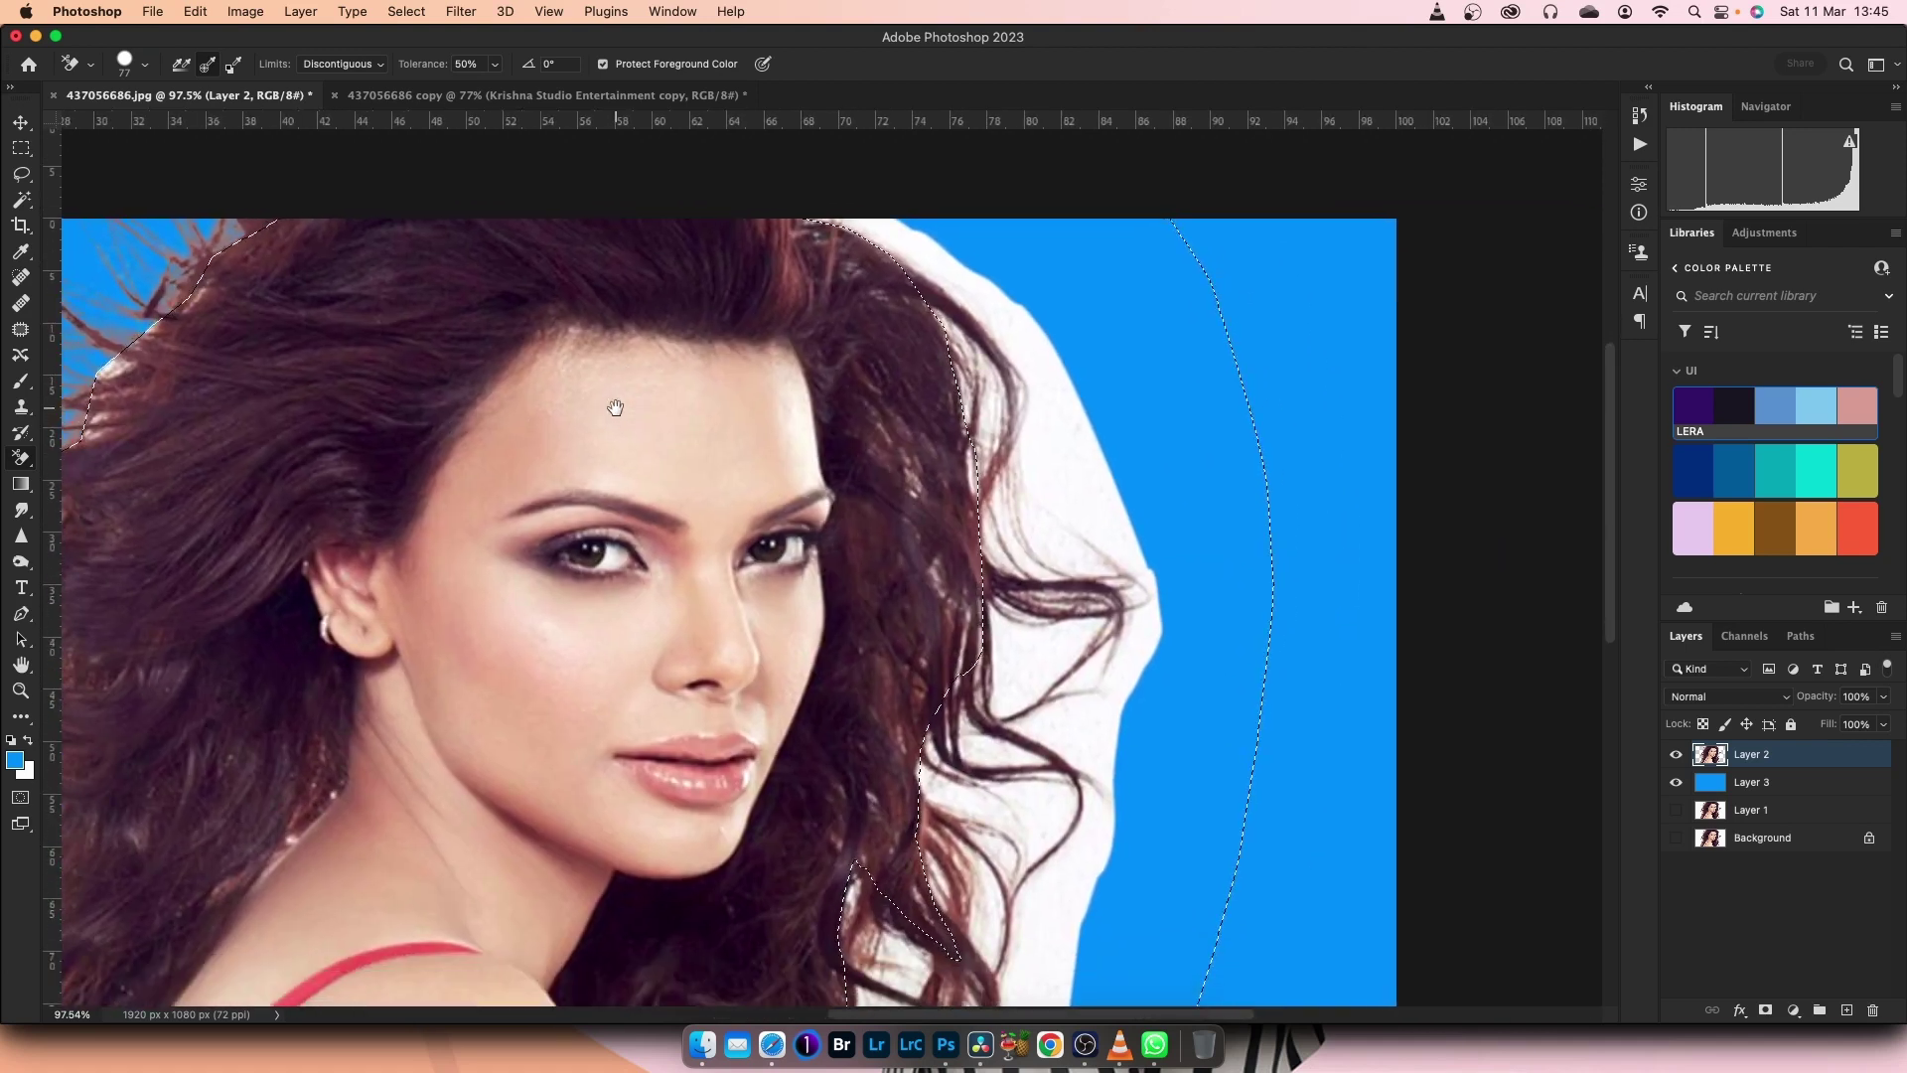
click(26, 771)
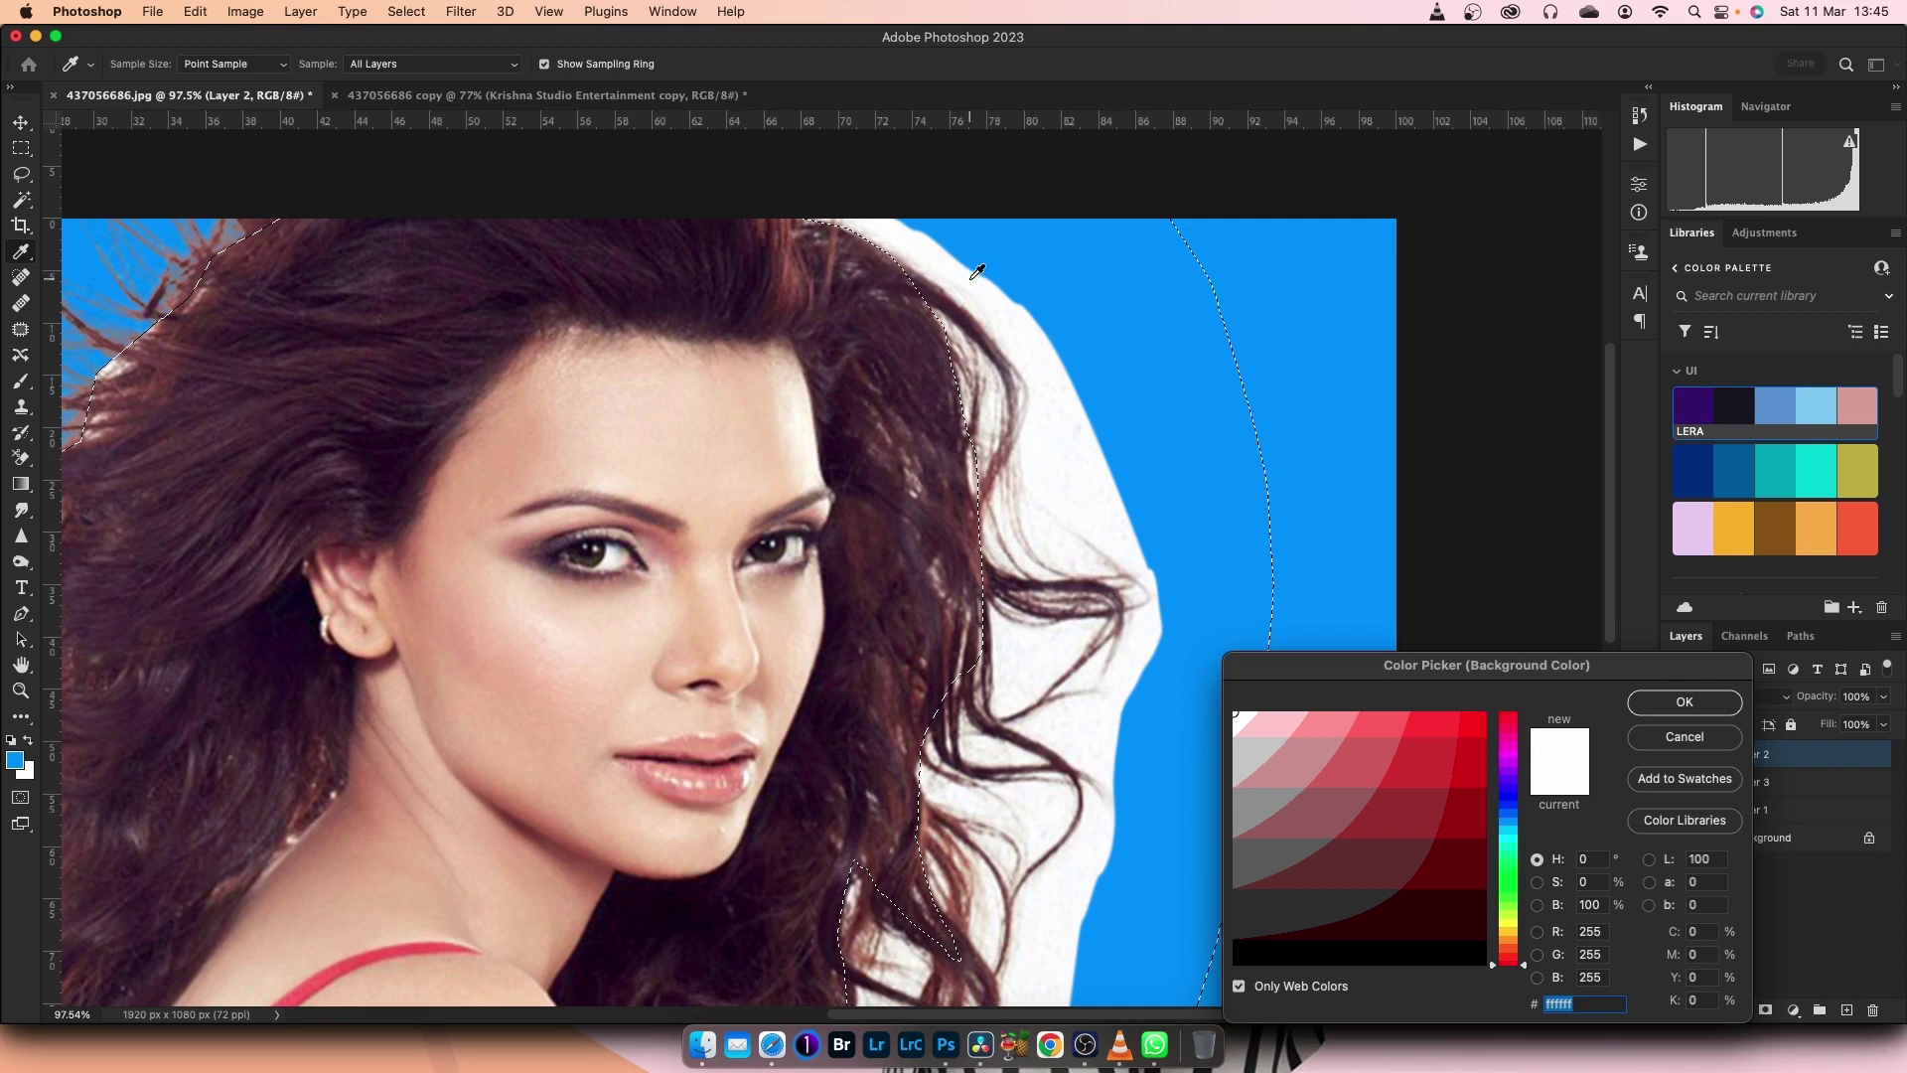
Confirm white as background colour and erase the white fringe along the top of the hair
click(1683, 702)
mouse_move(965, 266)
mouse_down()
mouse_move(814, 218)
mouse_move(1056, 477)
mouse_move(986, 534)
mouse_move(1025, 749)
mouse_move(1123, 664)
mouse_move(1063, 851)
mouse_move(1000, 755)
mouse_move(1056, 923)
mouse_up()
drag(1097, 745, 1117, 475)
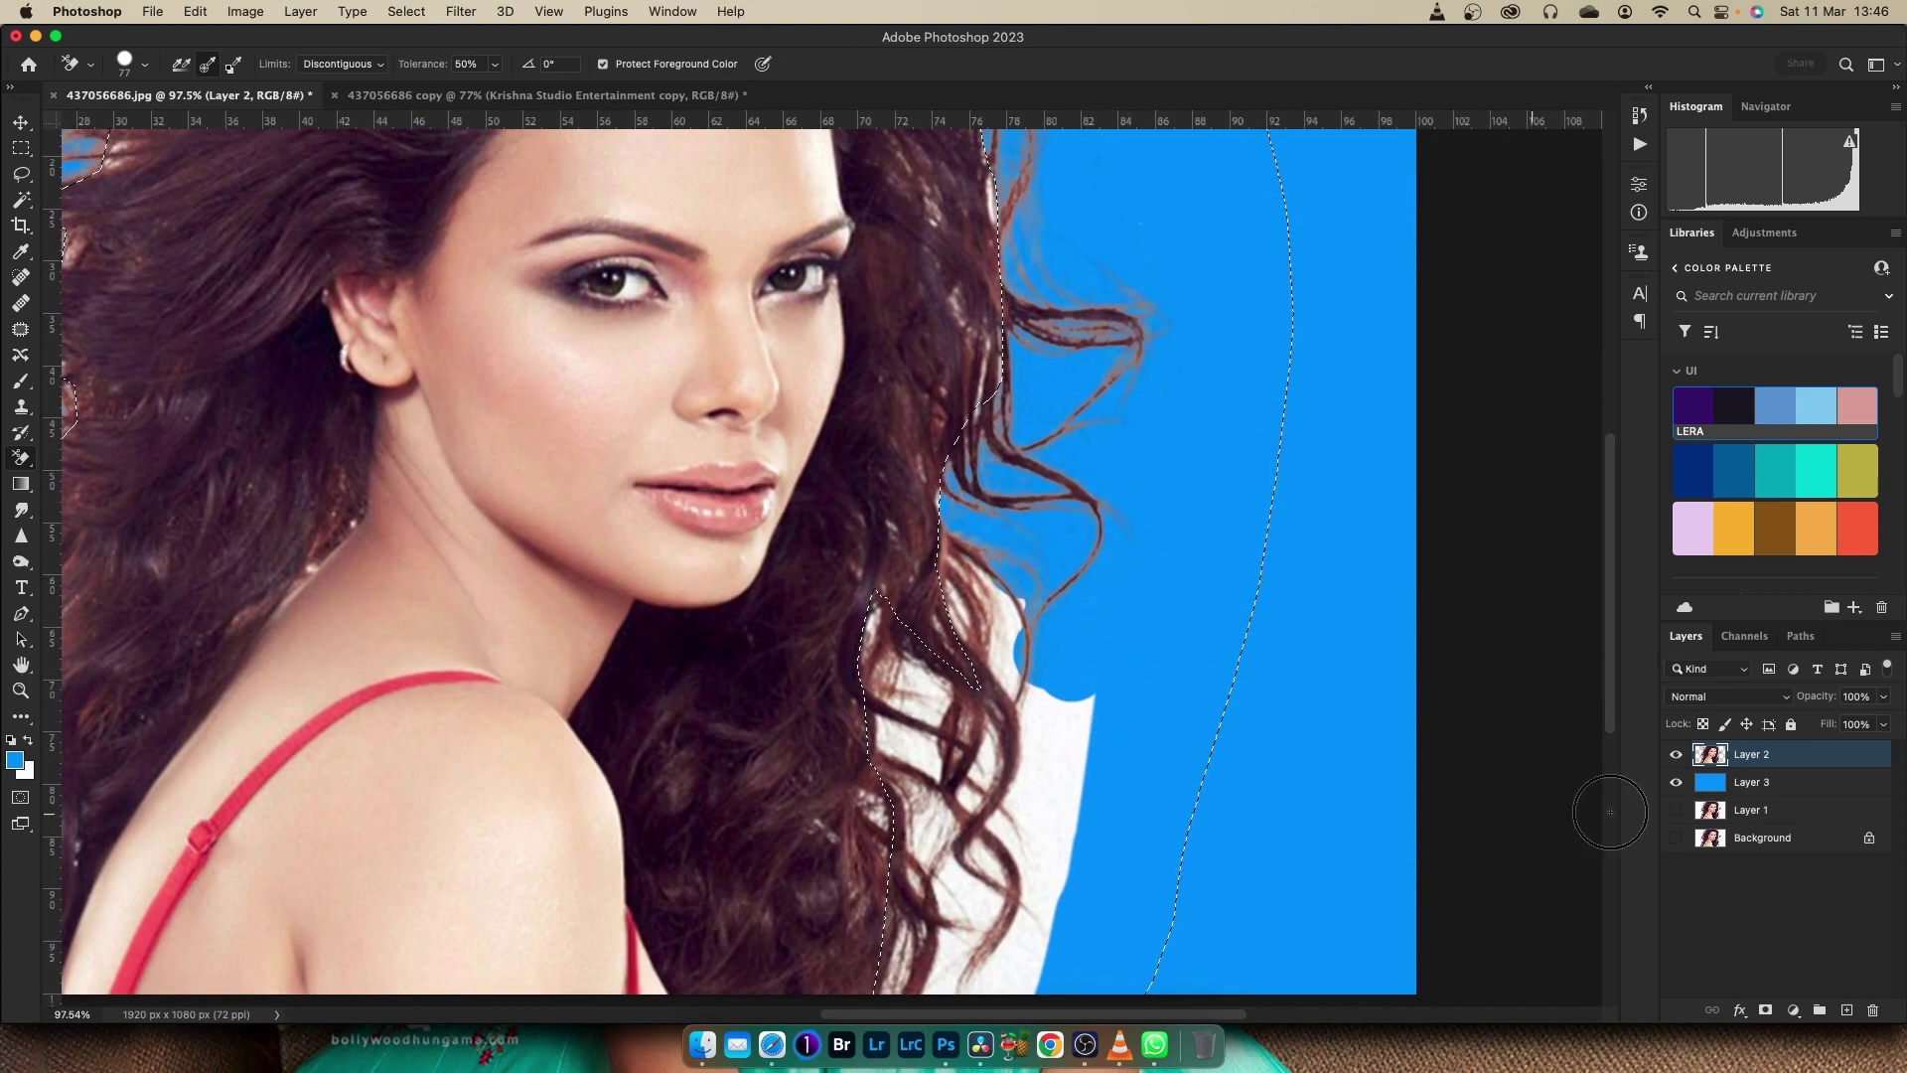
Keep white as the background colour and move the view across the right-side curls to the face
click(26, 772)
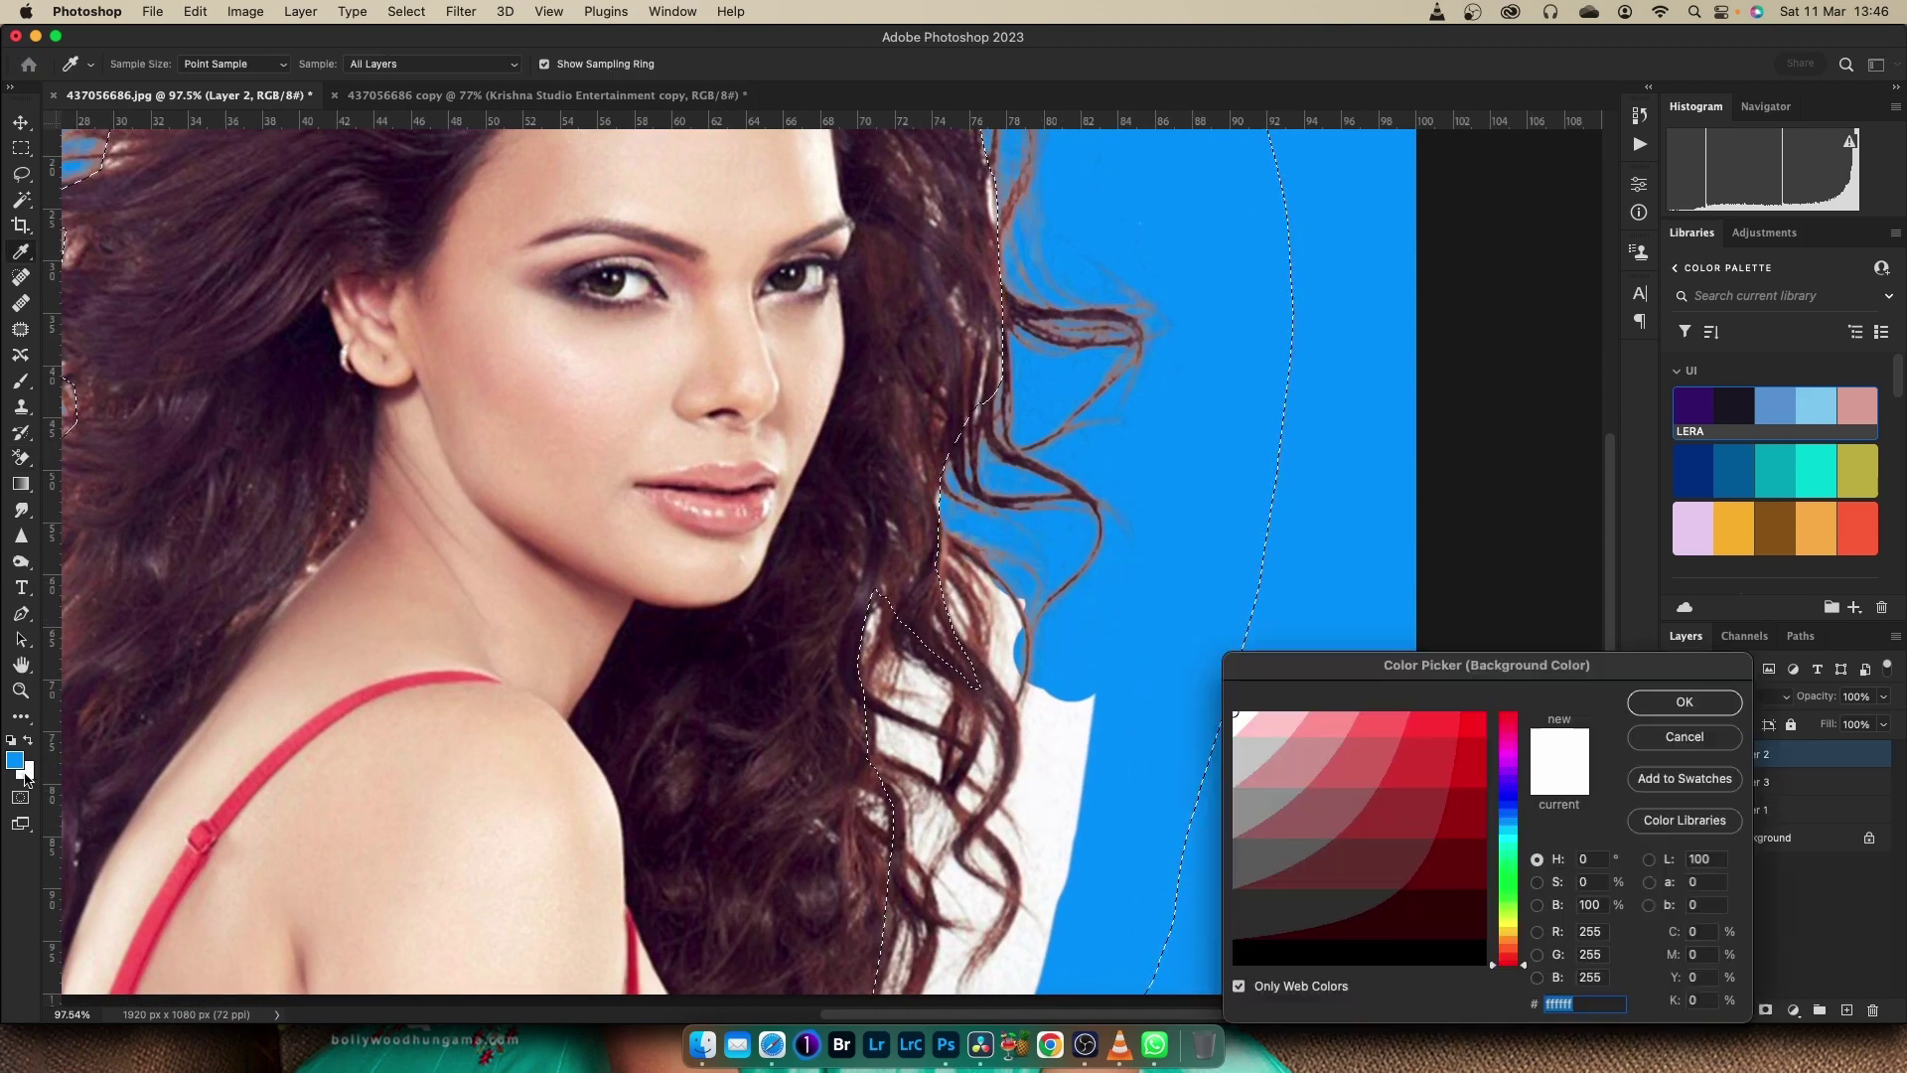
click(1043, 743)
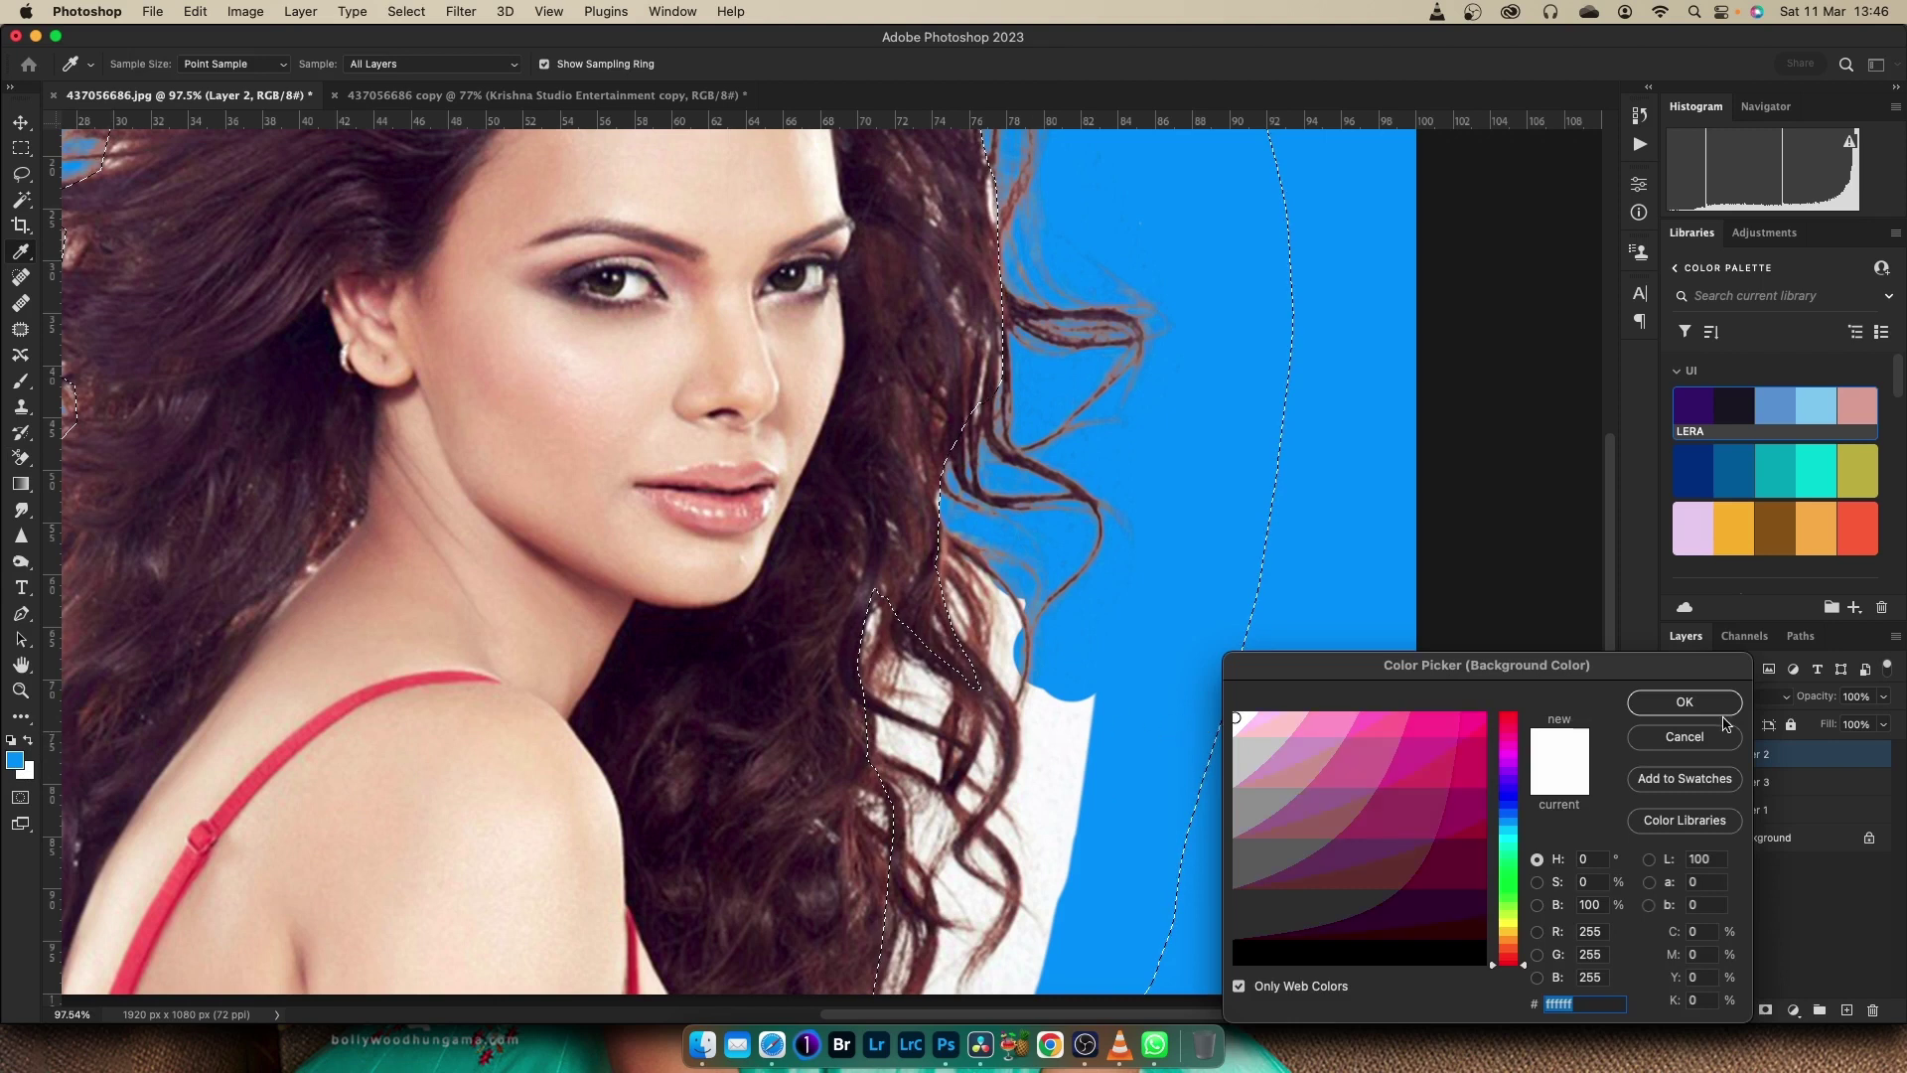
click(1684, 702)
mouse_move(1123, 638)
mouse_down()
mouse_move(1174, 424)
mouse_move(1098, 520)
mouse_move(1110, 502)
mouse_move(1044, 391)
mouse_move(1107, 546)
mouse_move(1066, 618)
mouse_move(1077, 702)
mouse_move(957, 787)
mouse_move(1036, 632)
mouse_move(979, 686)
mouse_move(919, 437)
mouse_move(1018, 556)
mouse_move(1034, 749)
mouse_move(1052, 732)
mouse_up()
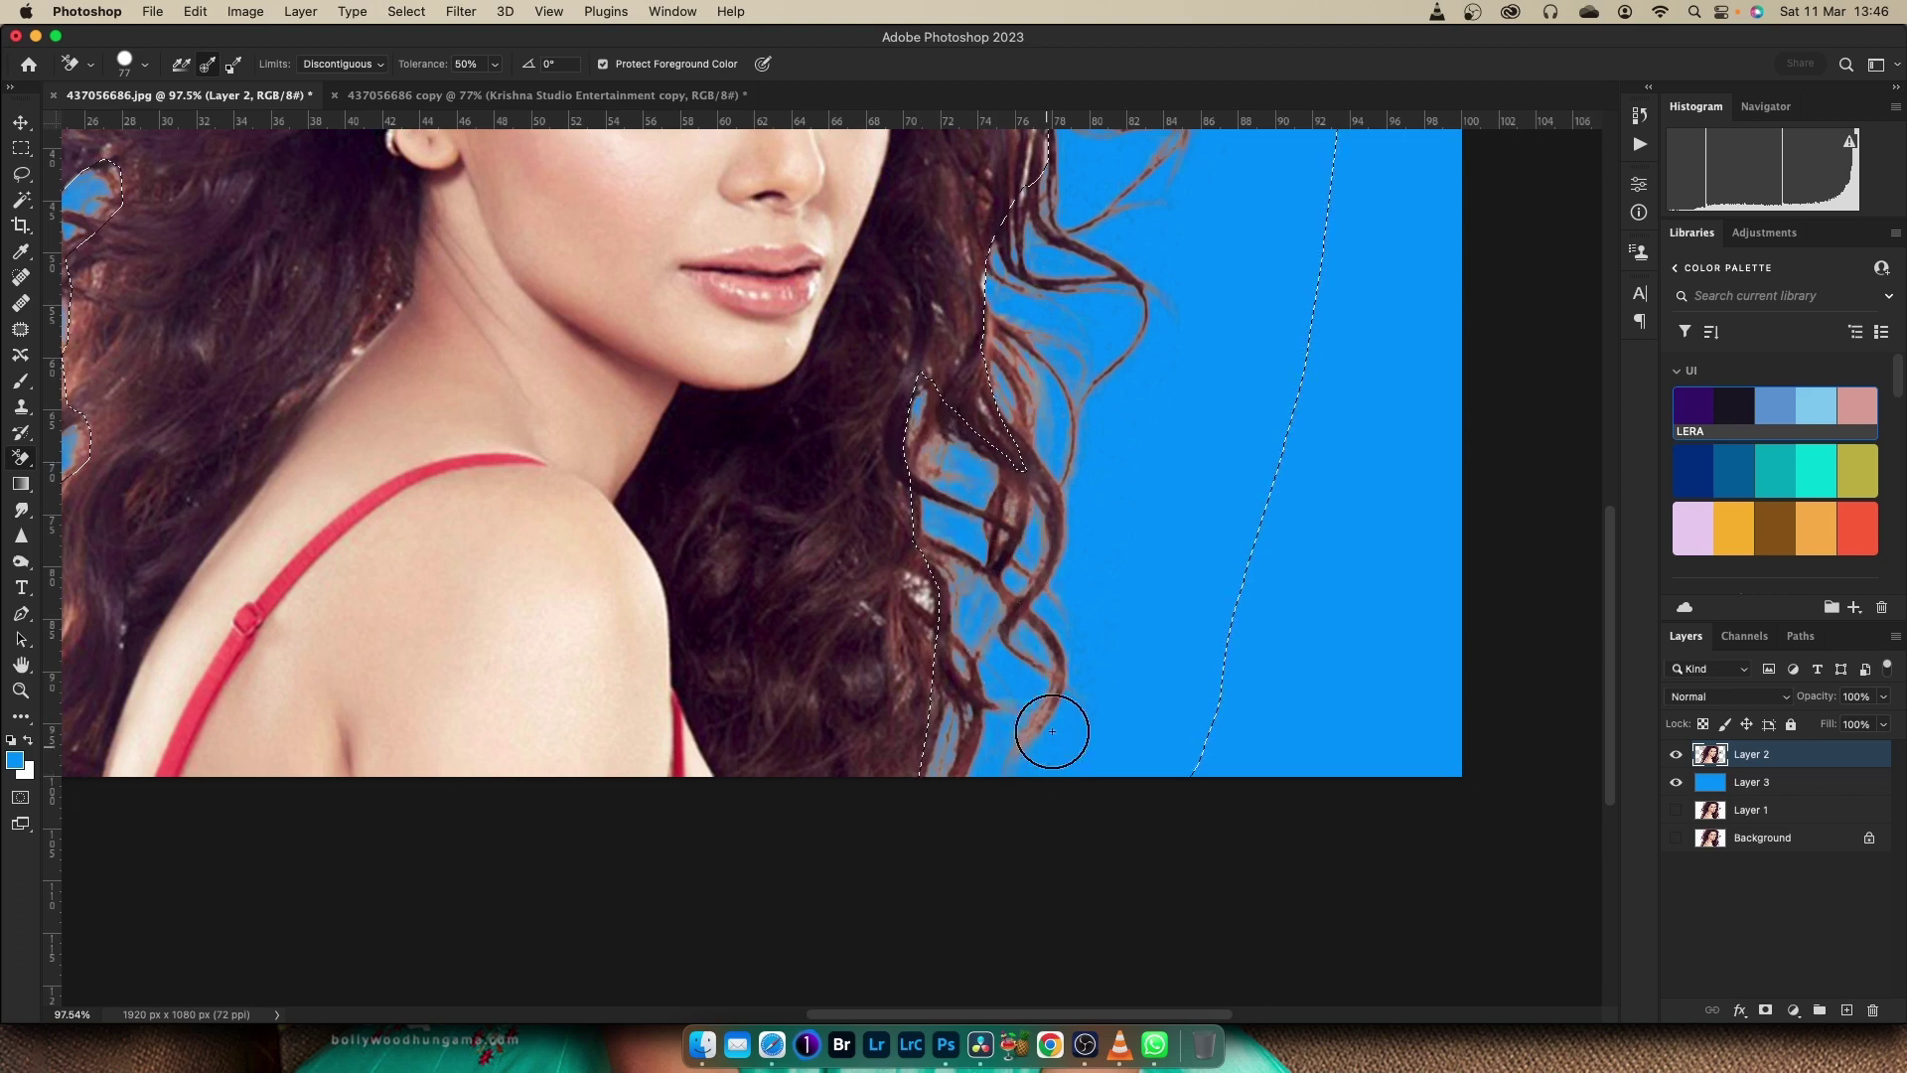
mouse_move(1081, 527)
mouse_down()
mouse_move(1082, 748)
mouse_move(801, 383)
mouse_up()
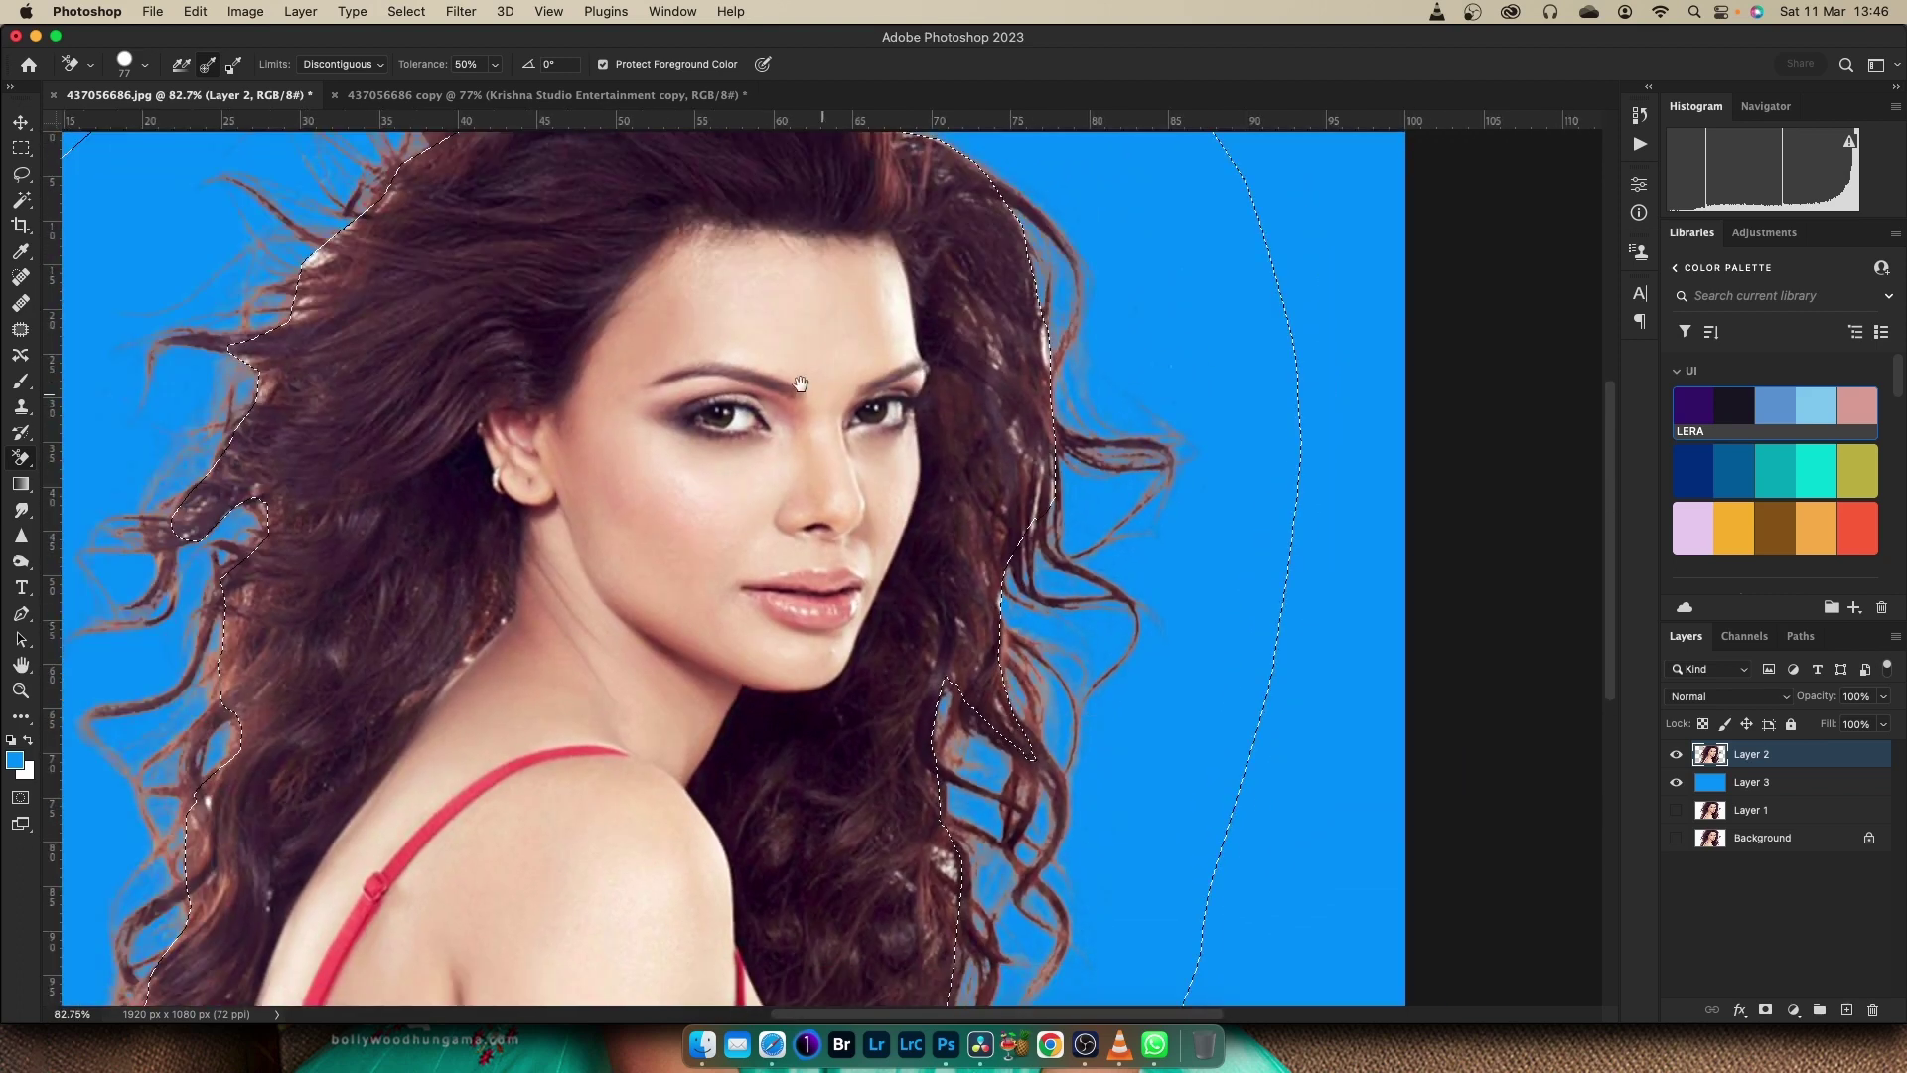
Zoom out and drop the current selection
scroll(800, 383, down, 2)
scroll(989, 533, down, 2)
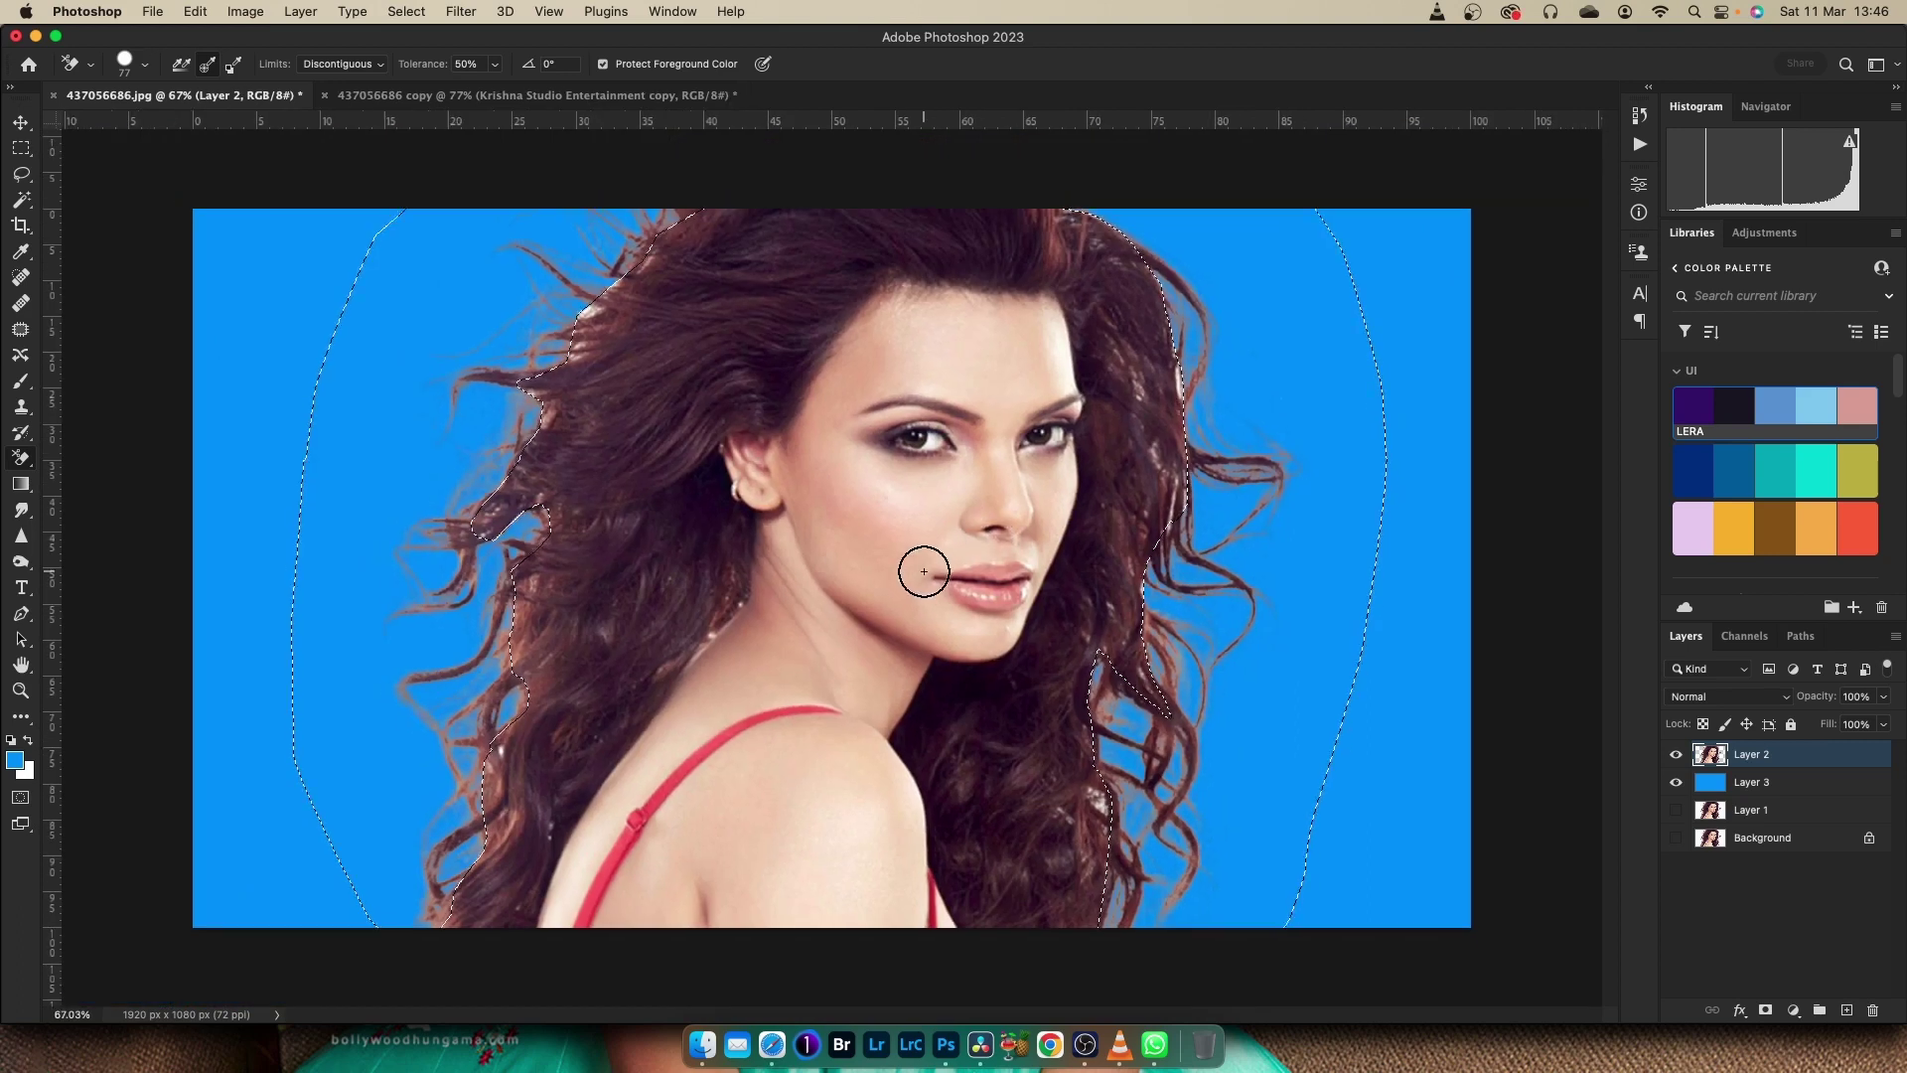
scroll(924, 571, down, 1)
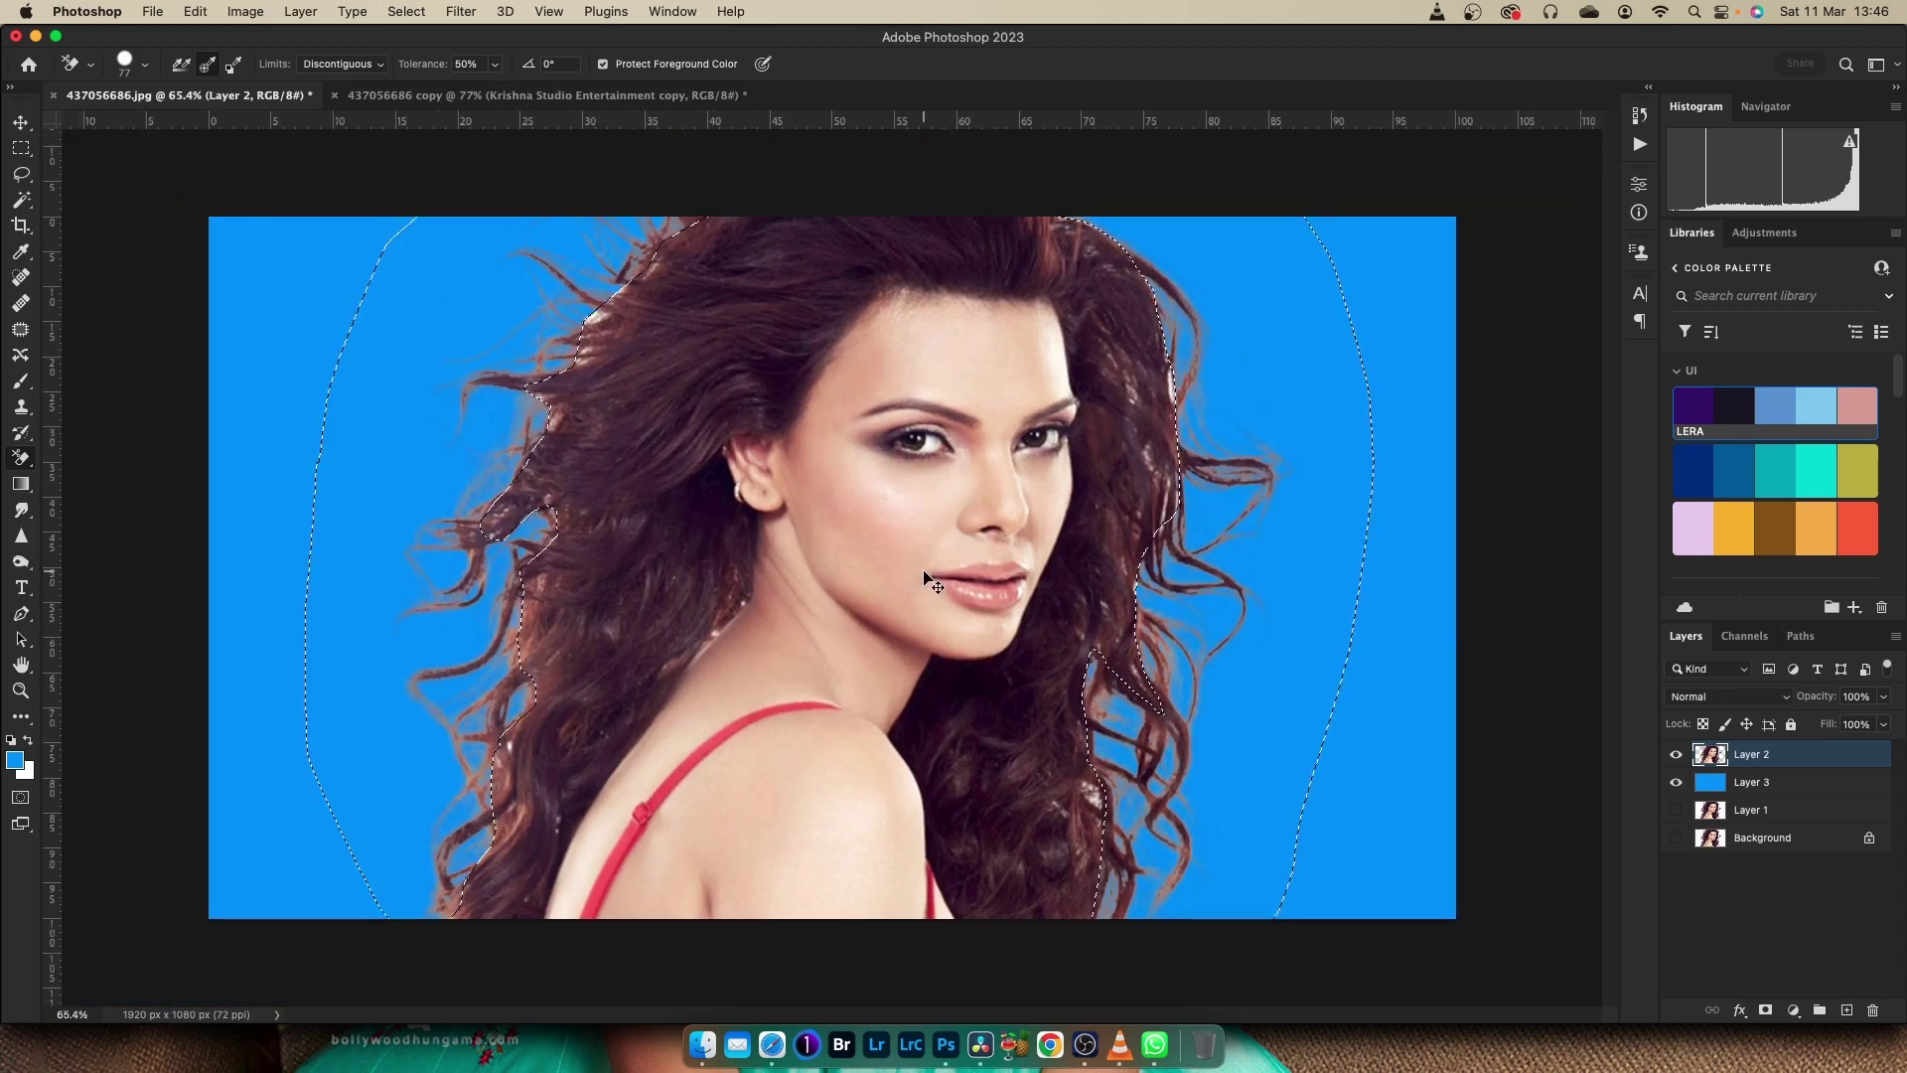
key(ctrl+d)
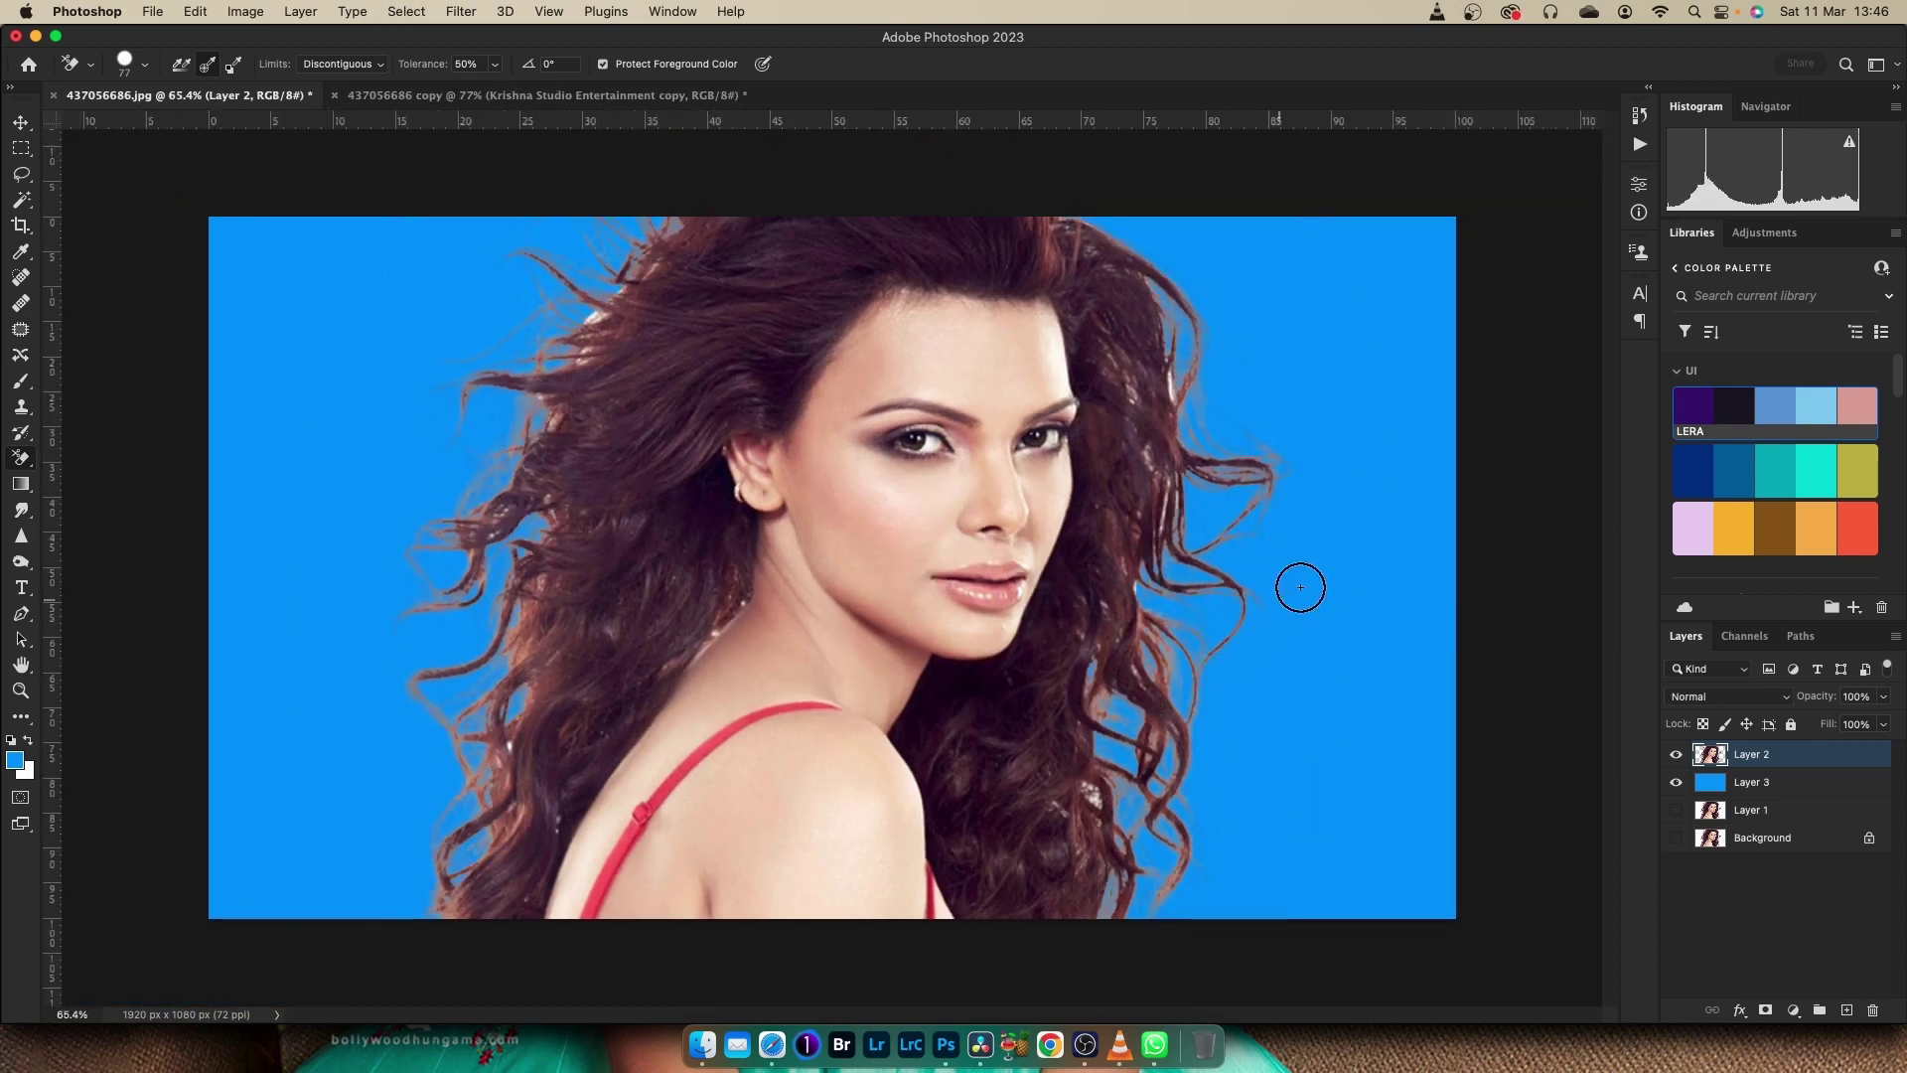
Zoom in on the left hair edge and erase its leftover fringe pixels
scroll(651, 514, up, 3)
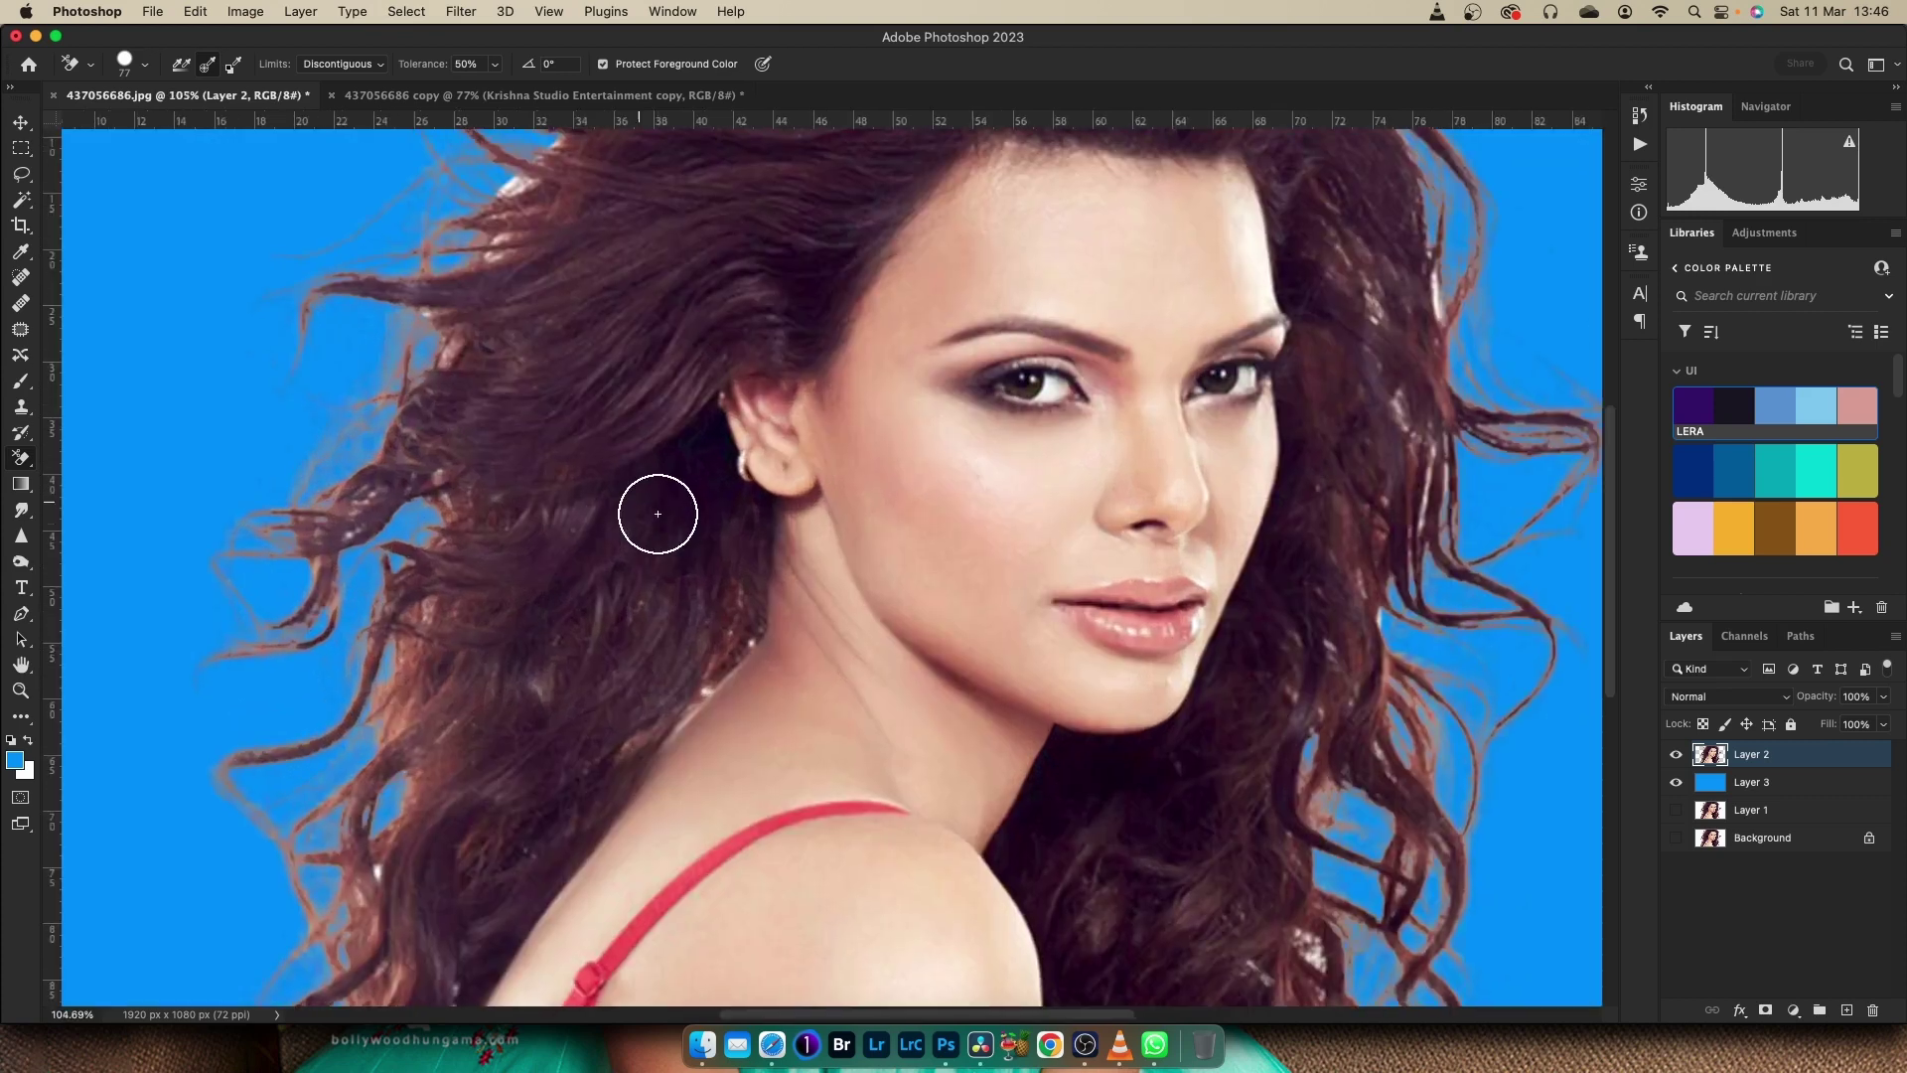
scroll(651, 515, up, 2)
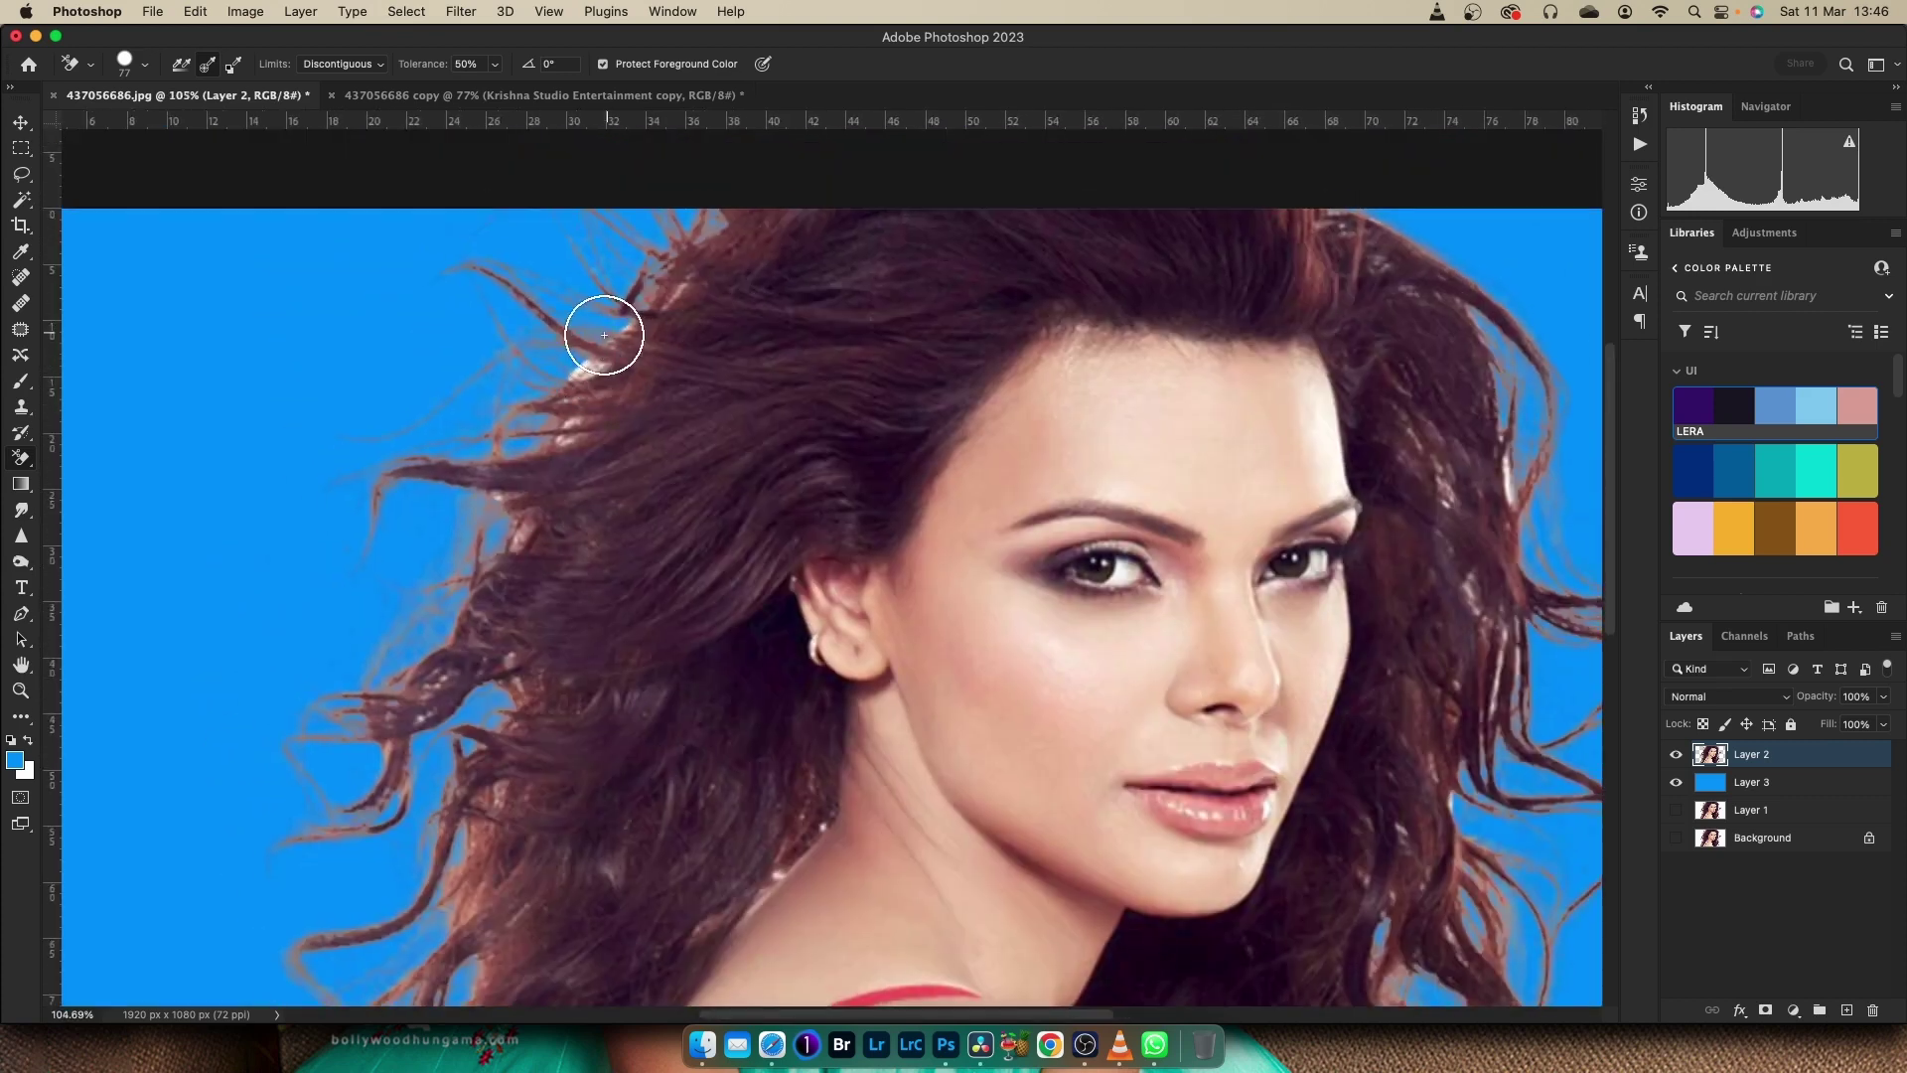
drag(1433, 505, 918, 528)
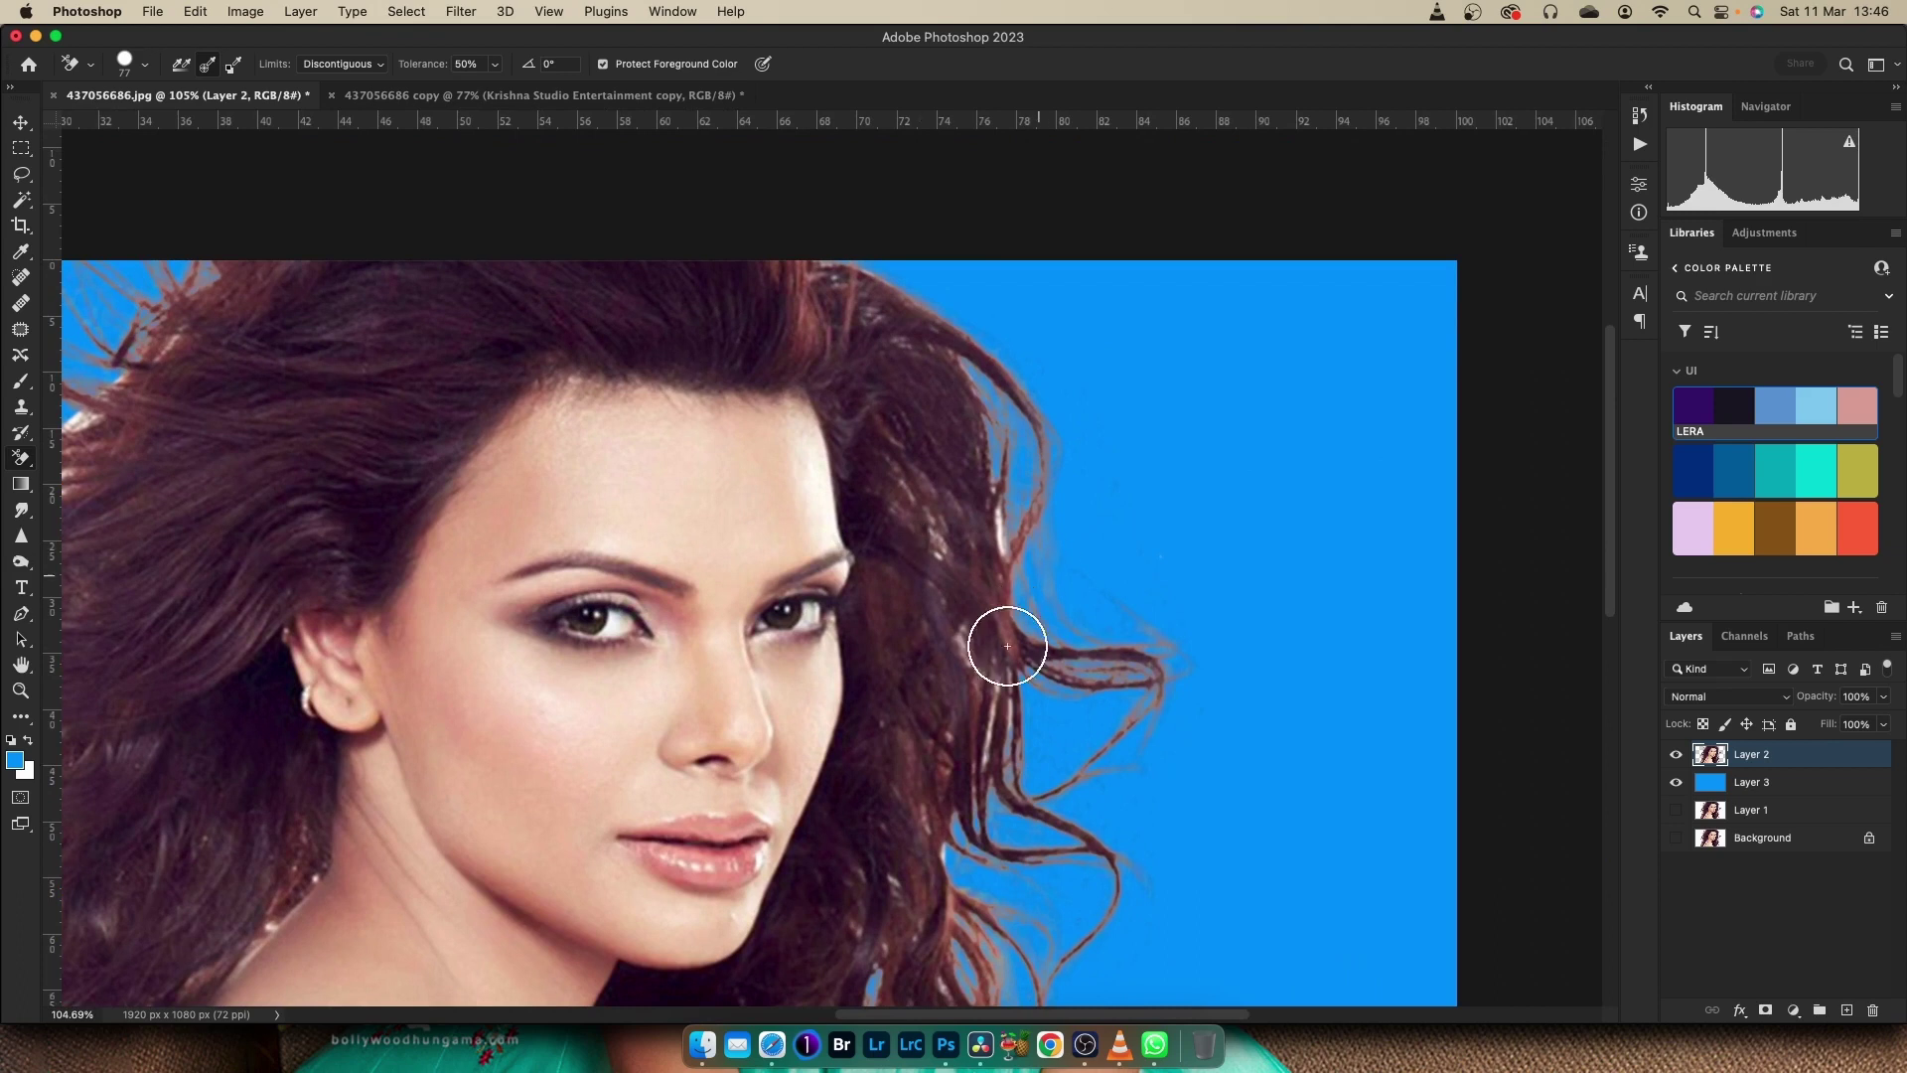
scroll(1063, 630, up, 4)
drag(554, 748, 748, 680)
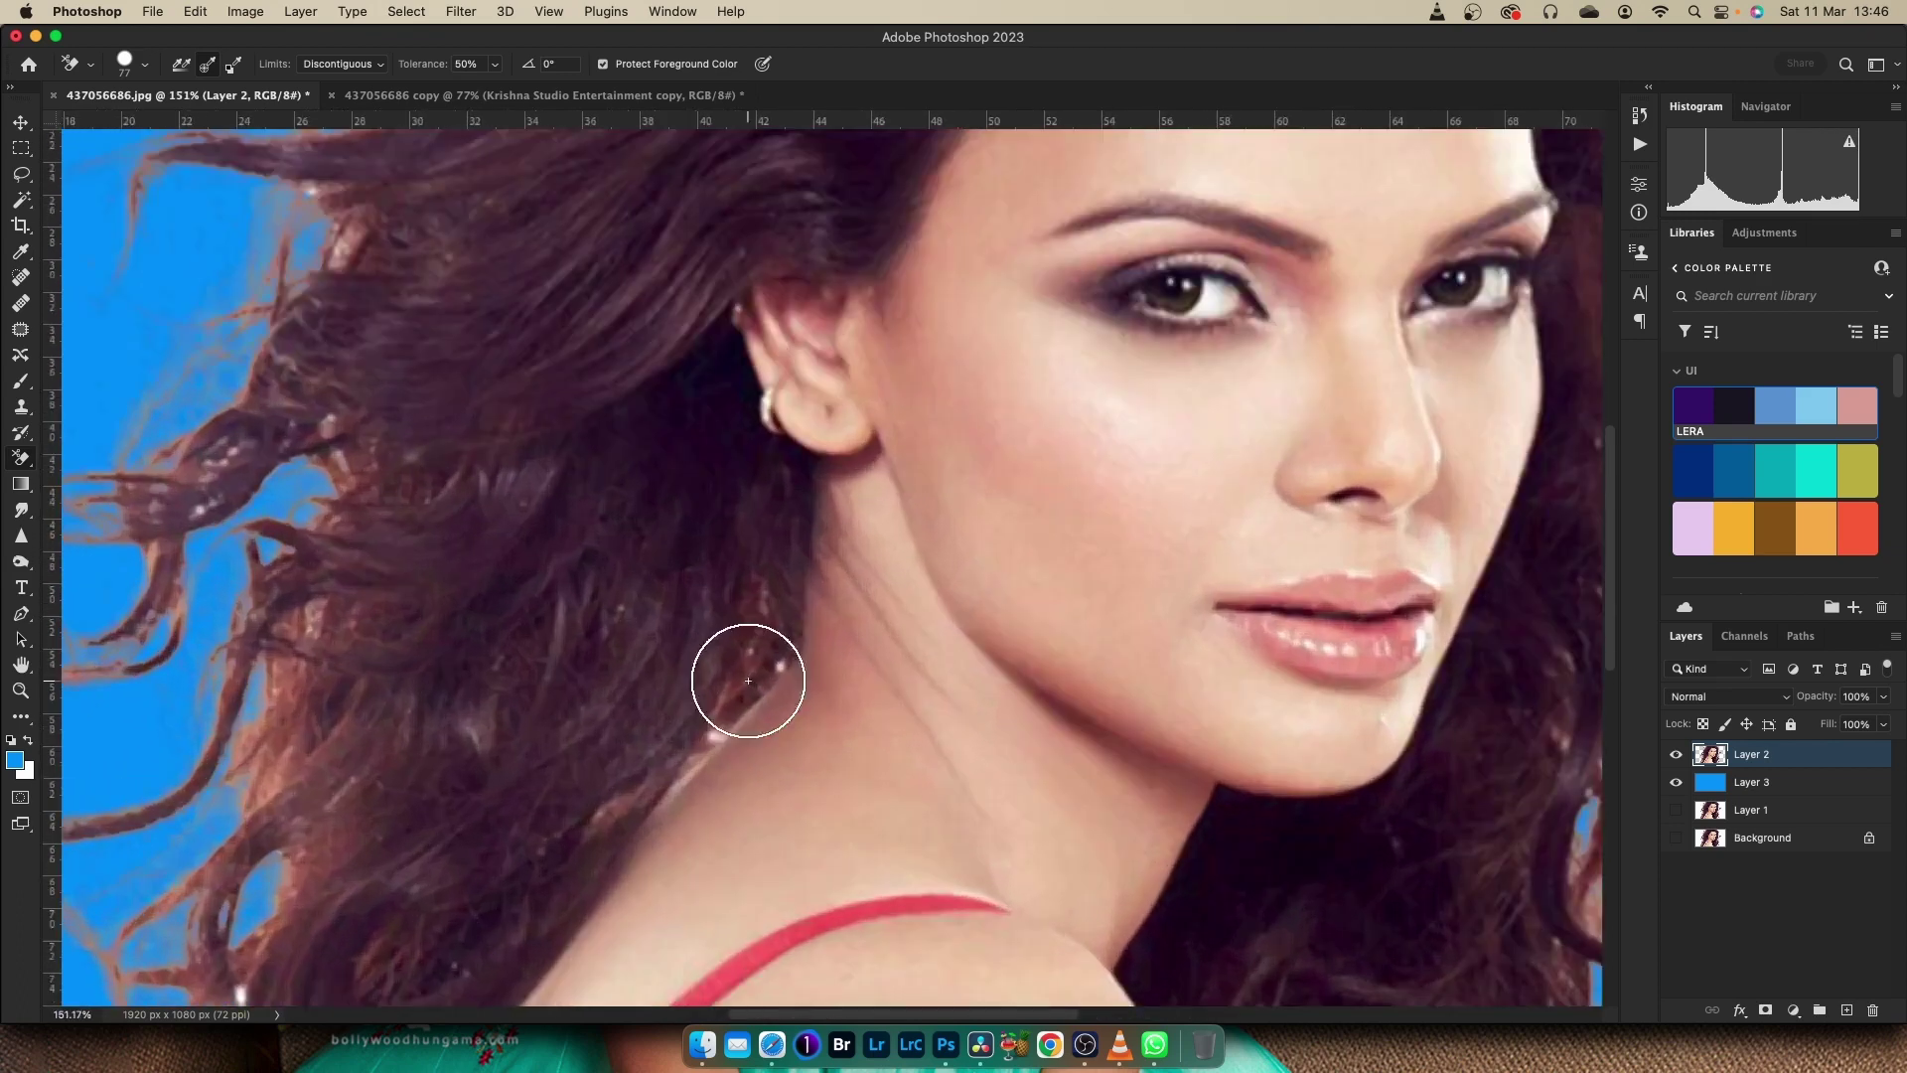
drag(509, 498, 775, 801)
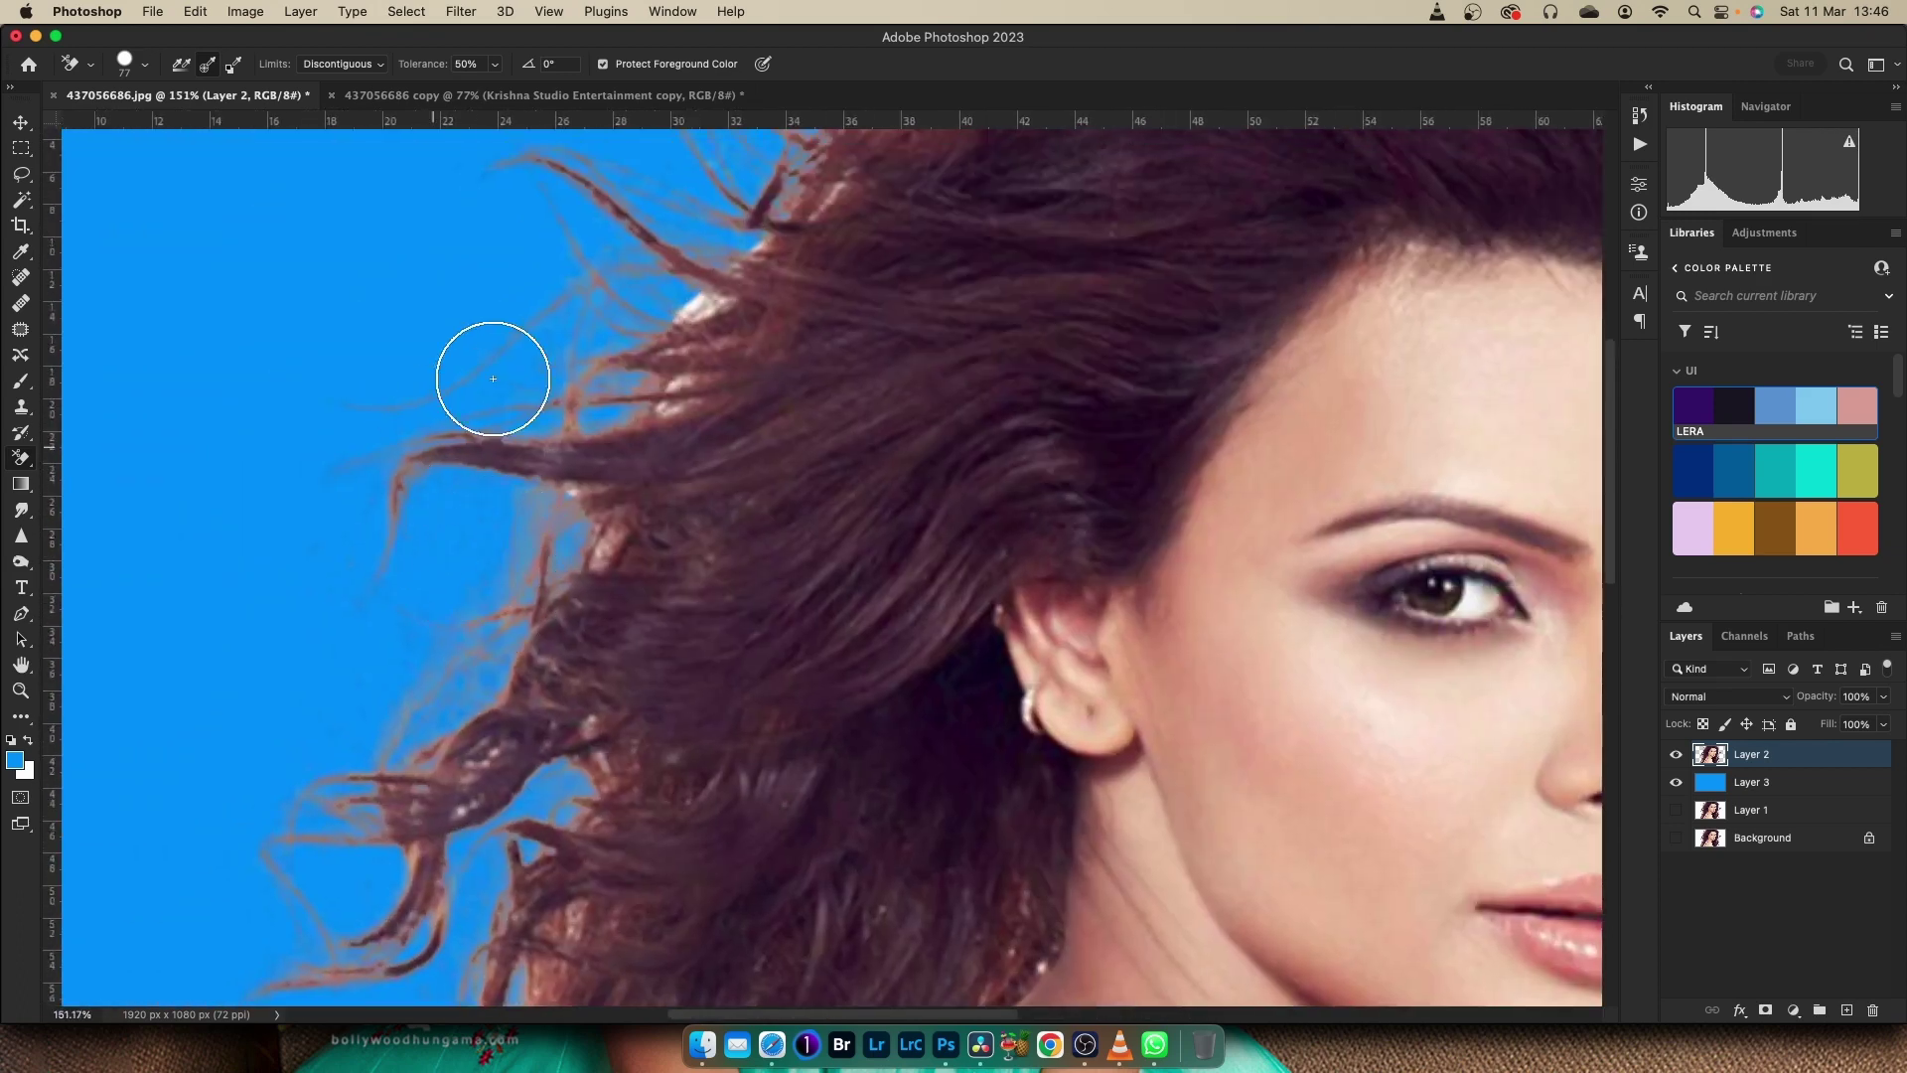
mouse_move(493, 379)
mouse_down()
mouse_move(519, 324)
mouse_move(566, 311)
mouse_move(495, 567)
mouse_up()
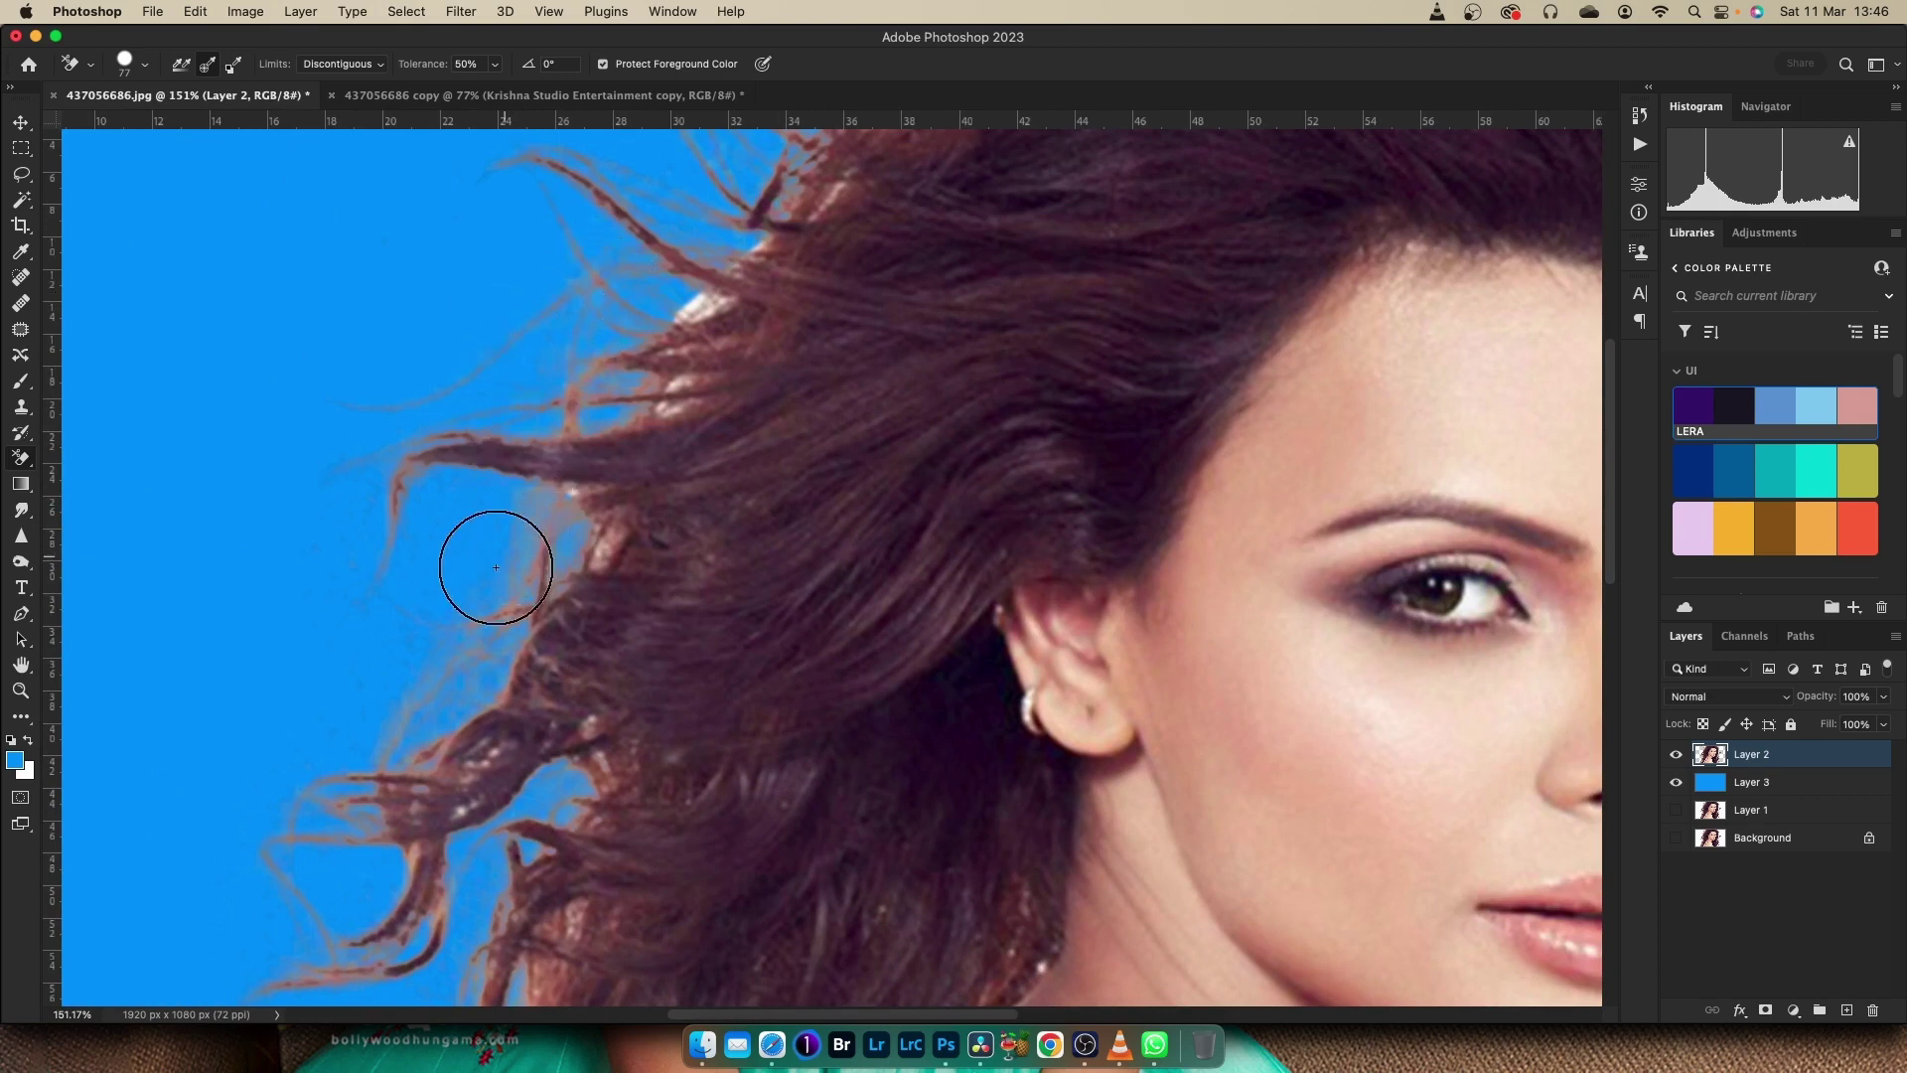
scroll(711, 612, down, 1)
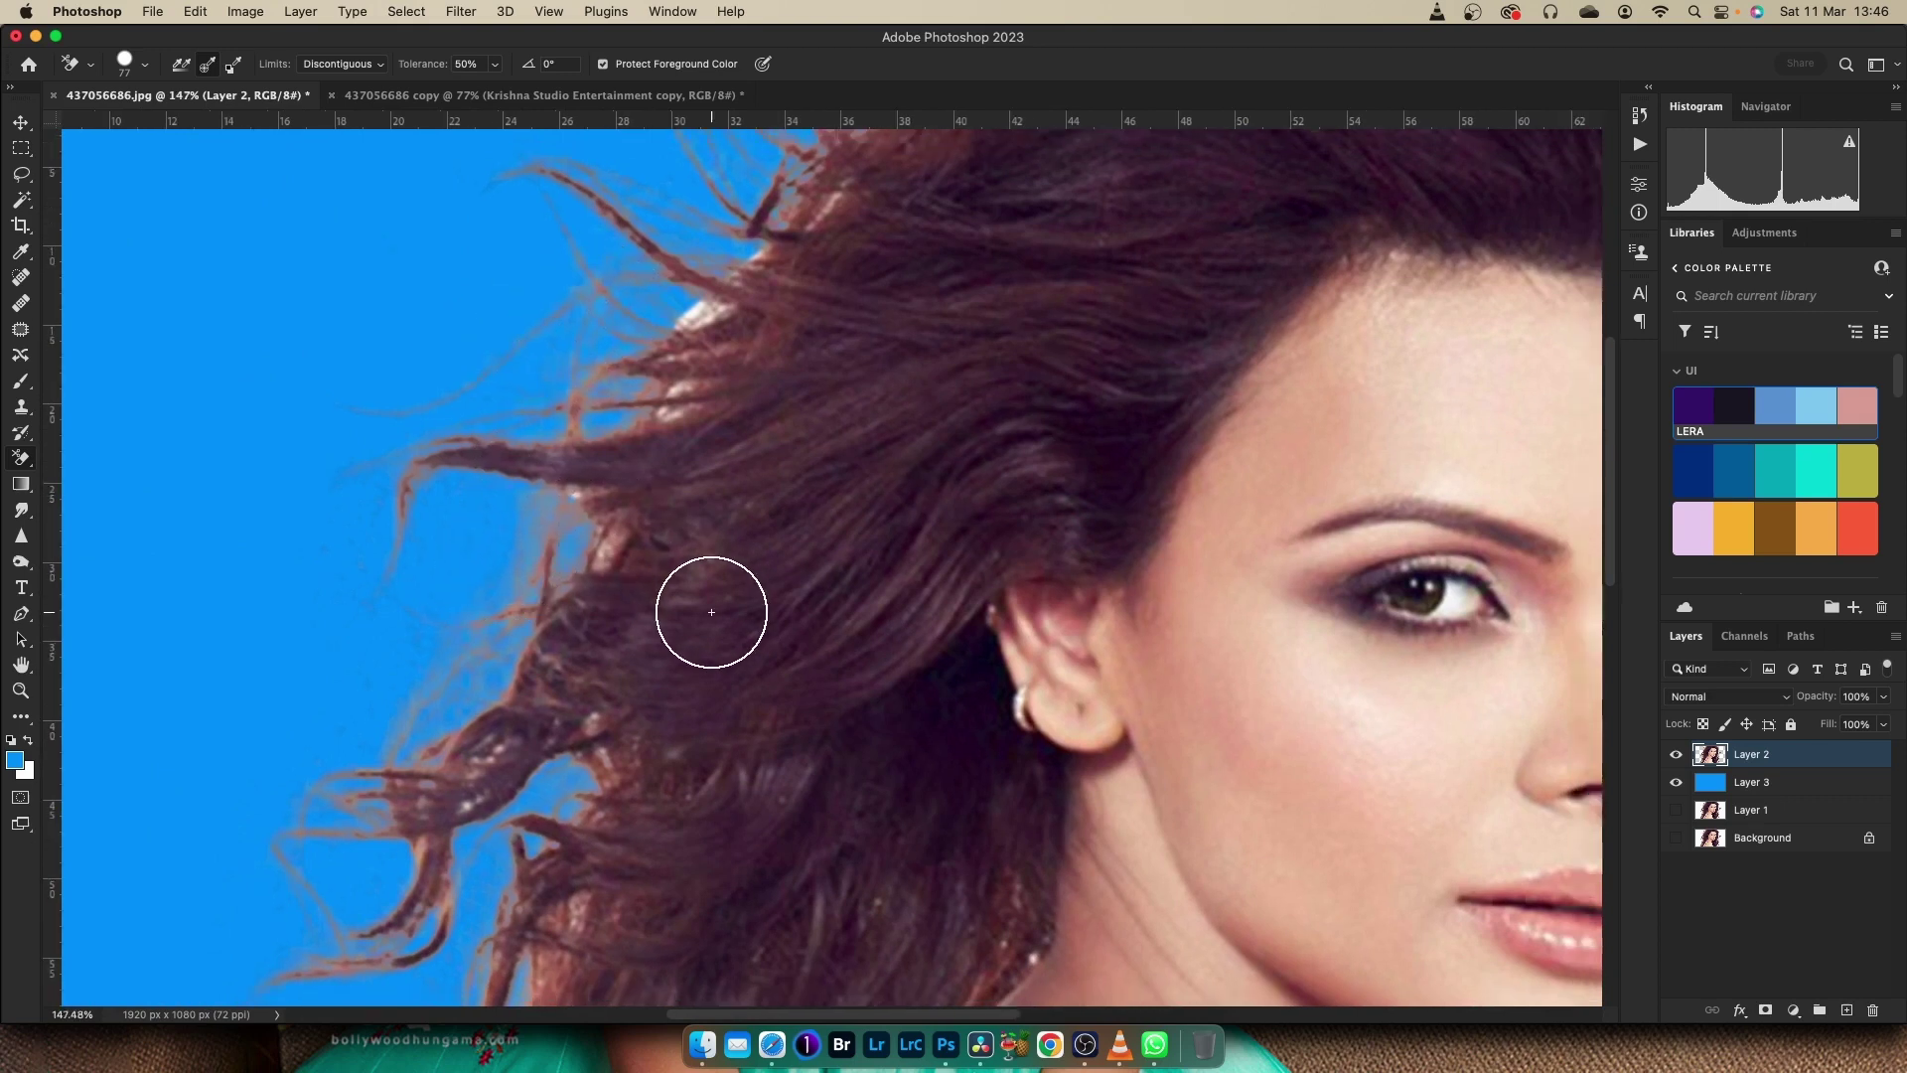
scroll(711, 612, down, 2)
drag(825, 562, 572, 541)
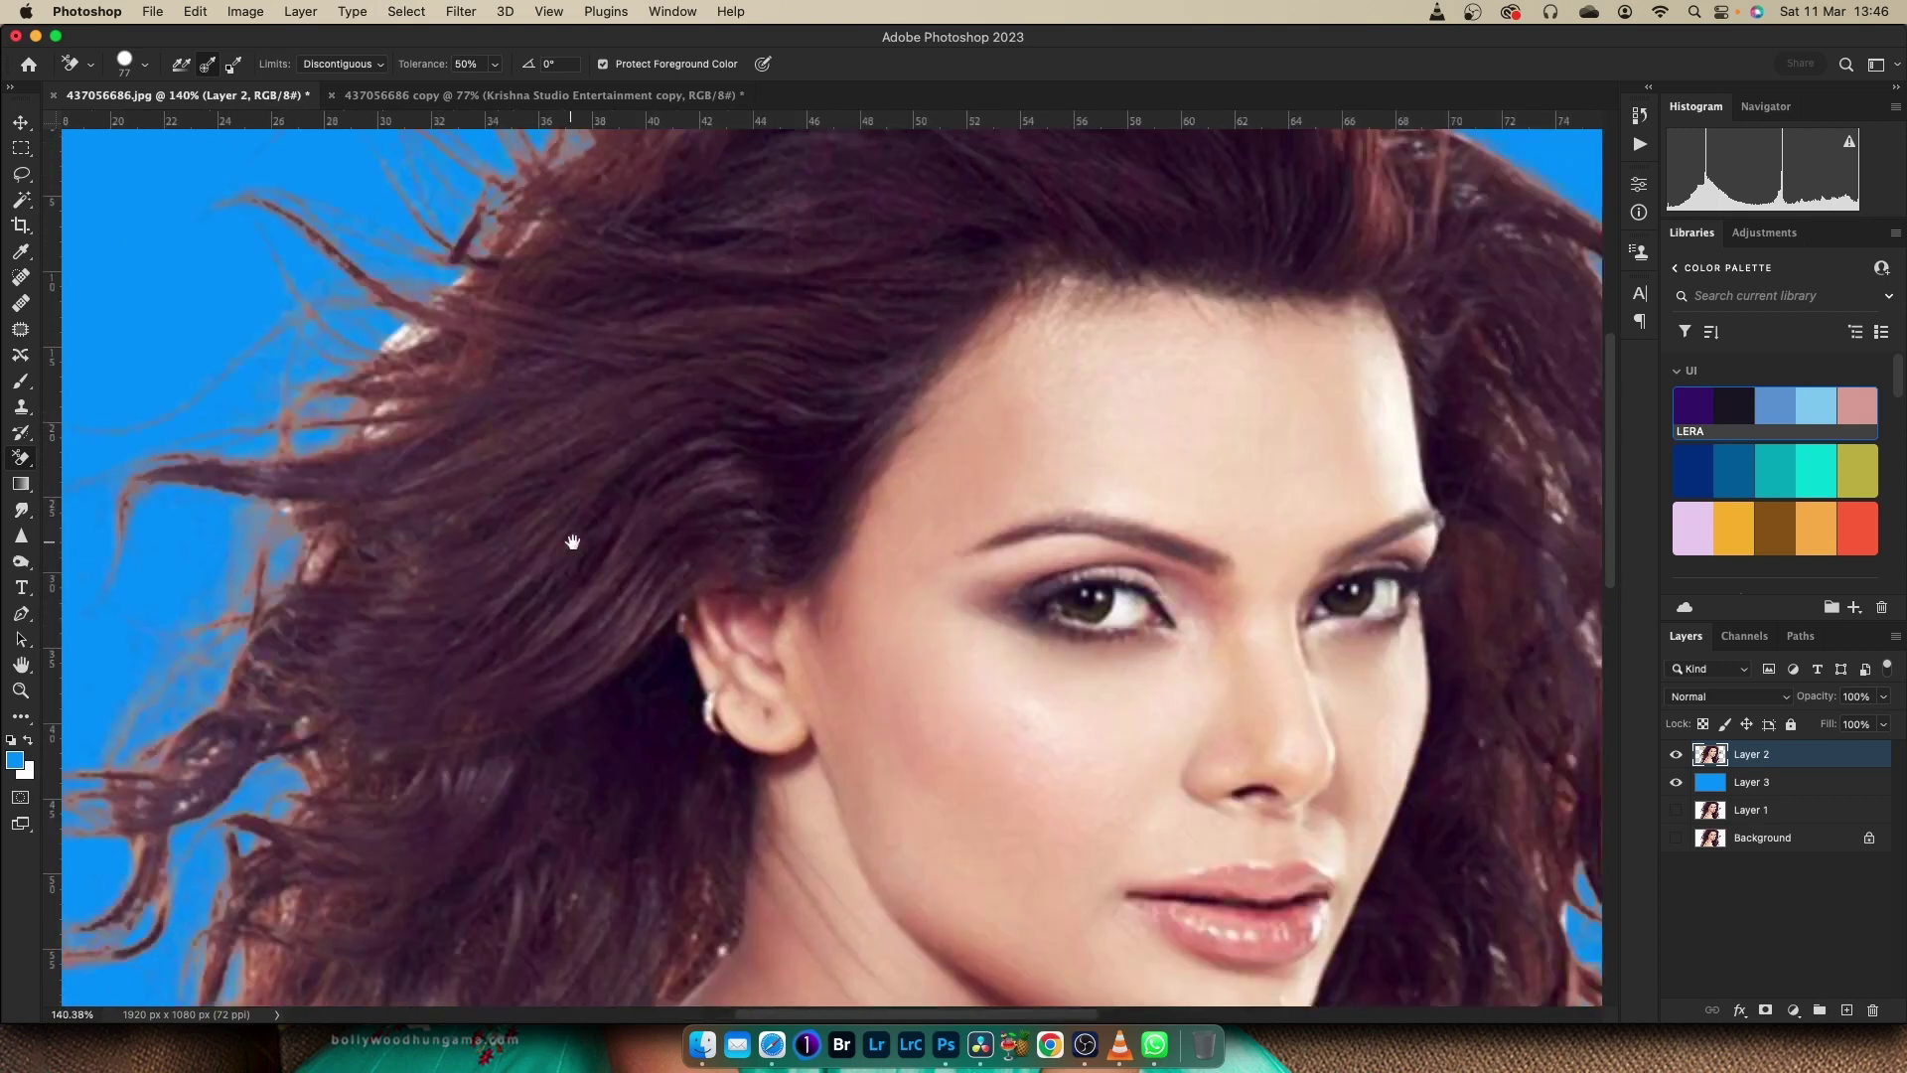
scroll(572, 541, down, 5)
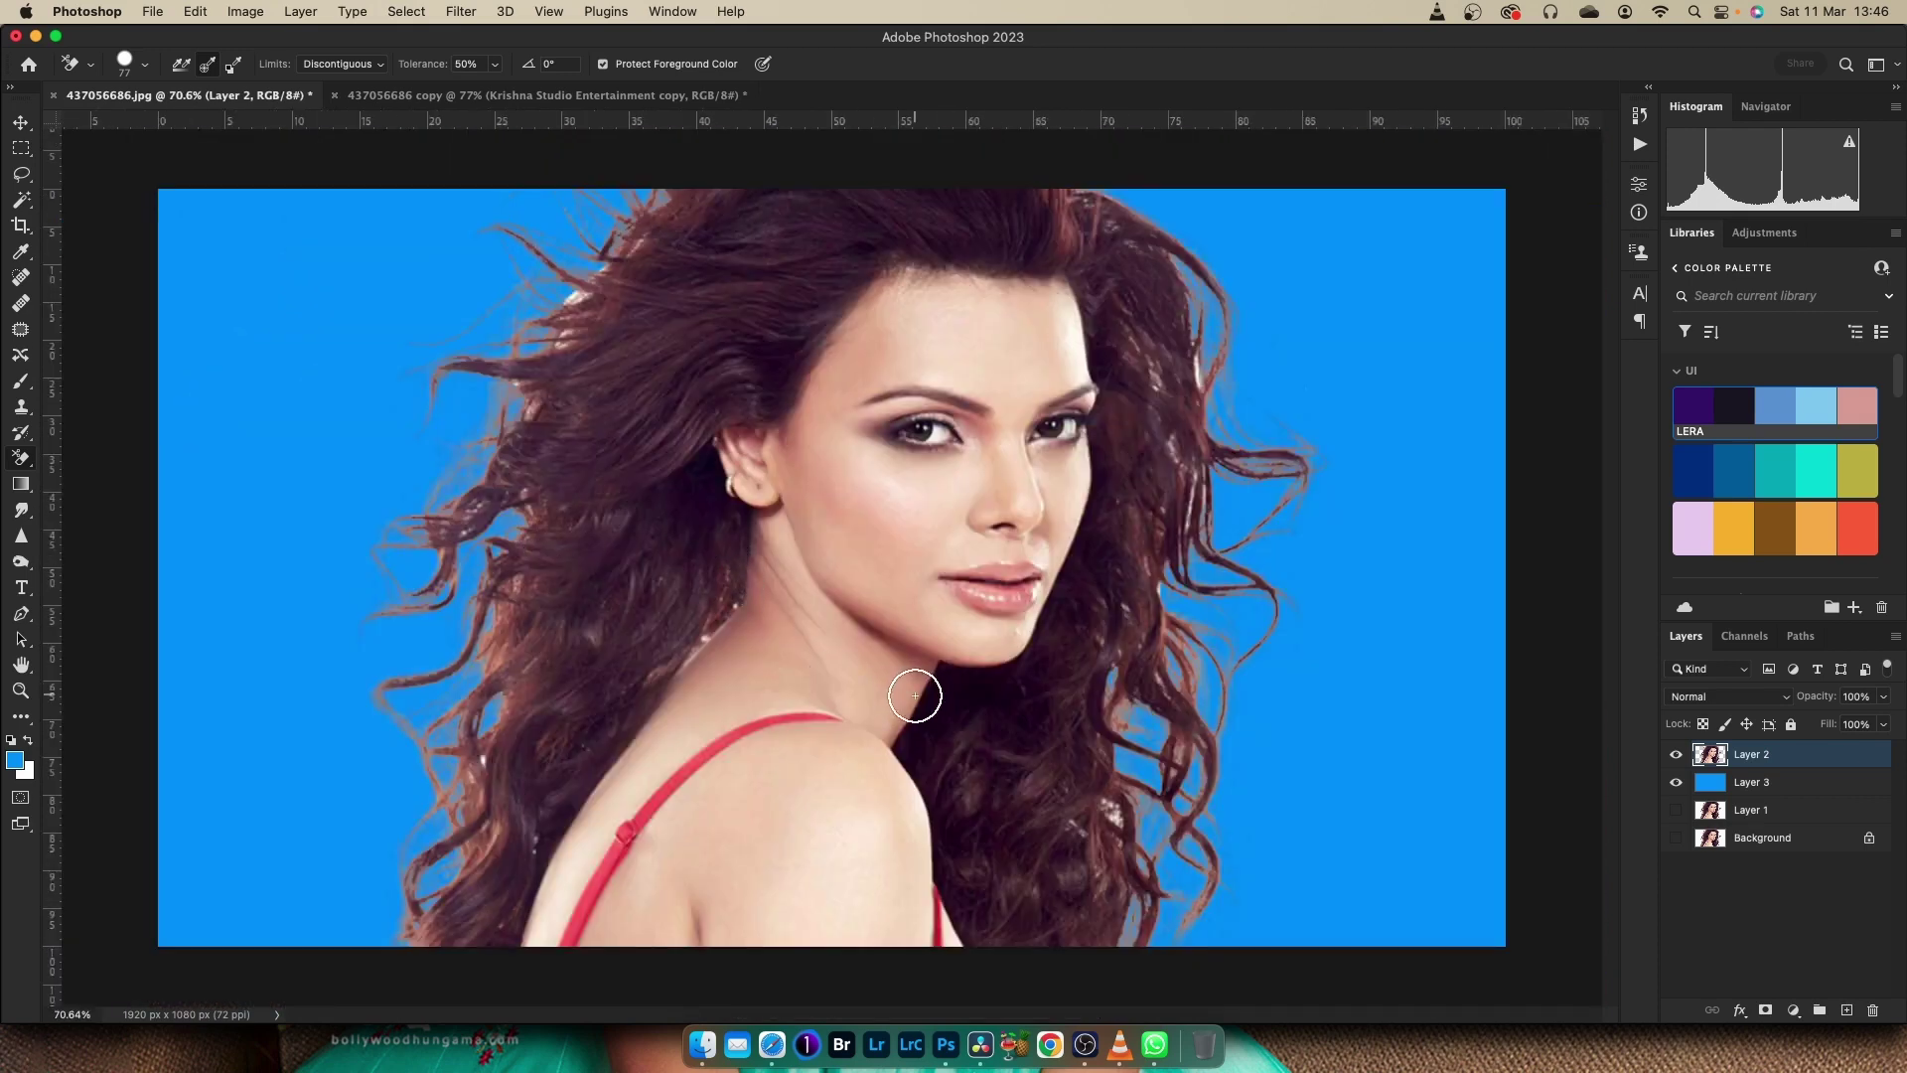
scroll(536, 452, up, 2)
Lasso the loose upper-left hair strands and feather the selection by 1 pixel
drag(533, 452, 518, 560)
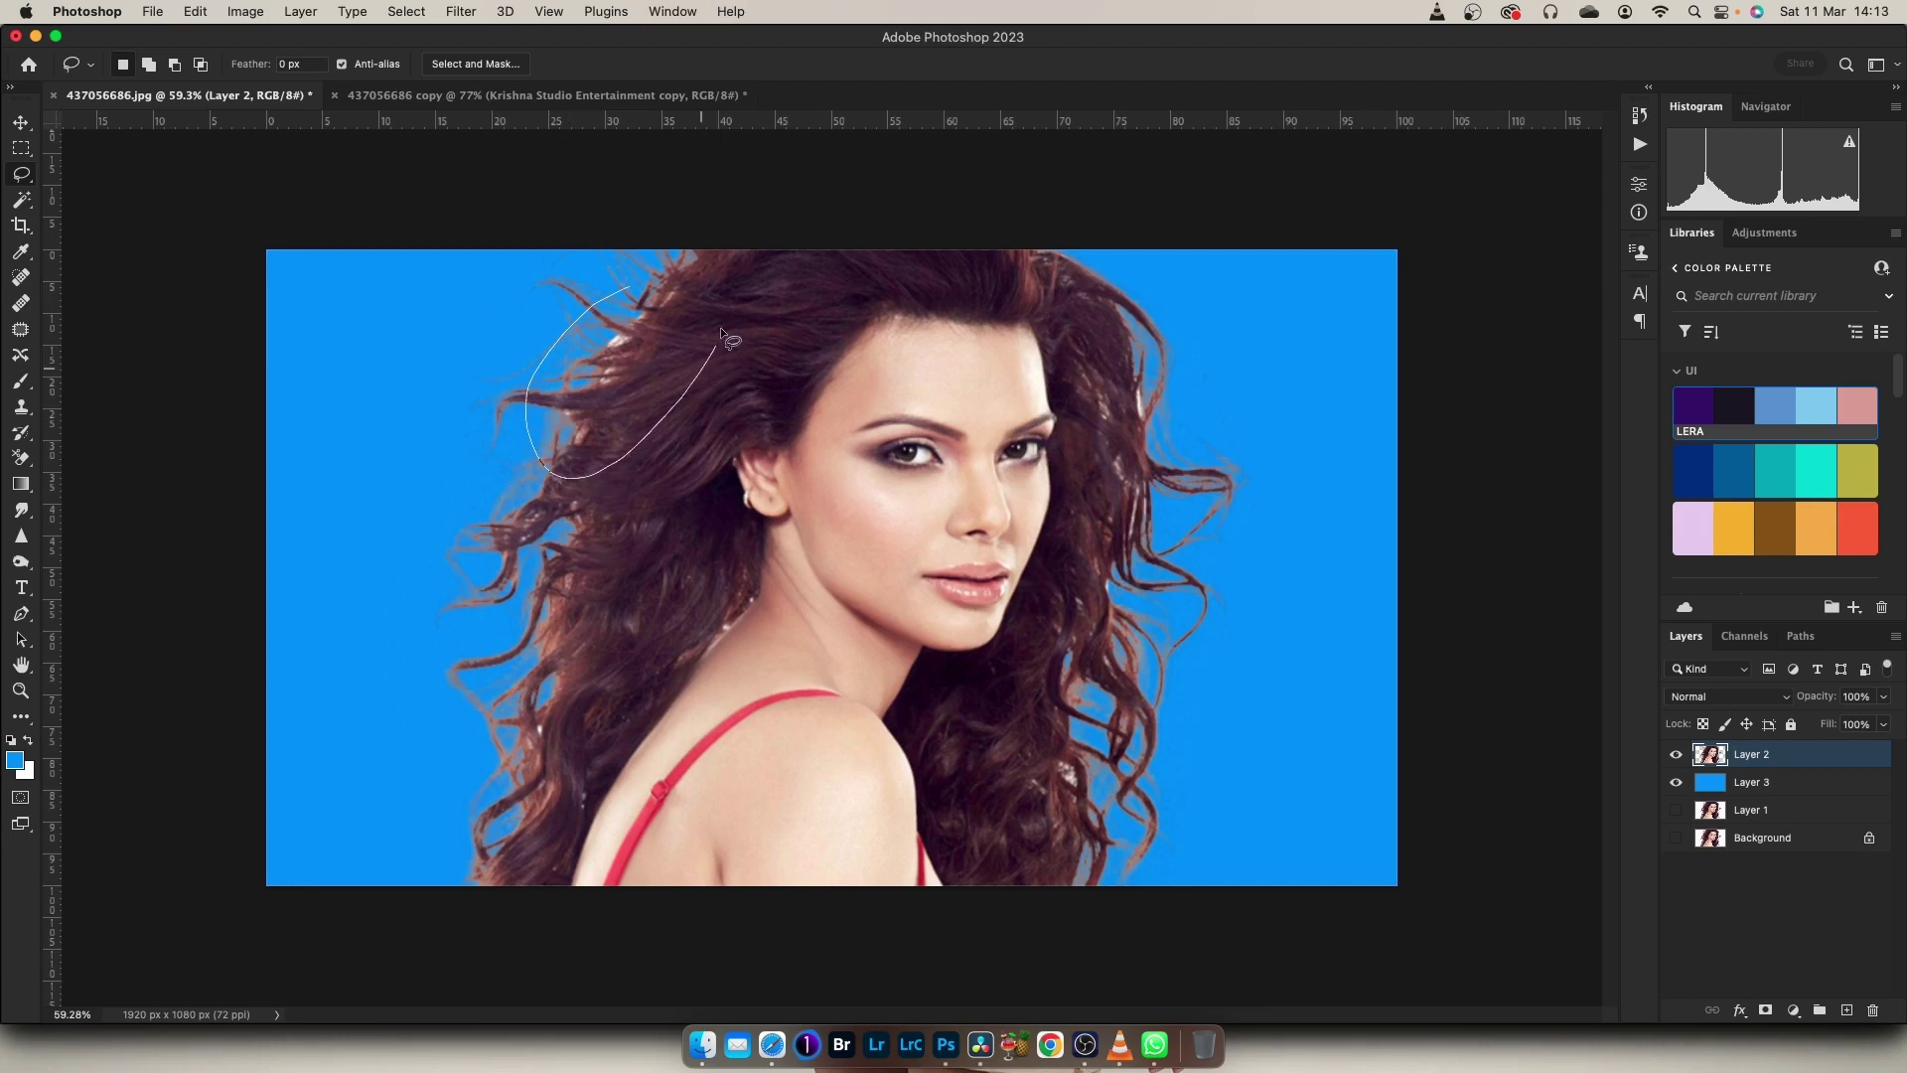
drag(699, 268, 593, 318)
right_click(607, 358)
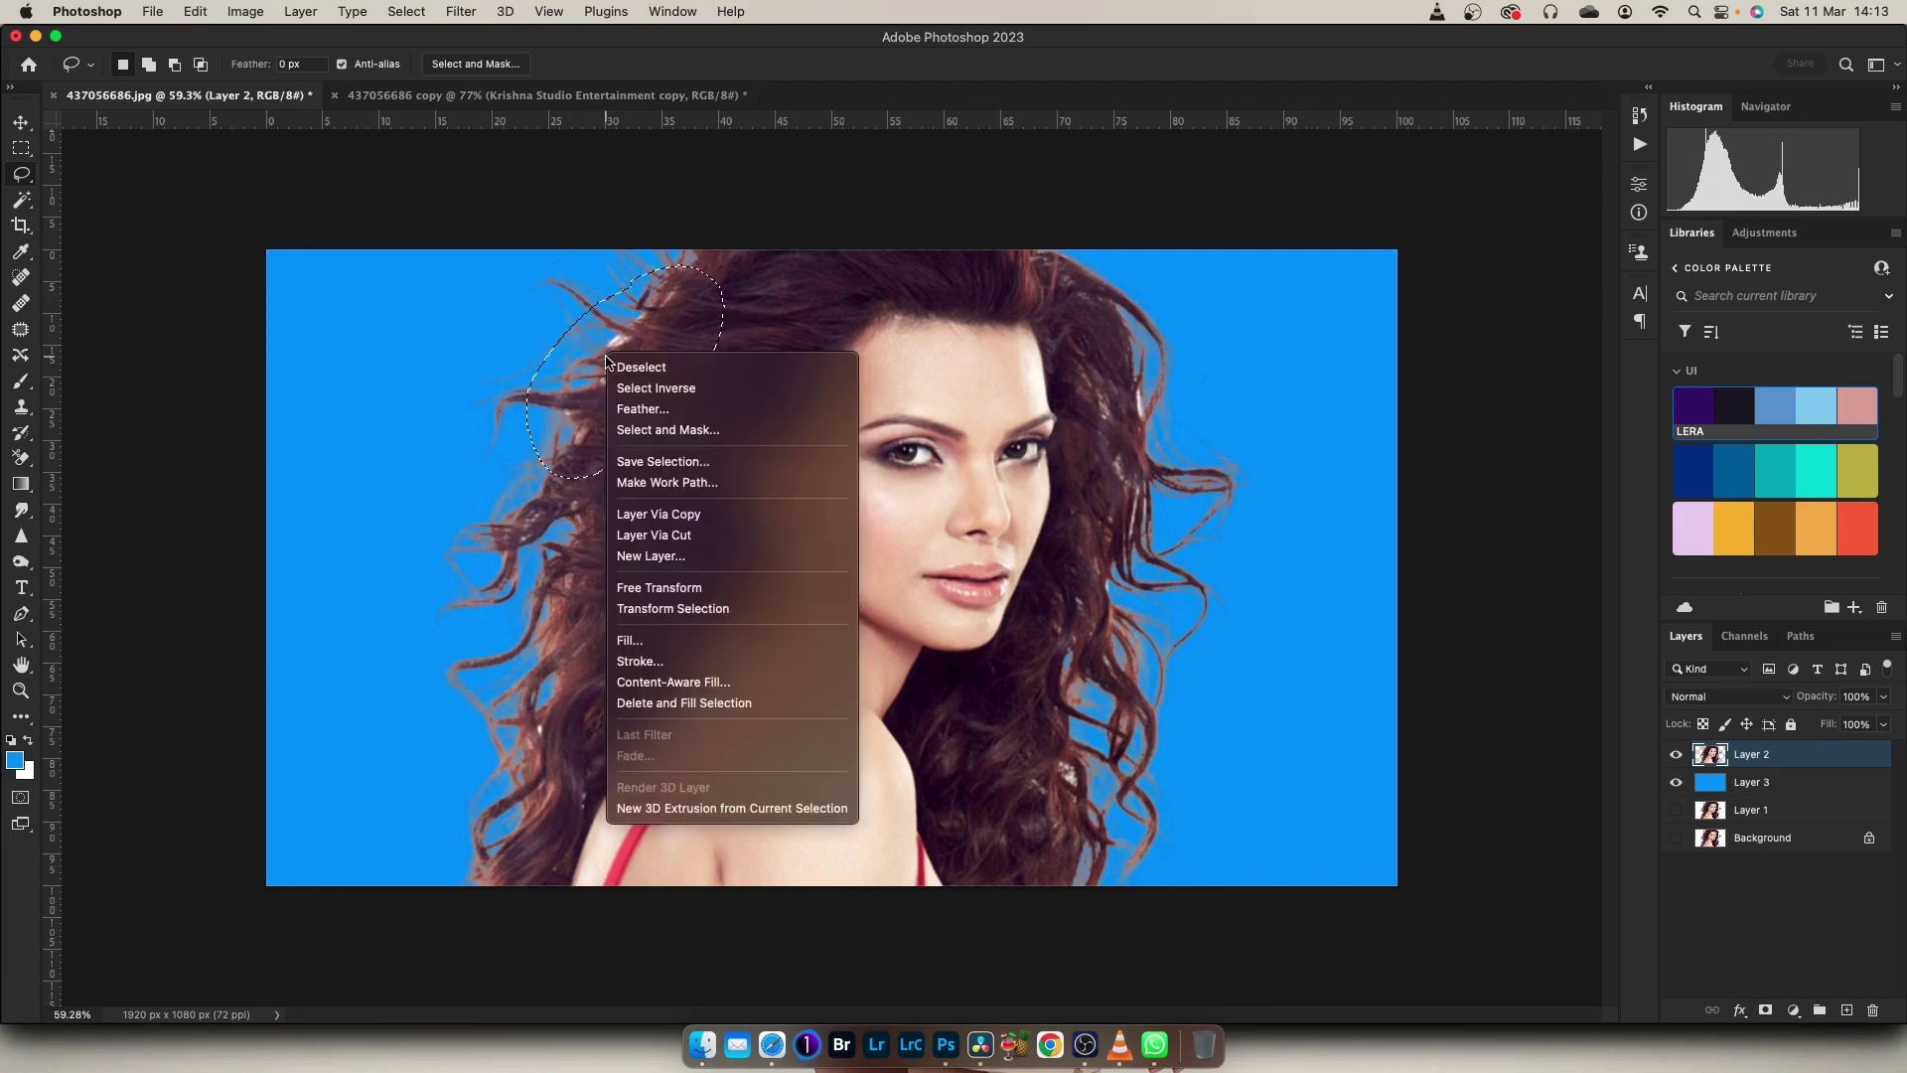
click(632, 409)
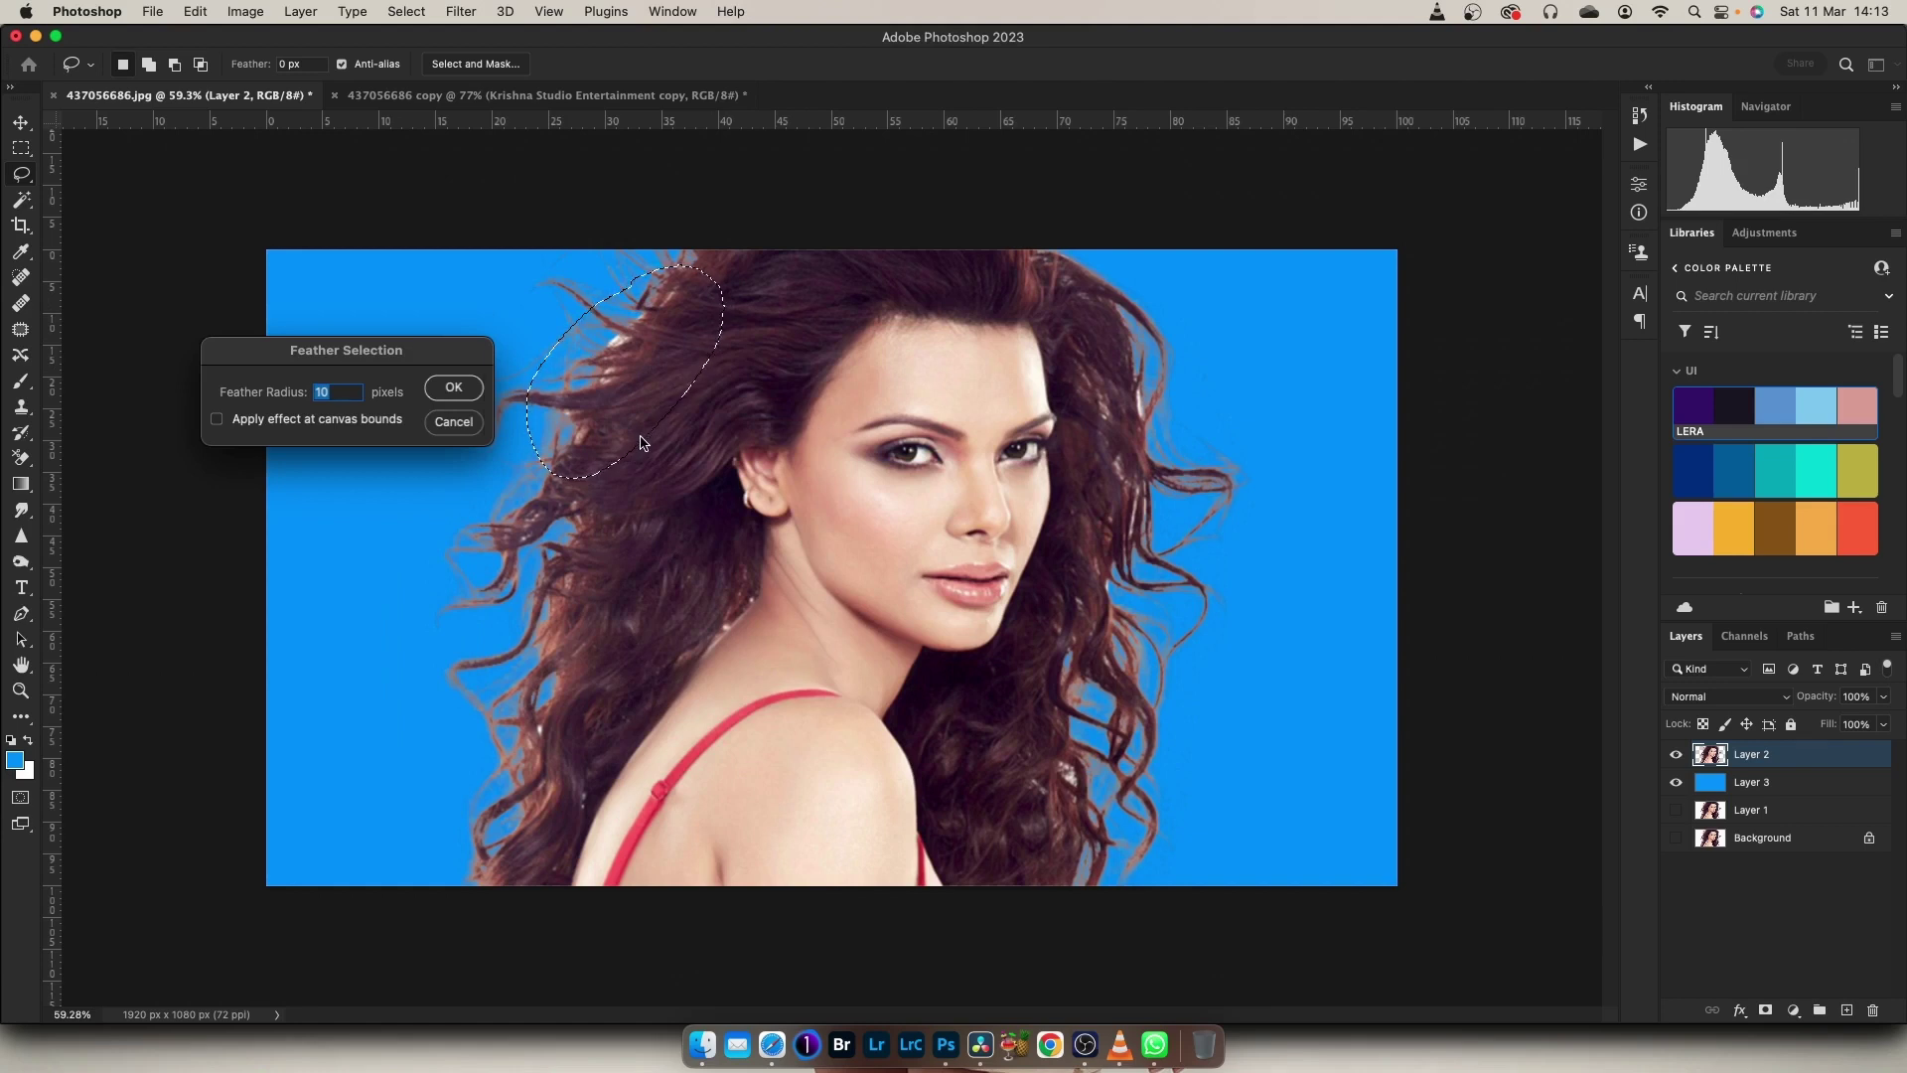
text(1)
key(Return)
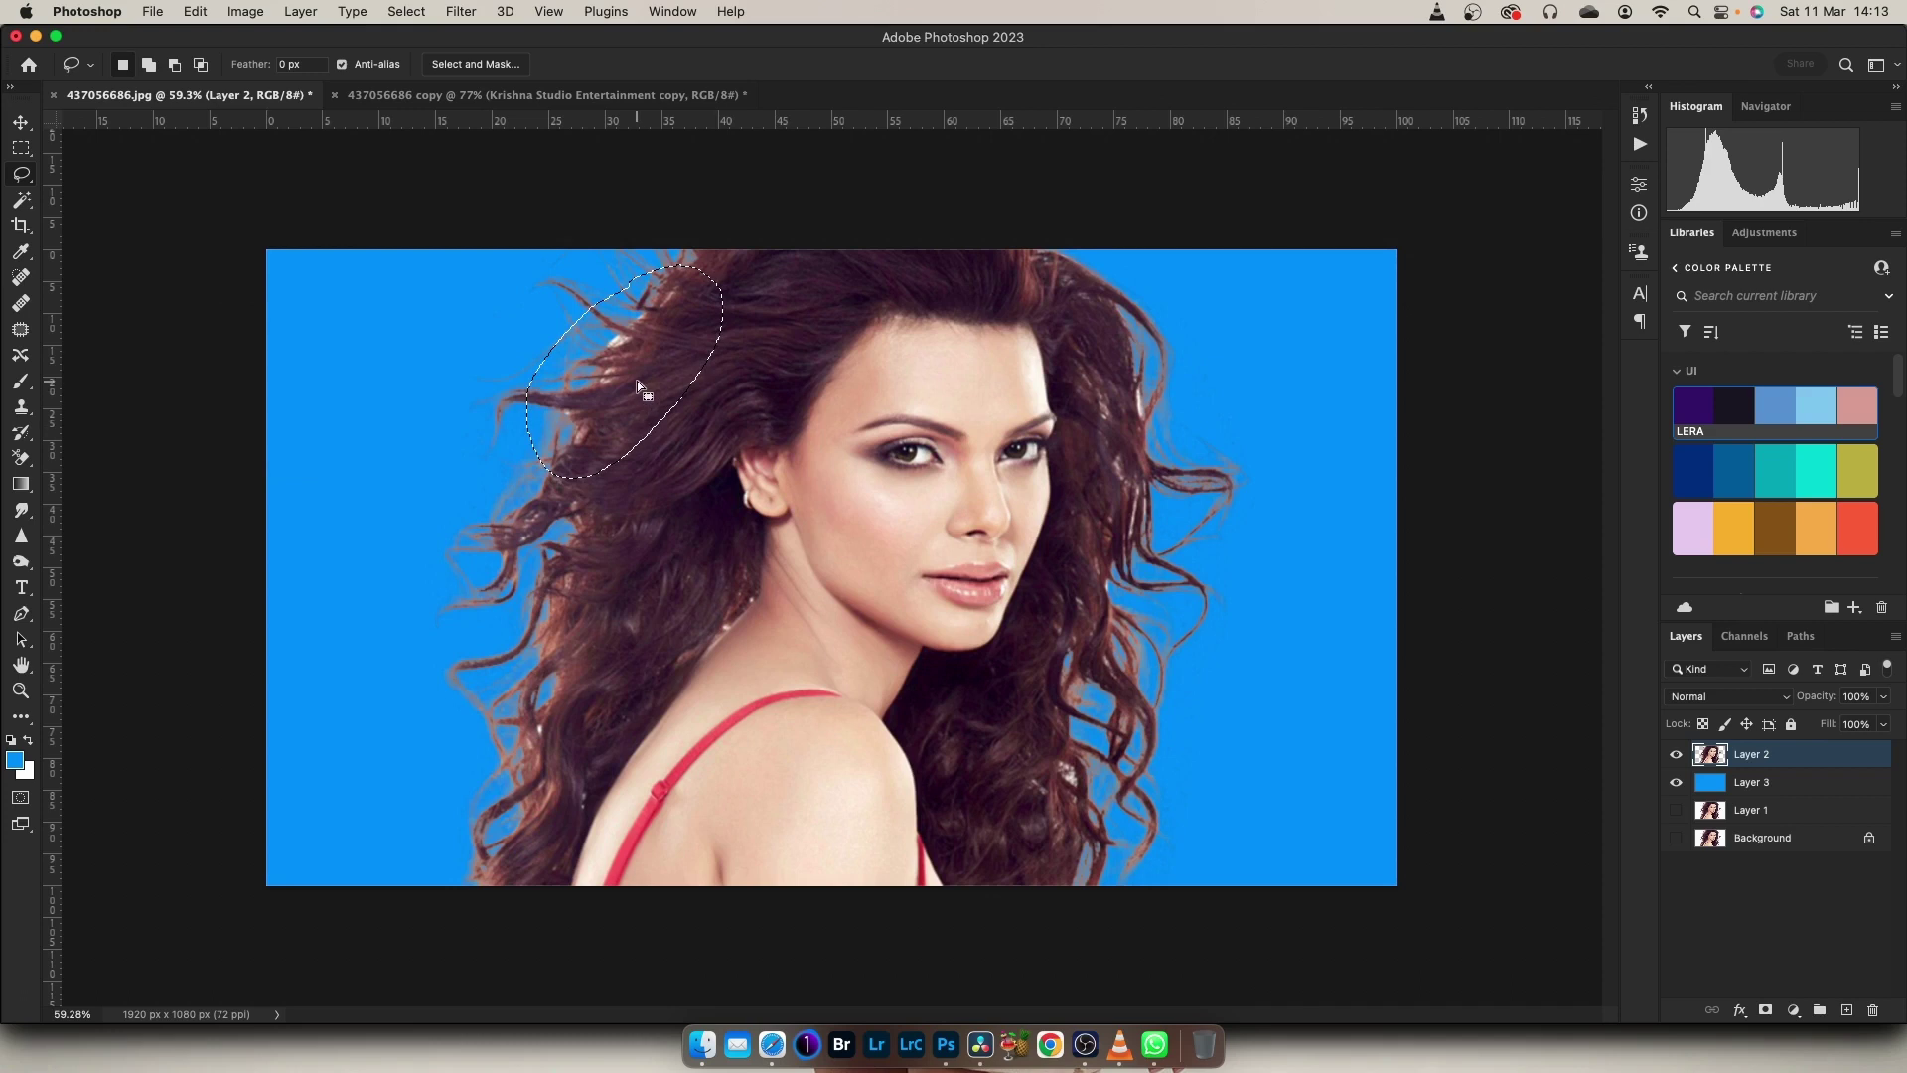
click(28, 772)
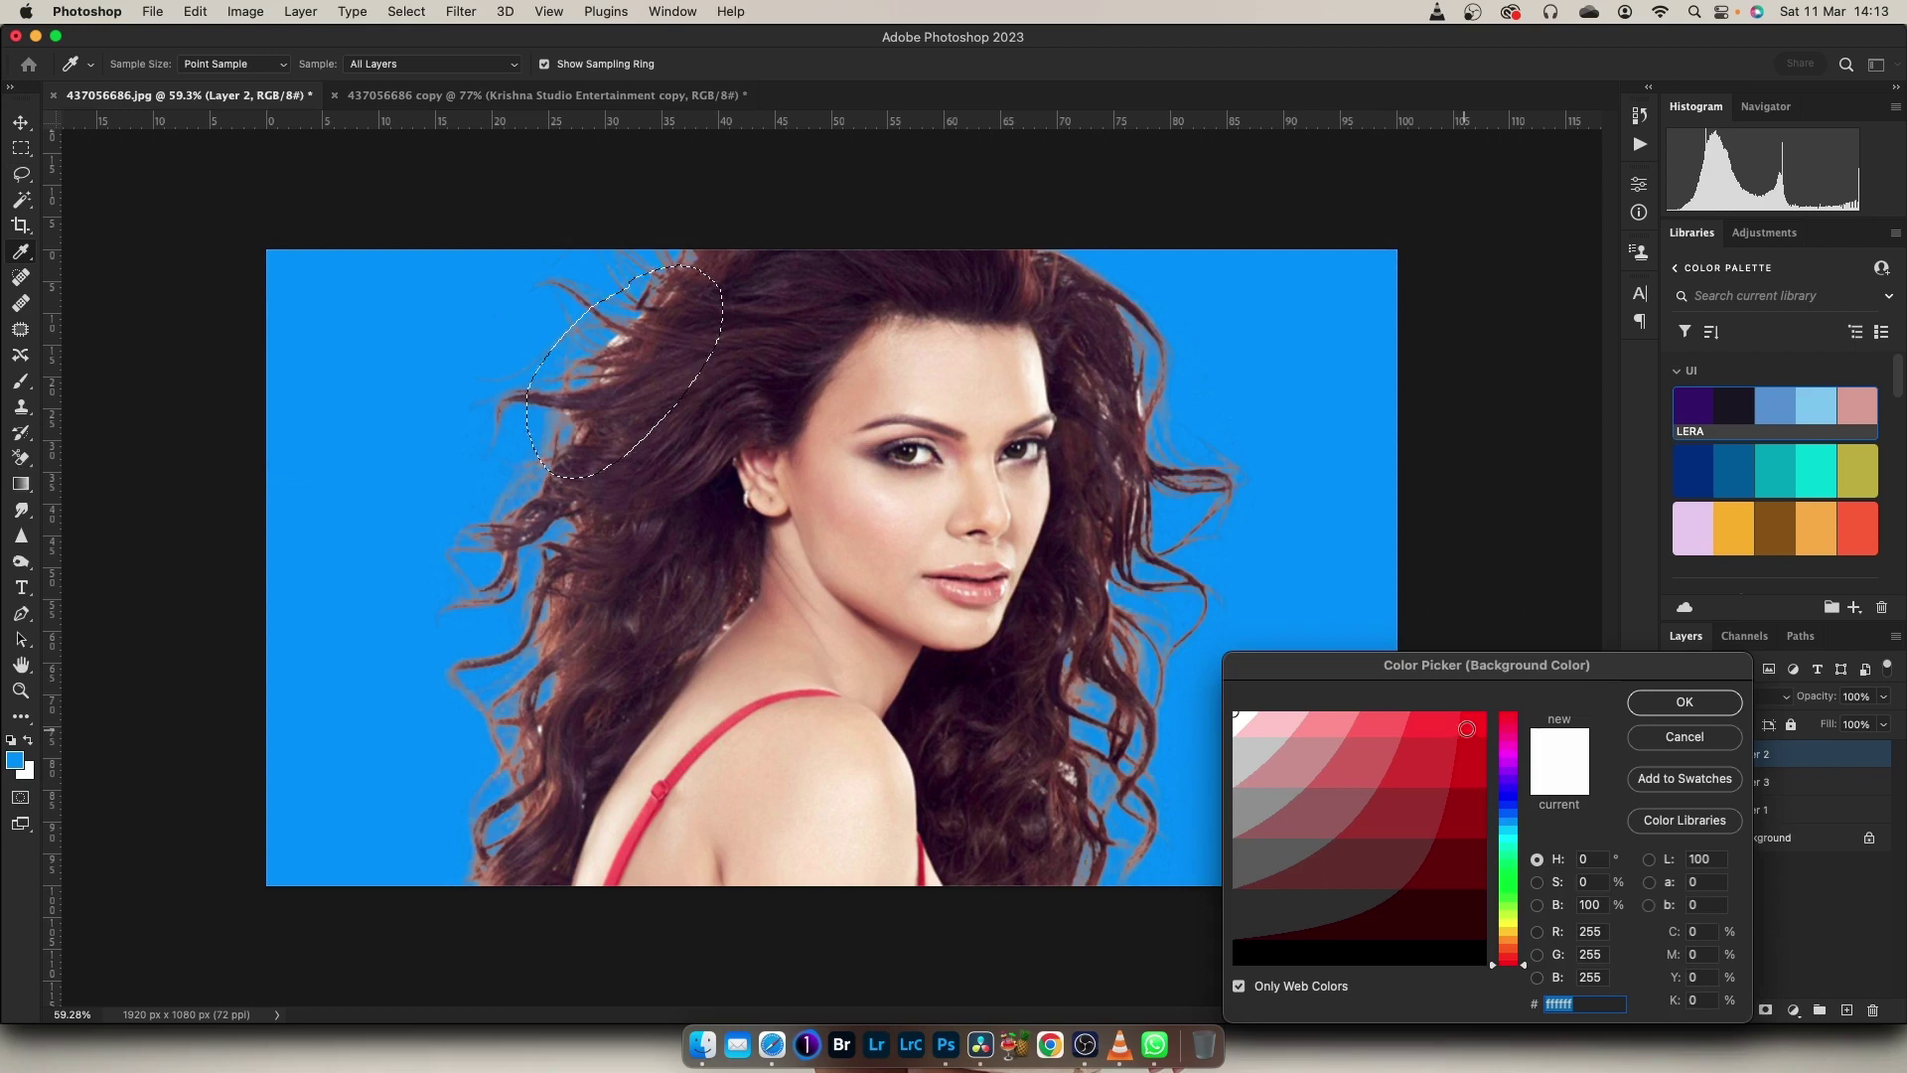
key(Escape)
Choose the Background Eraser and set the background colour to light grey #cccccc
click(20, 457)
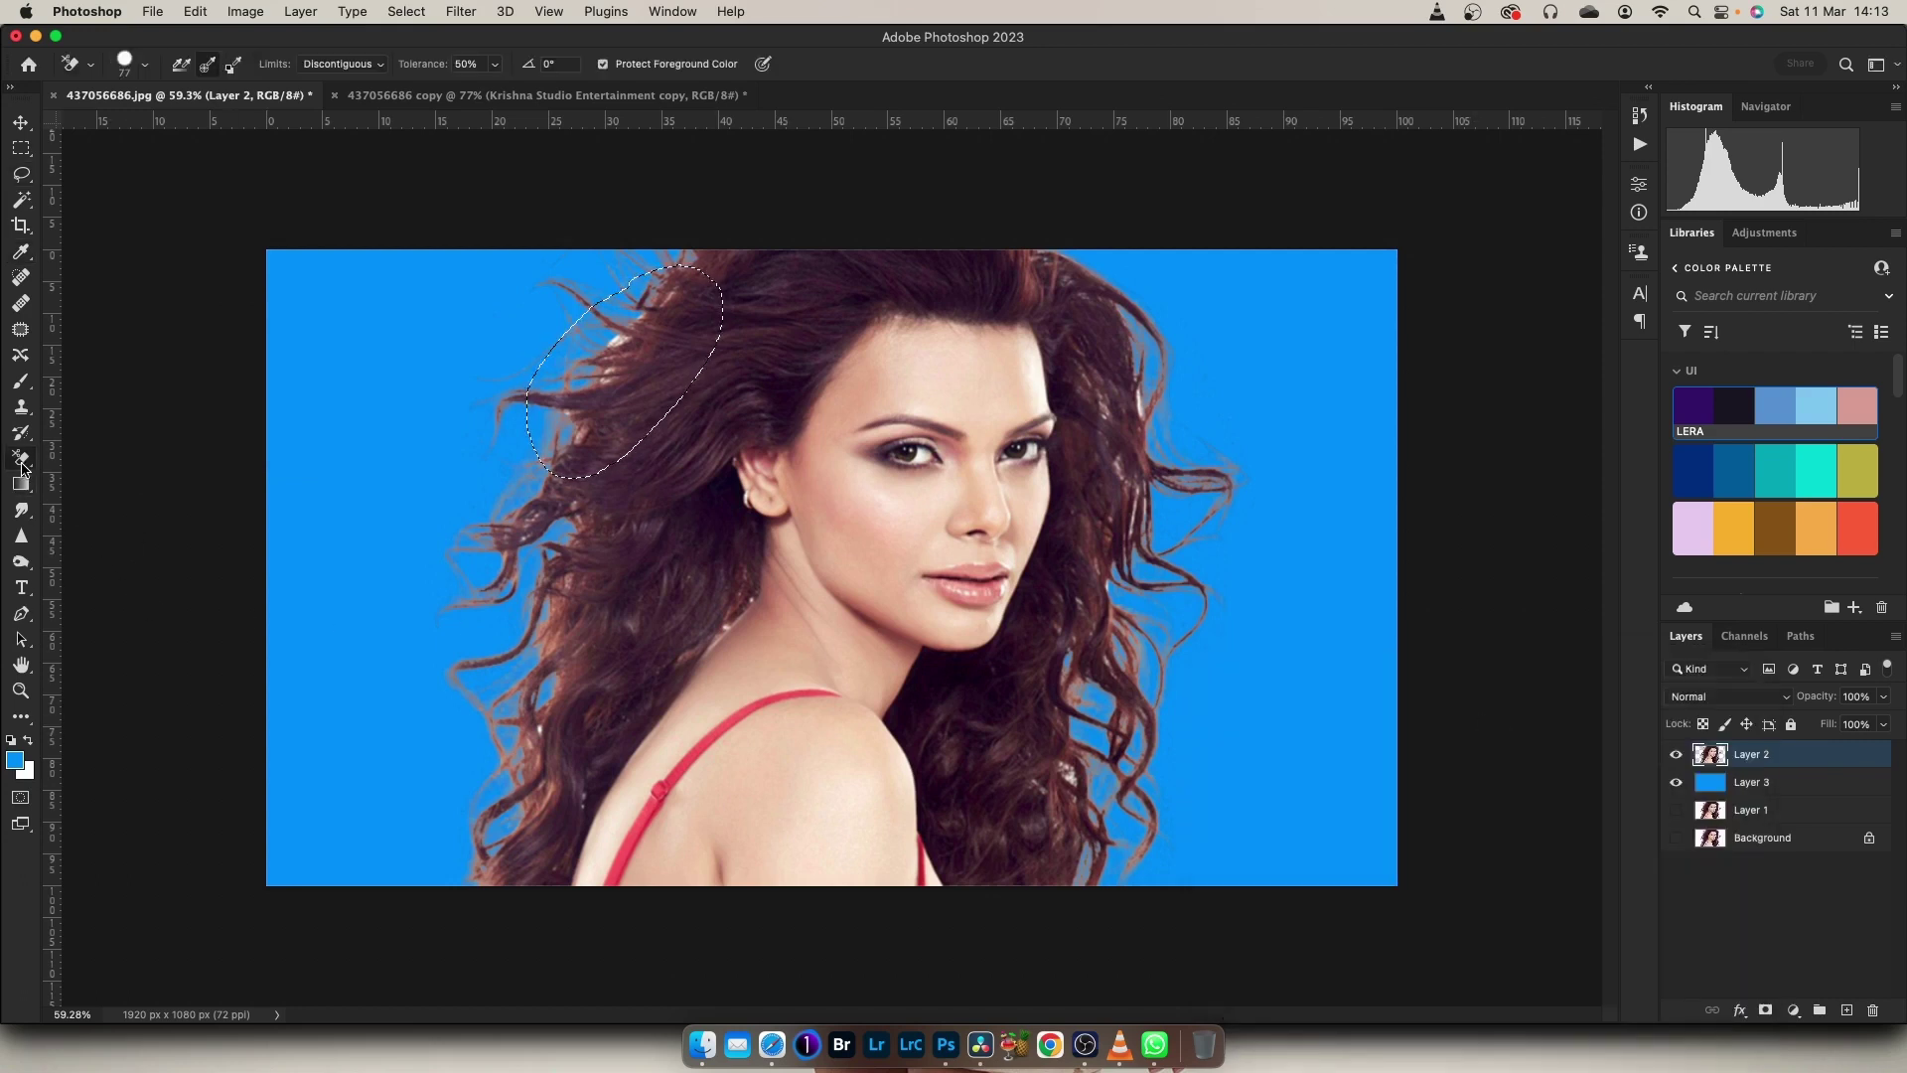
right_click(20, 457)
click(99, 486)
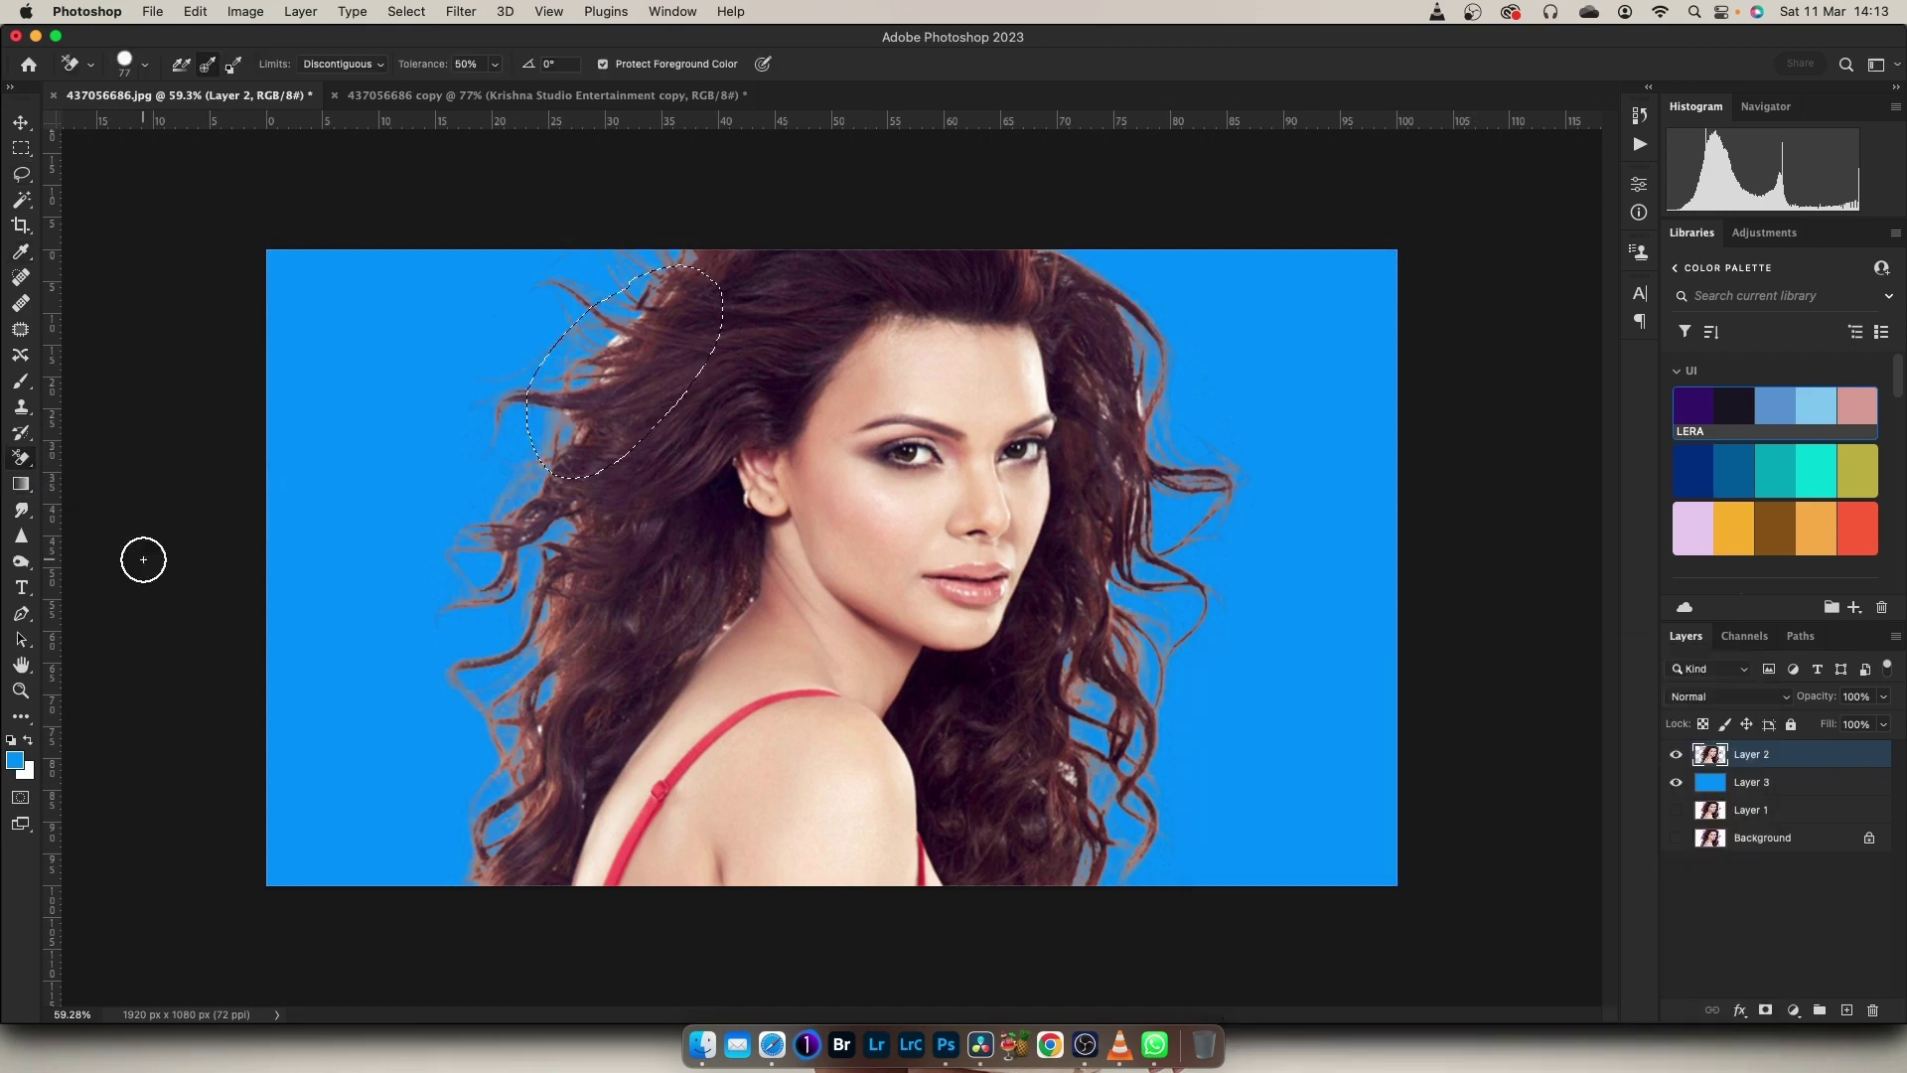
click(26, 771)
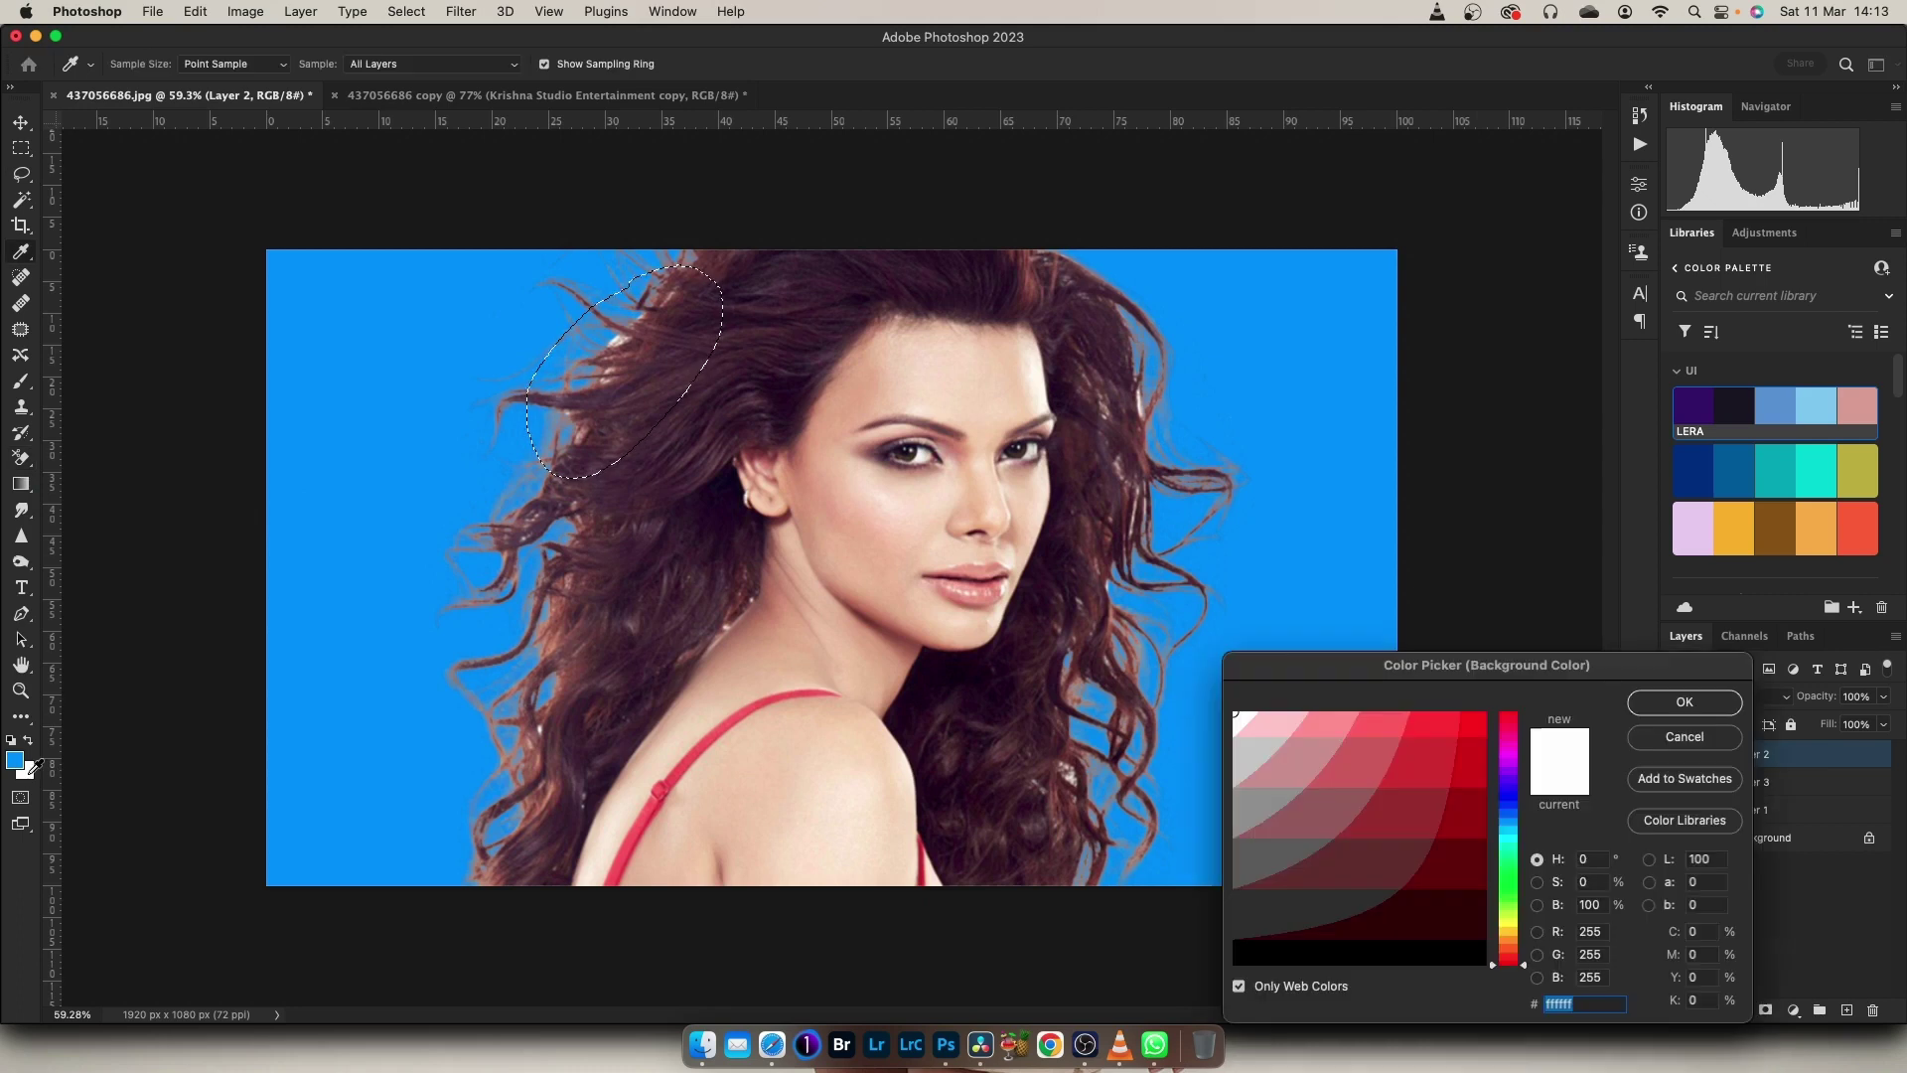
click(636, 341)
click(1658, 703)
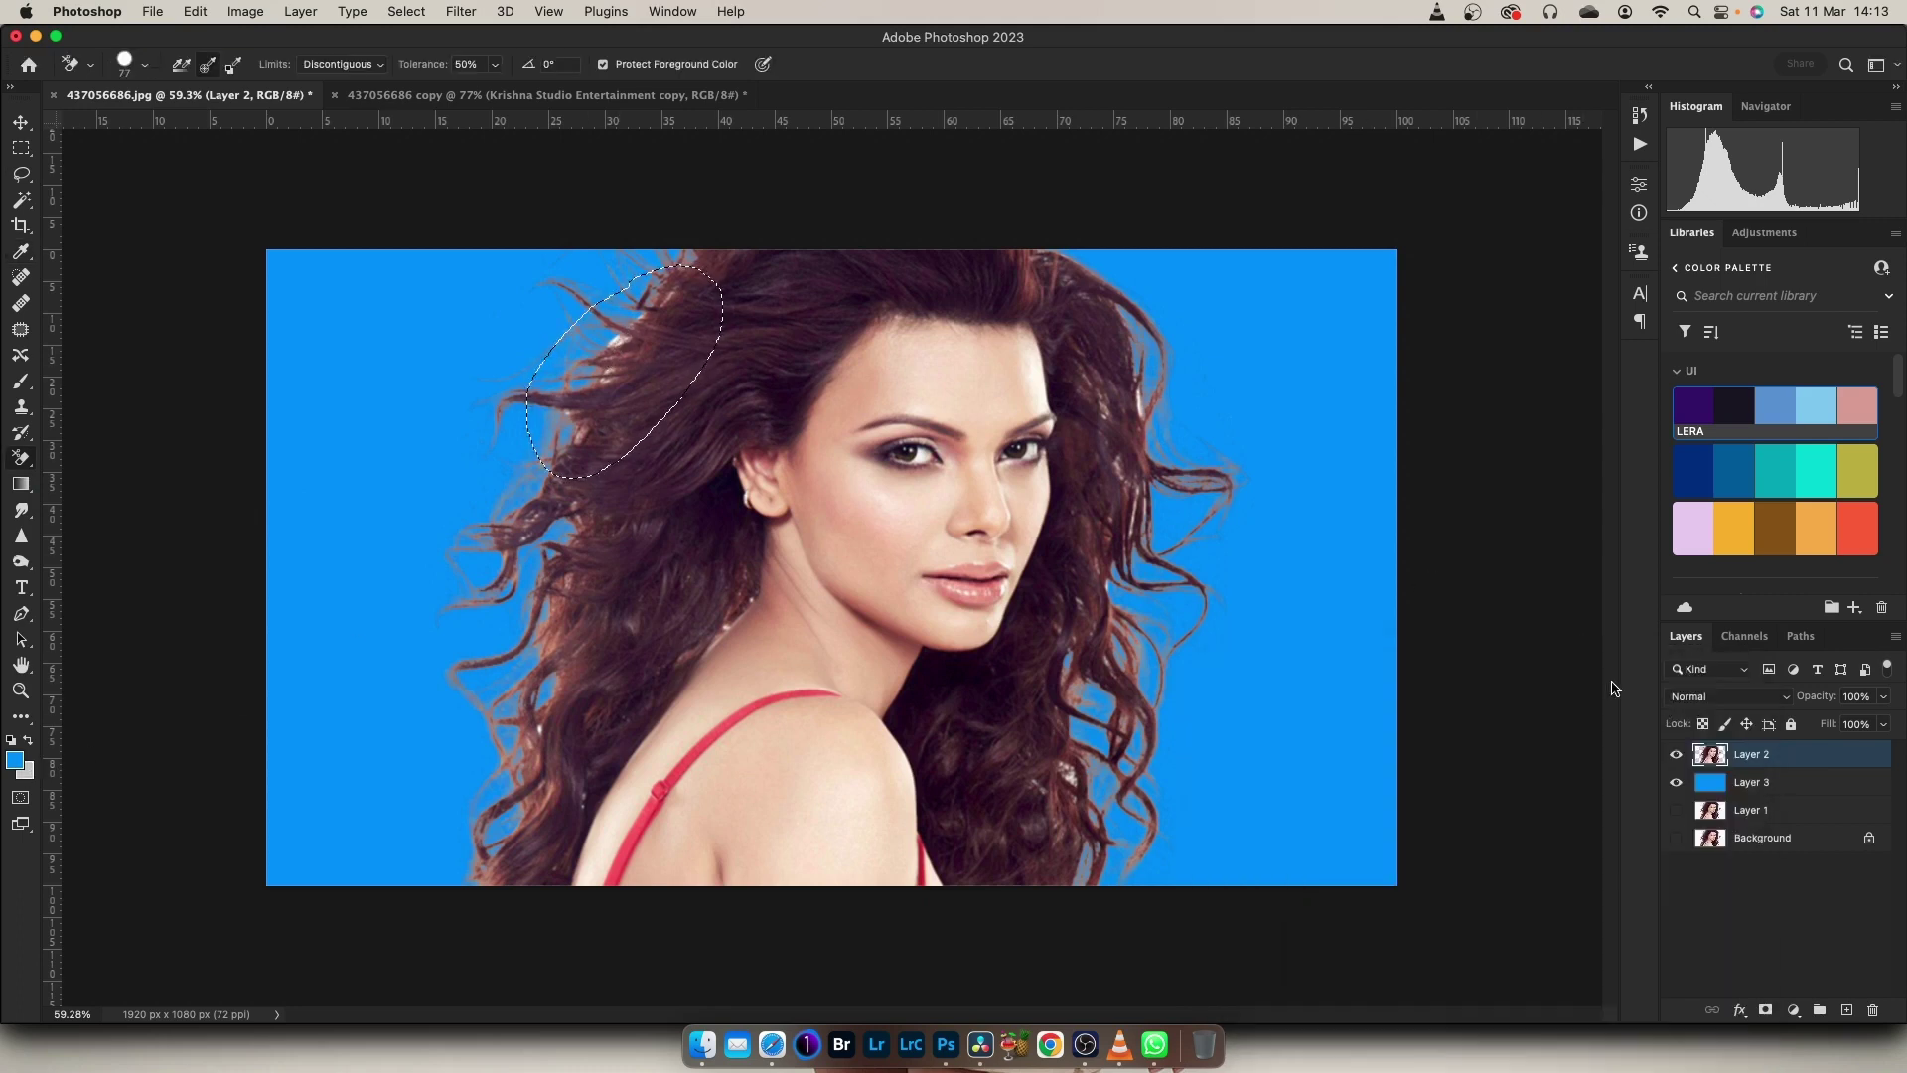
Erase the reddish fringe inside the upper-left hair selection
scroll(682, 396, up, 5)
drag(646, 398, 768, 637)
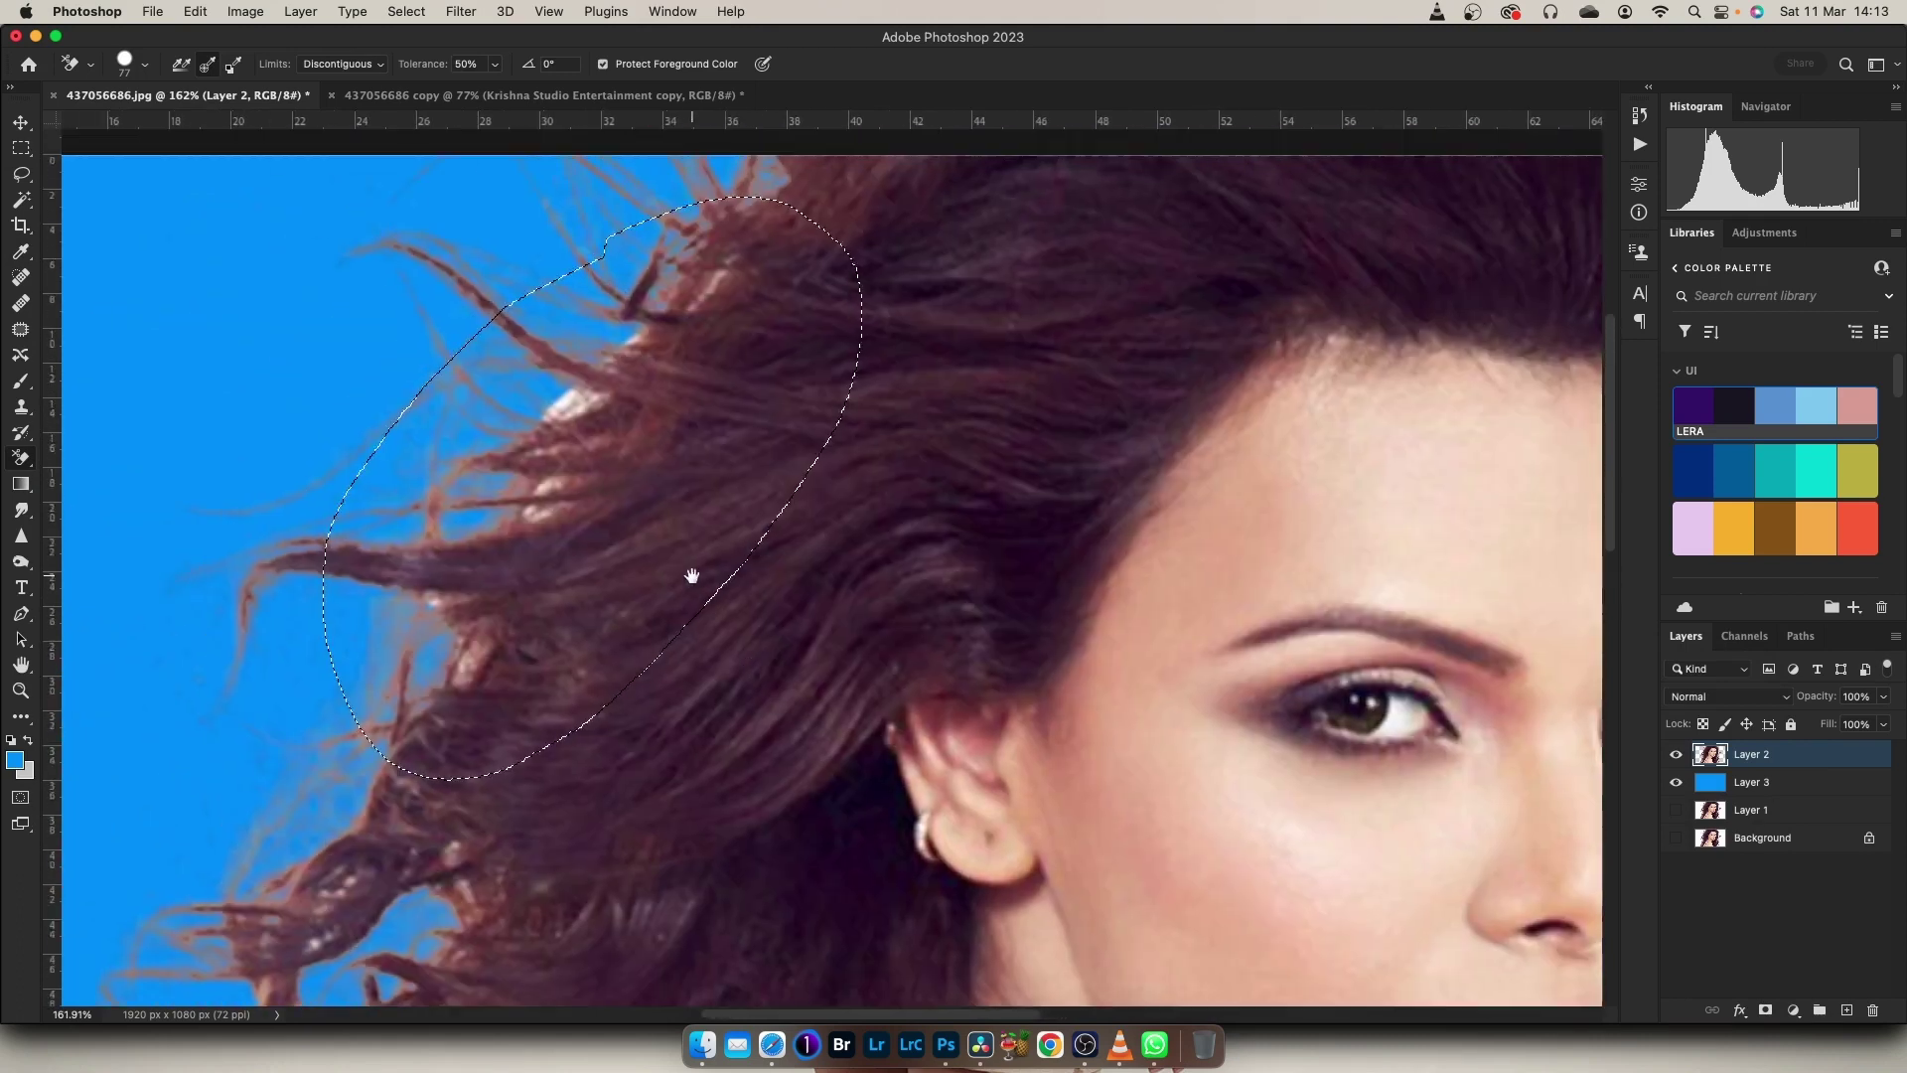
mouse_move(563, 413)
mouse_down()
mouse_move(398, 661)
mouse_move(667, 264)
mouse_up()
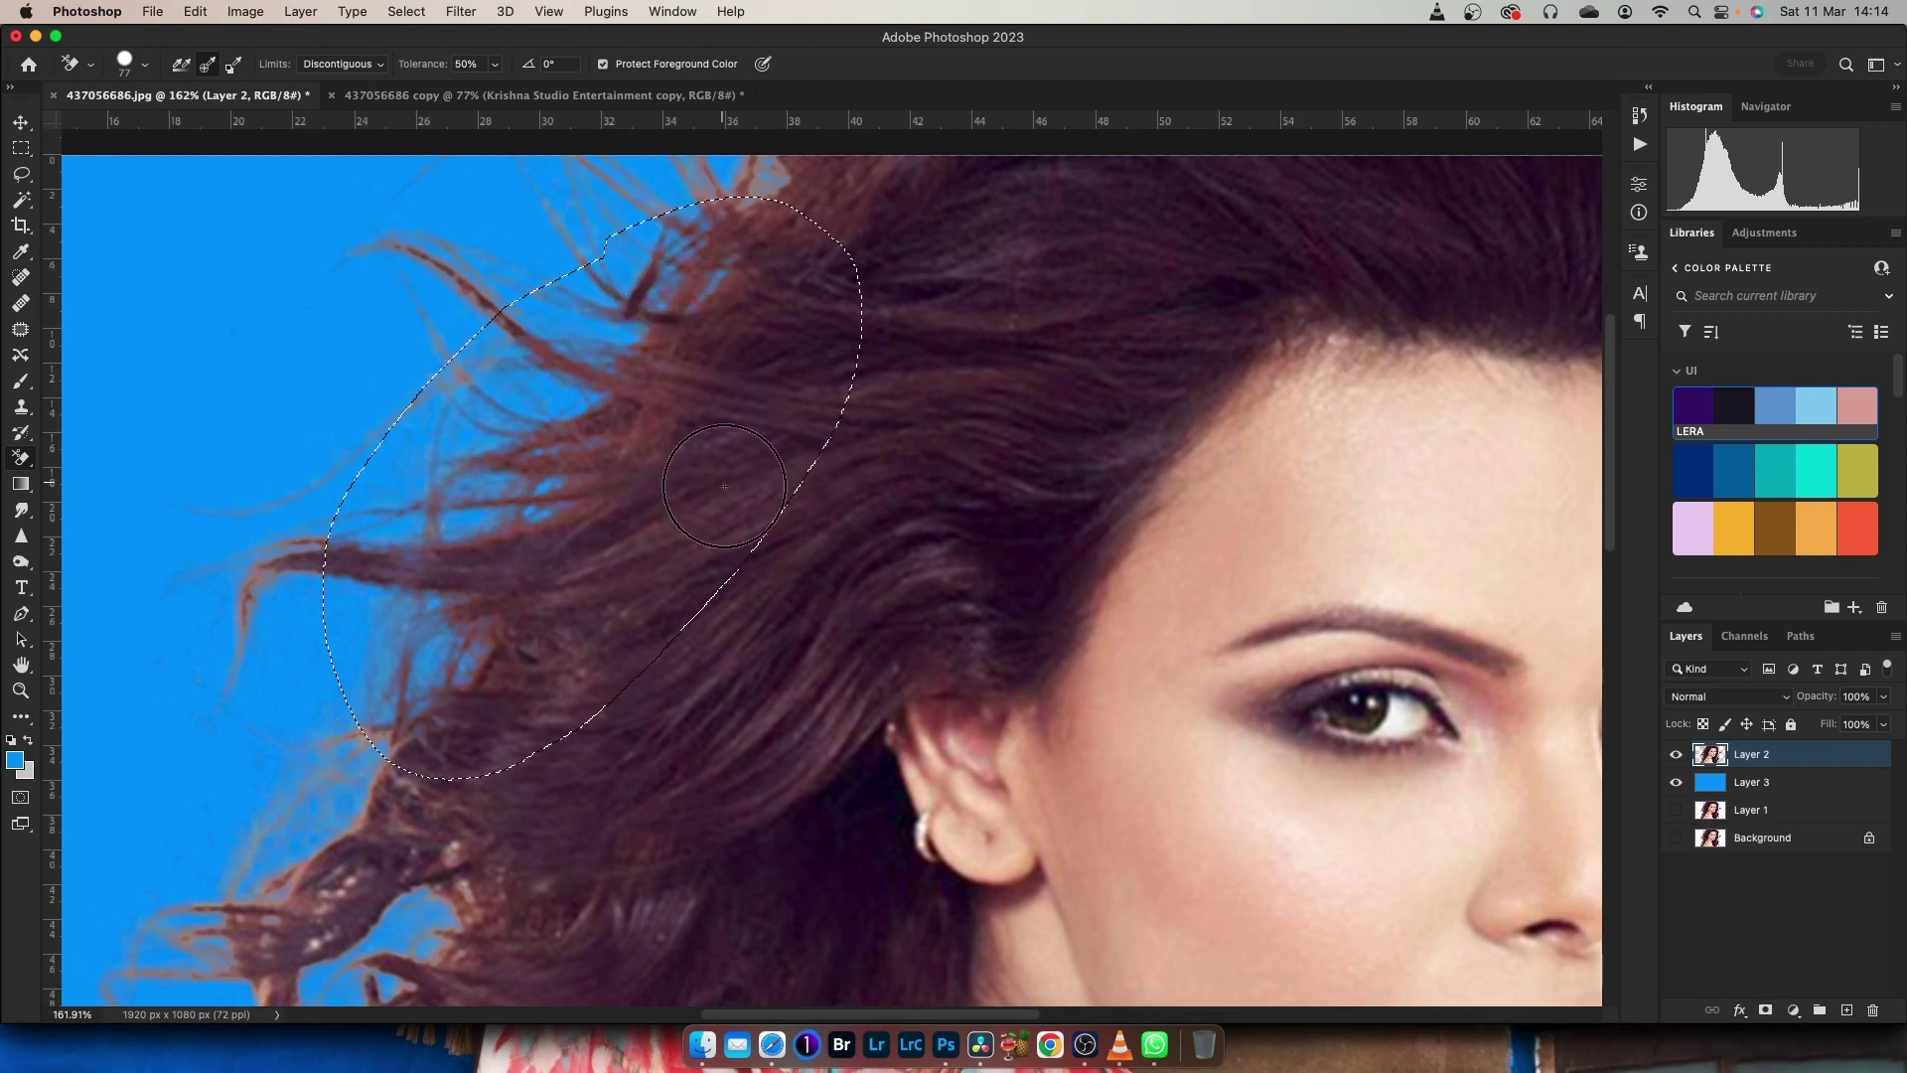
scroll(695, 397, down, 2)
drag(715, 519, 532, 512)
drag(1059, 486, 690, 523)
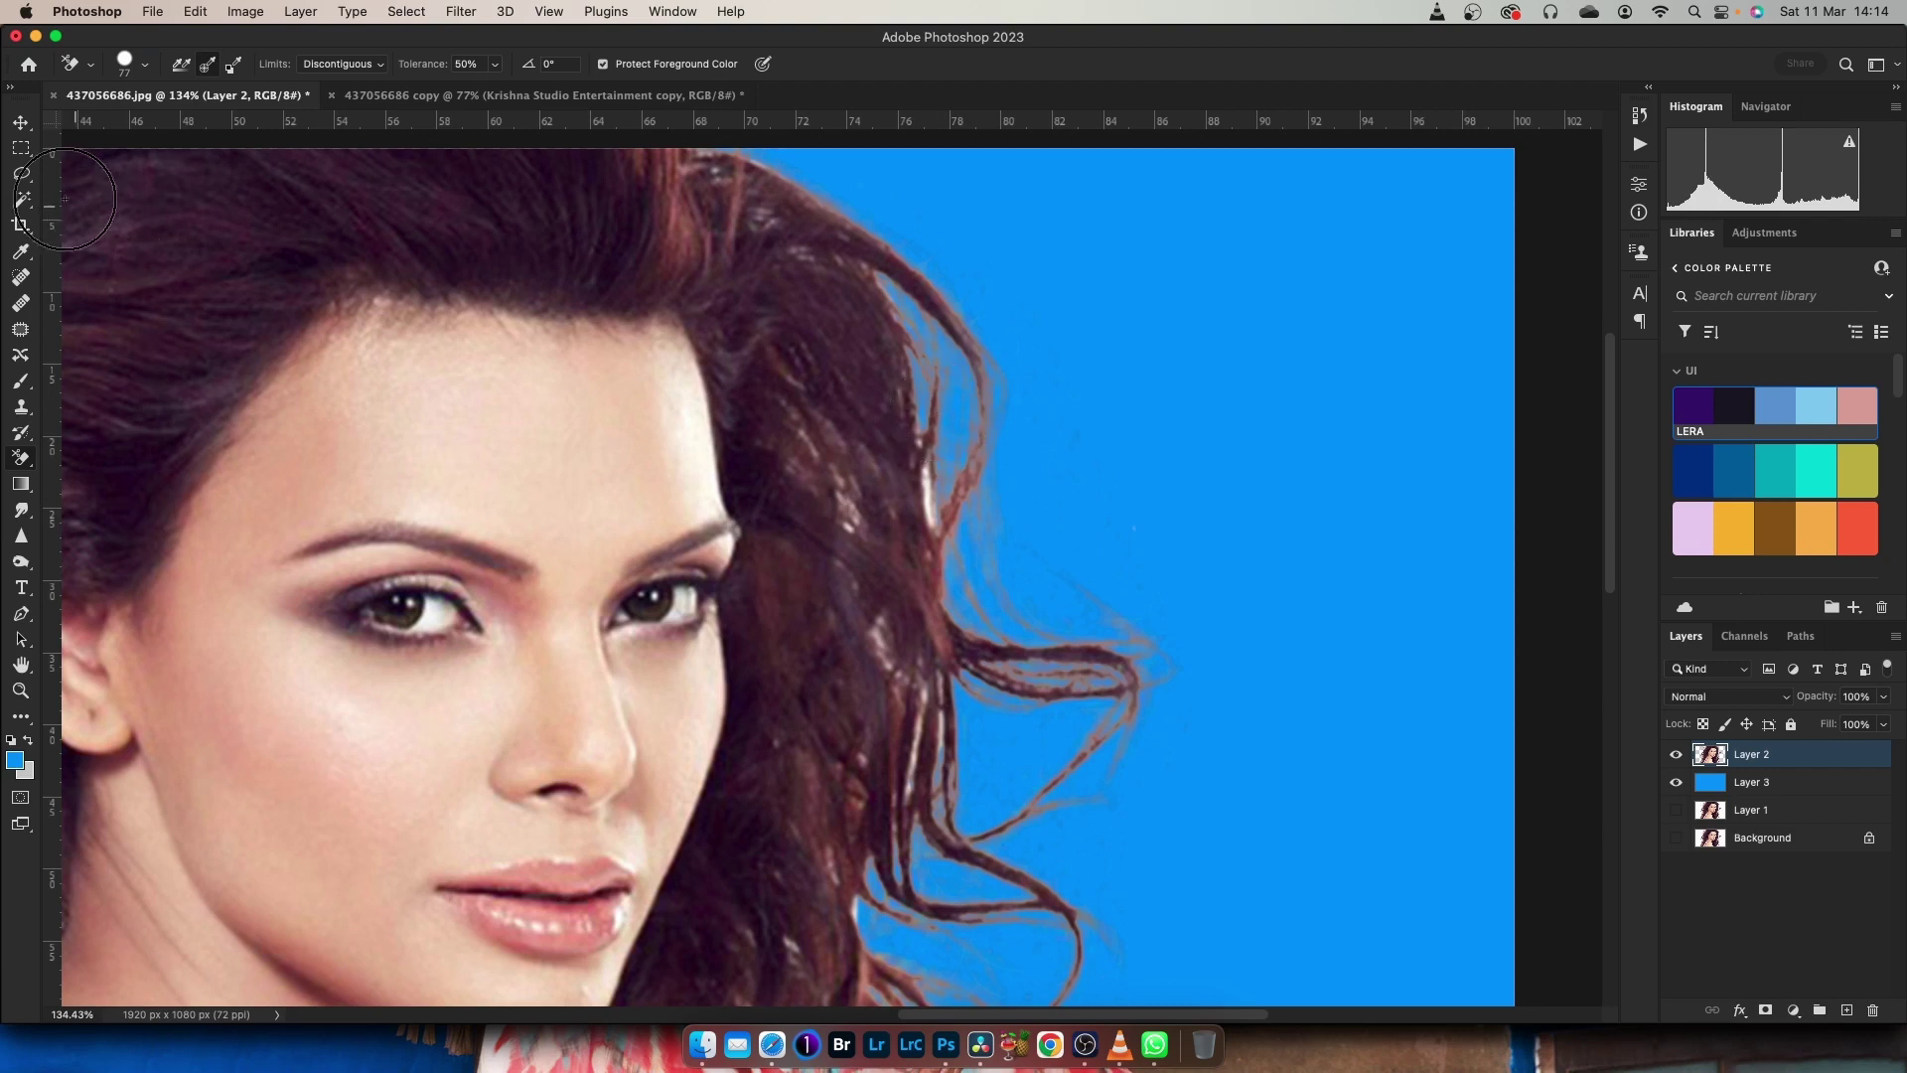
Lasso the hair strands curling off the right side of the face and call up Feather
click(27, 179)
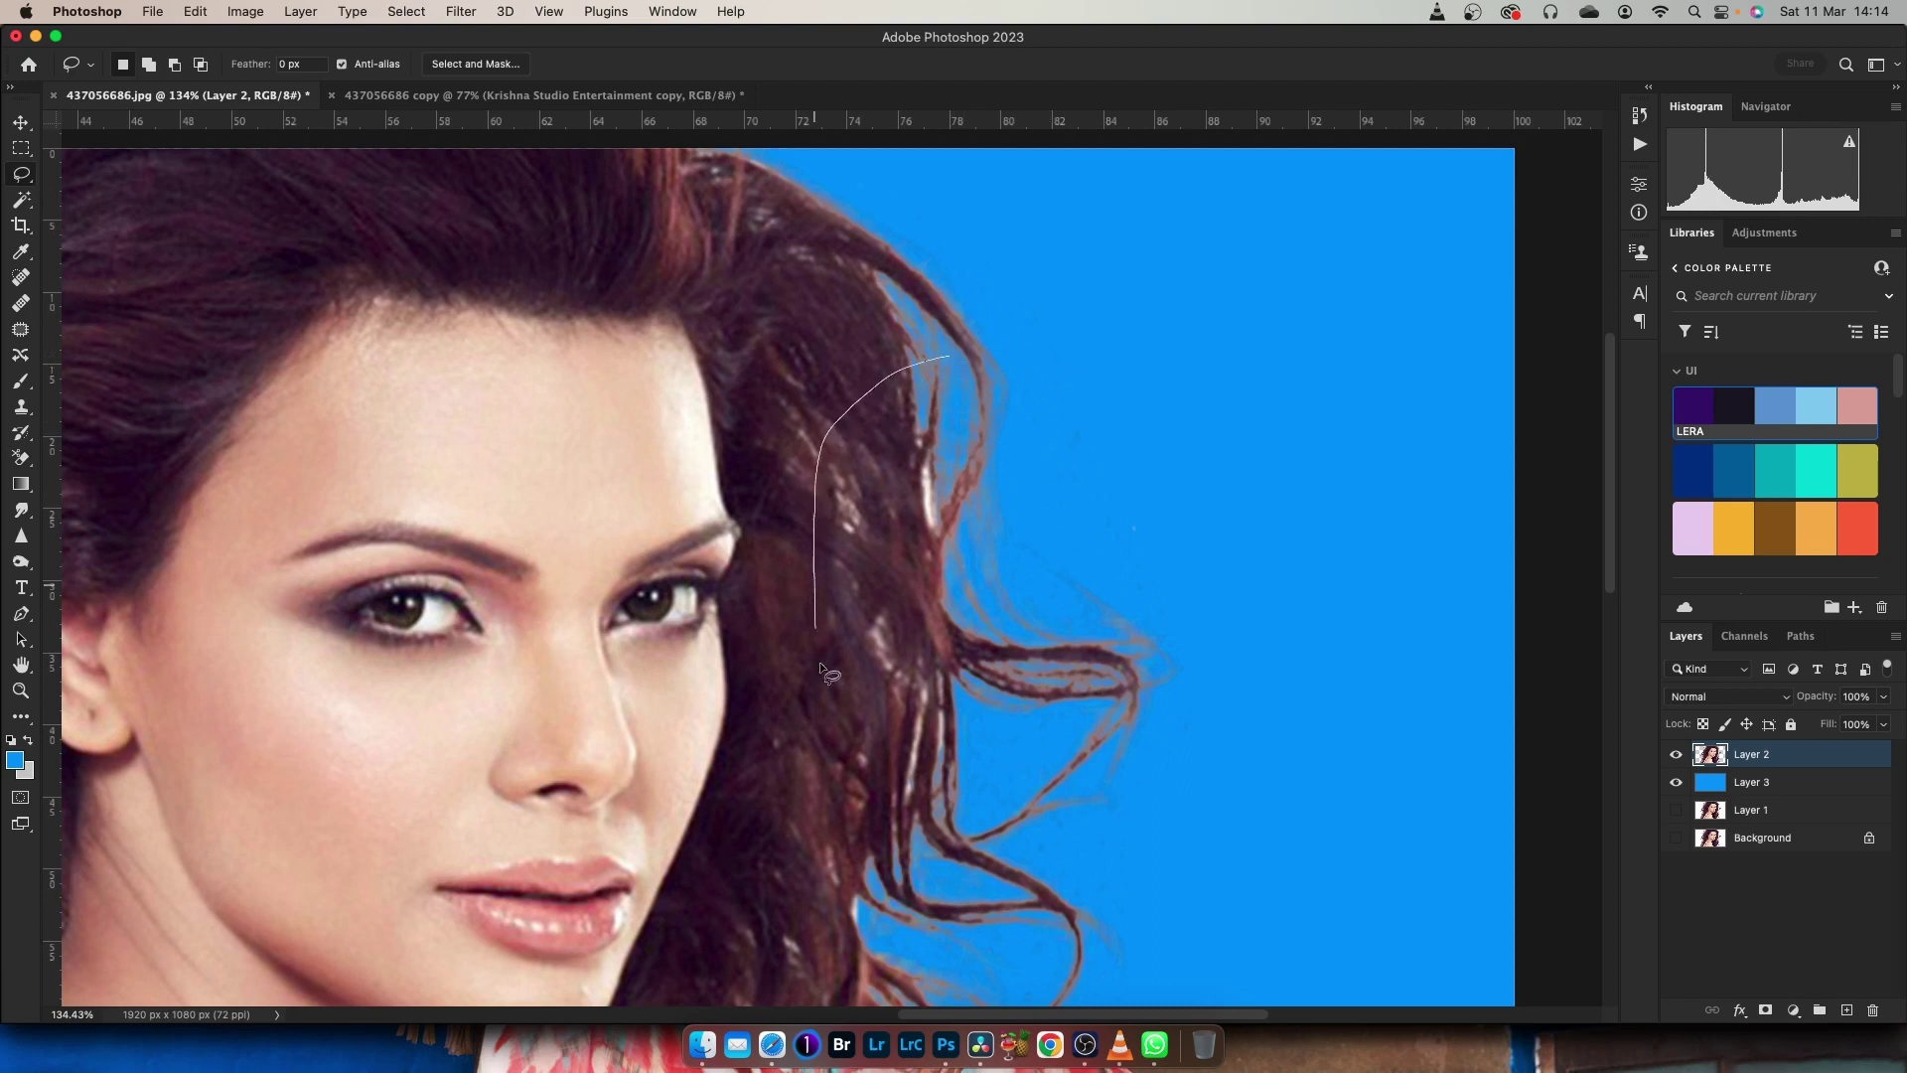
drag(820, 667, 852, 793)
drag(1026, 395, 951, 351)
right_click(897, 493)
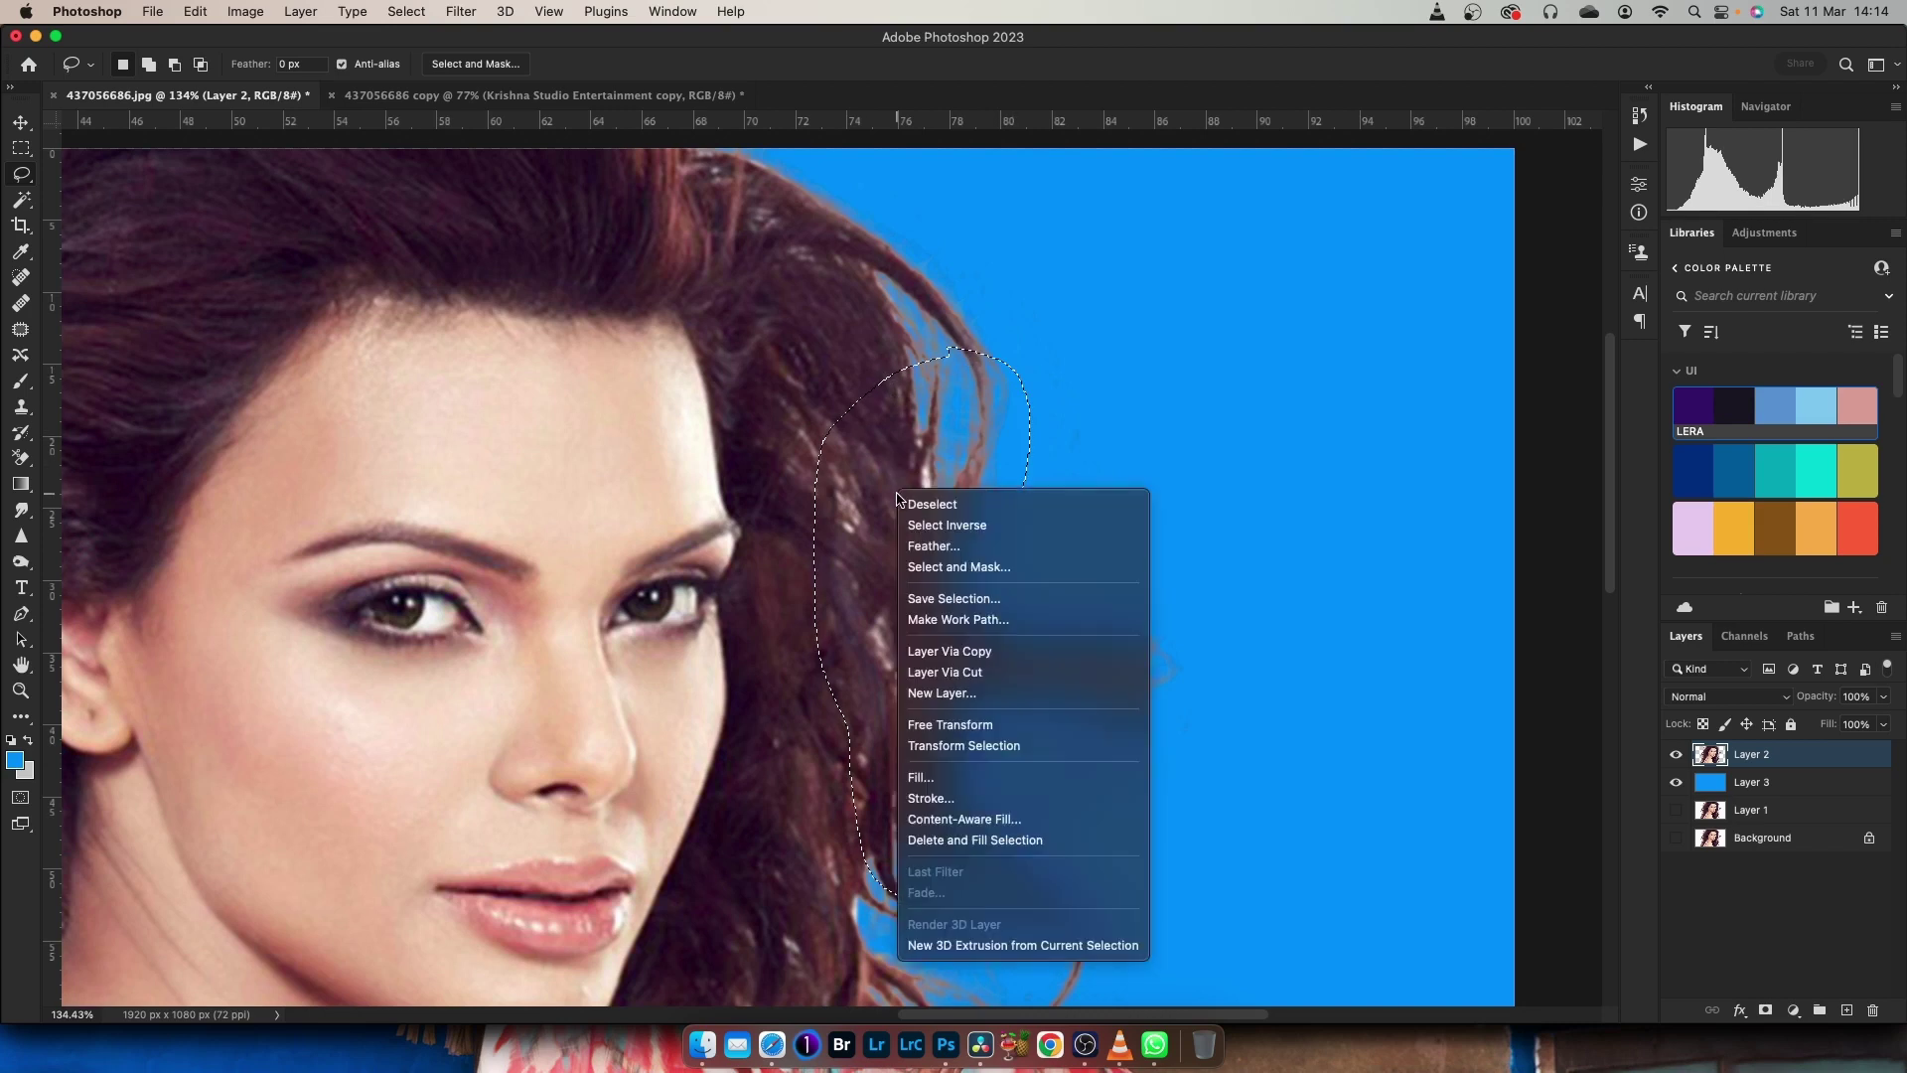
click(936, 552)
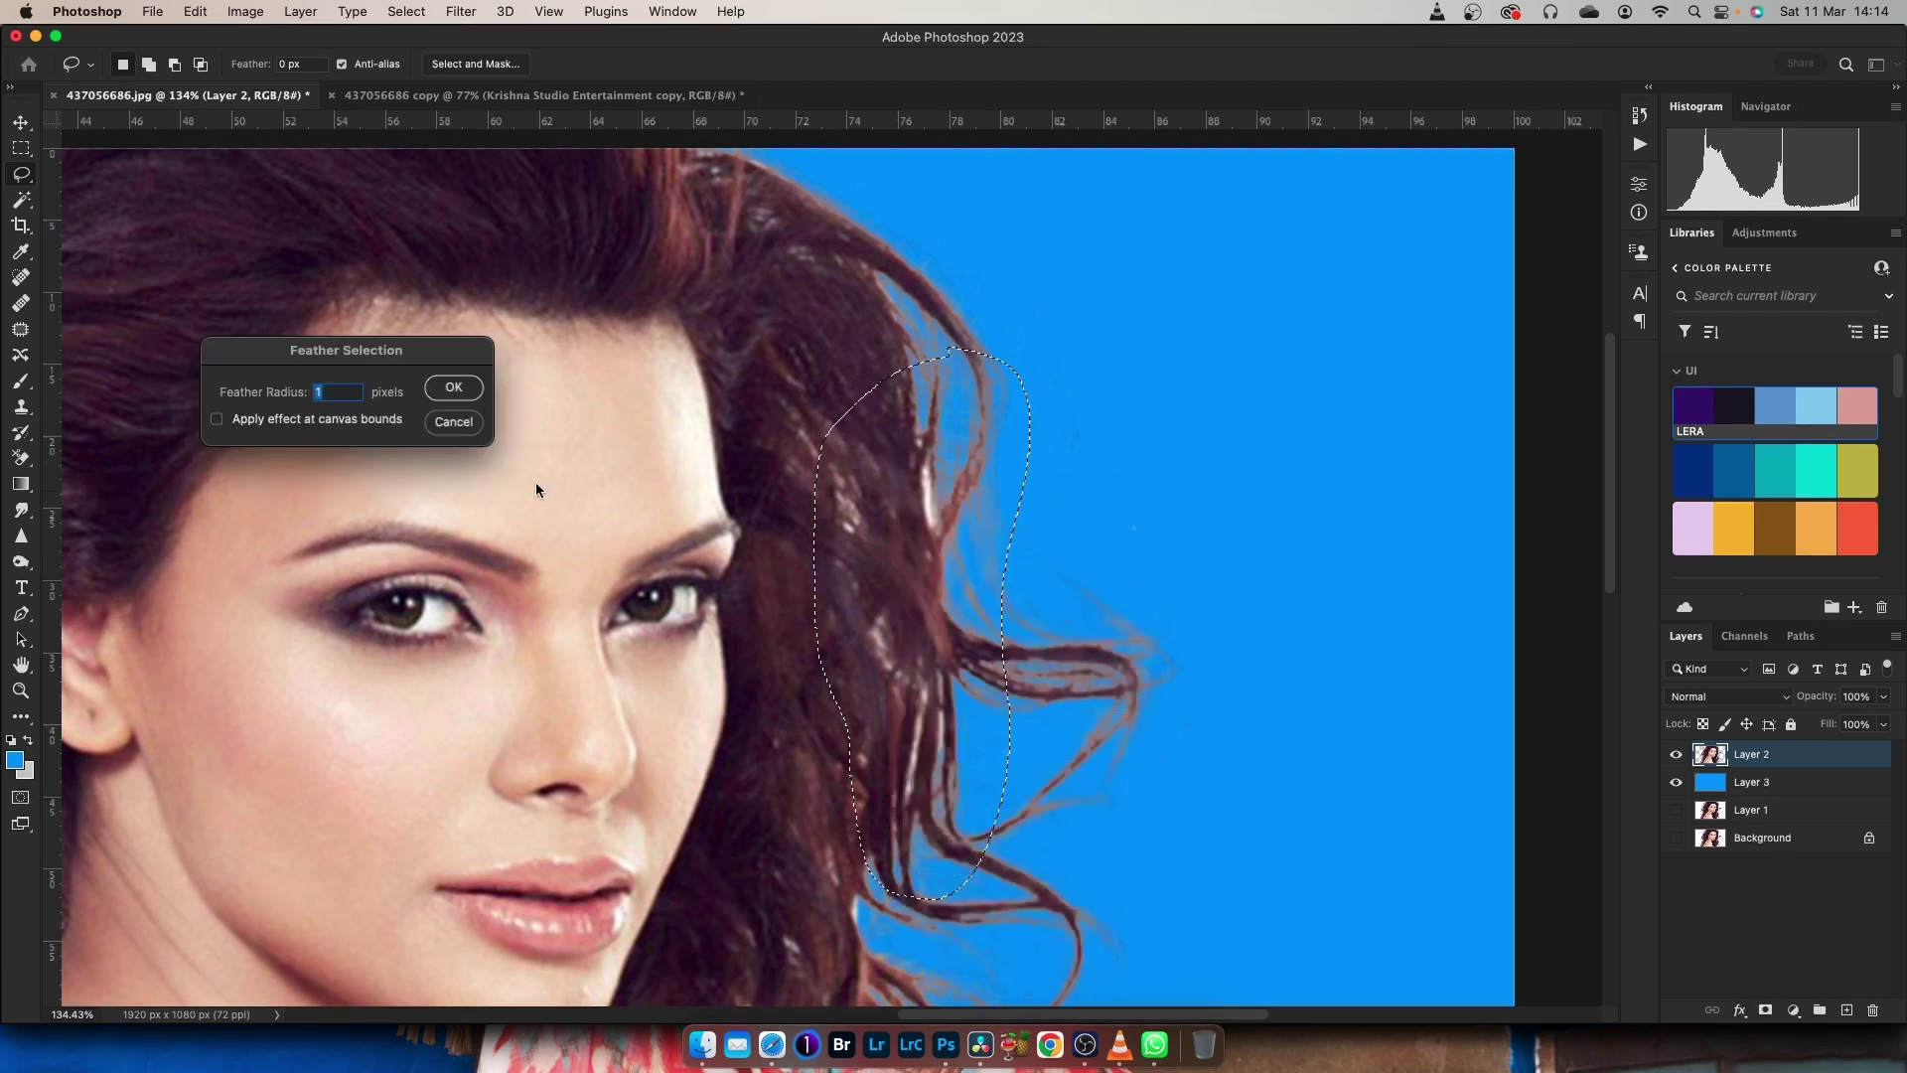
Apply a 1-pixel feather and sample the pale hair highlight as the background colour
click(447, 389)
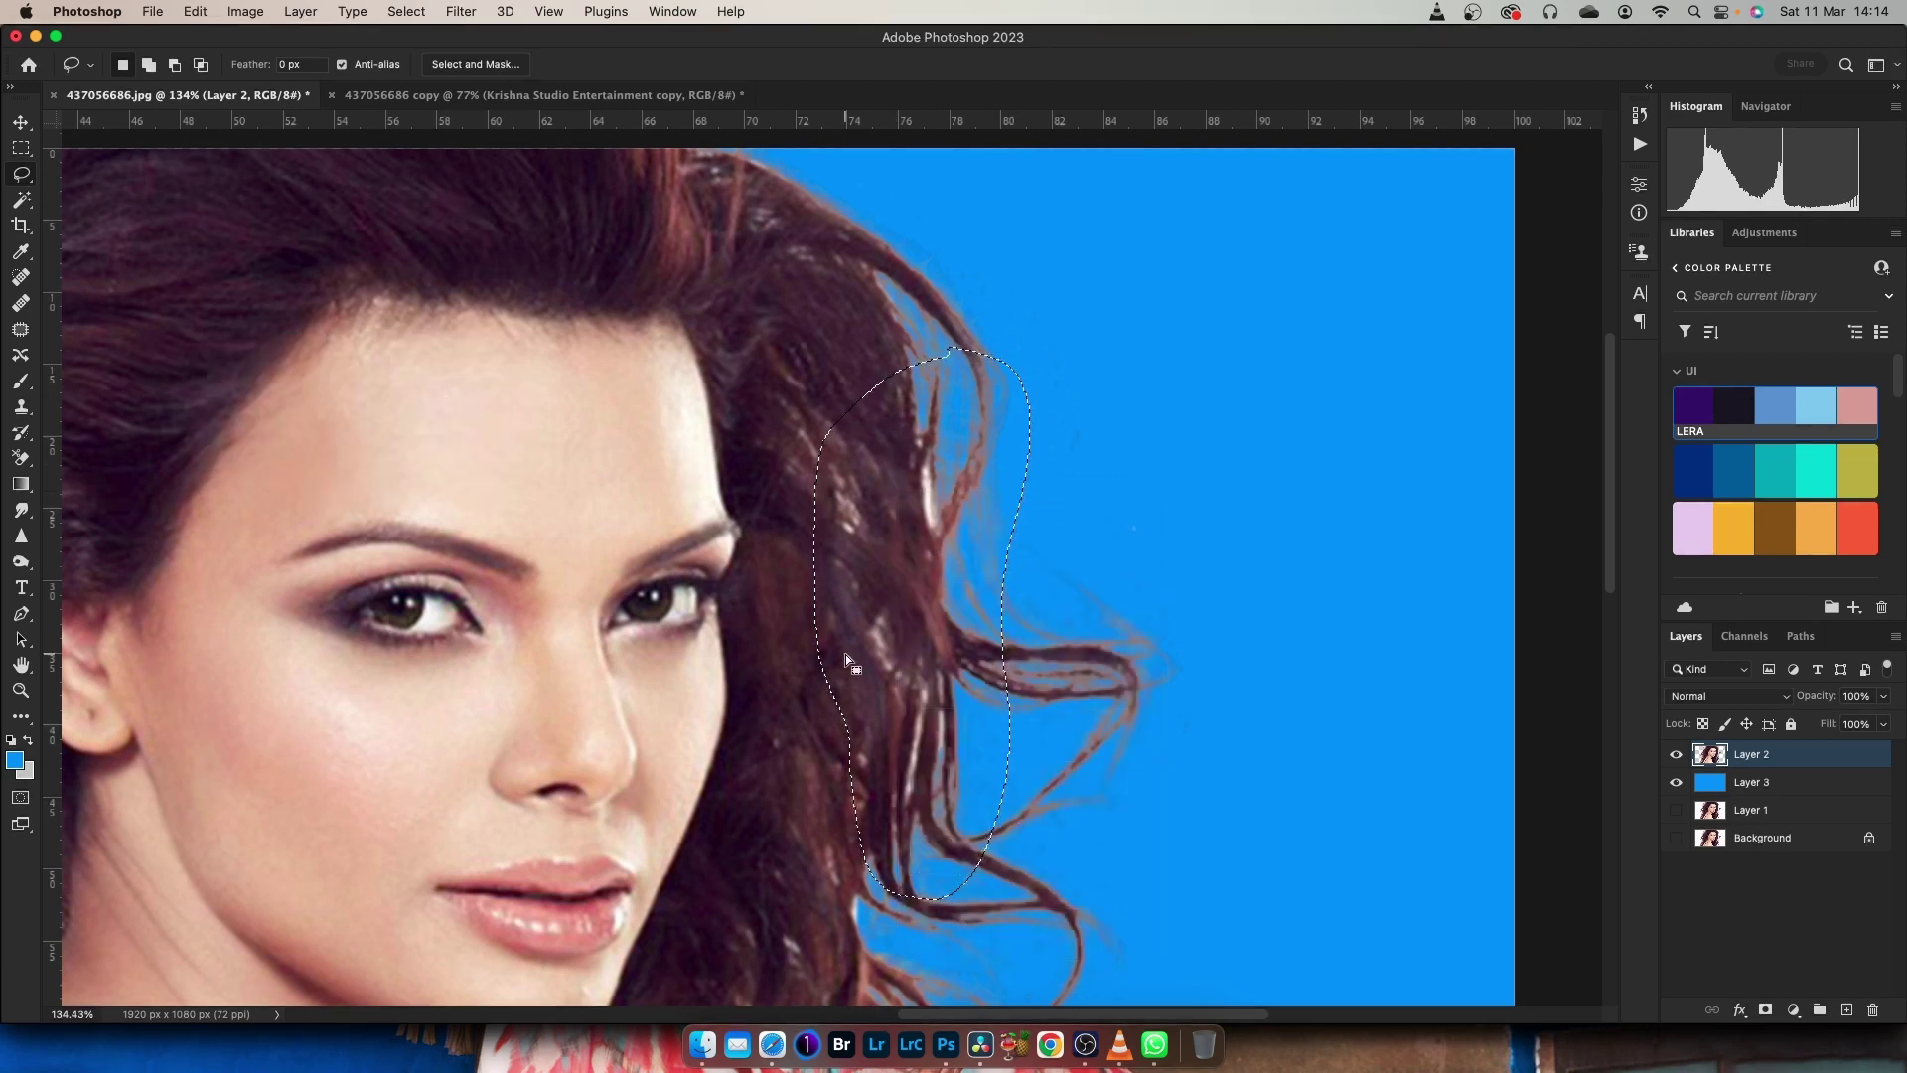
click(24, 458)
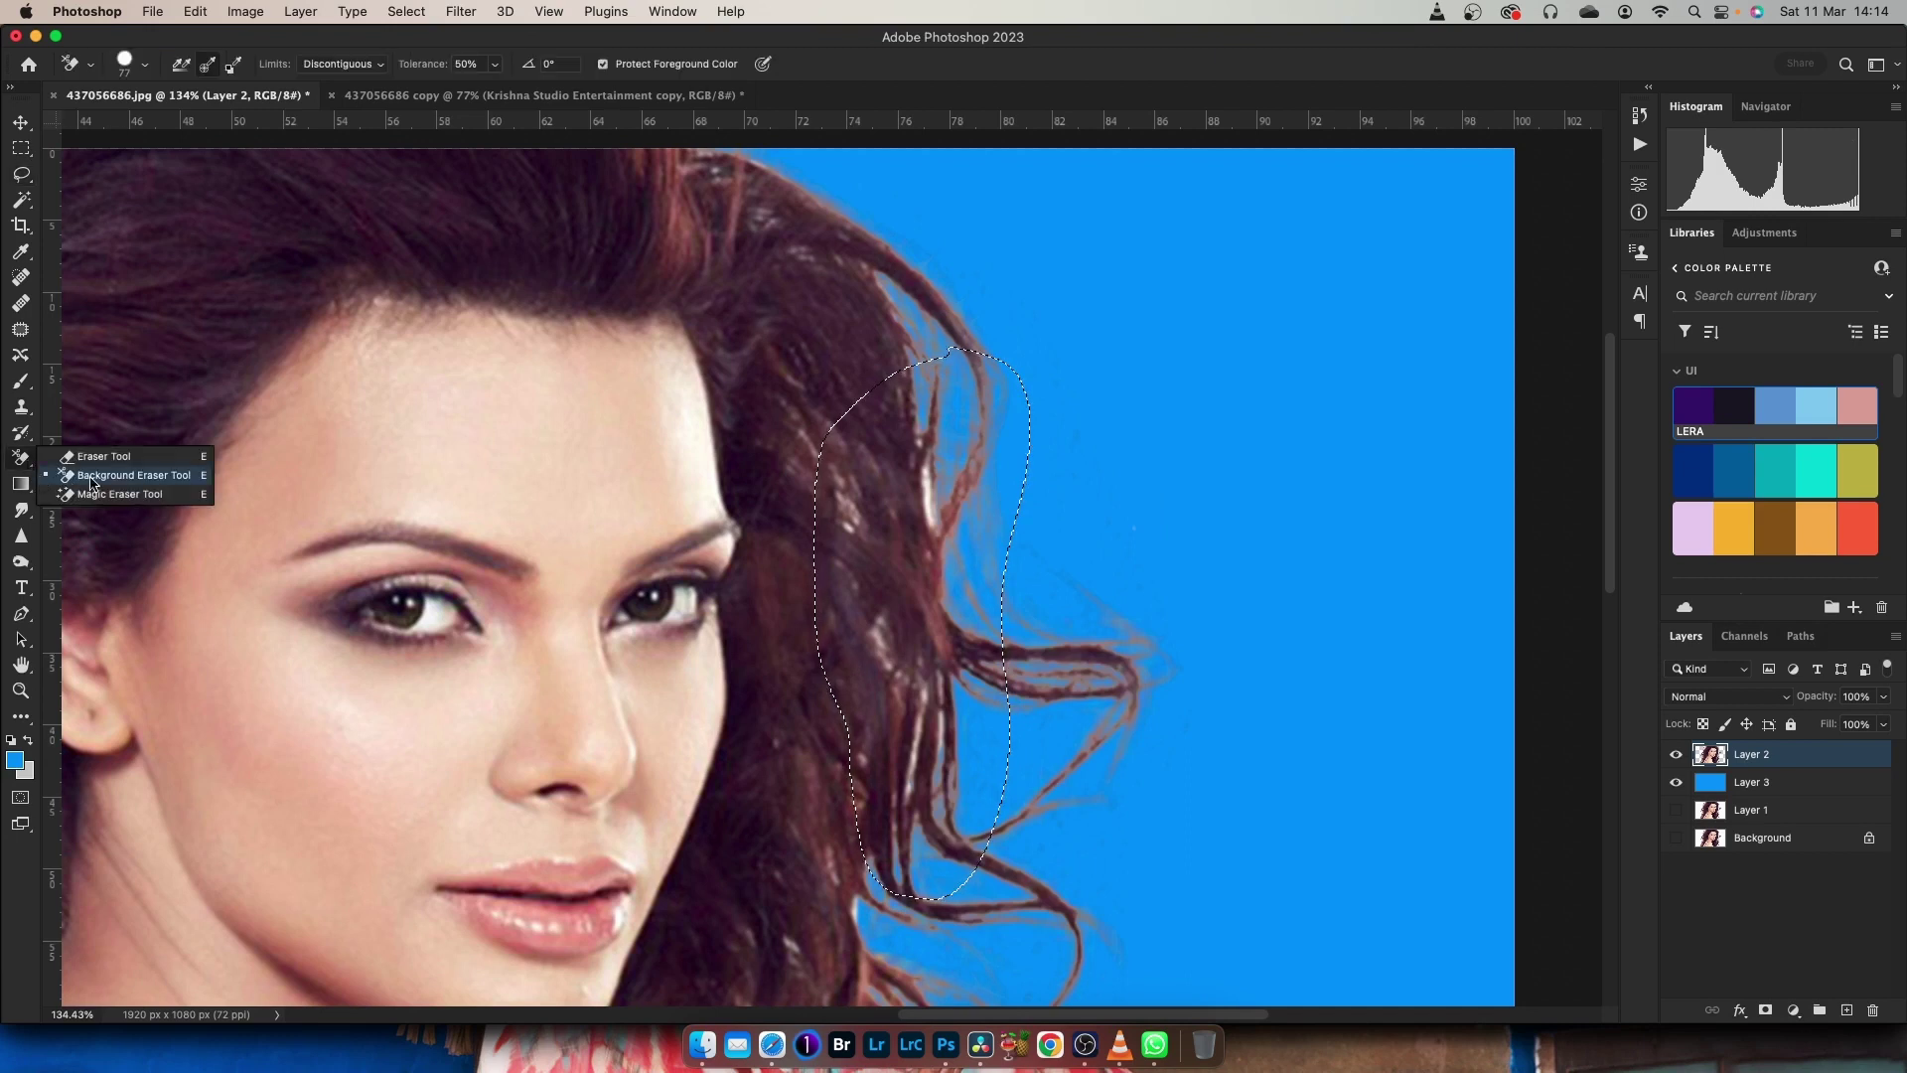
click(126, 477)
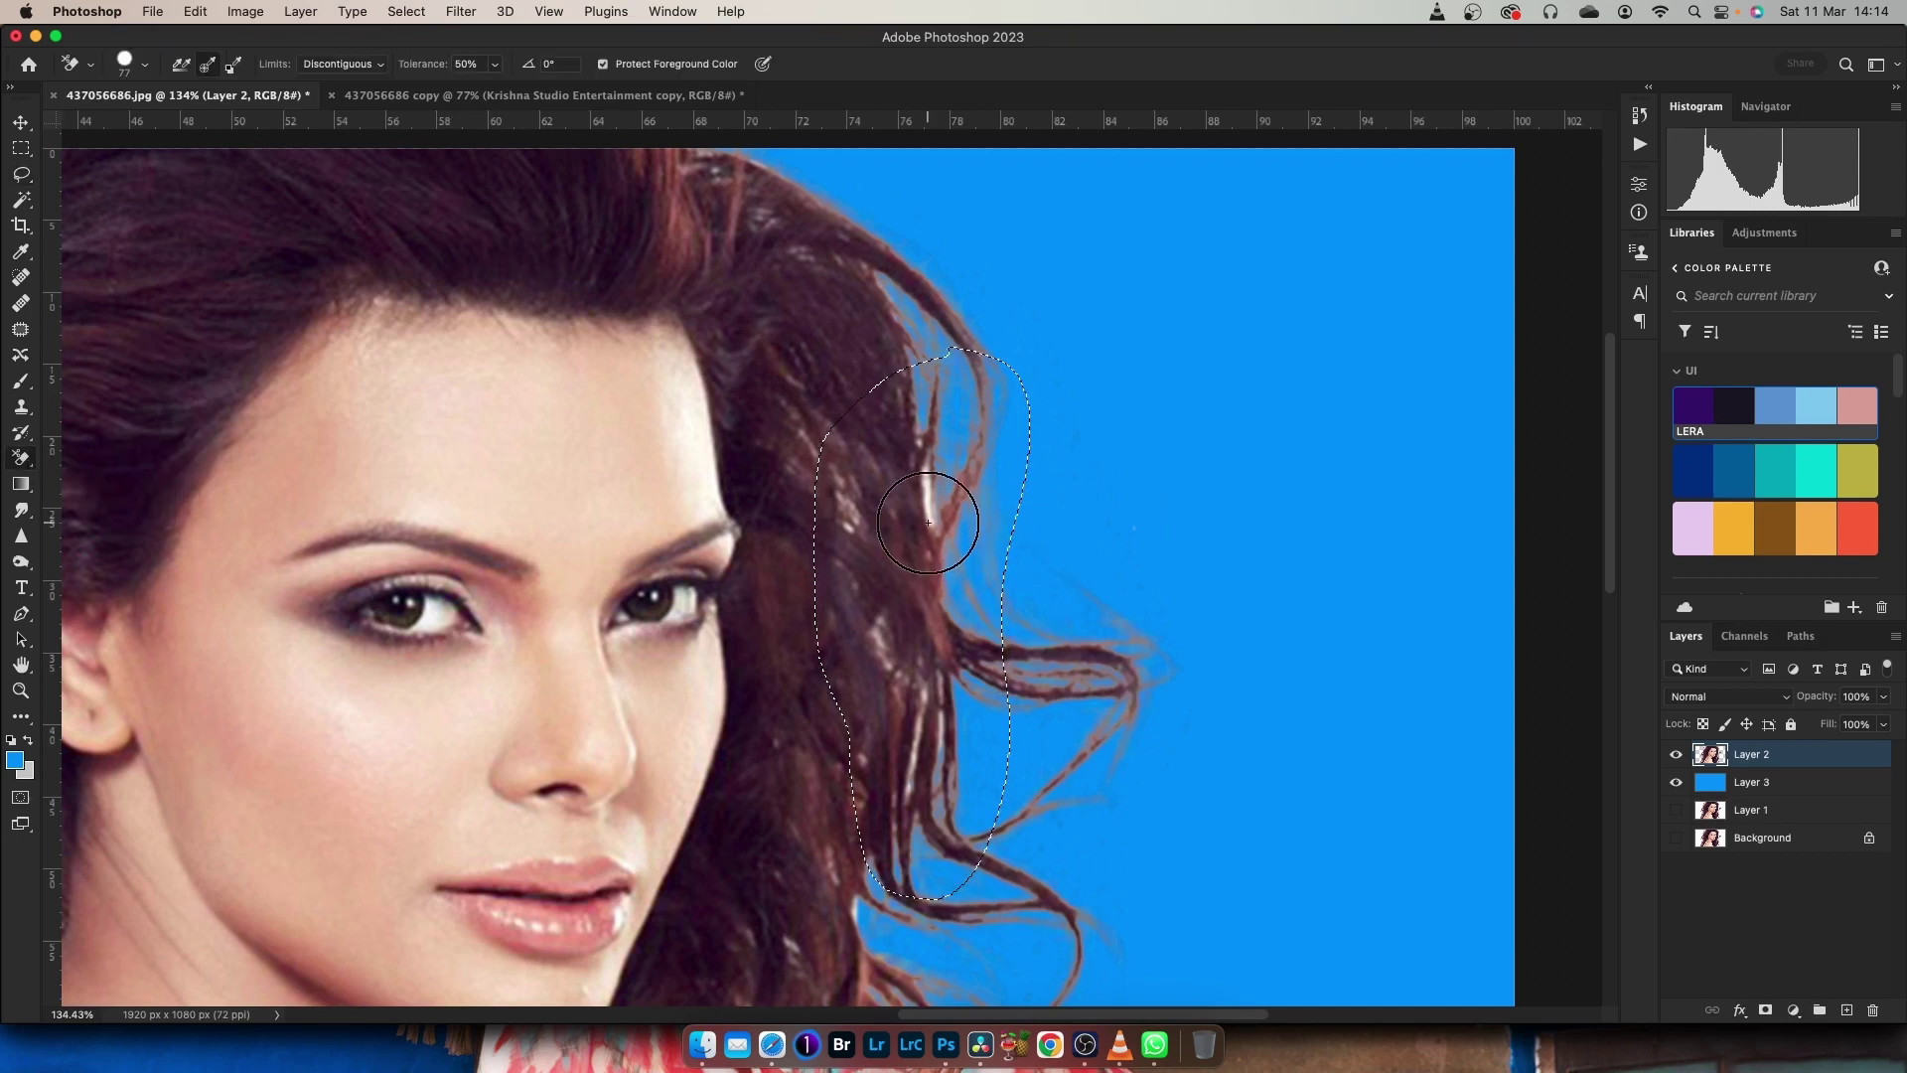
click(25, 770)
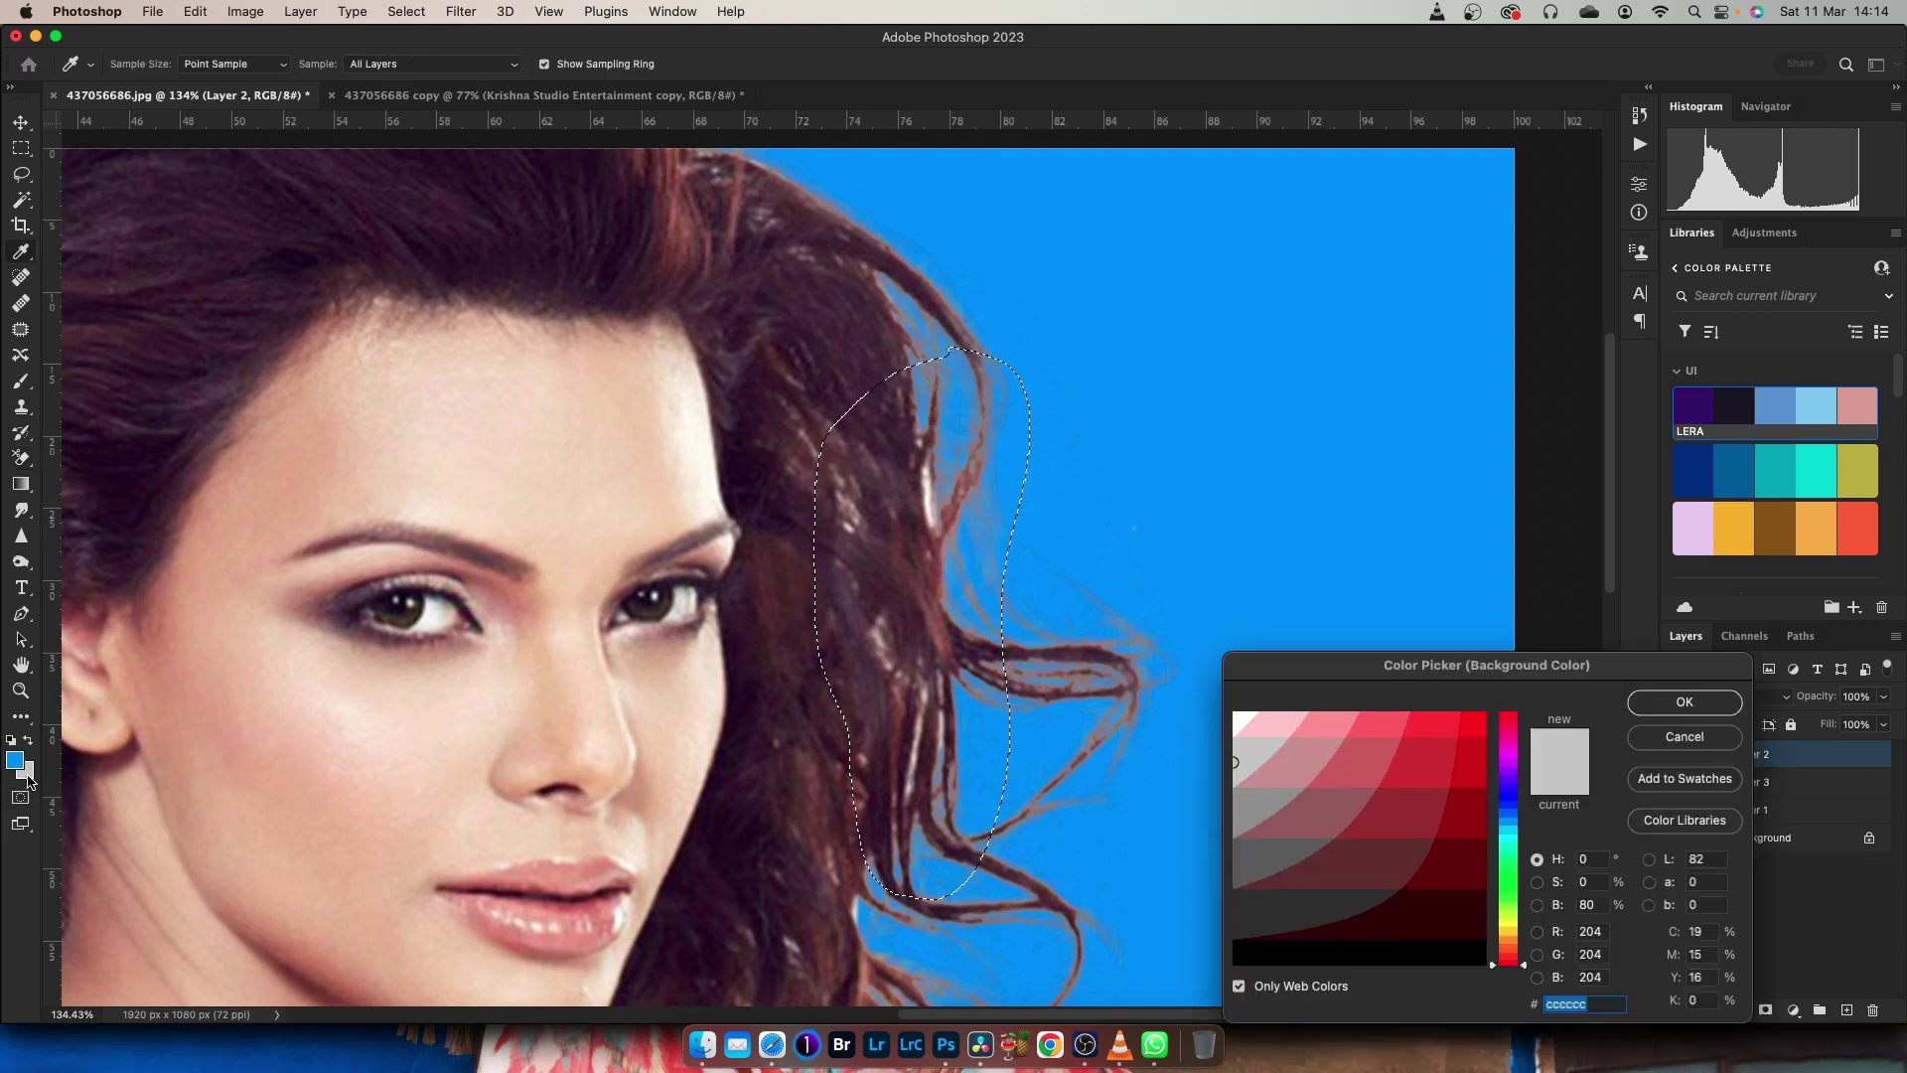
click(928, 501)
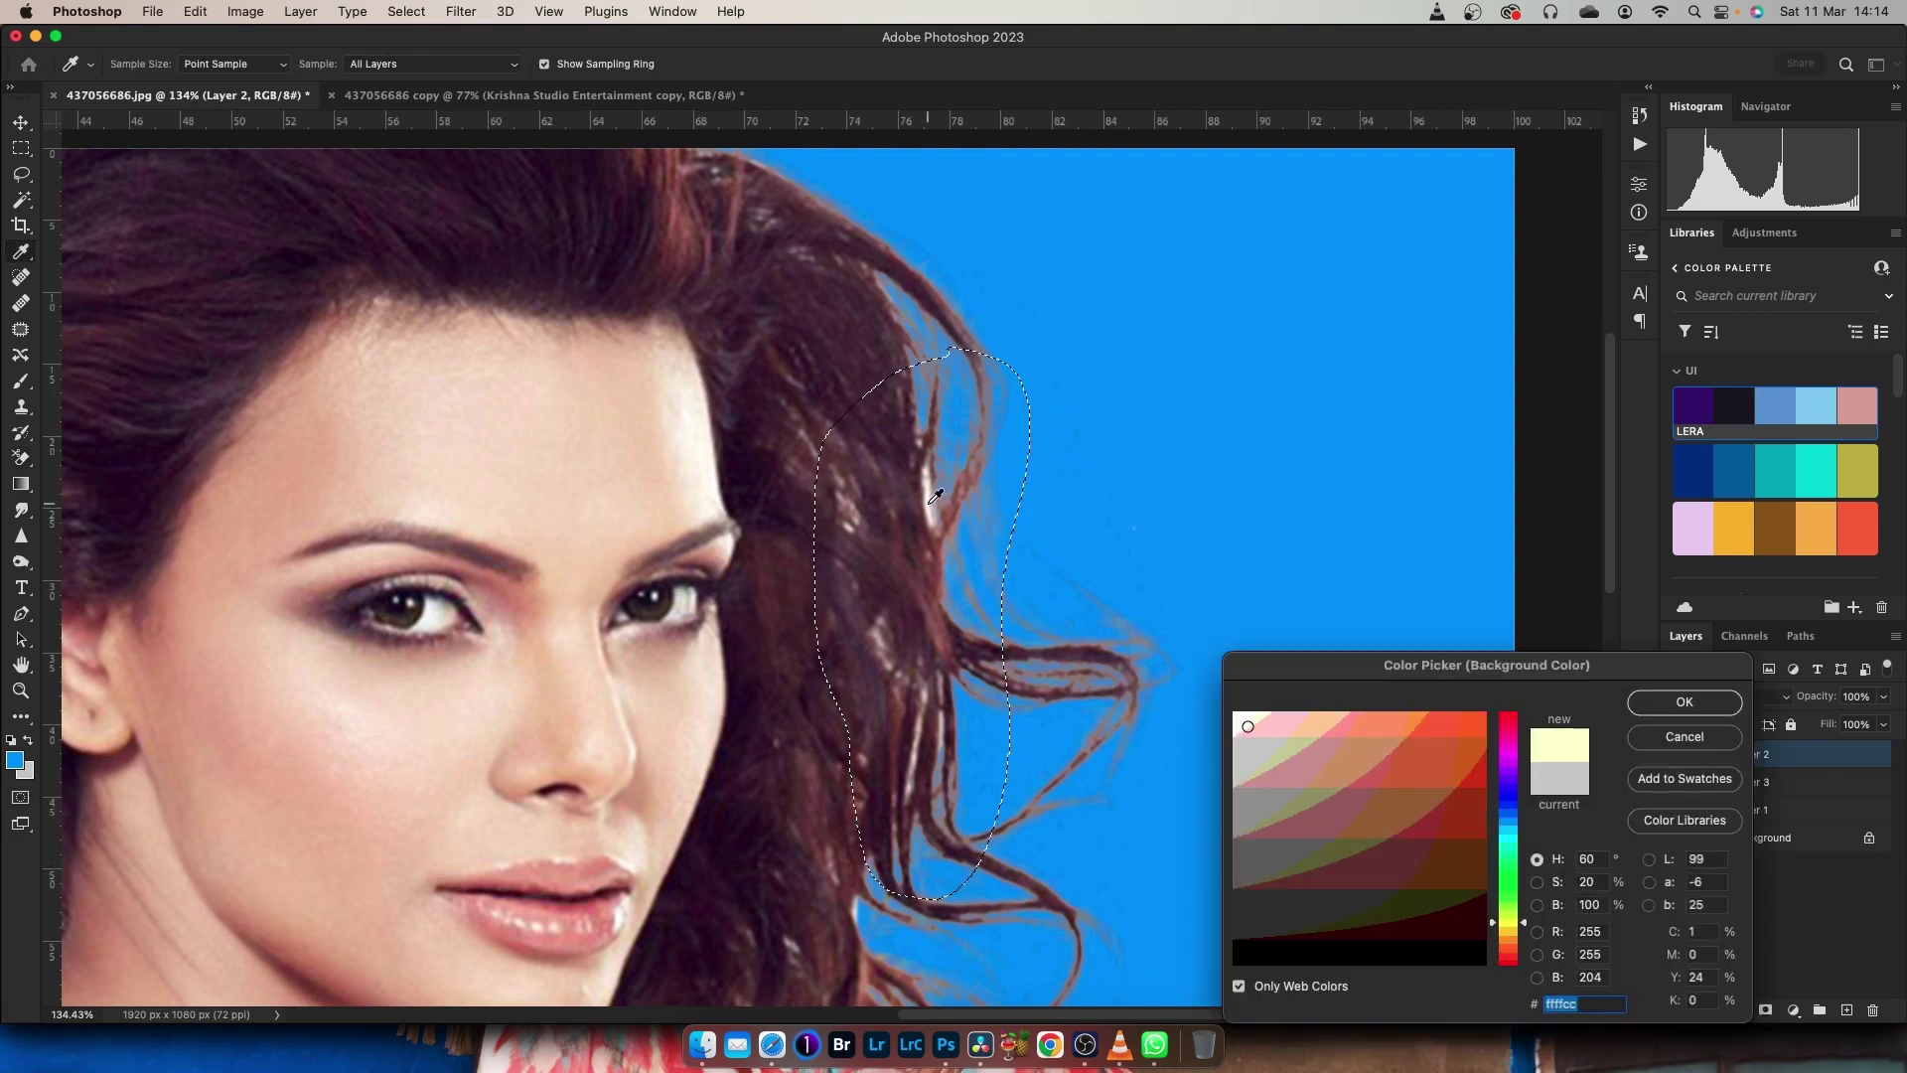
click(1636, 712)
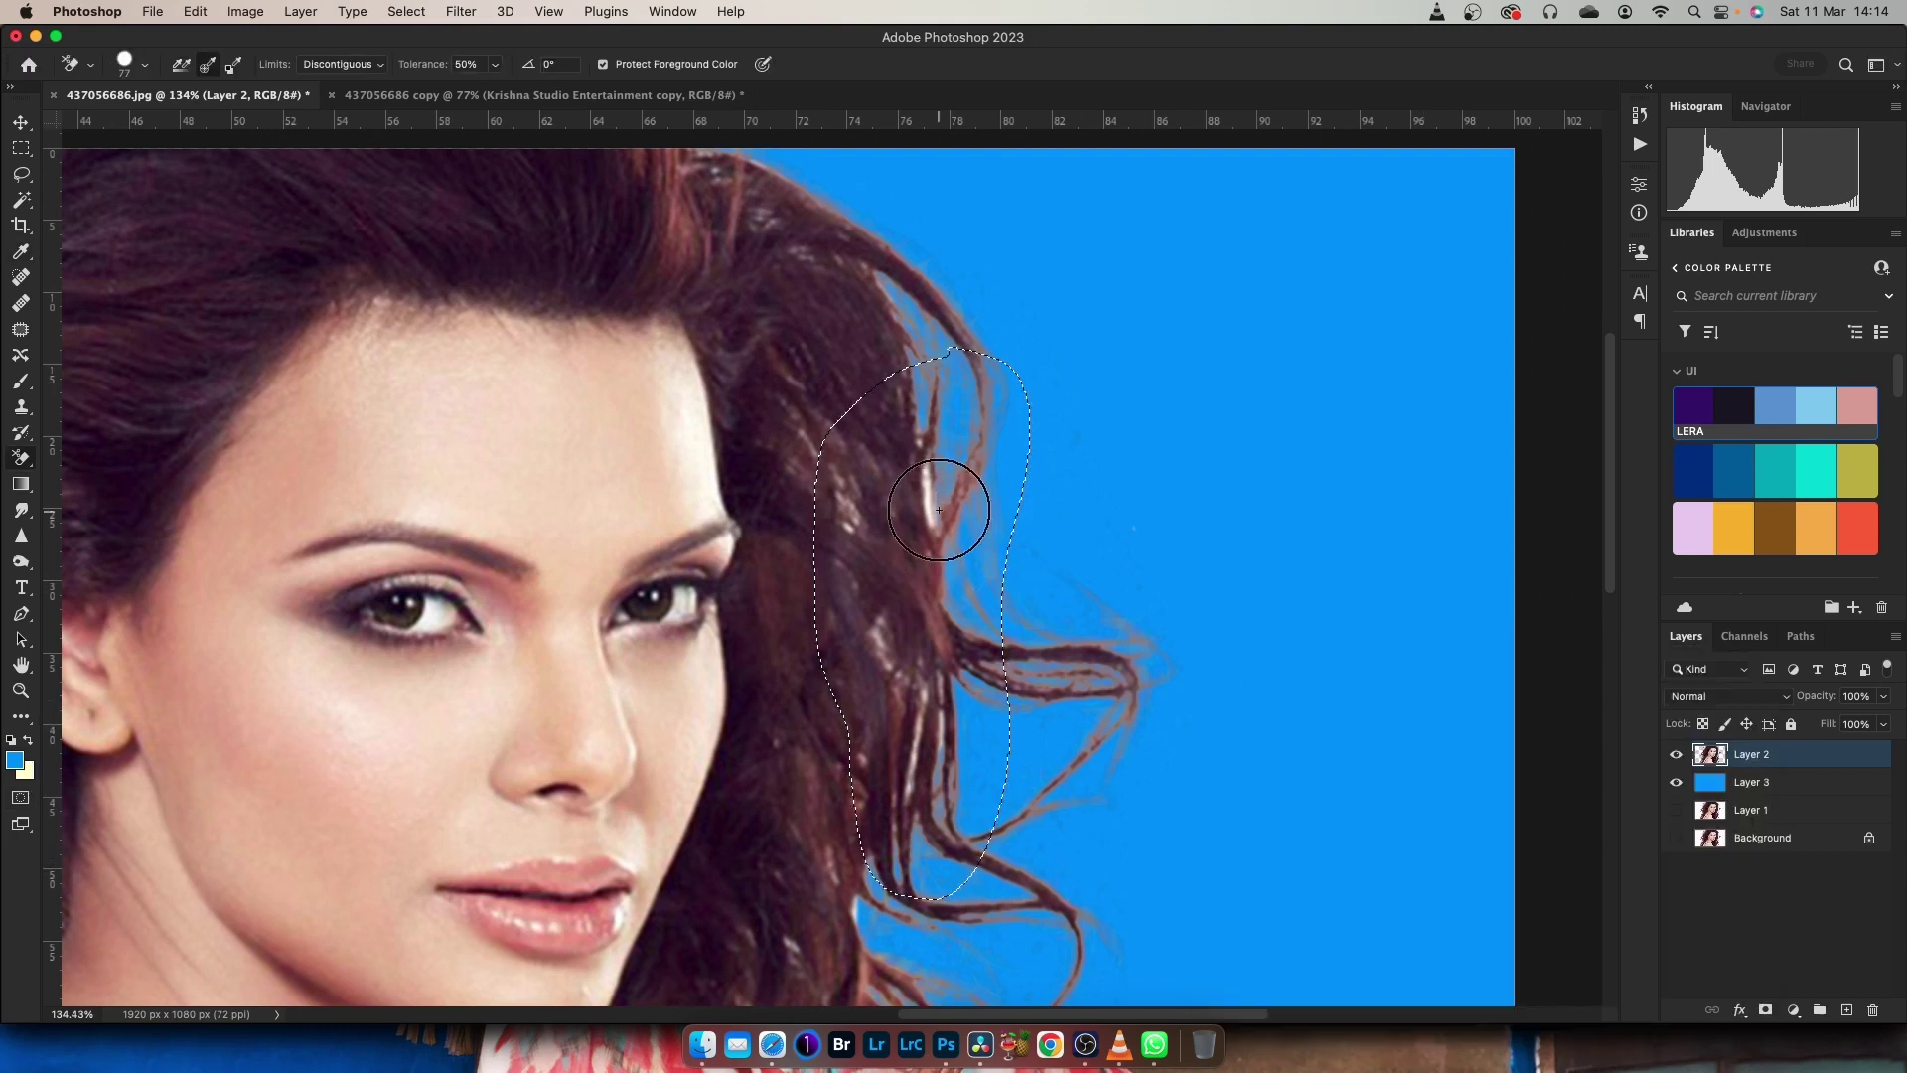
Erase the light fringe along the right-side hair strands, then fit the image in the window
mouse_move(924, 484)
mouse_down()
mouse_move(850, 473)
mouse_move(949, 674)
mouse_move(968, 844)
mouse_up()
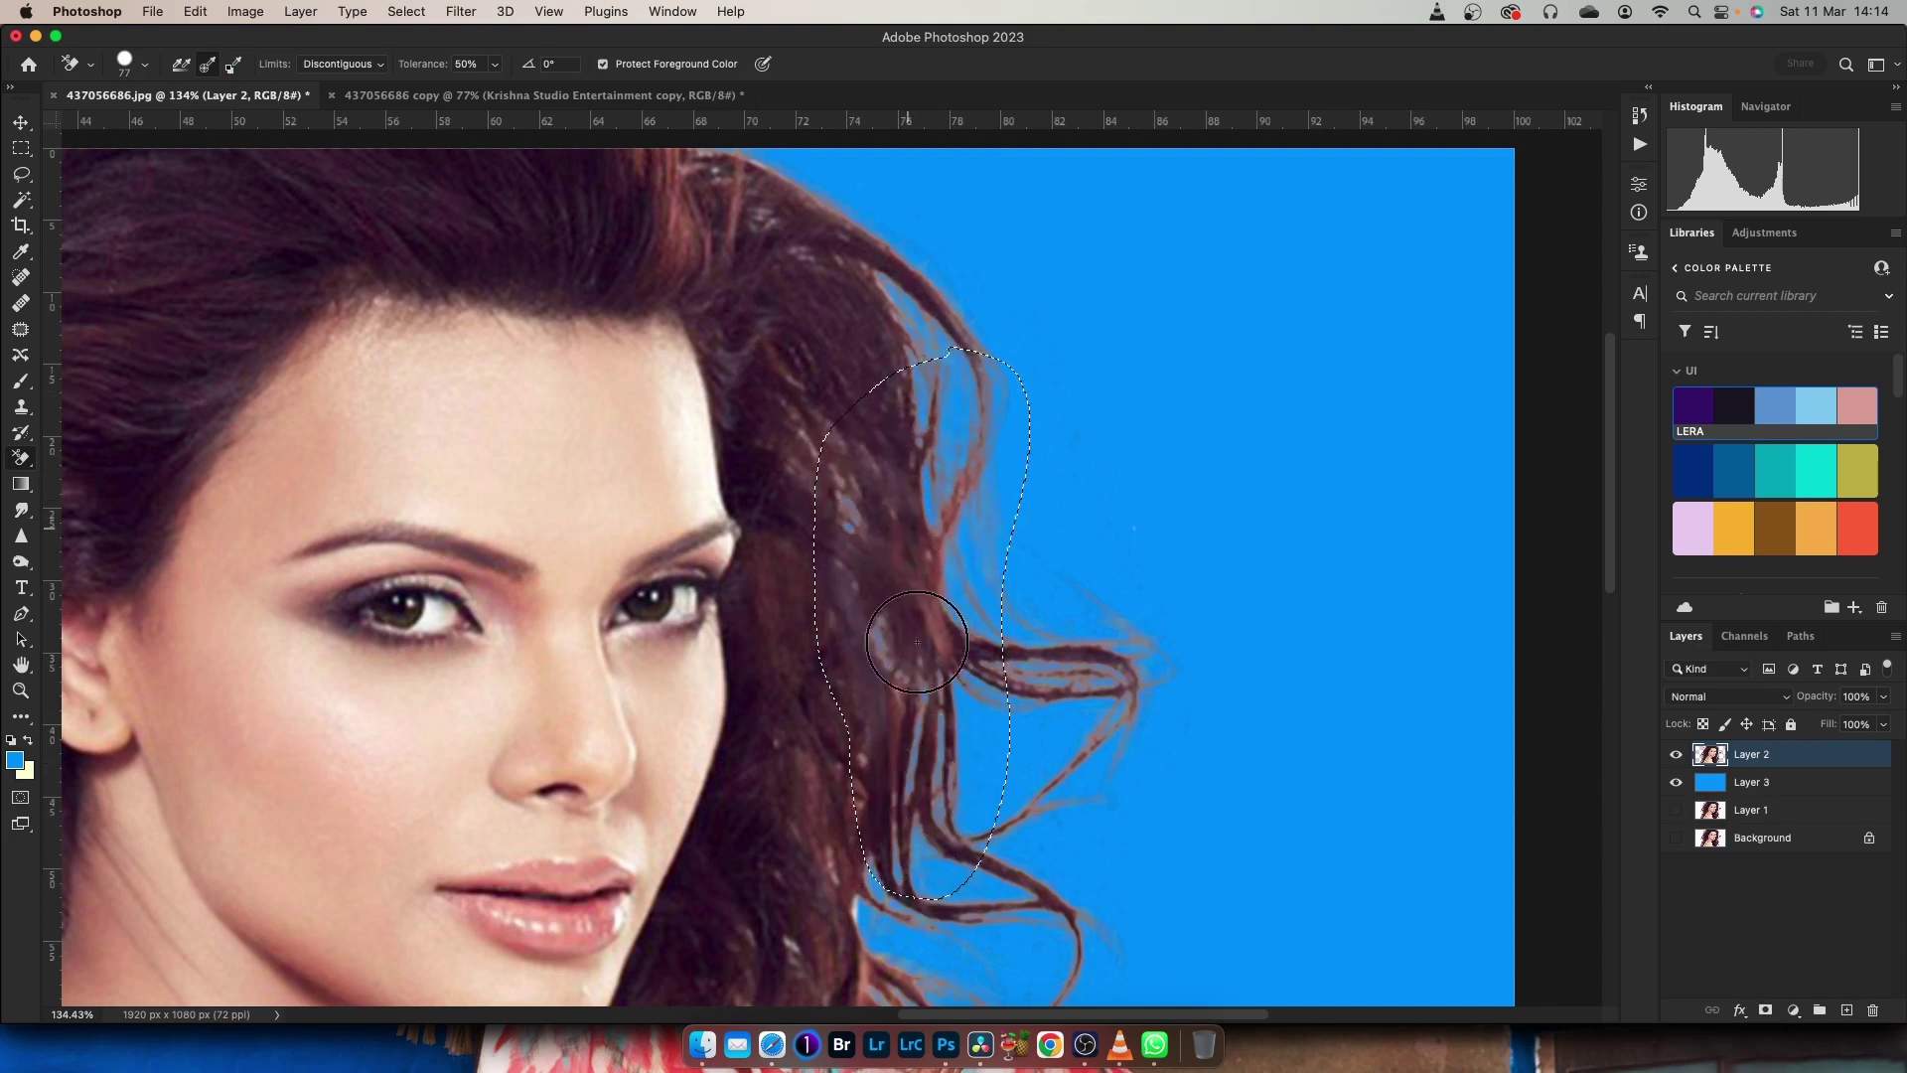
drag(1114, 772, 1132, 307)
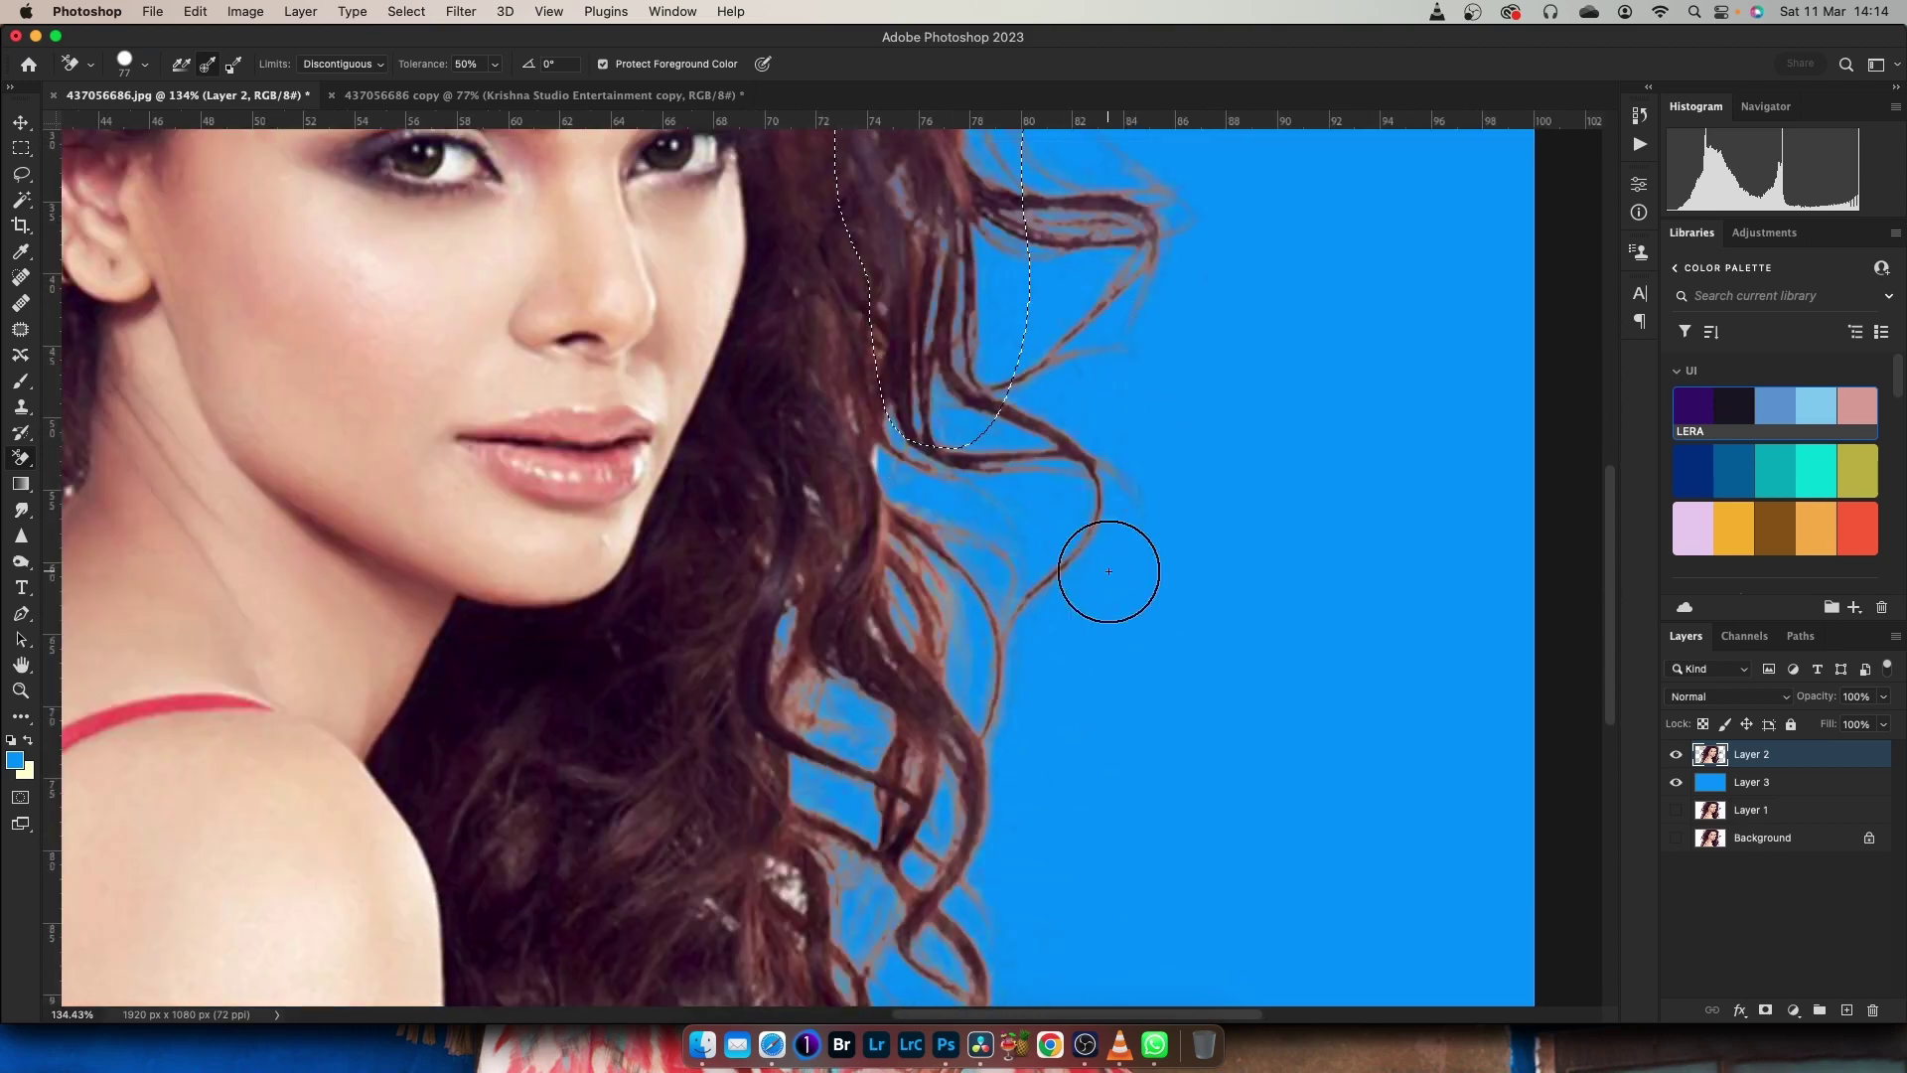
key(super+0)
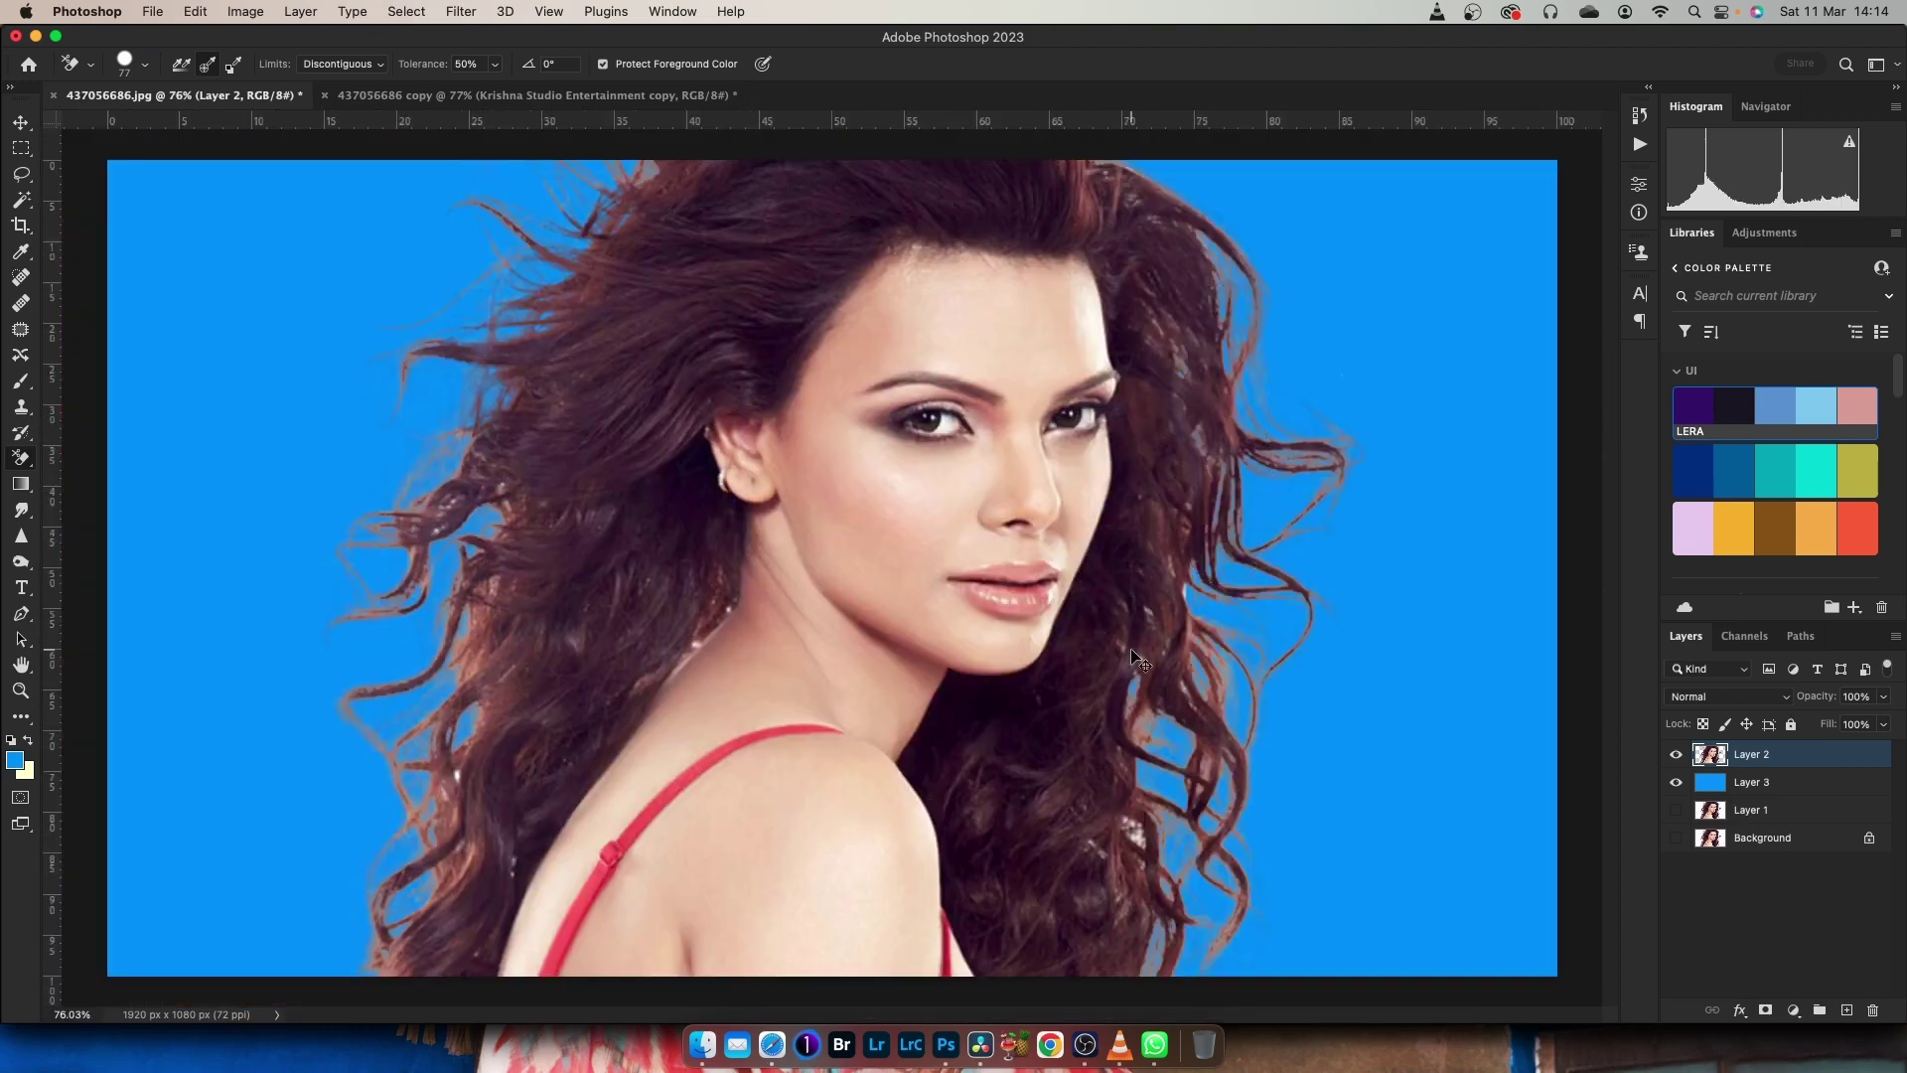
scroll(1124, 576, up, 2)
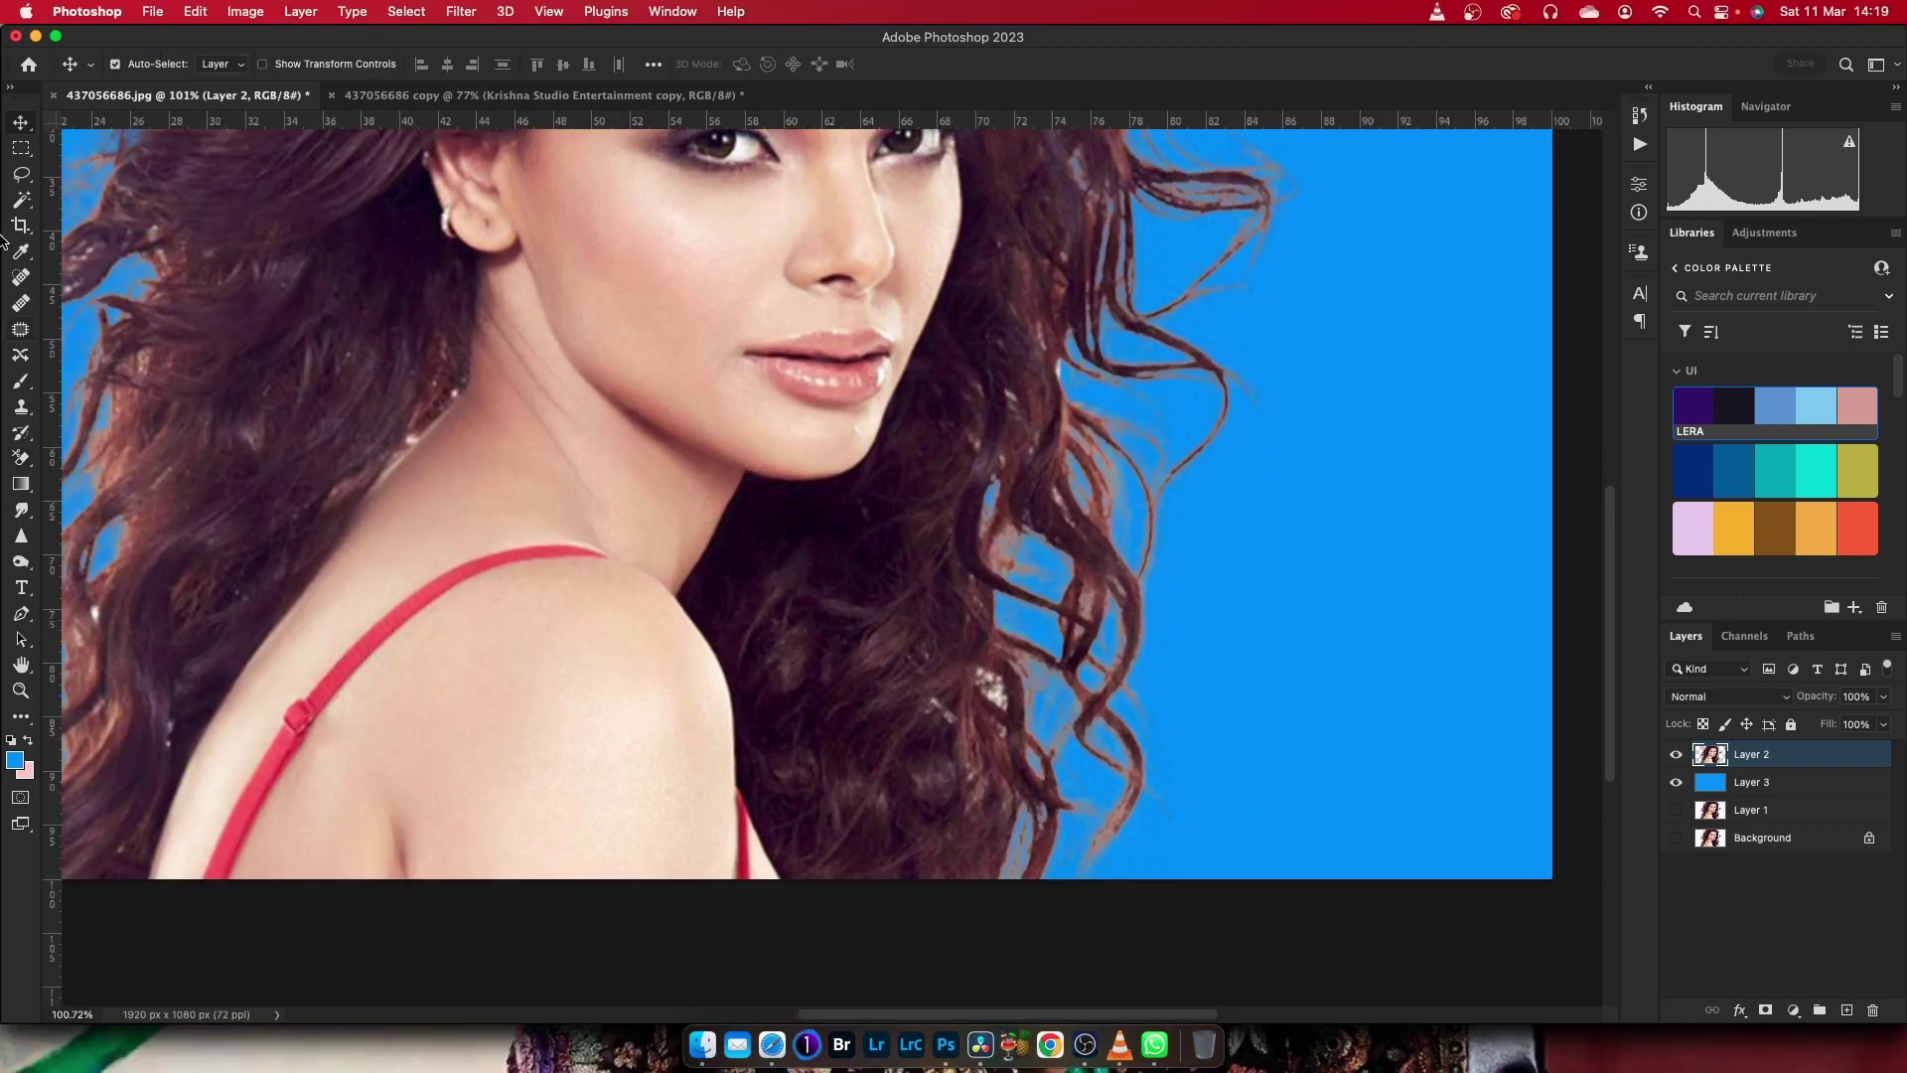
Lasso the bright patch in the lower-right curls and feather the selection
click(22, 176)
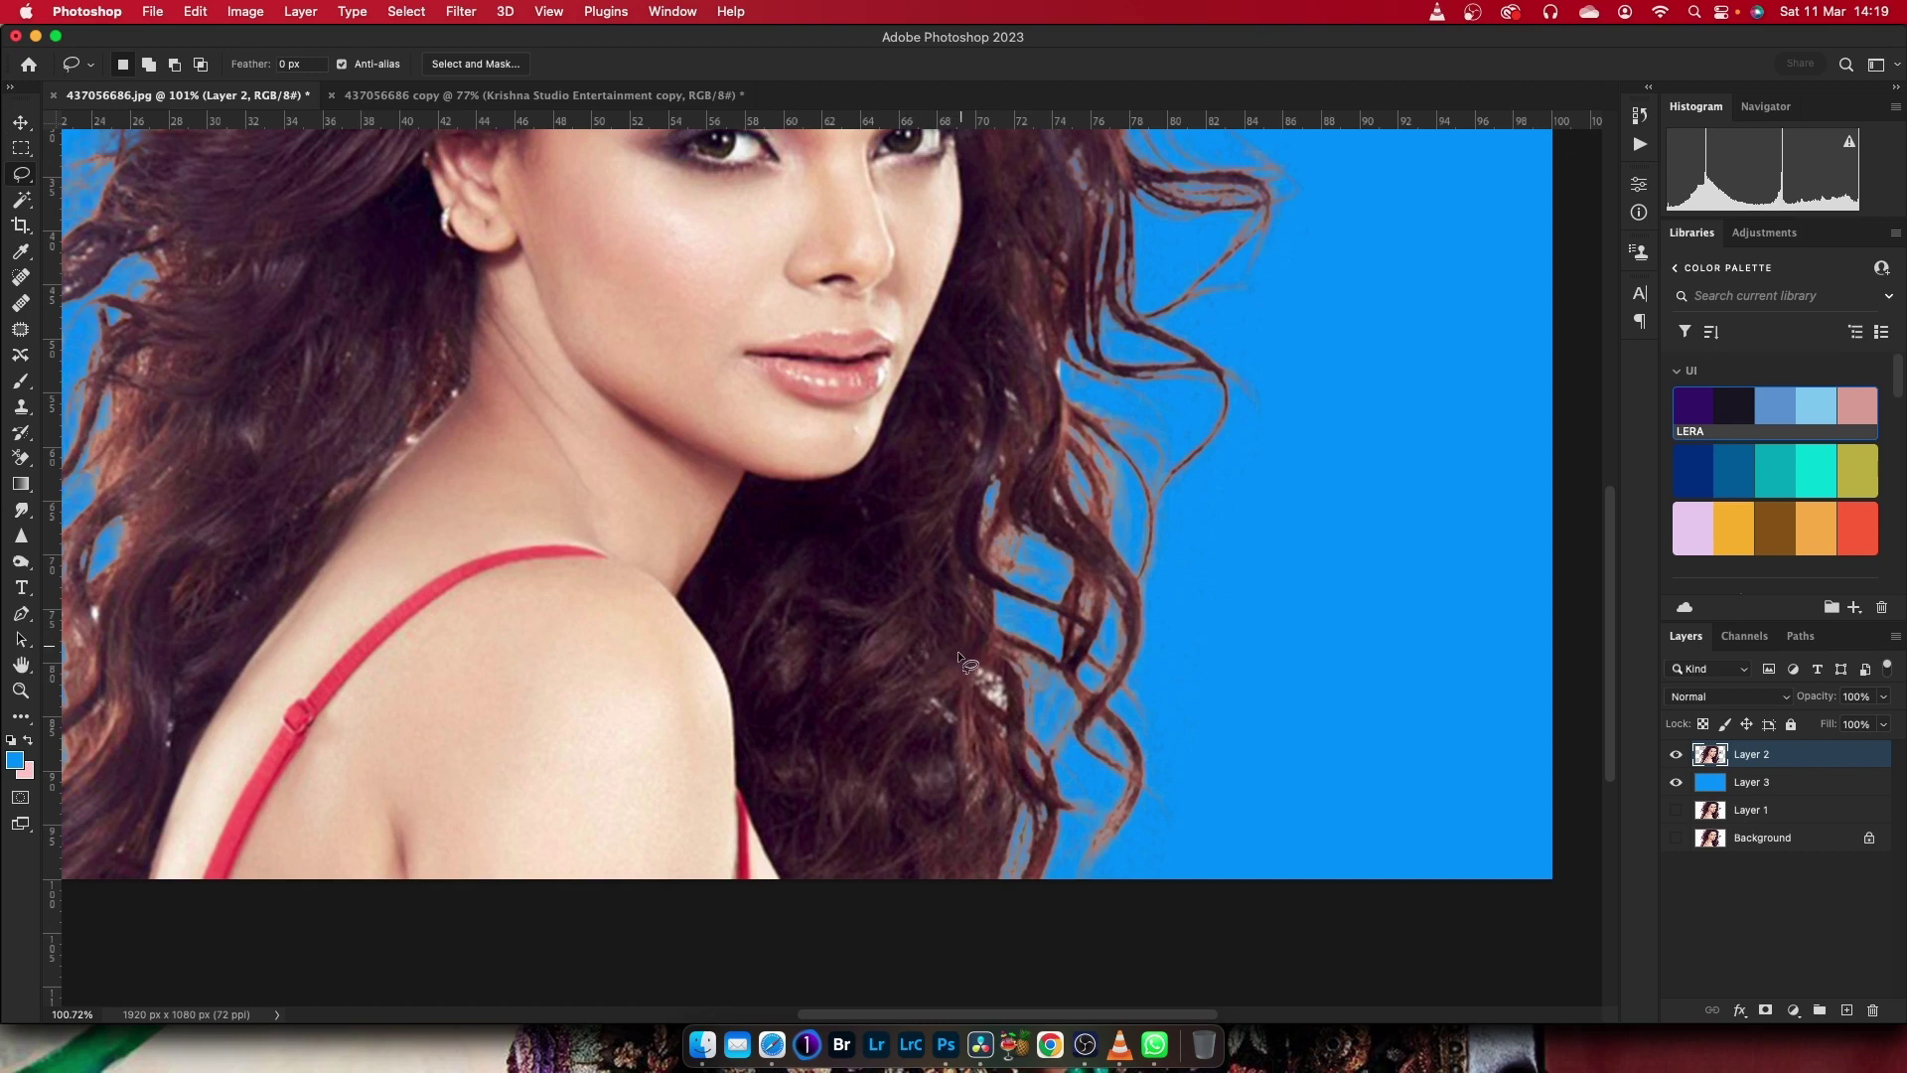
drag(968, 711, 993, 641)
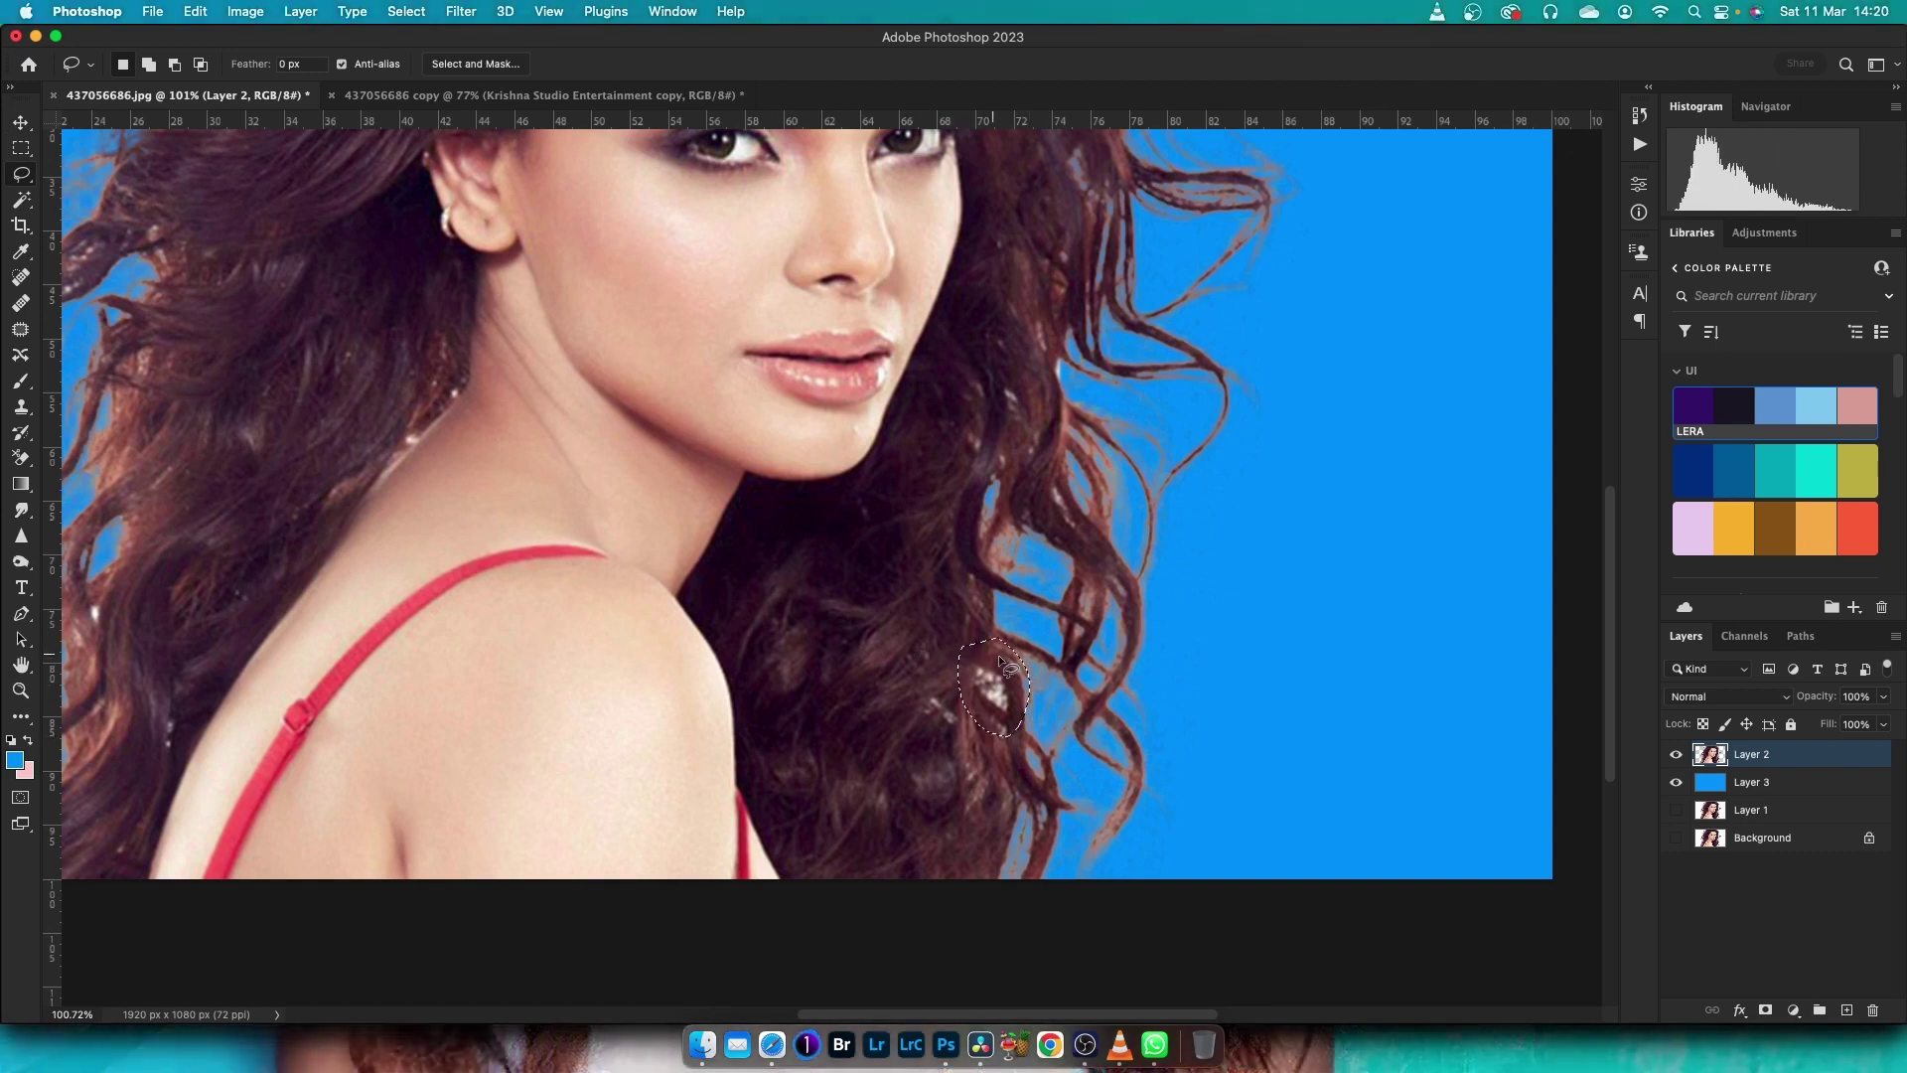
right_click(998, 672)
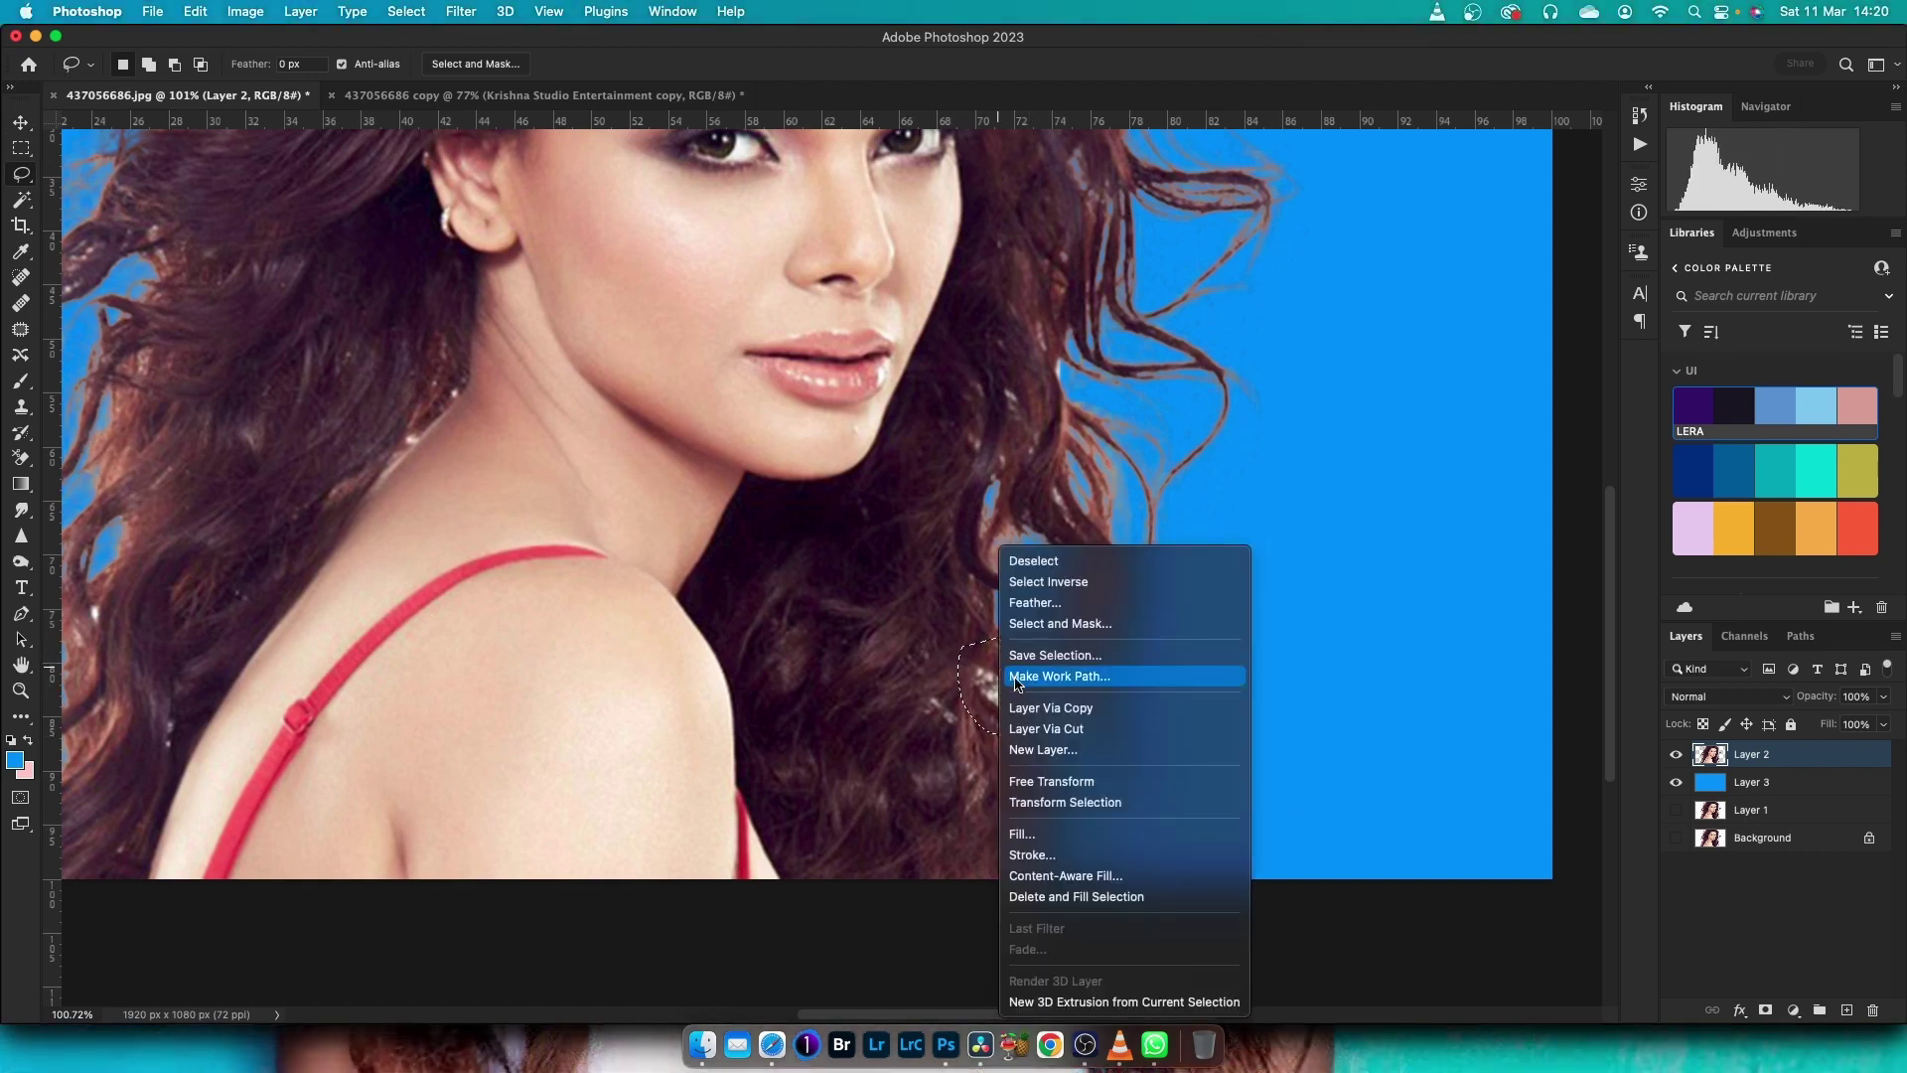
click(1022, 603)
click(572, 415)
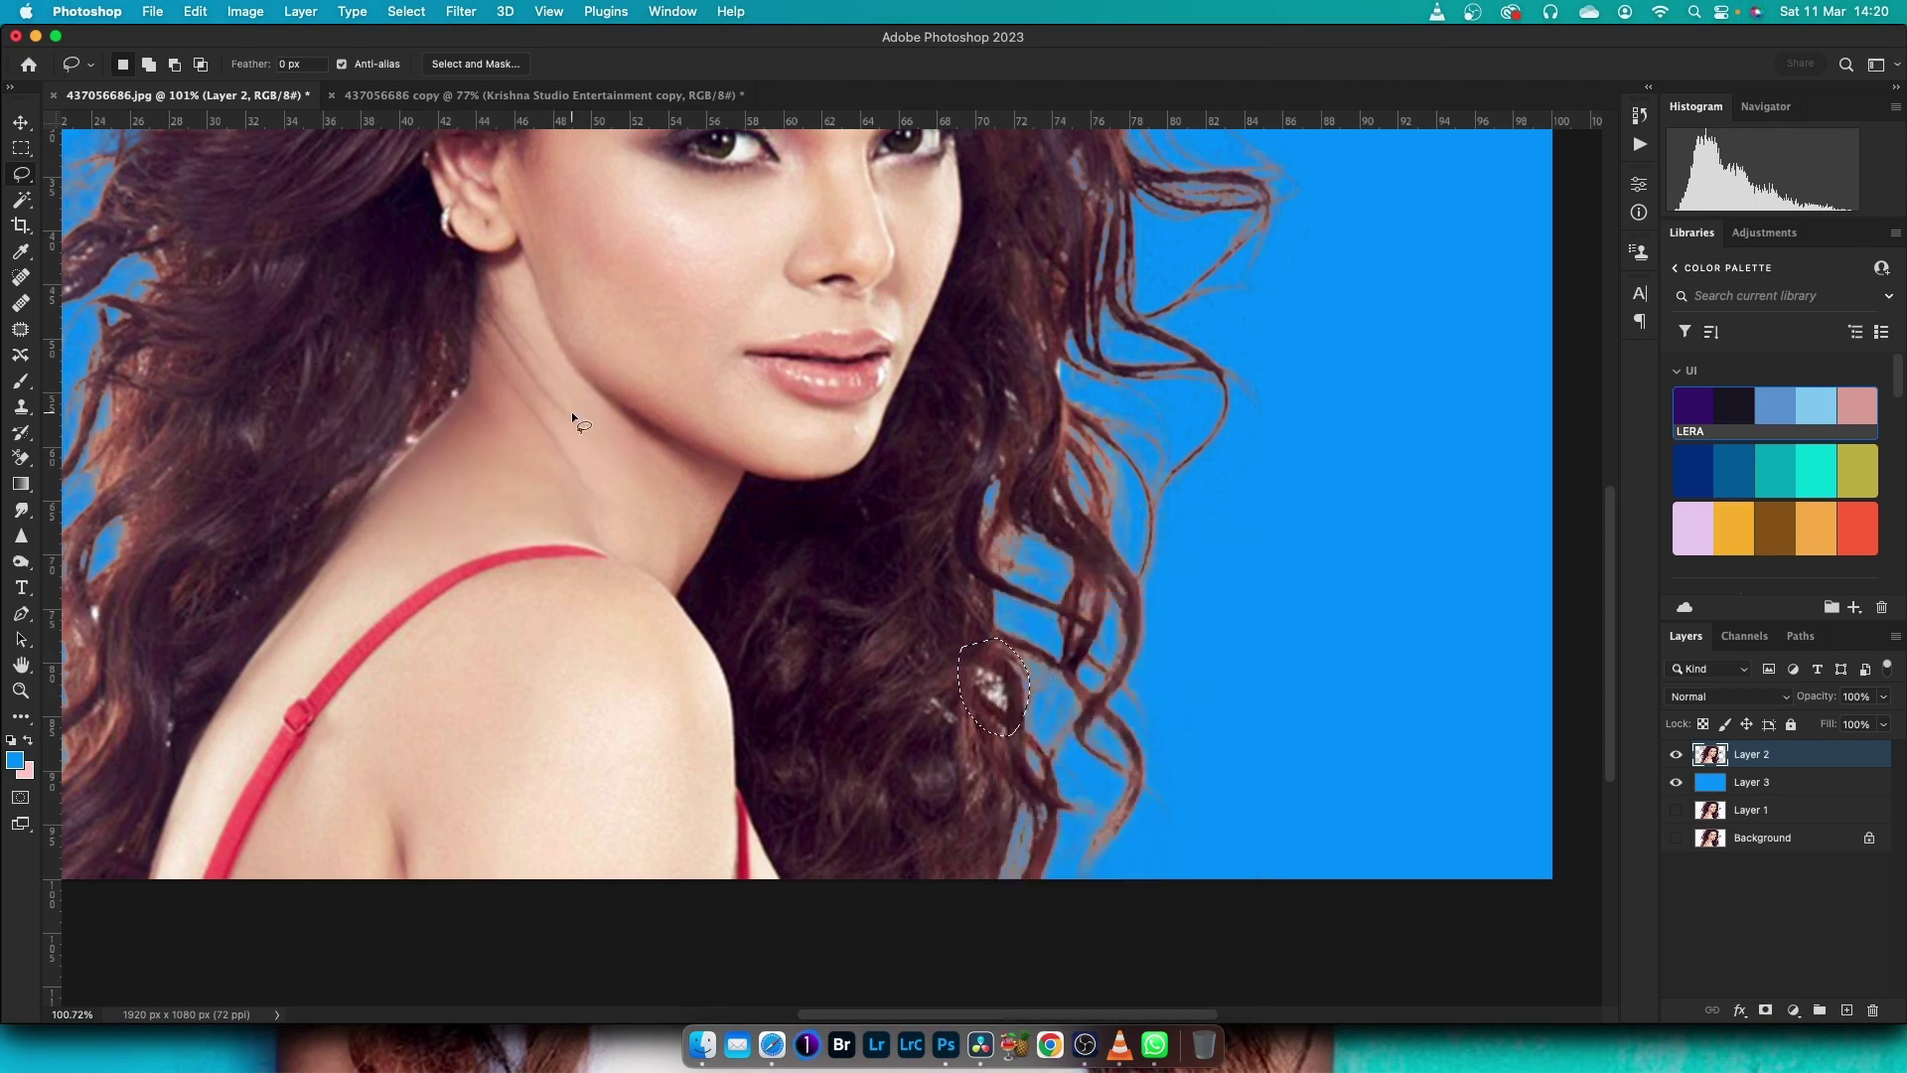
With the Background Eraser, set the background colour to pure white and zoom in
click(20, 458)
click(79, 477)
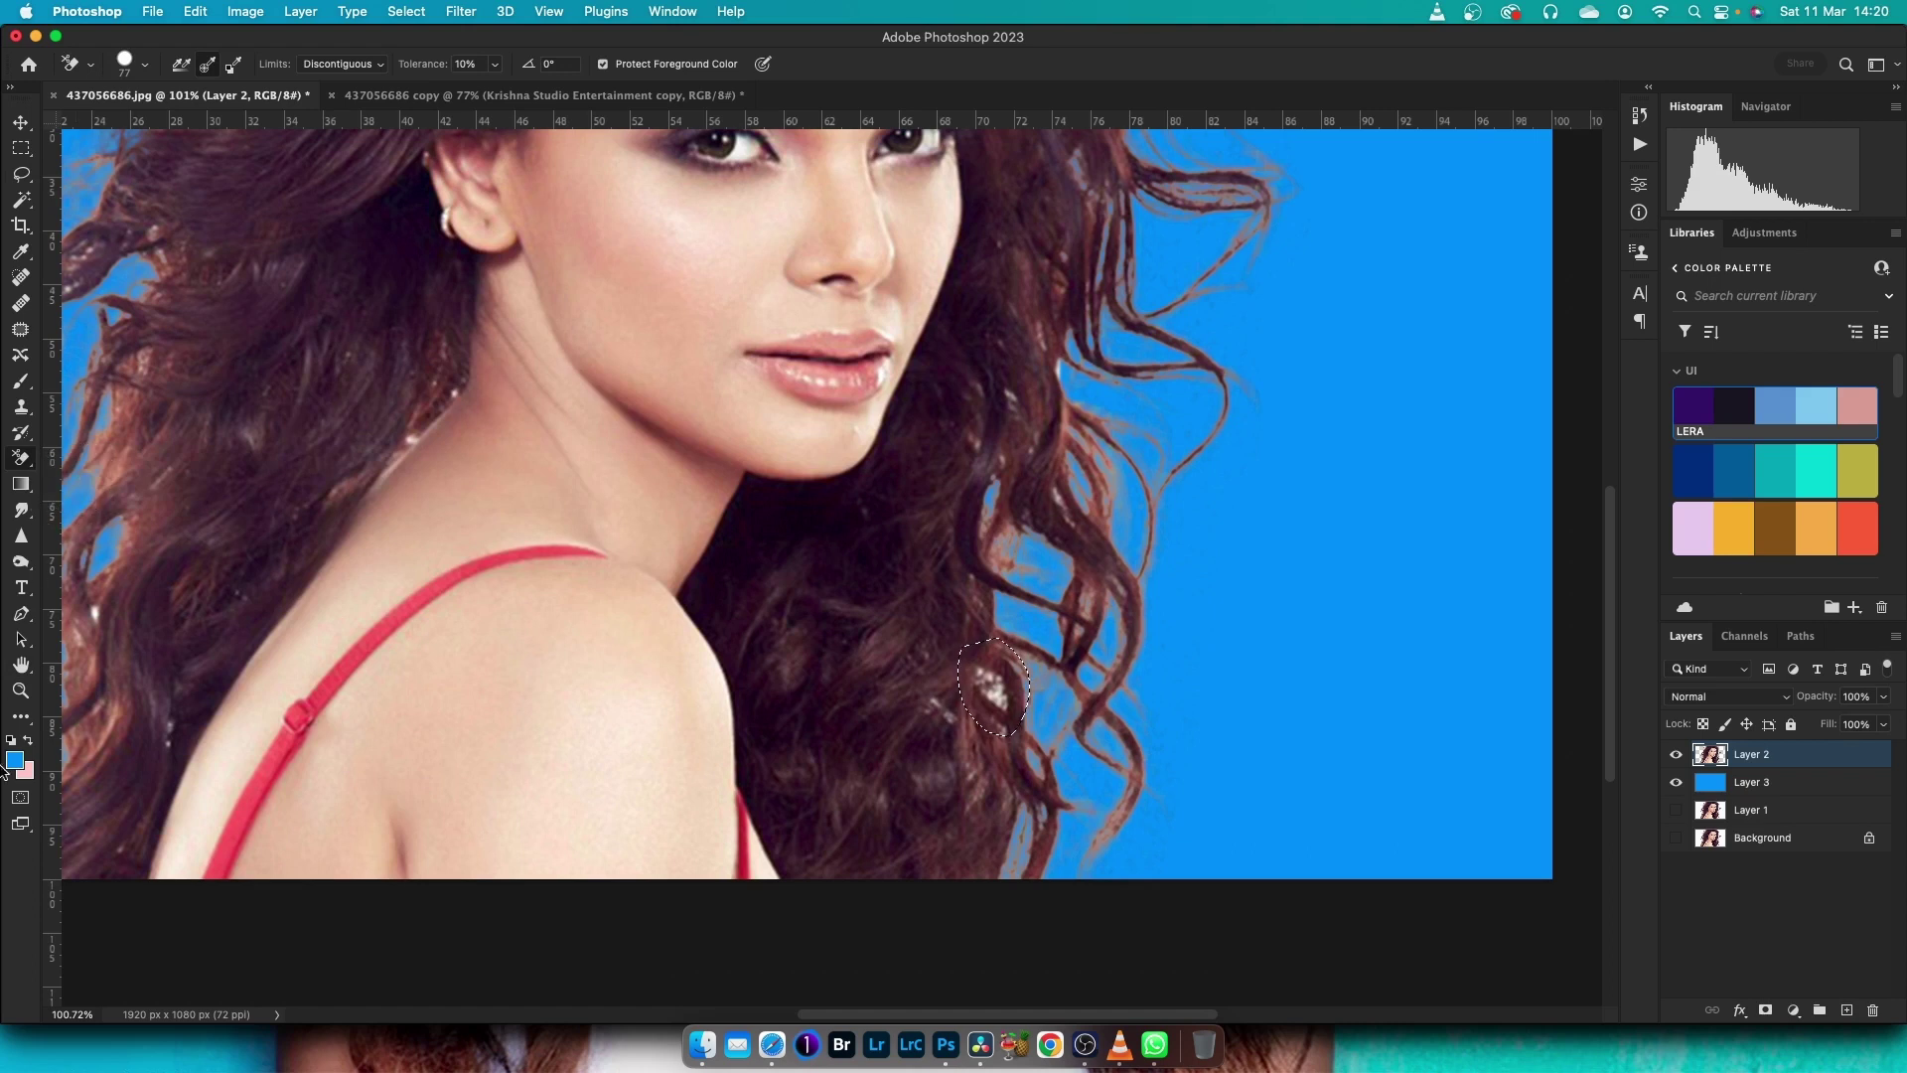
click(27, 774)
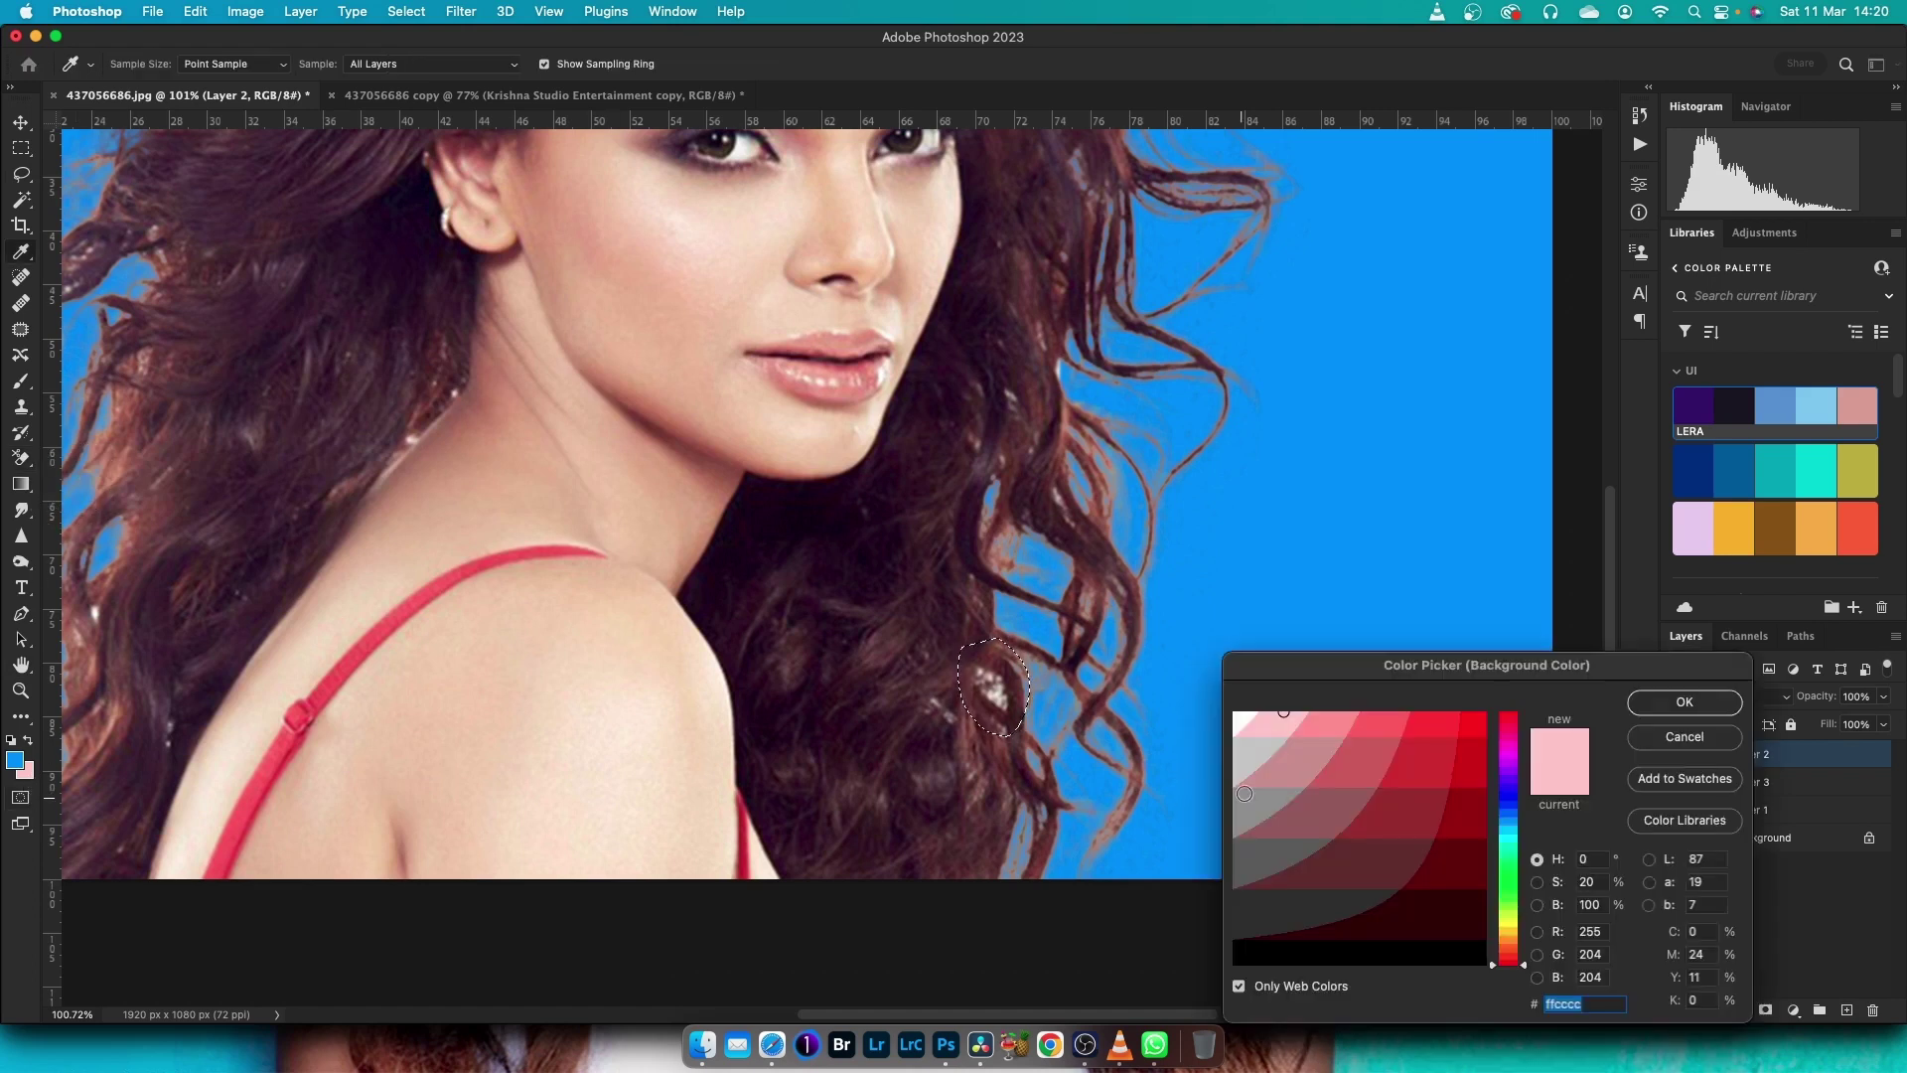
click(1247, 722)
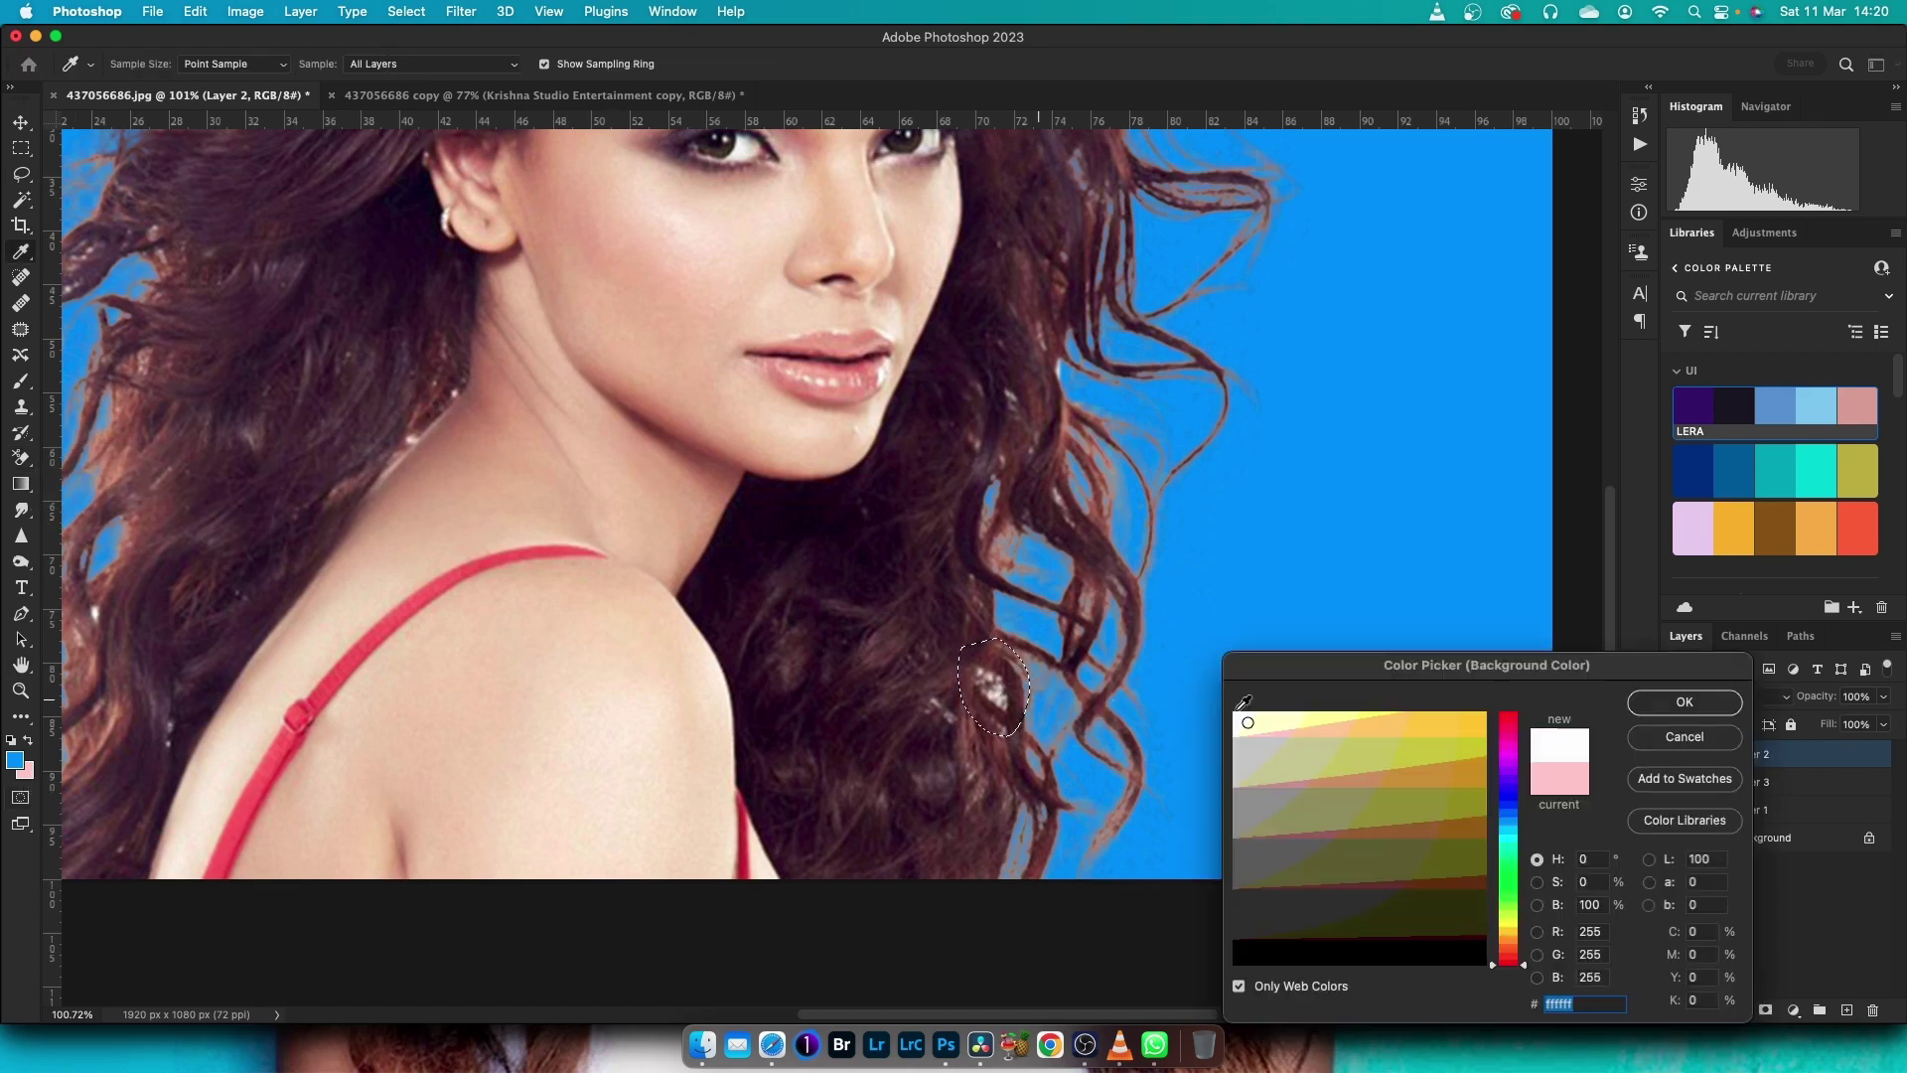
click(1670, 711)
scroll(949, 656, up, 5)
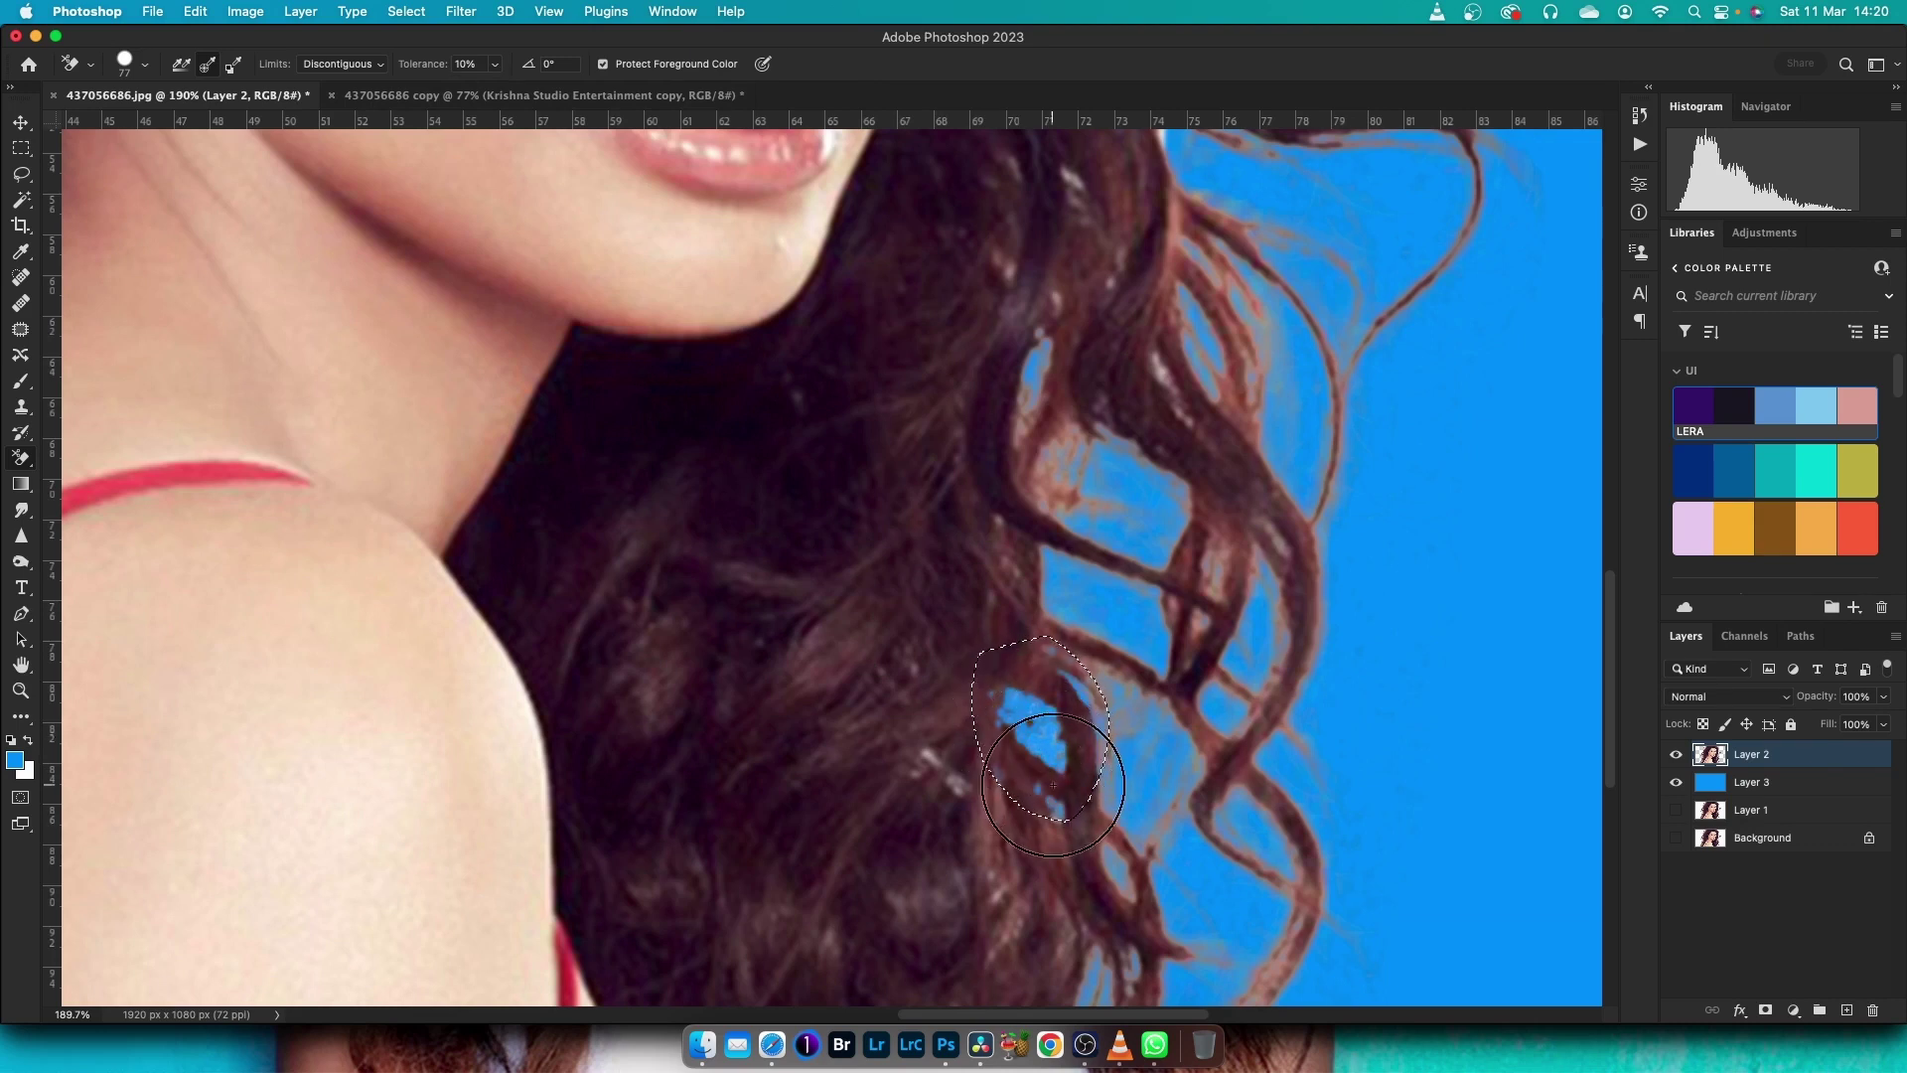
scroll(1053, 784, down, 3)
scroll(1056, 788, down, 2)
scroll(1063, 800, down, 2)
scroll(1085, 838, down, 2)
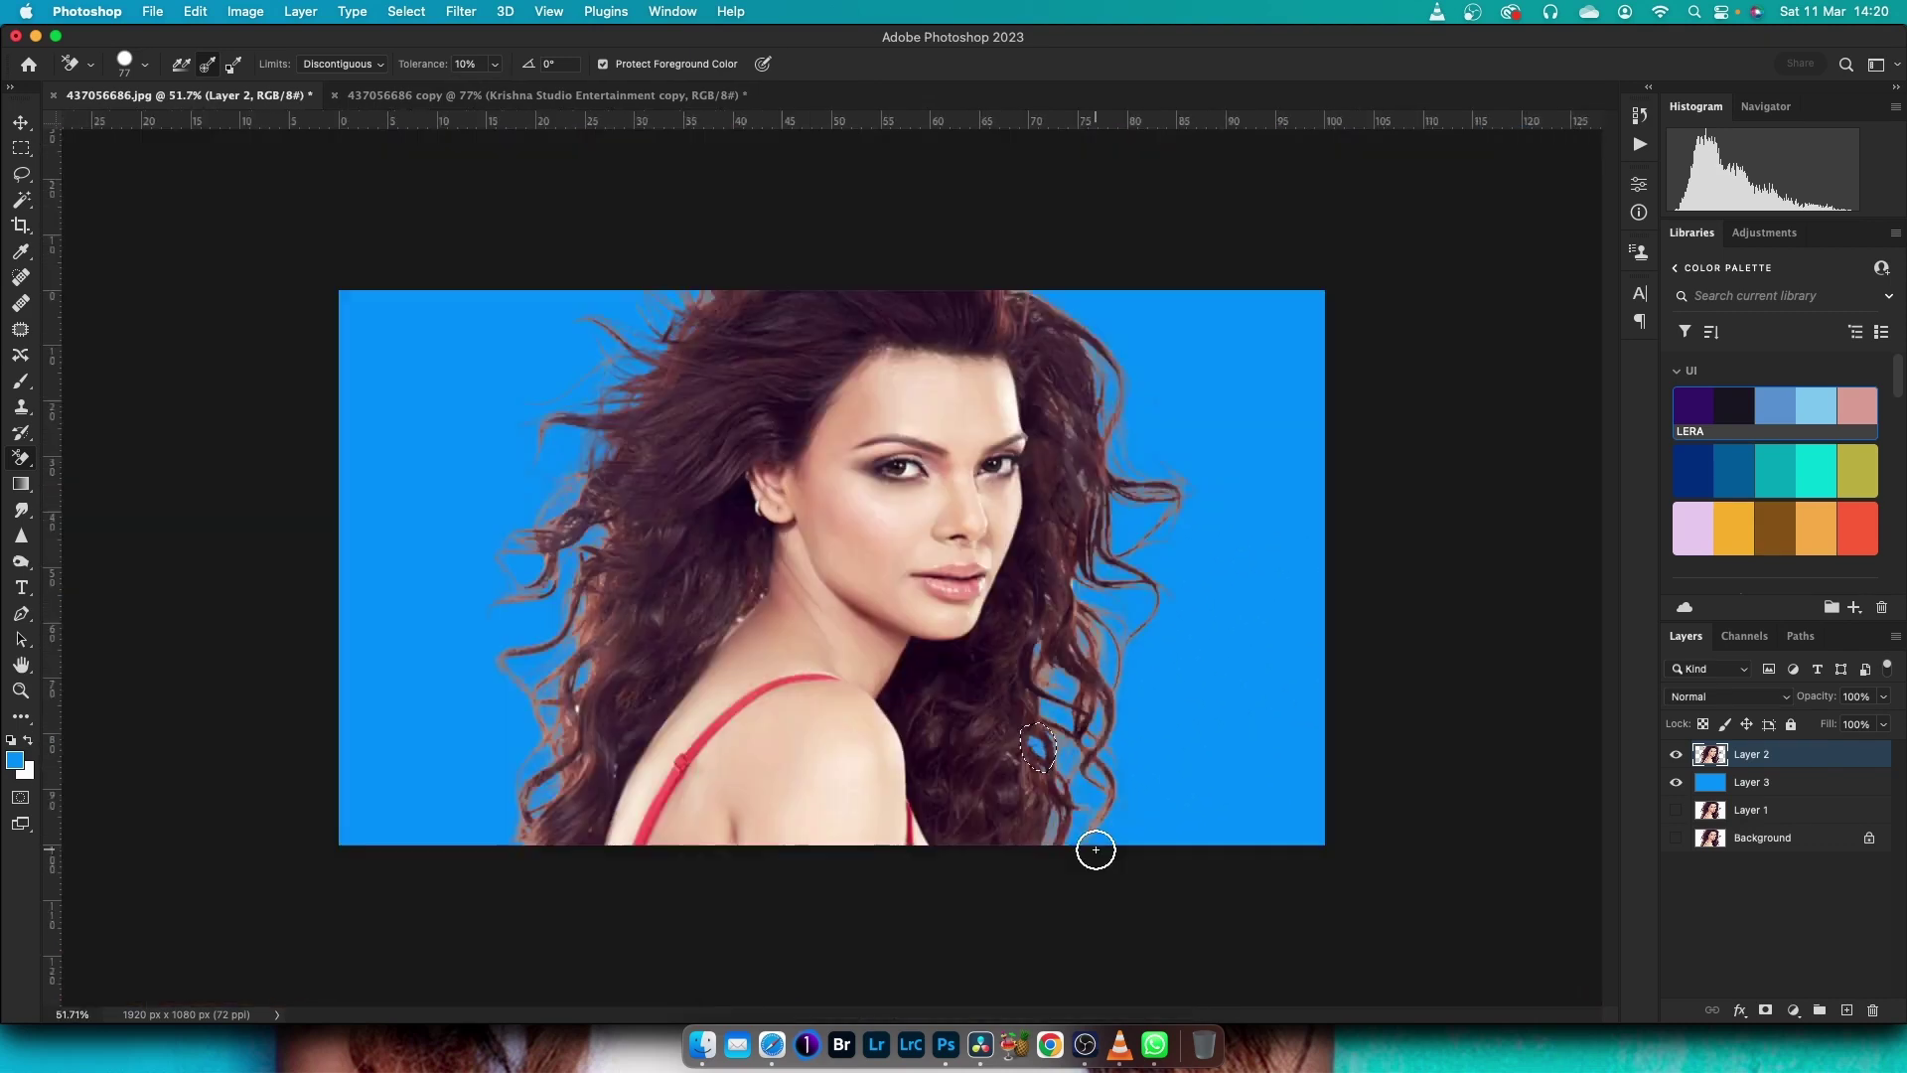
scroll(1096, 849, up, 1)
scroll(1096, 849, up, 1)
scroll(1096, 847, up, 1)
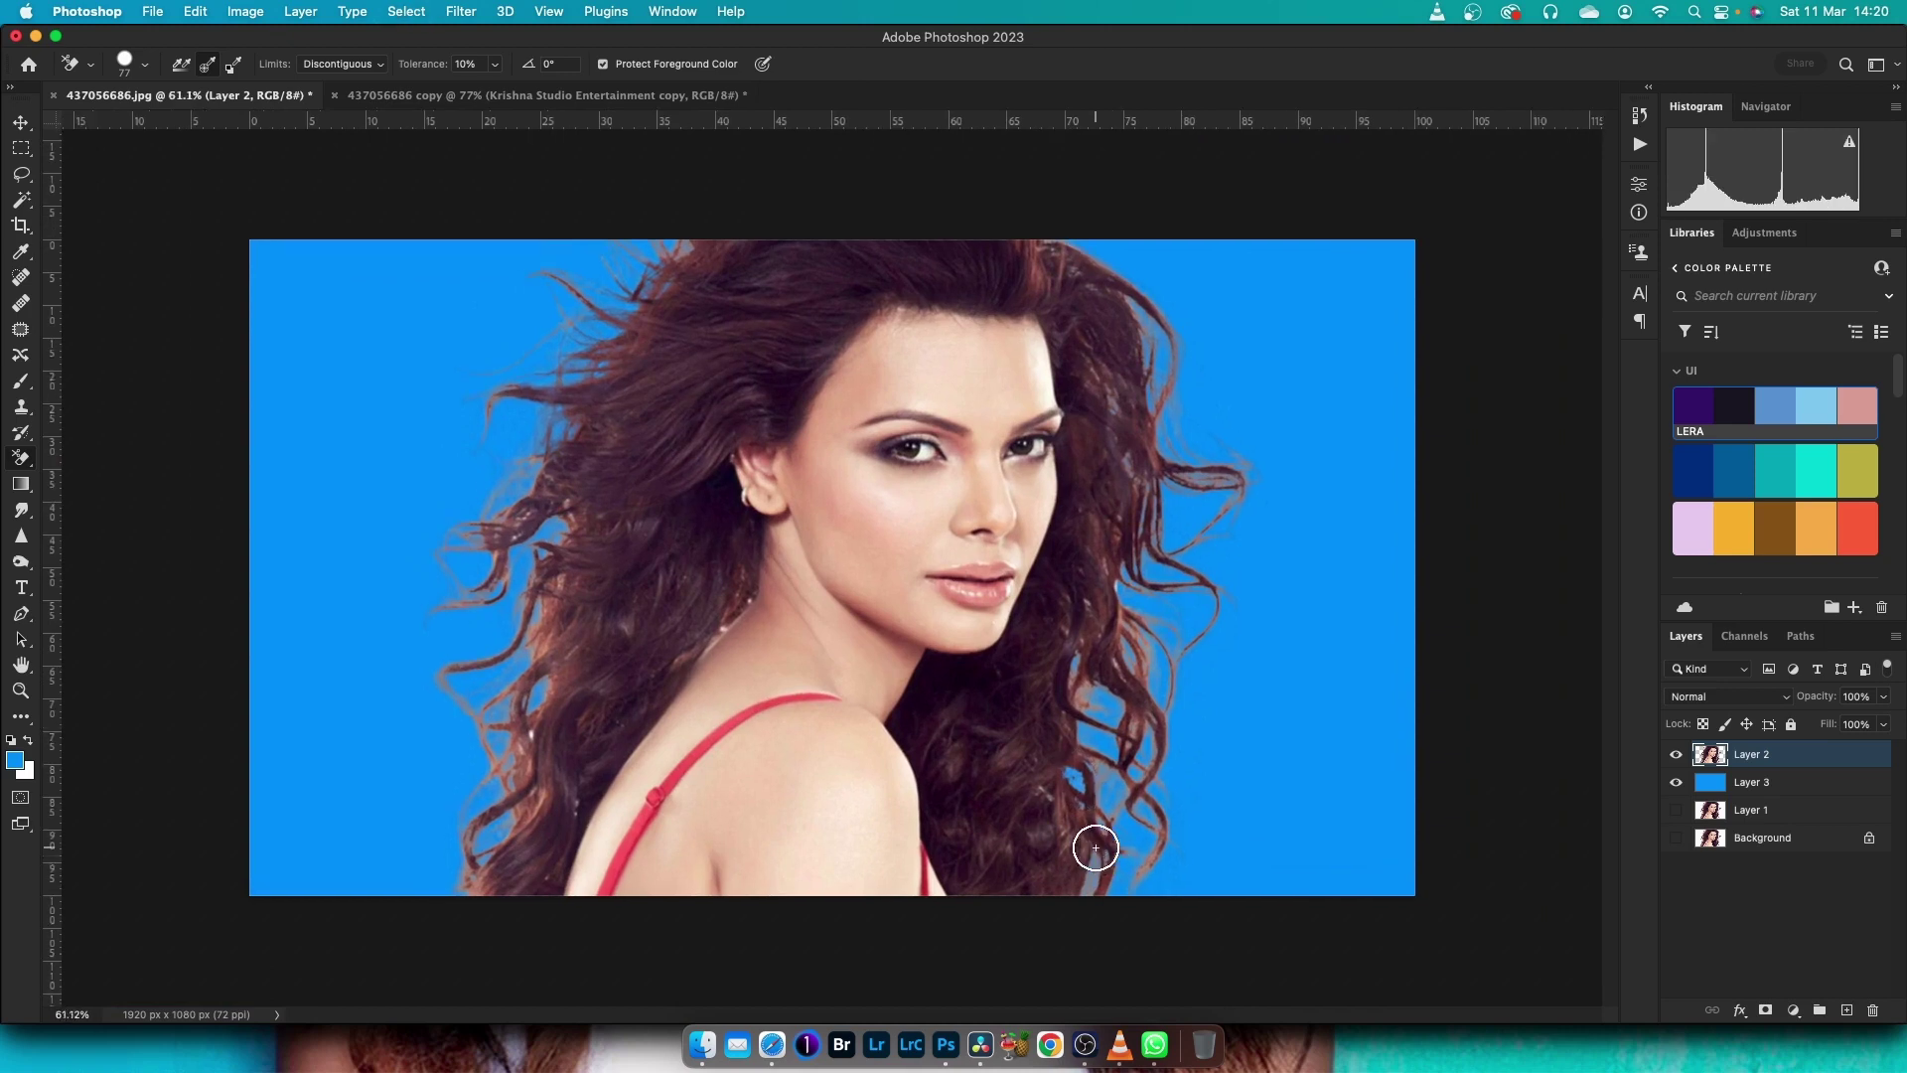
scroll(1095, 847, up, 3)
scroll(1098, 847, down, 2)
scroll(1116, 920, down, 3)
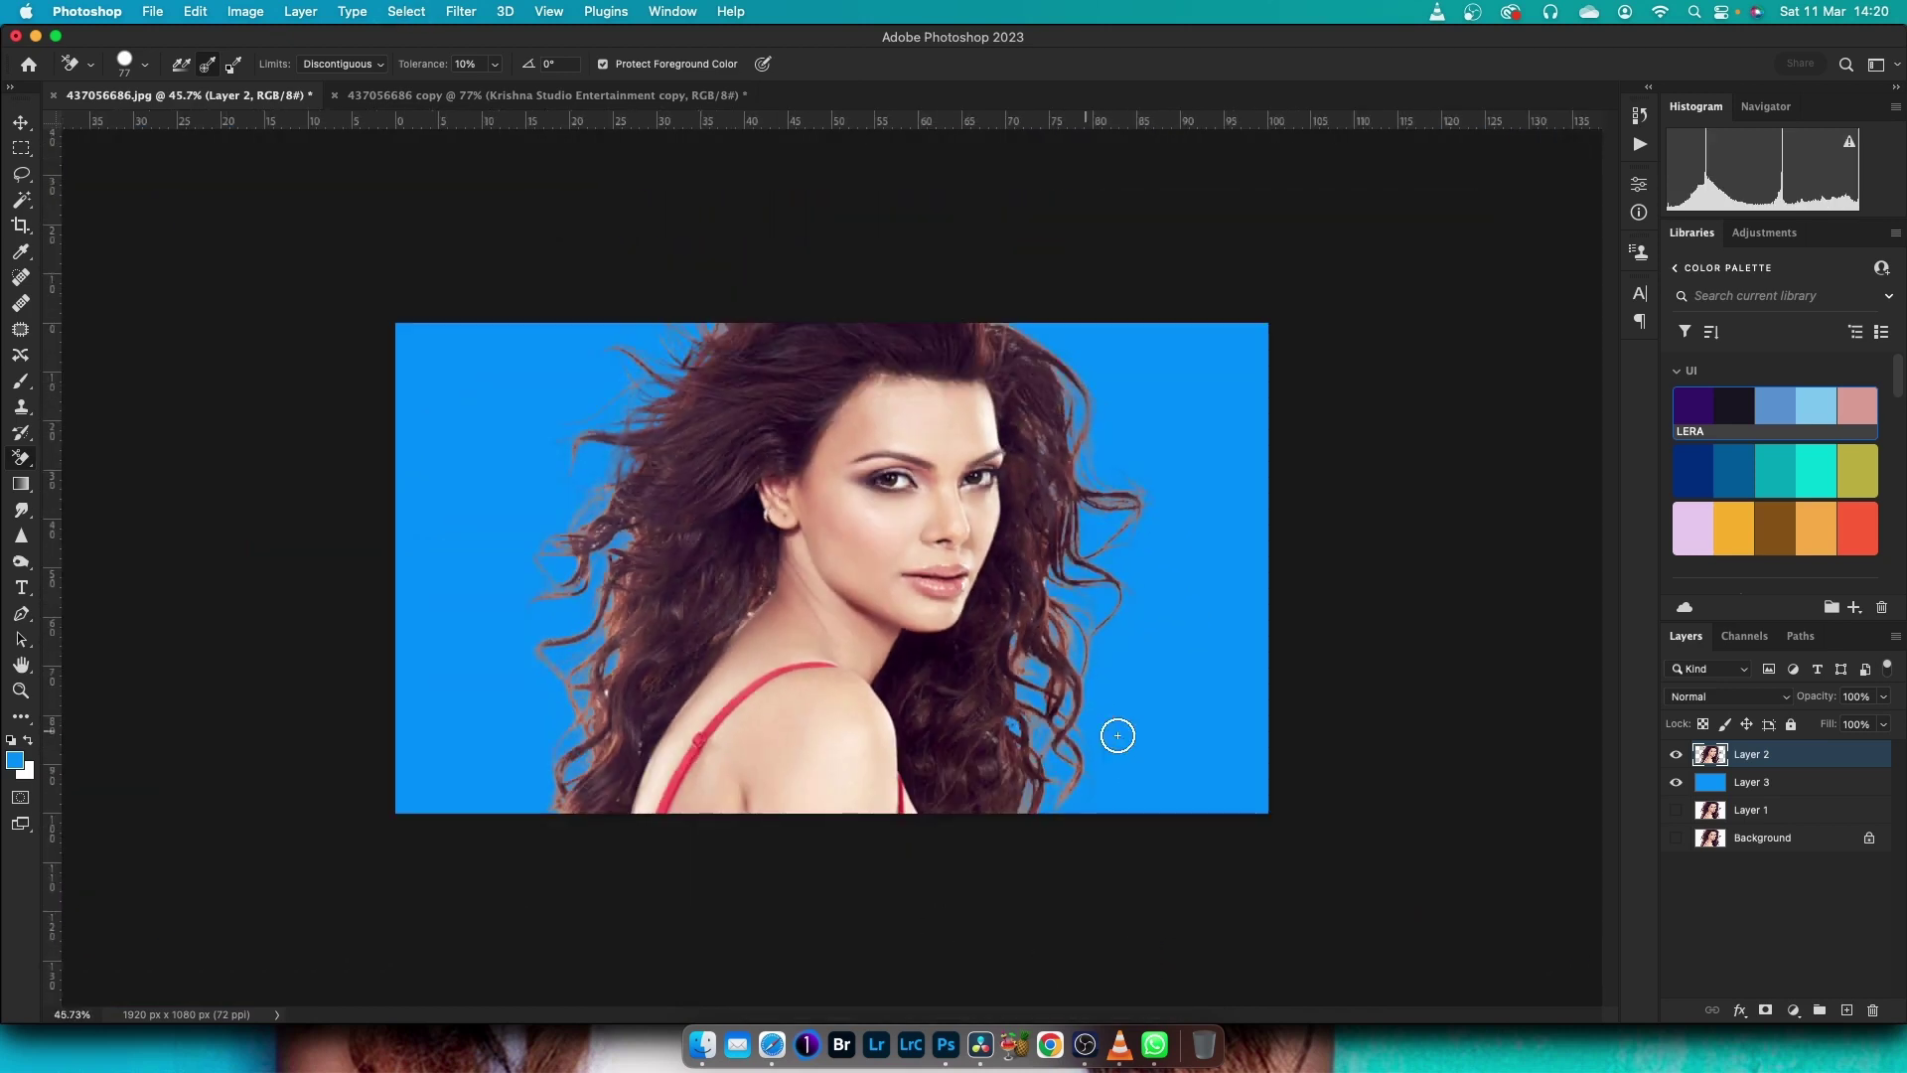
scroll(1117, 735, up, 5)
scroll(482, 584, up, 2)
mouse_move(482, 584)
mouse_down()
mouse_move(881, 668)
mouse_move(720, 660)
mouse_up()
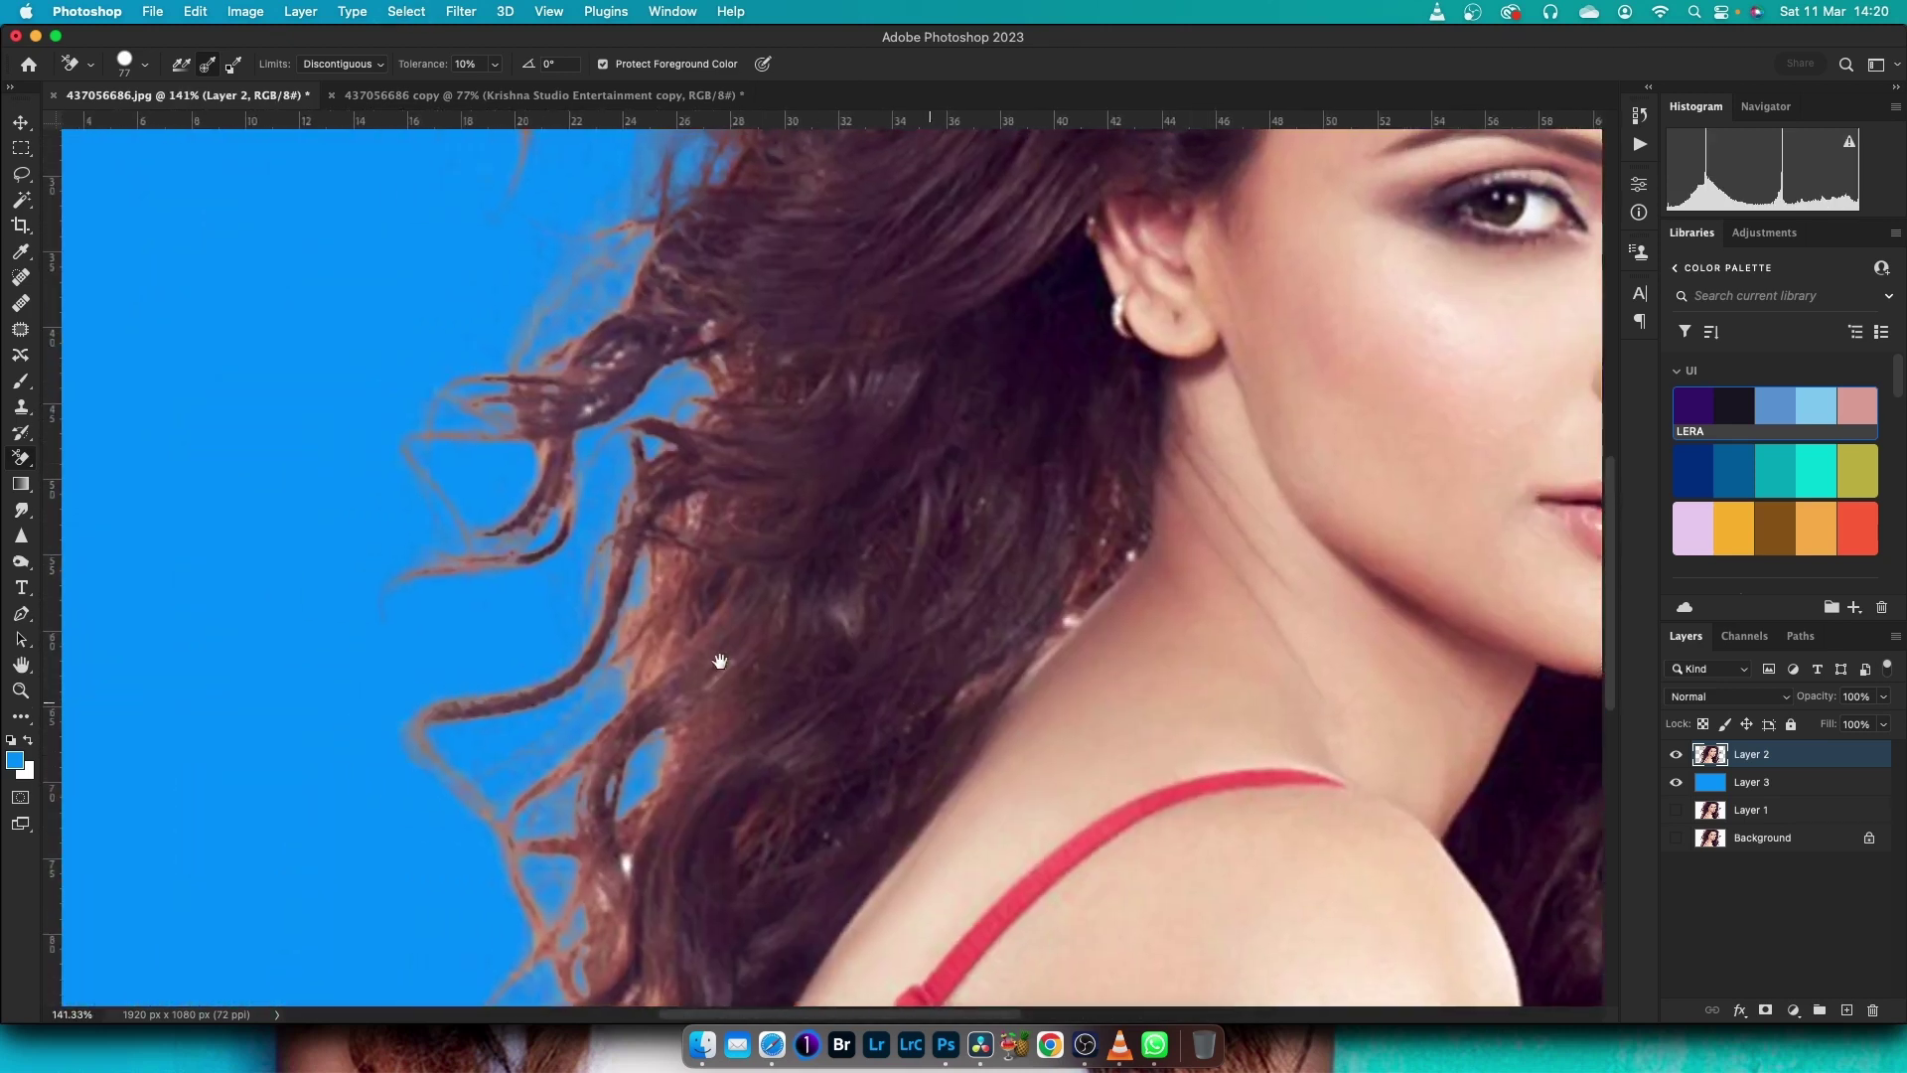
scroll(720, 660, down, 5)
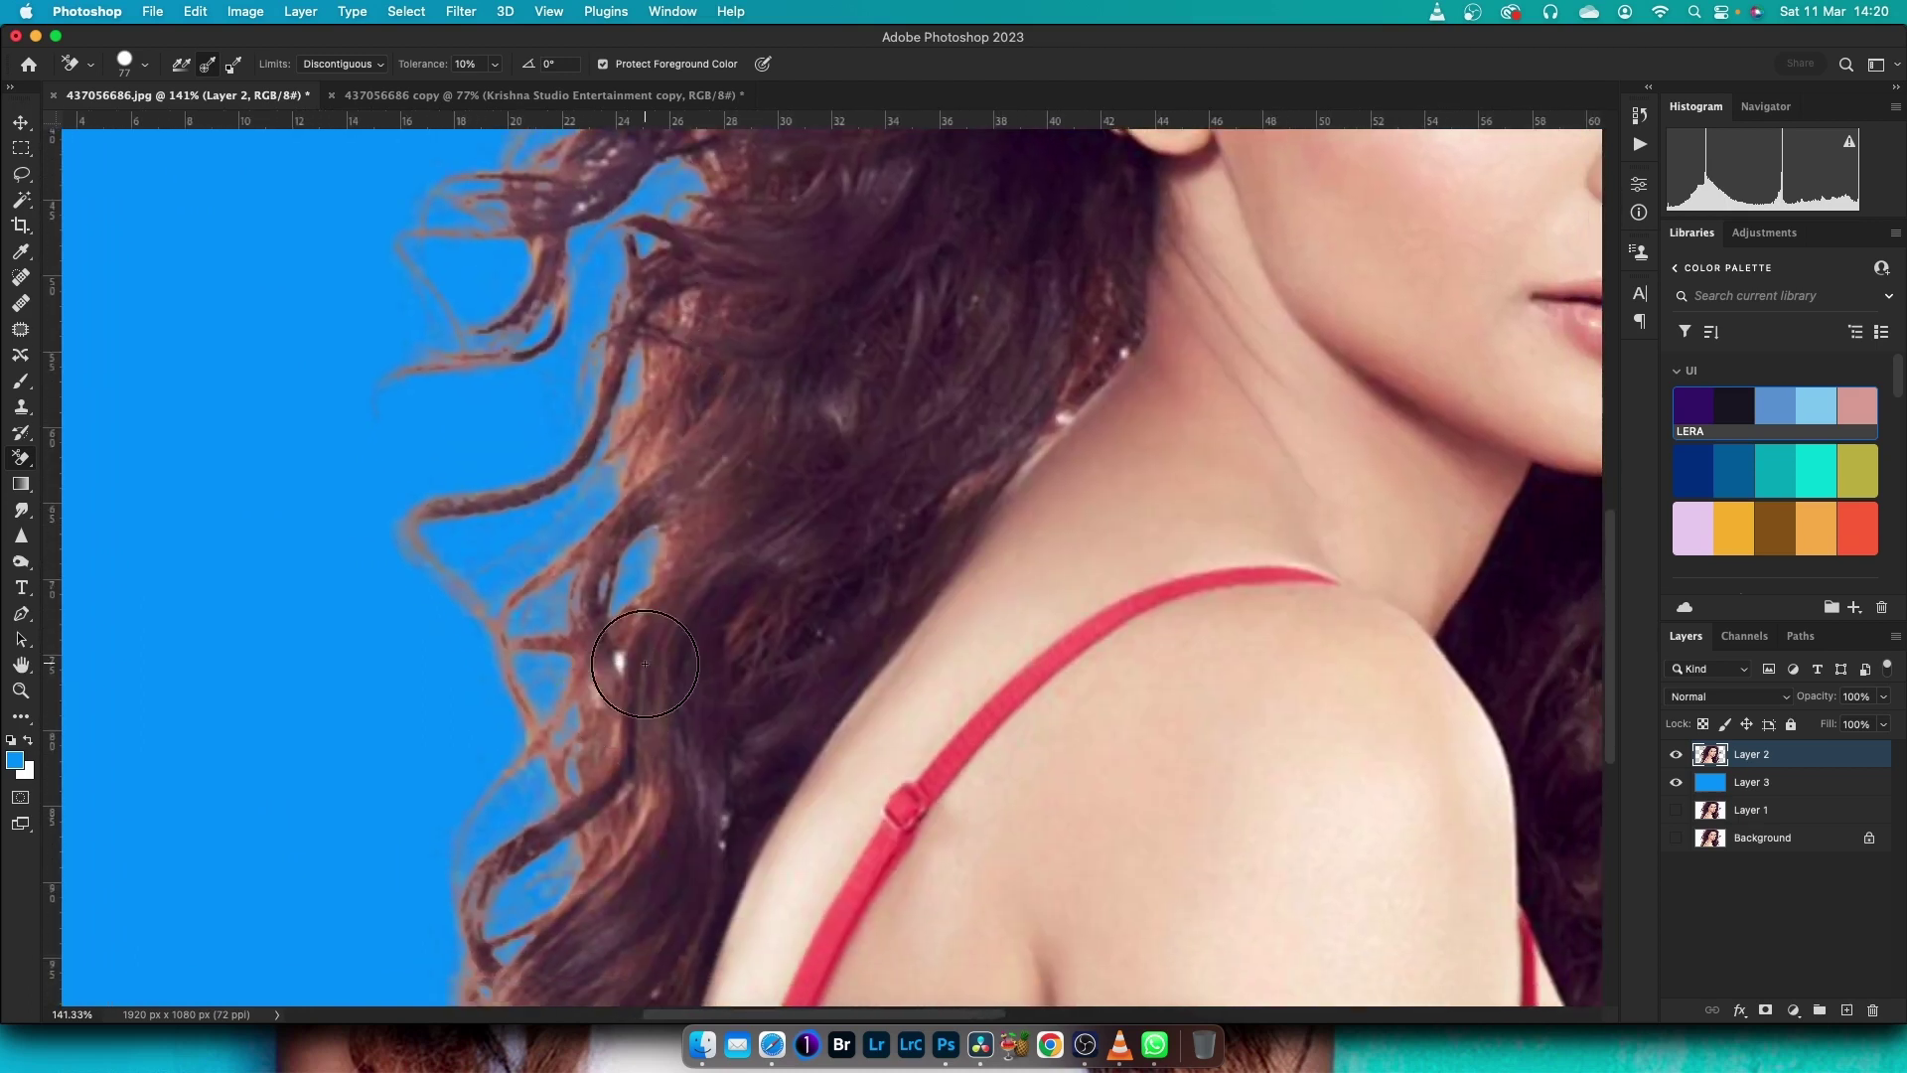
scroll(644, 663, down, 3)
scroll(640, 660, down, 3)
scroll(644, 660, up, 1)
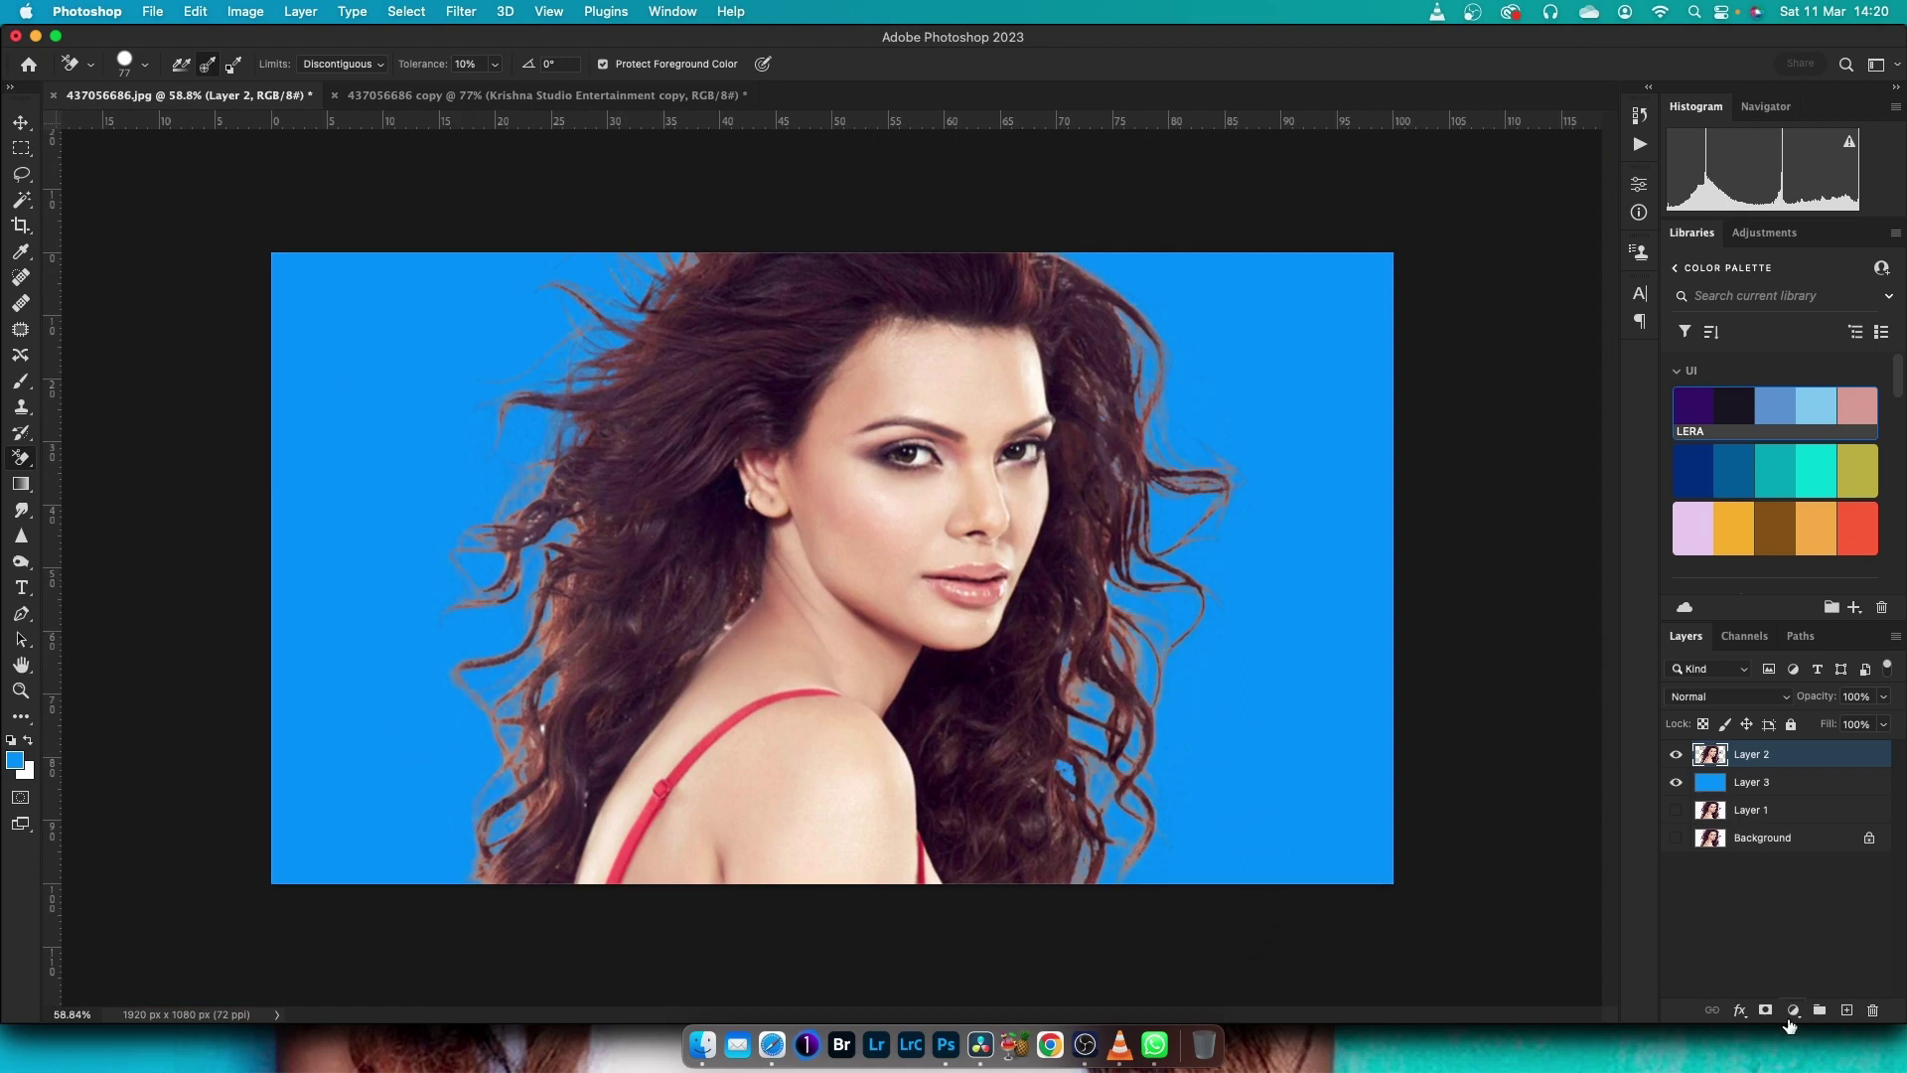
Add a Levels adjustment layer on top and set its midtones to 0.89
click(1791, 1013)
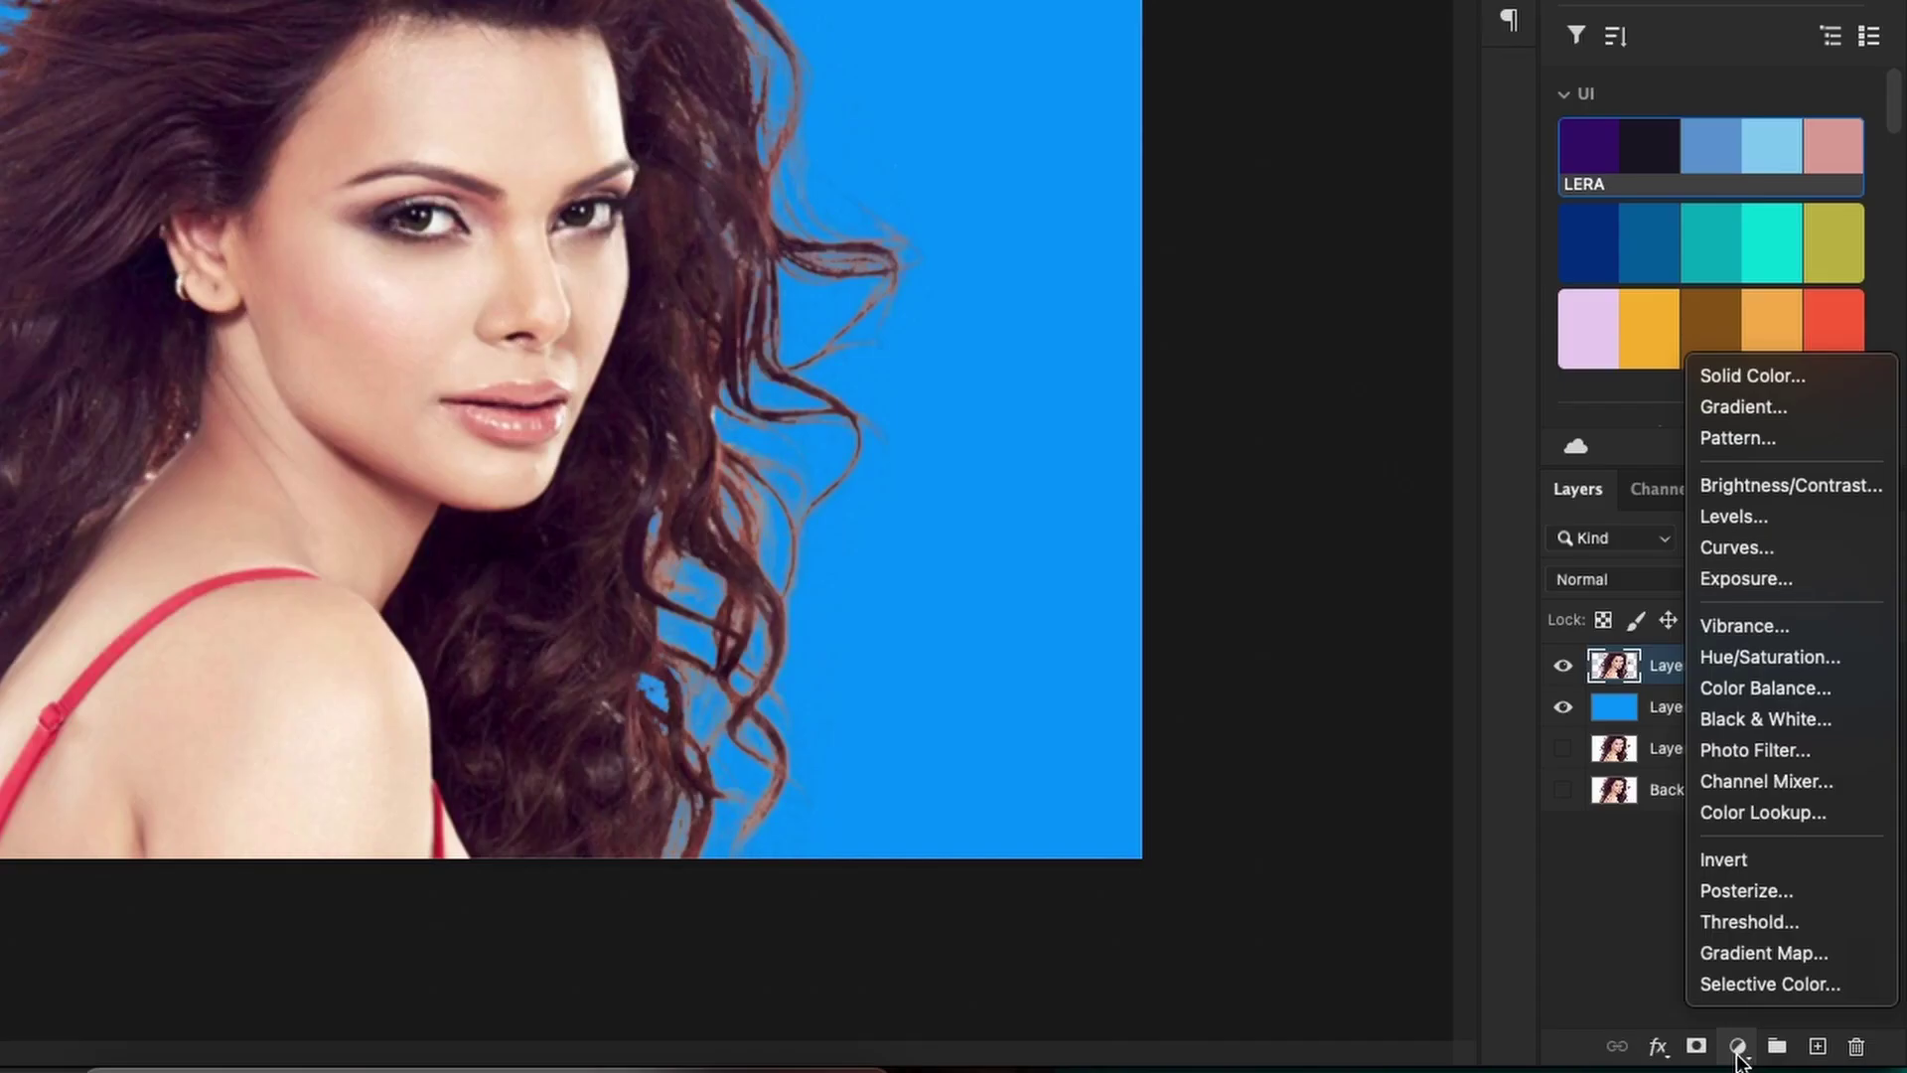
click(1728, 516)
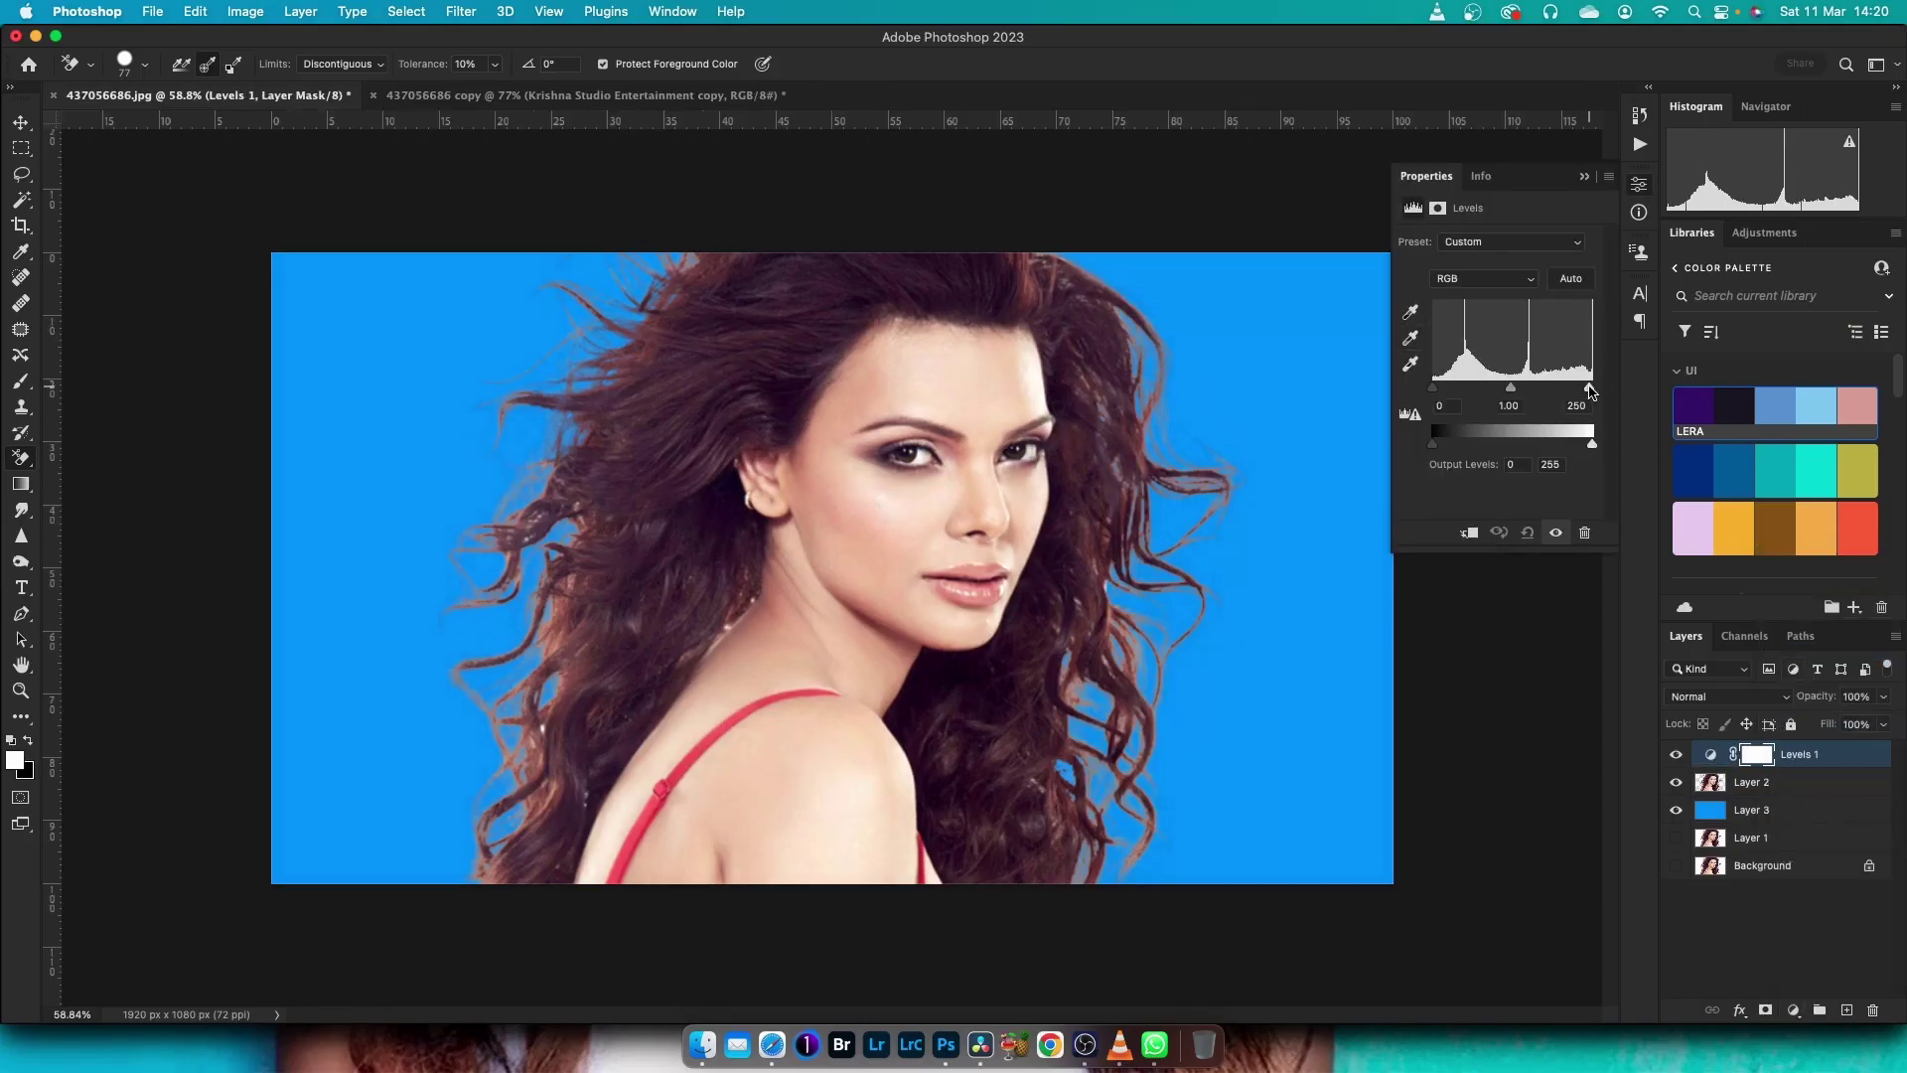
mouse_move(1592, 387)
mouse_down()
mouse_move(1560, 388)
mouse_move(1592, 387)
mouse_up()
drag(1433, 387, 1457, 388)
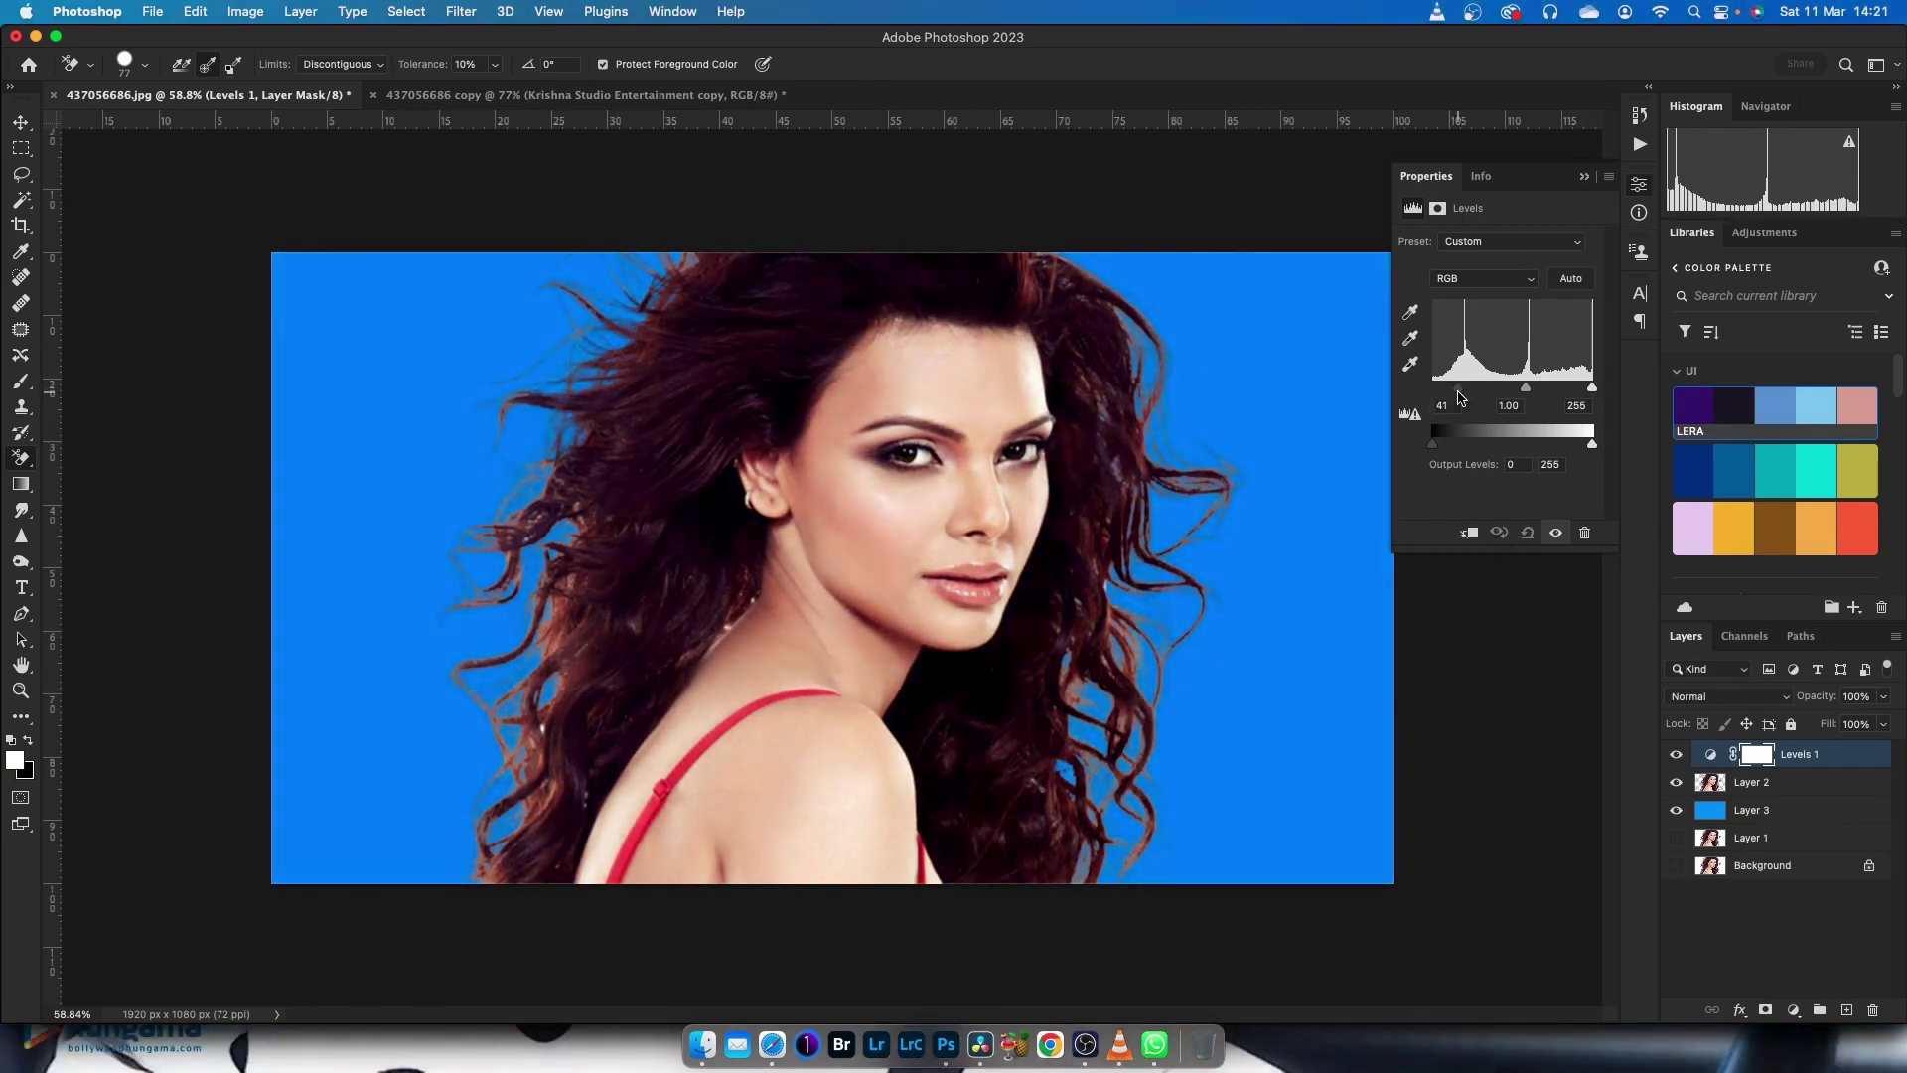
drag(1460, 392, 1430, 392)
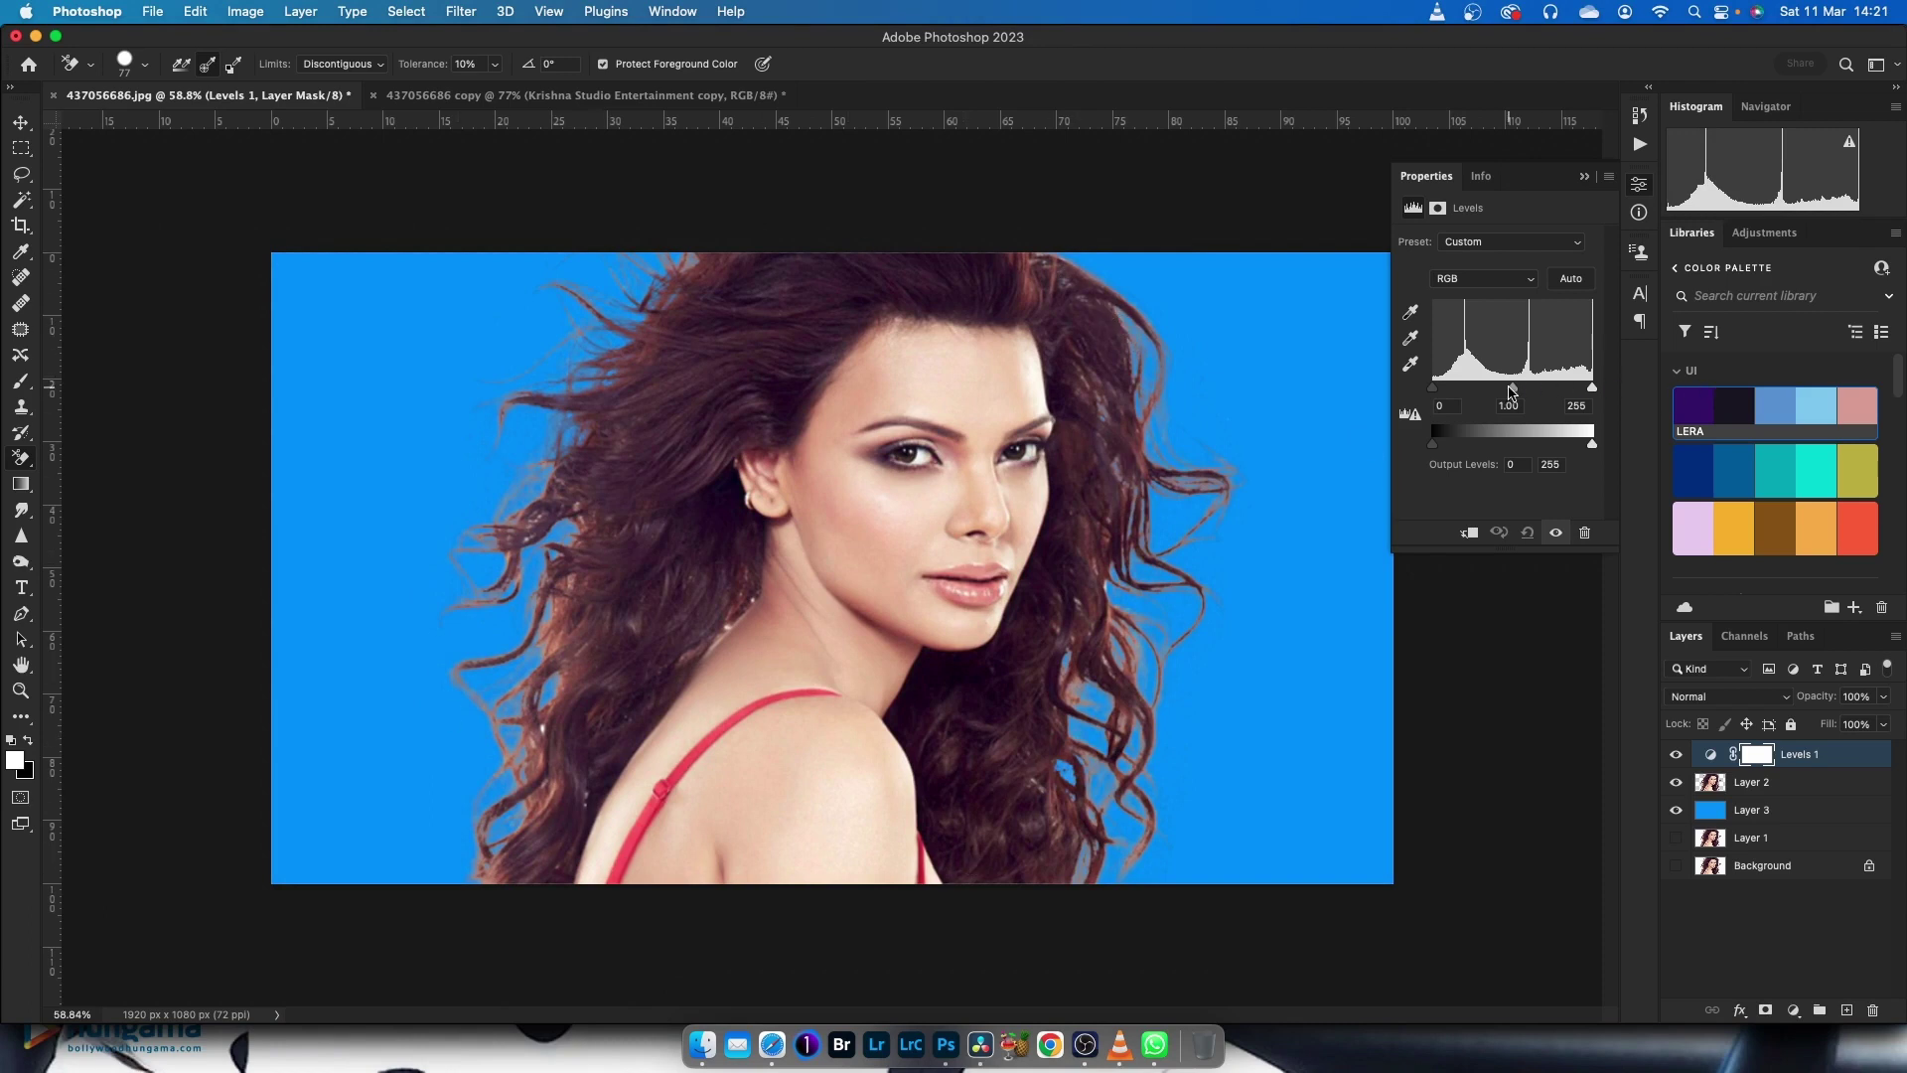
drag(1514, 393, 1518, 396)
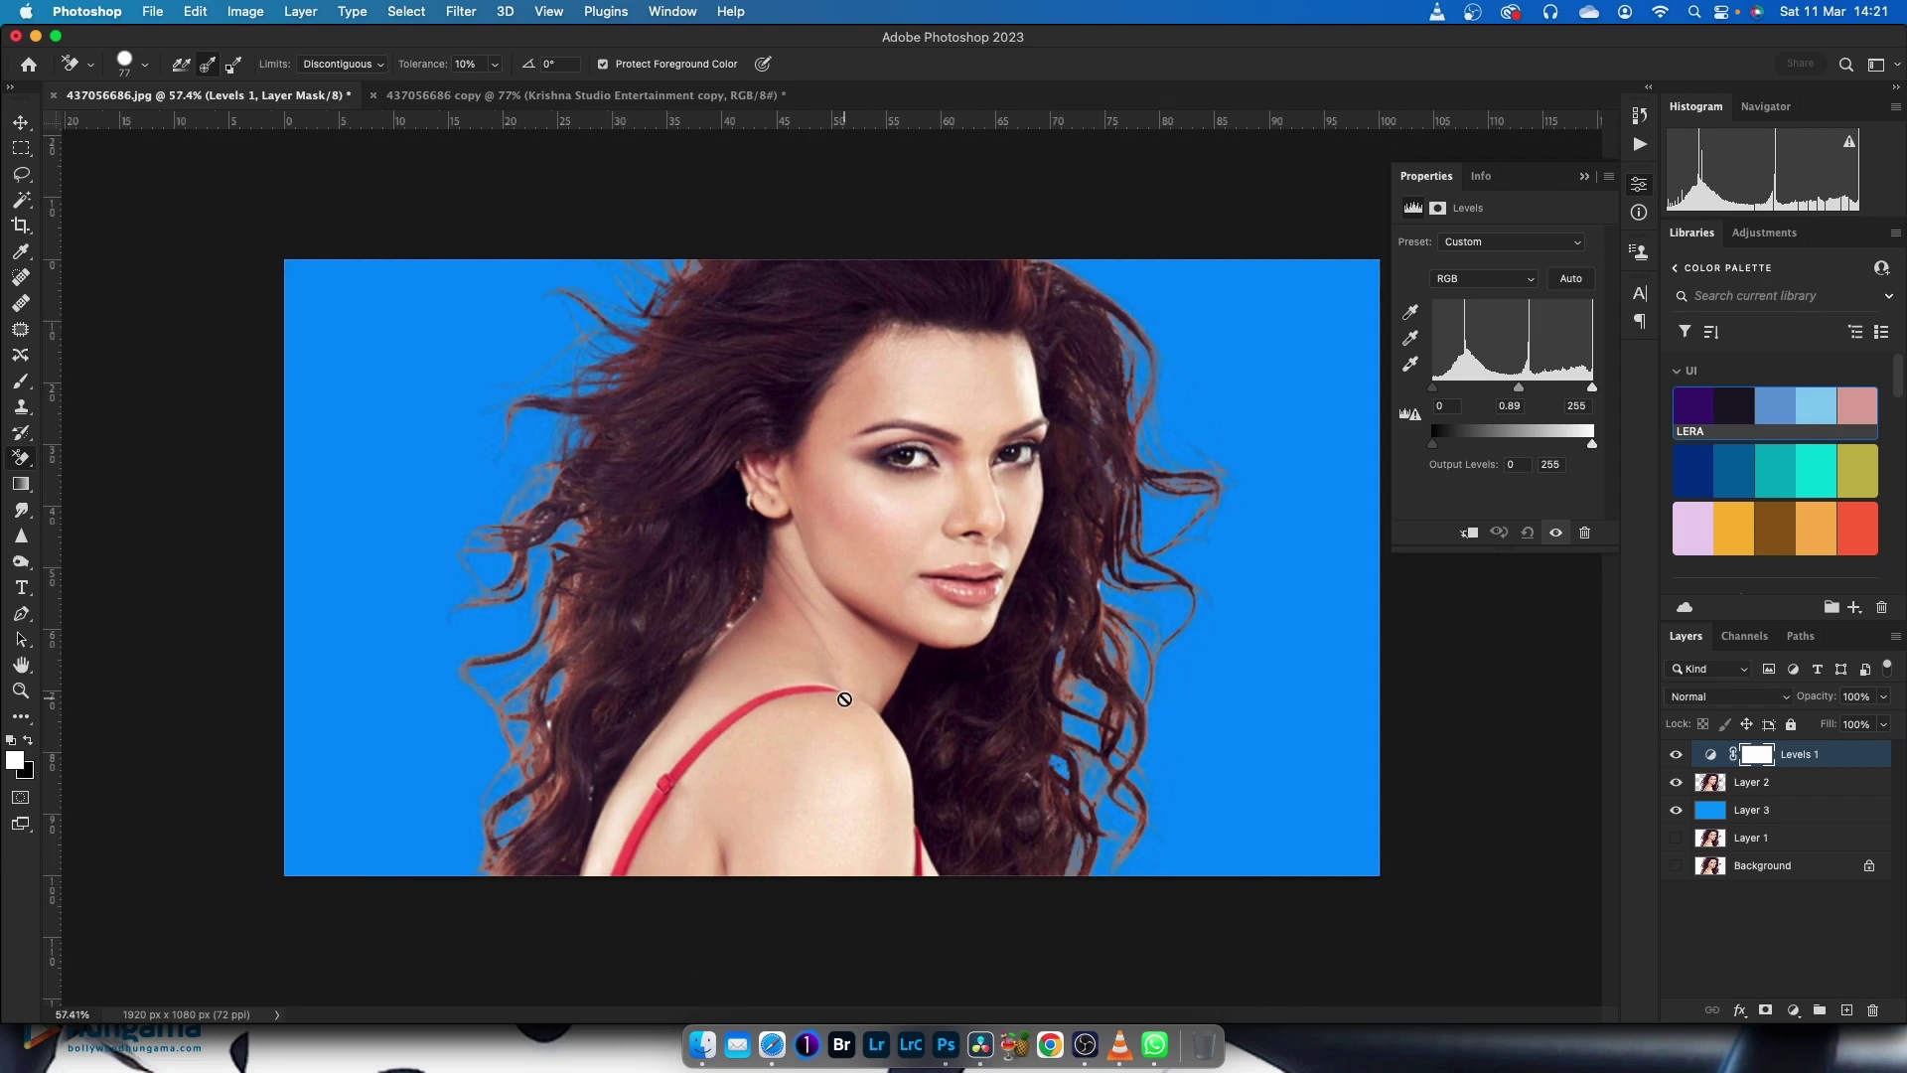
Collapse the Levels properties panel and zoom in on the left hair
scroll(843, 694, down, 2)
scroll(893, 617, up, 4)
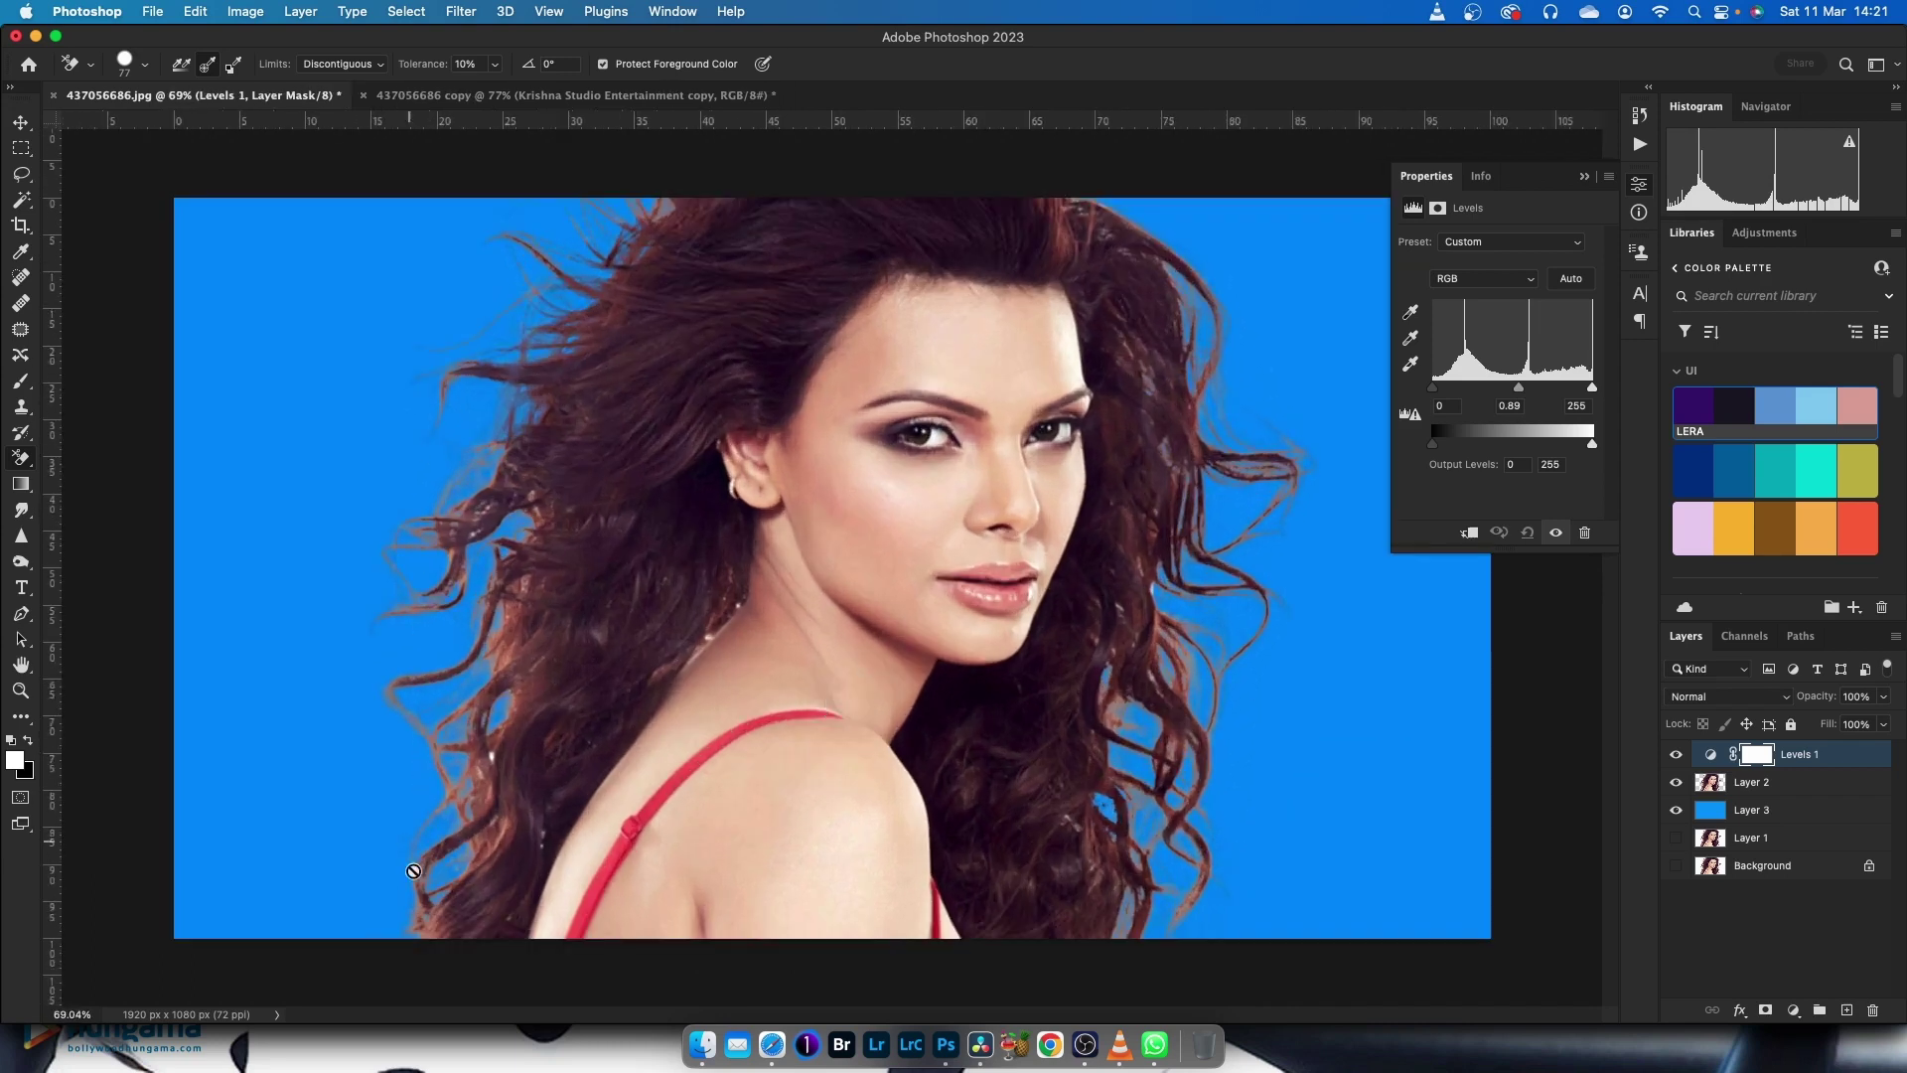
click(1578, 177)
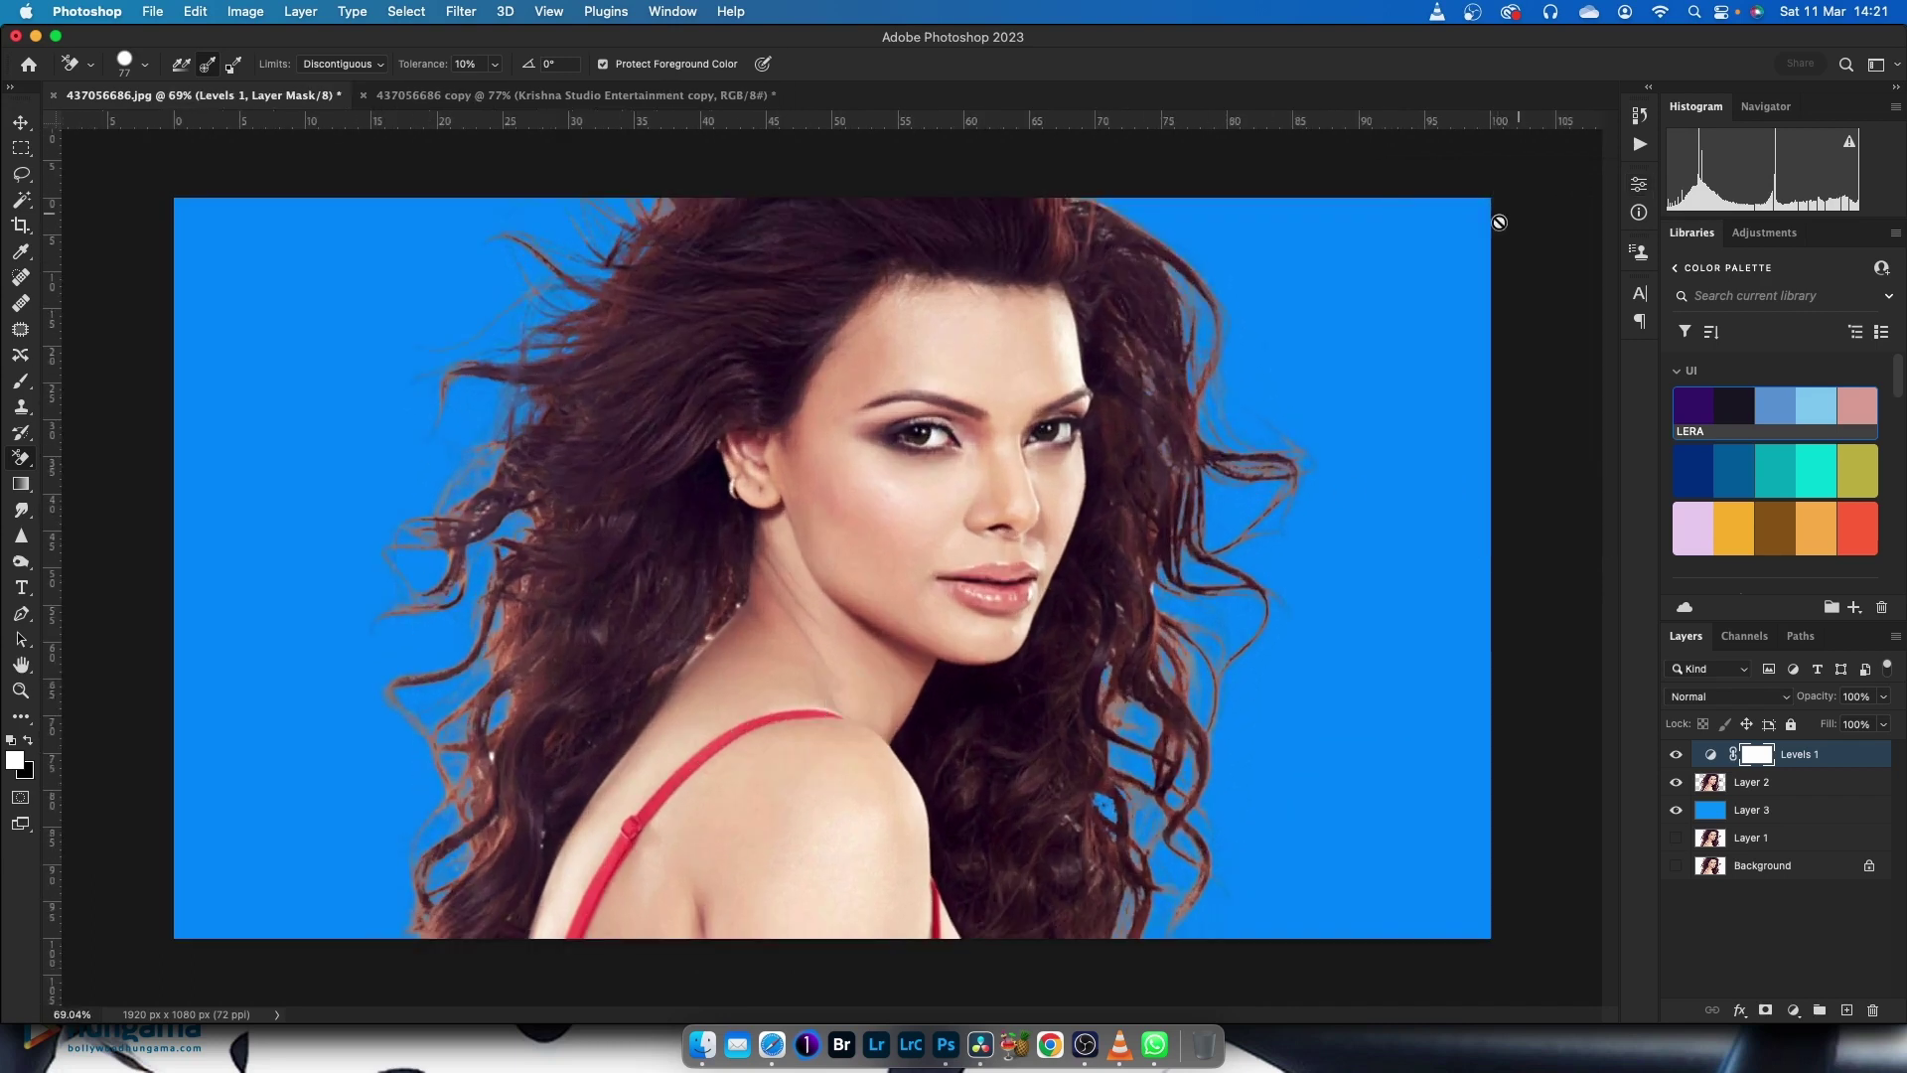
scroll(1138, 626, down, 1)
scroll(1132, 630, down, 2)
scroll(1132, 630, up, 3)
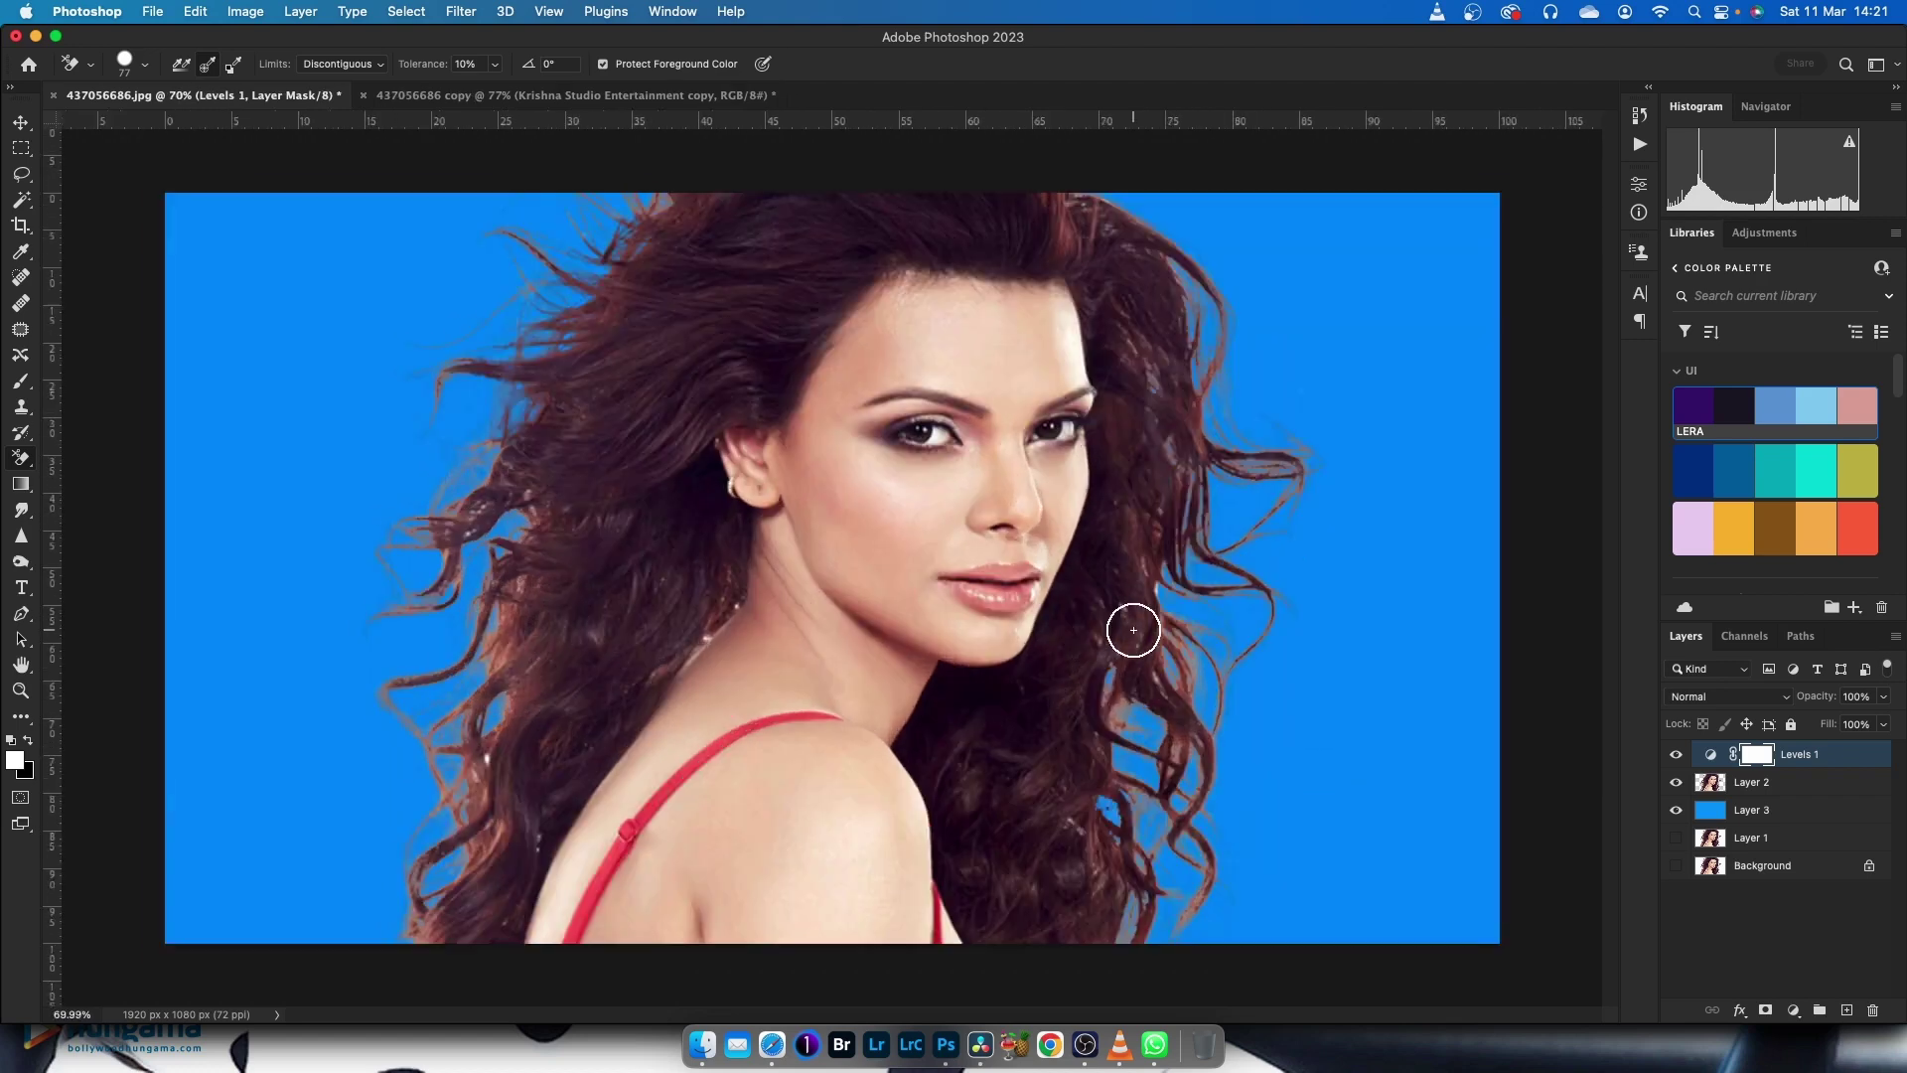
scroll(1134, 596, down, 1)
scroll(647, 609, up, 3)
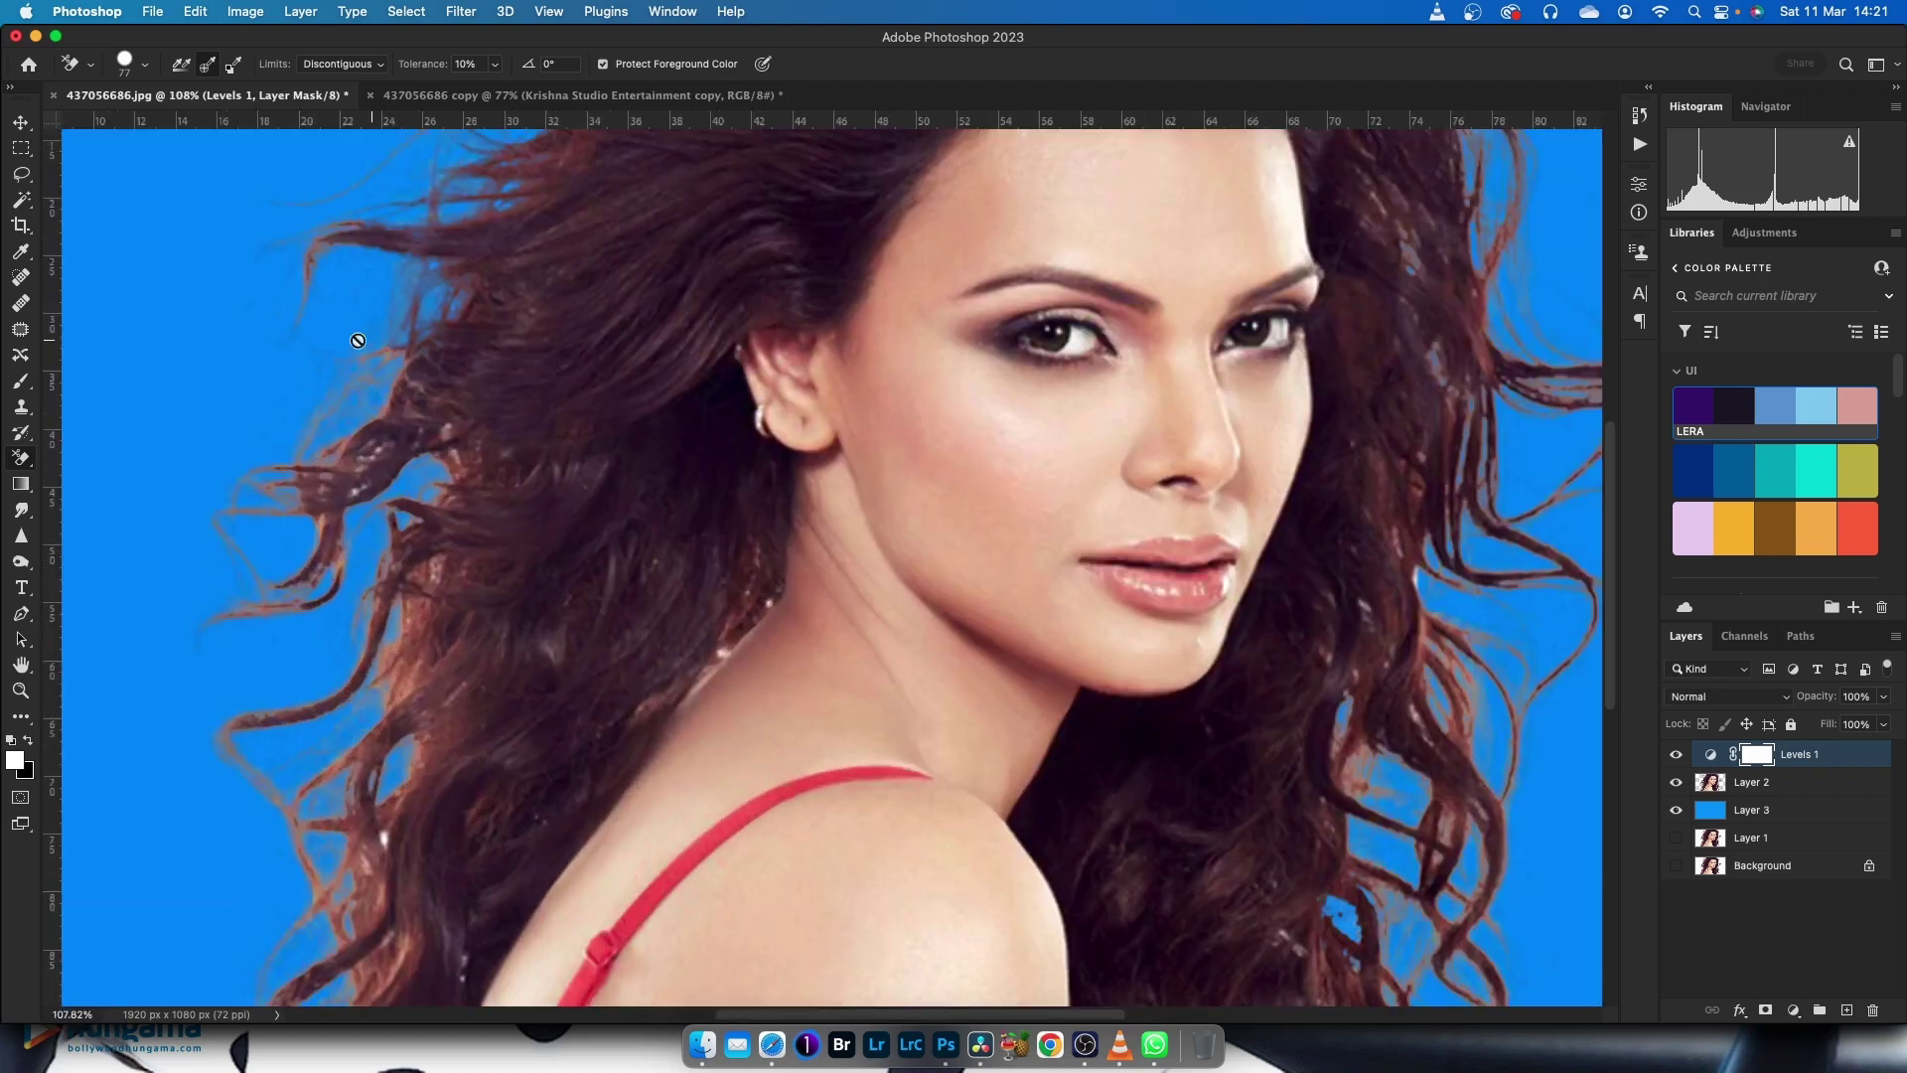
scroll(388, 392, up, 1)
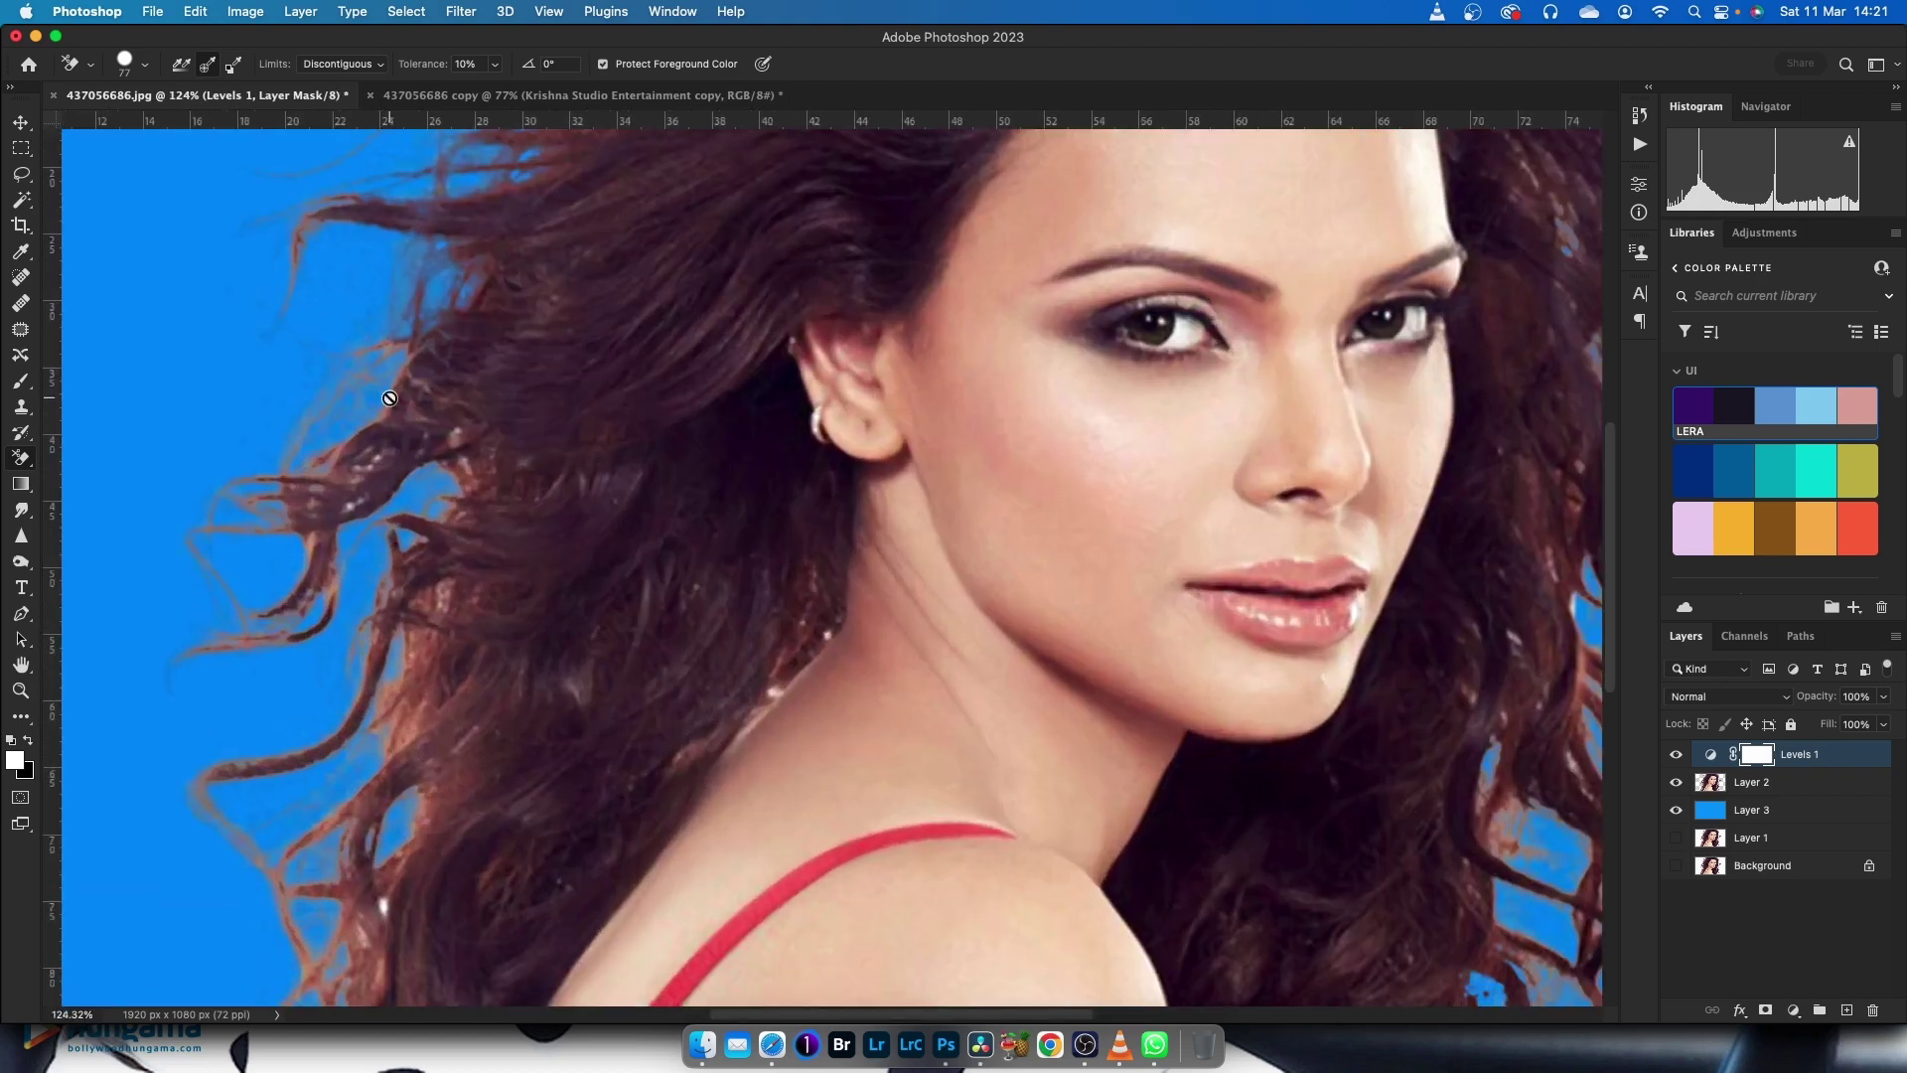
On Layer 2, lasso the blue area around the stray strands left of the hair
click(1745, 785)
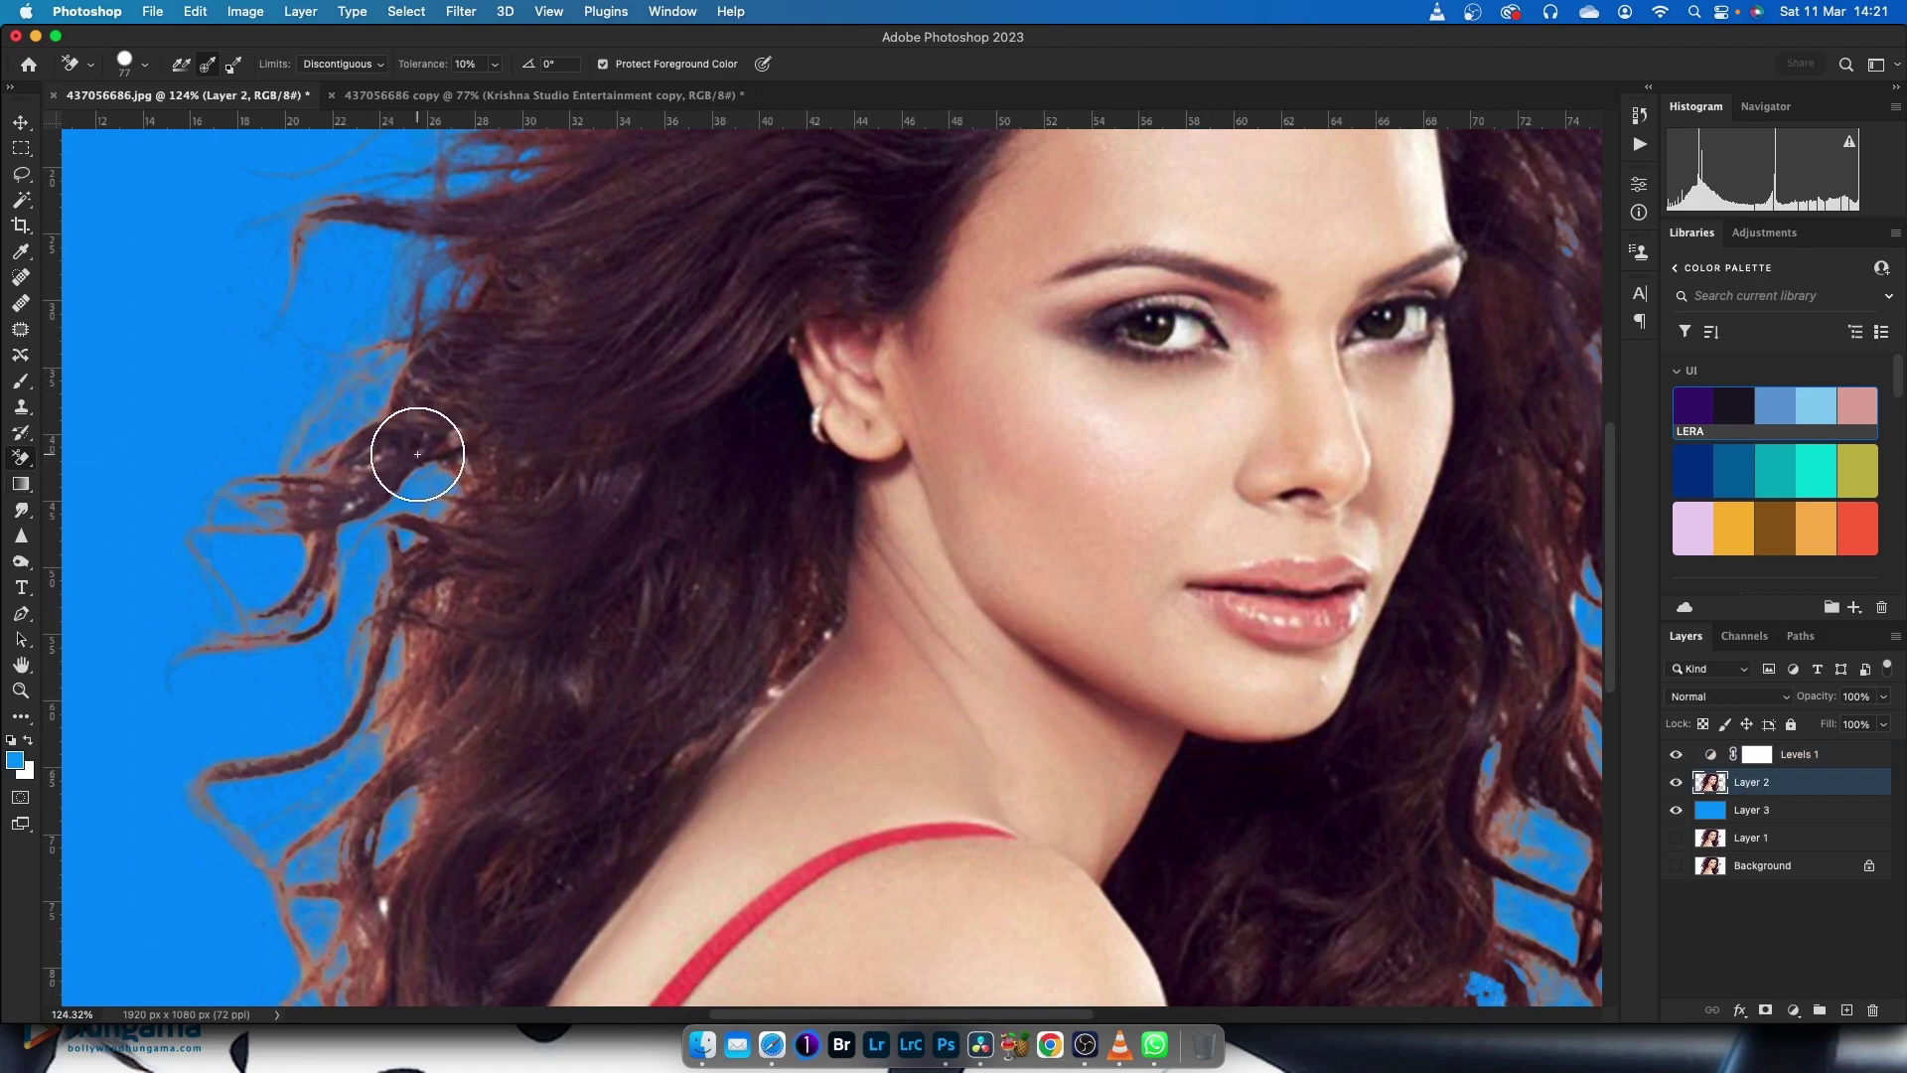
key(j)
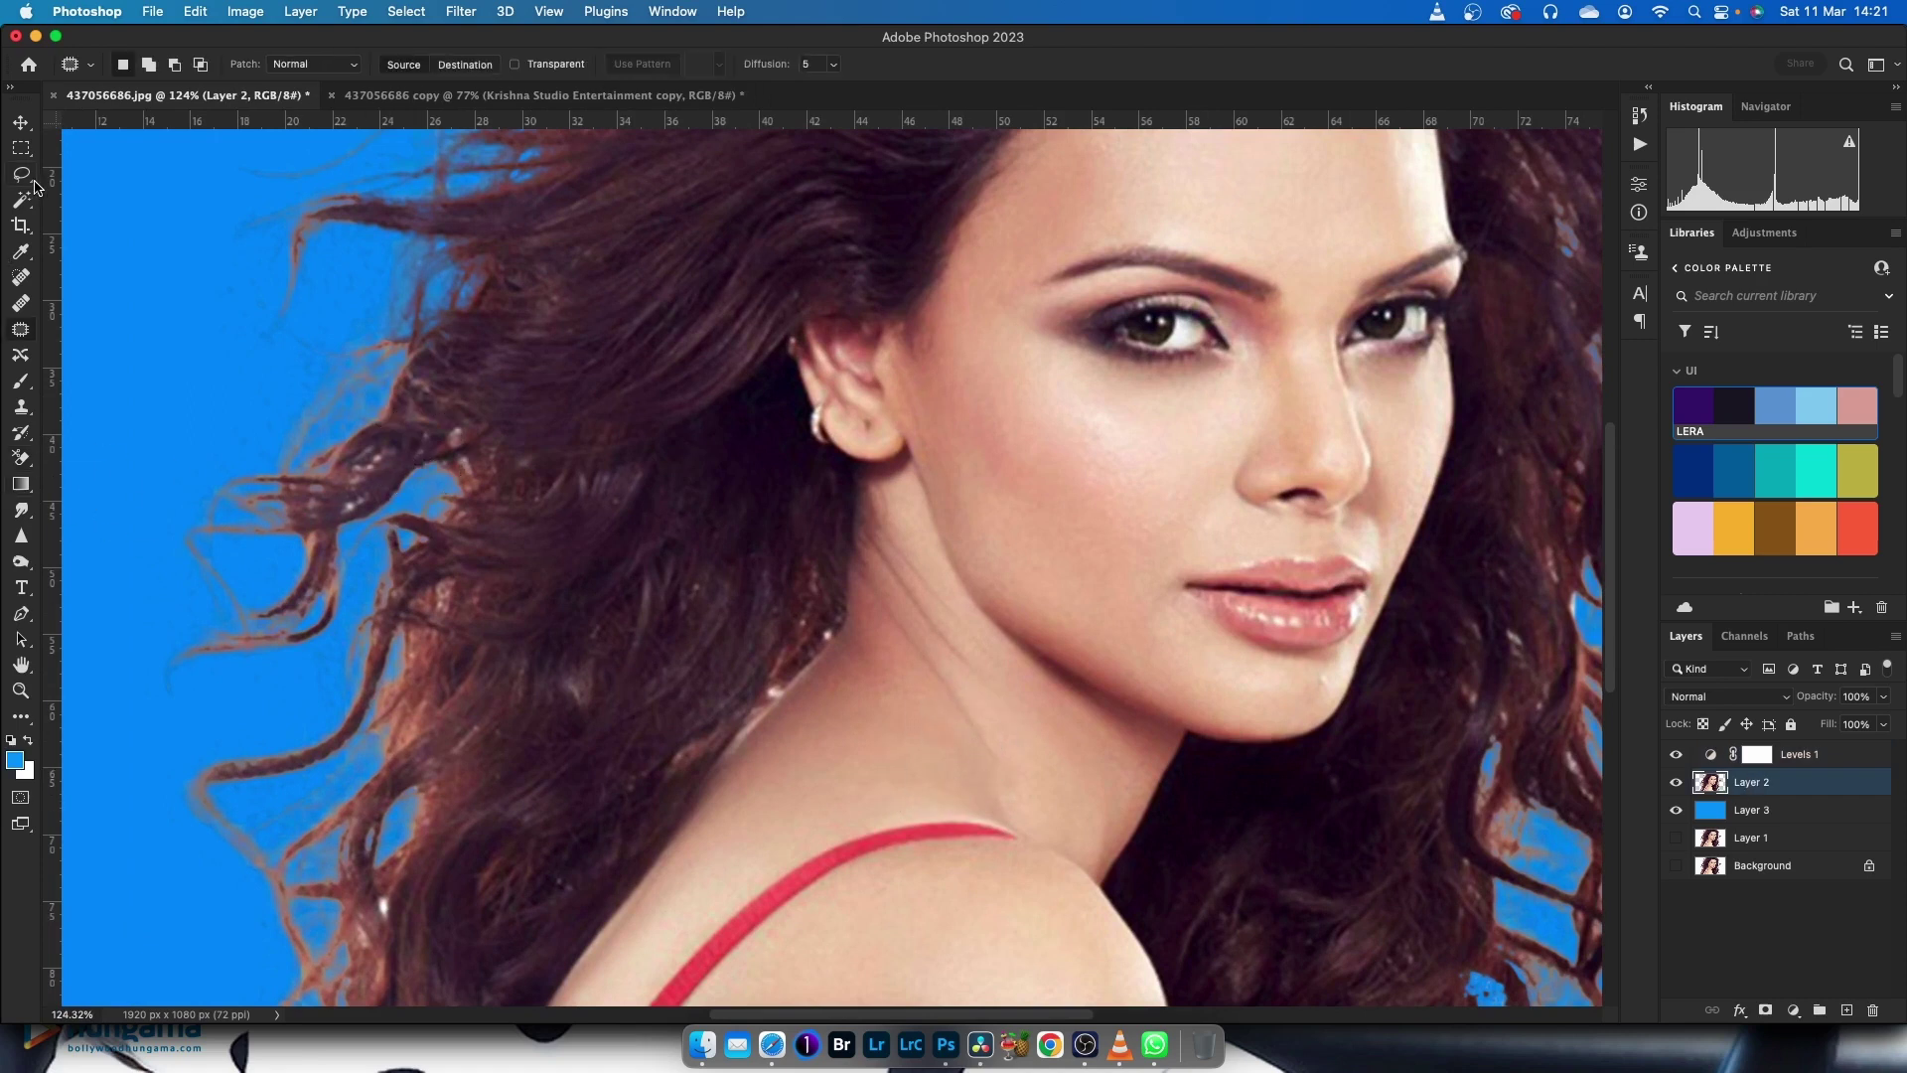
click(30, 179)
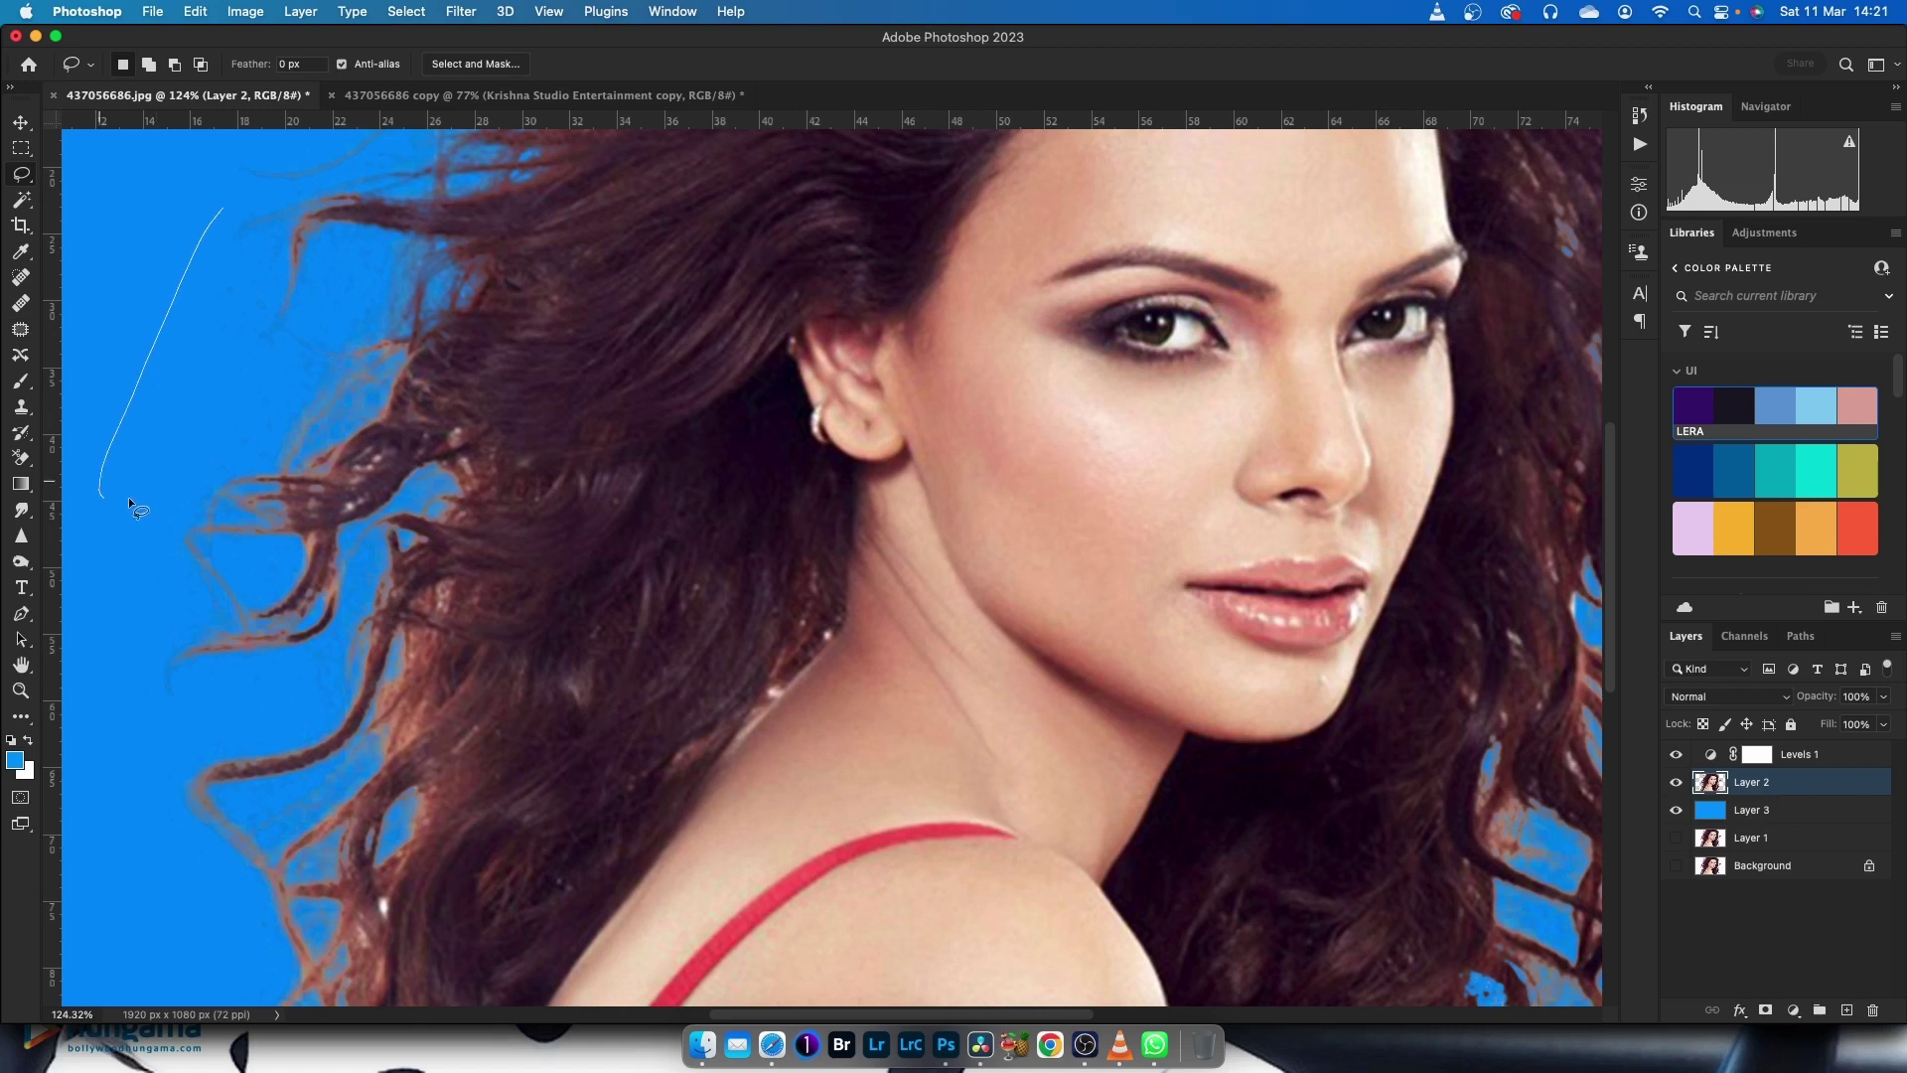
drag(412, 330, 261, 214)
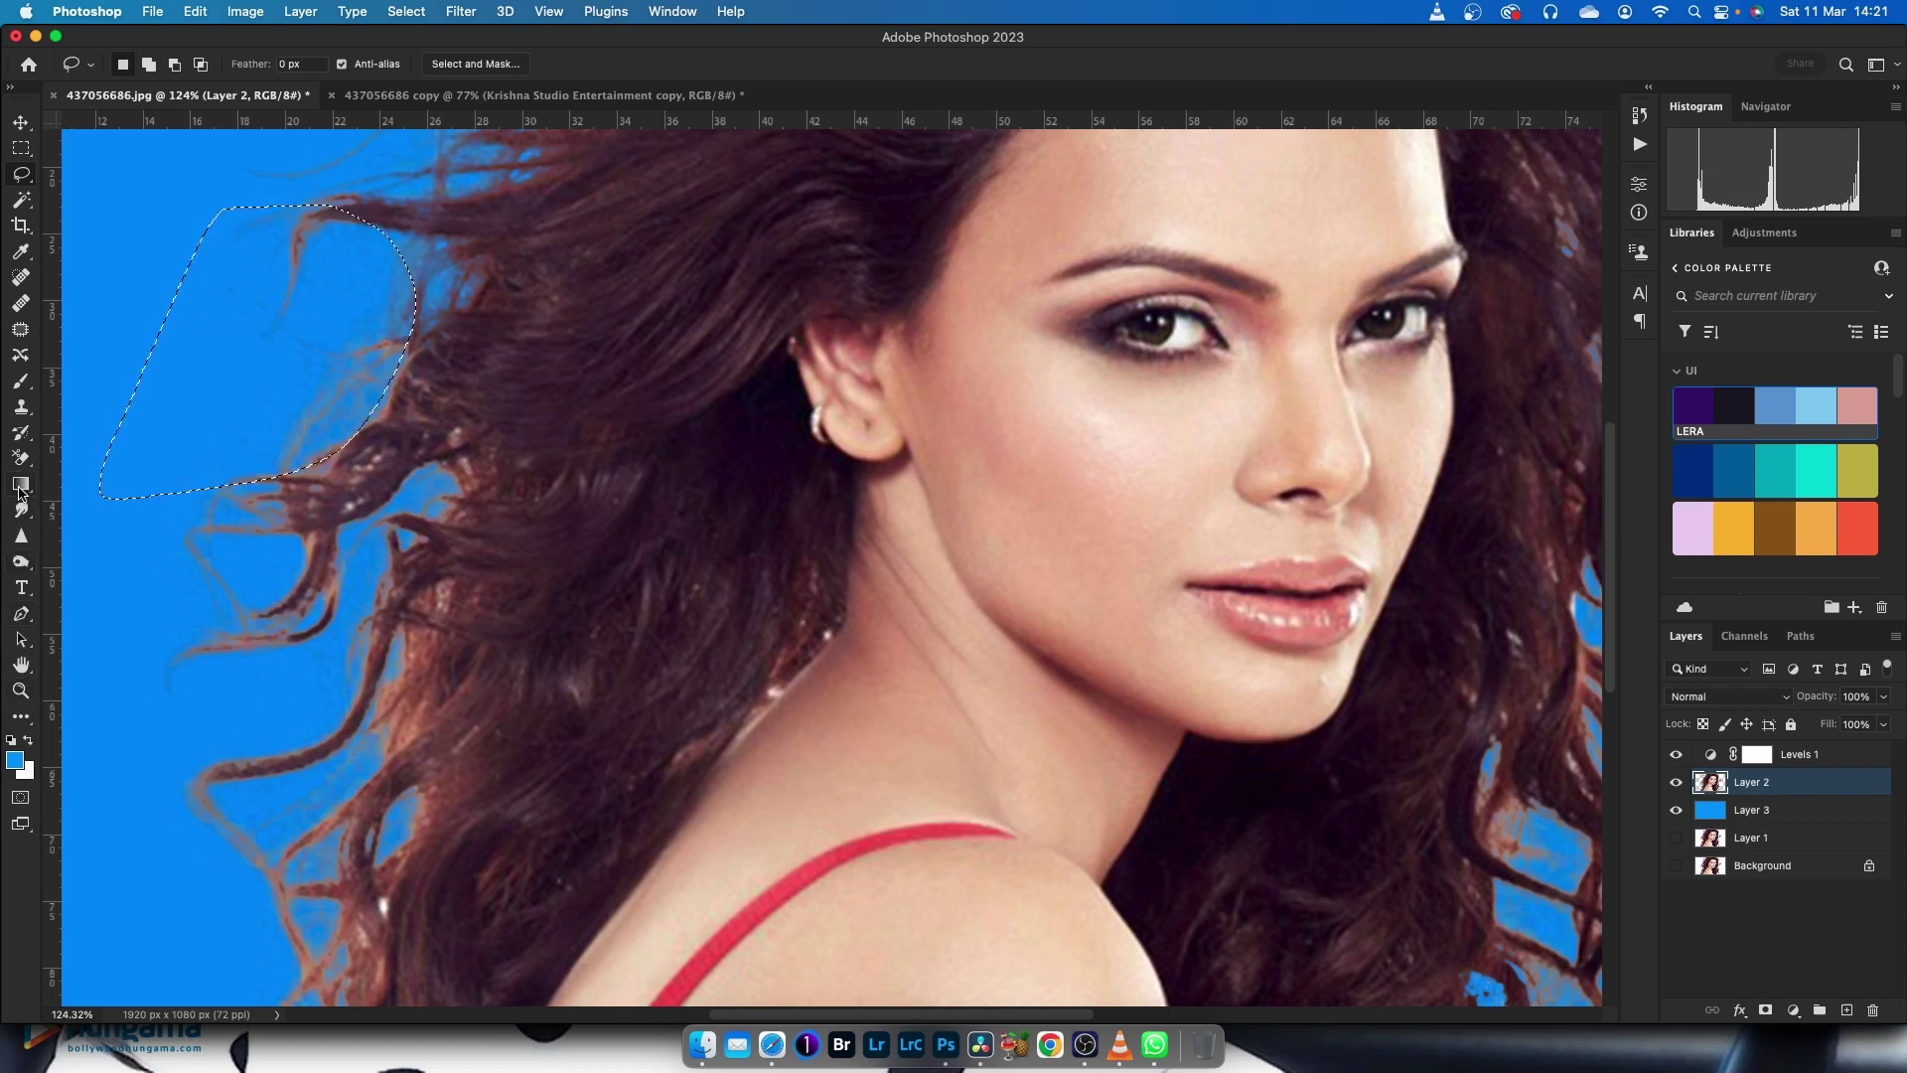
Sample the backdrop blue as background colour and set Background Eraser tolerance to 25%
key(e)
click(33, 777)
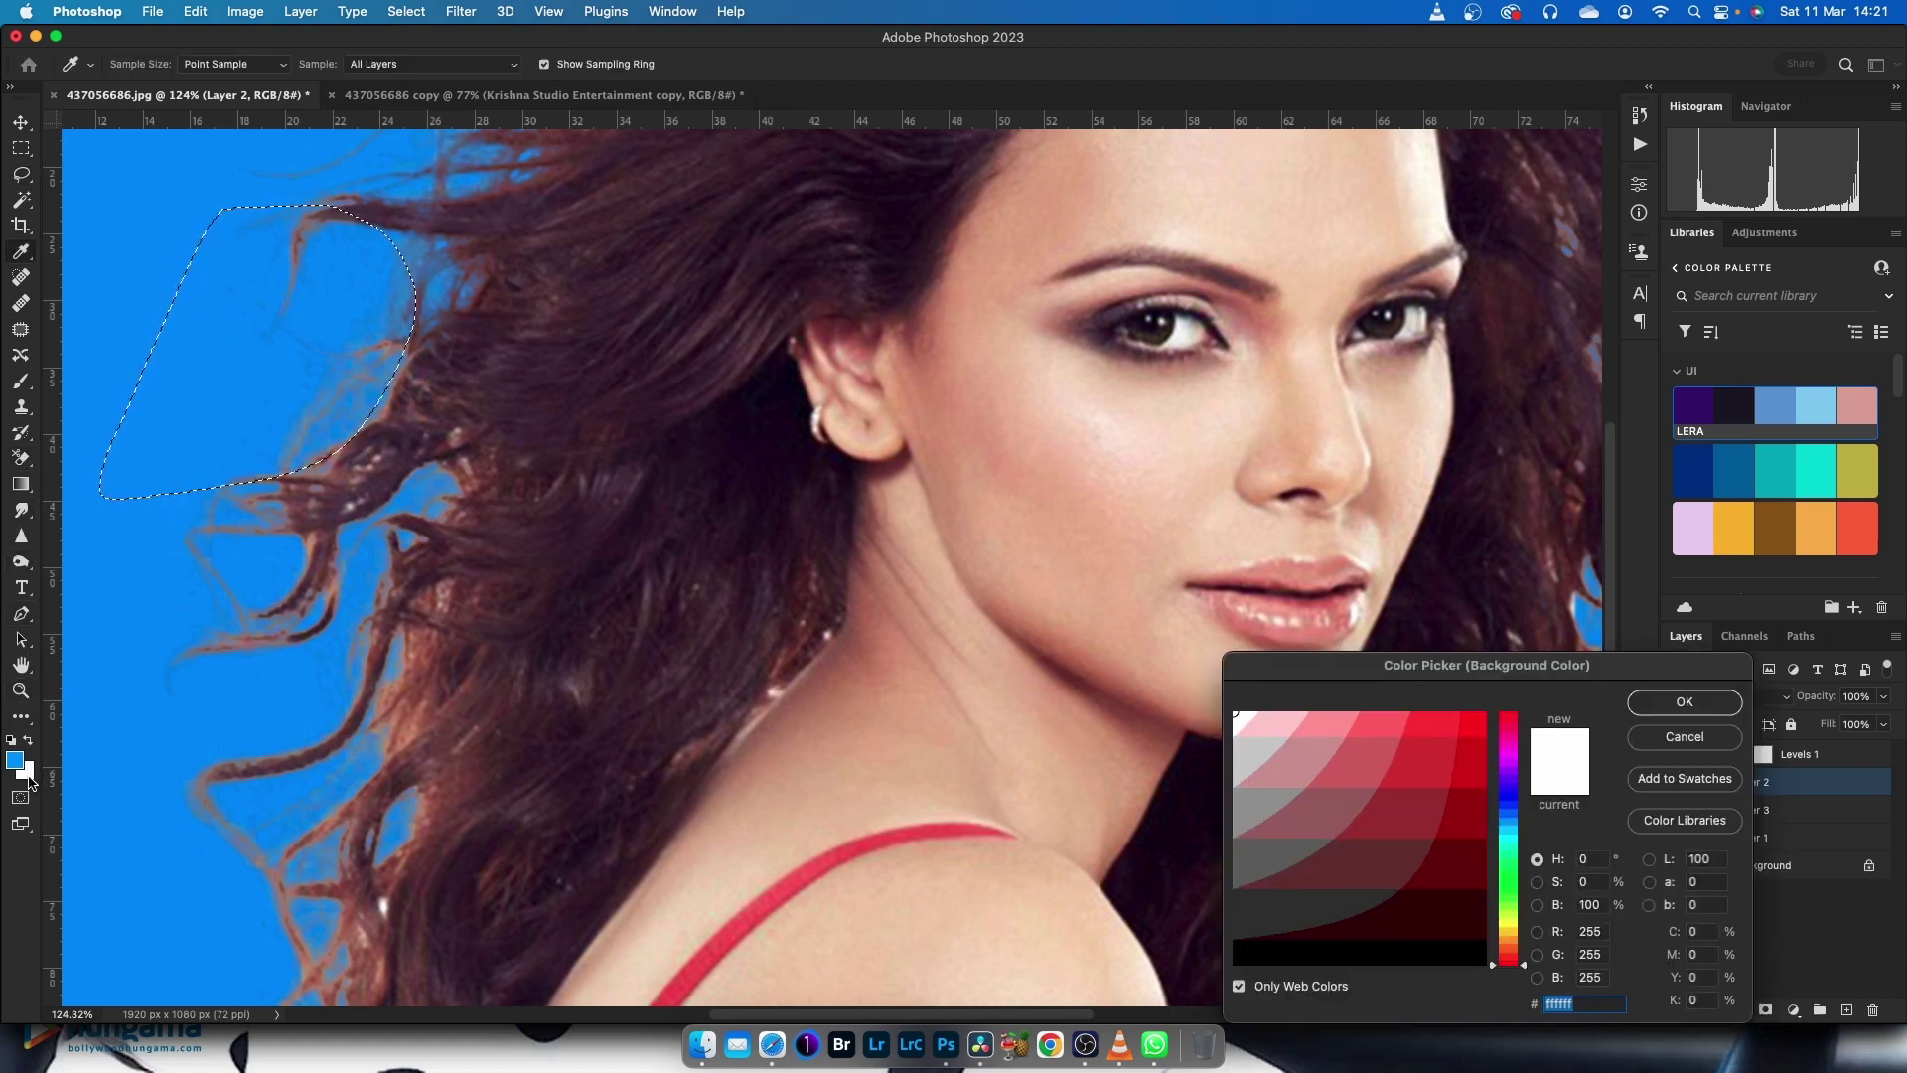
scroll(337, 288, up, 3)
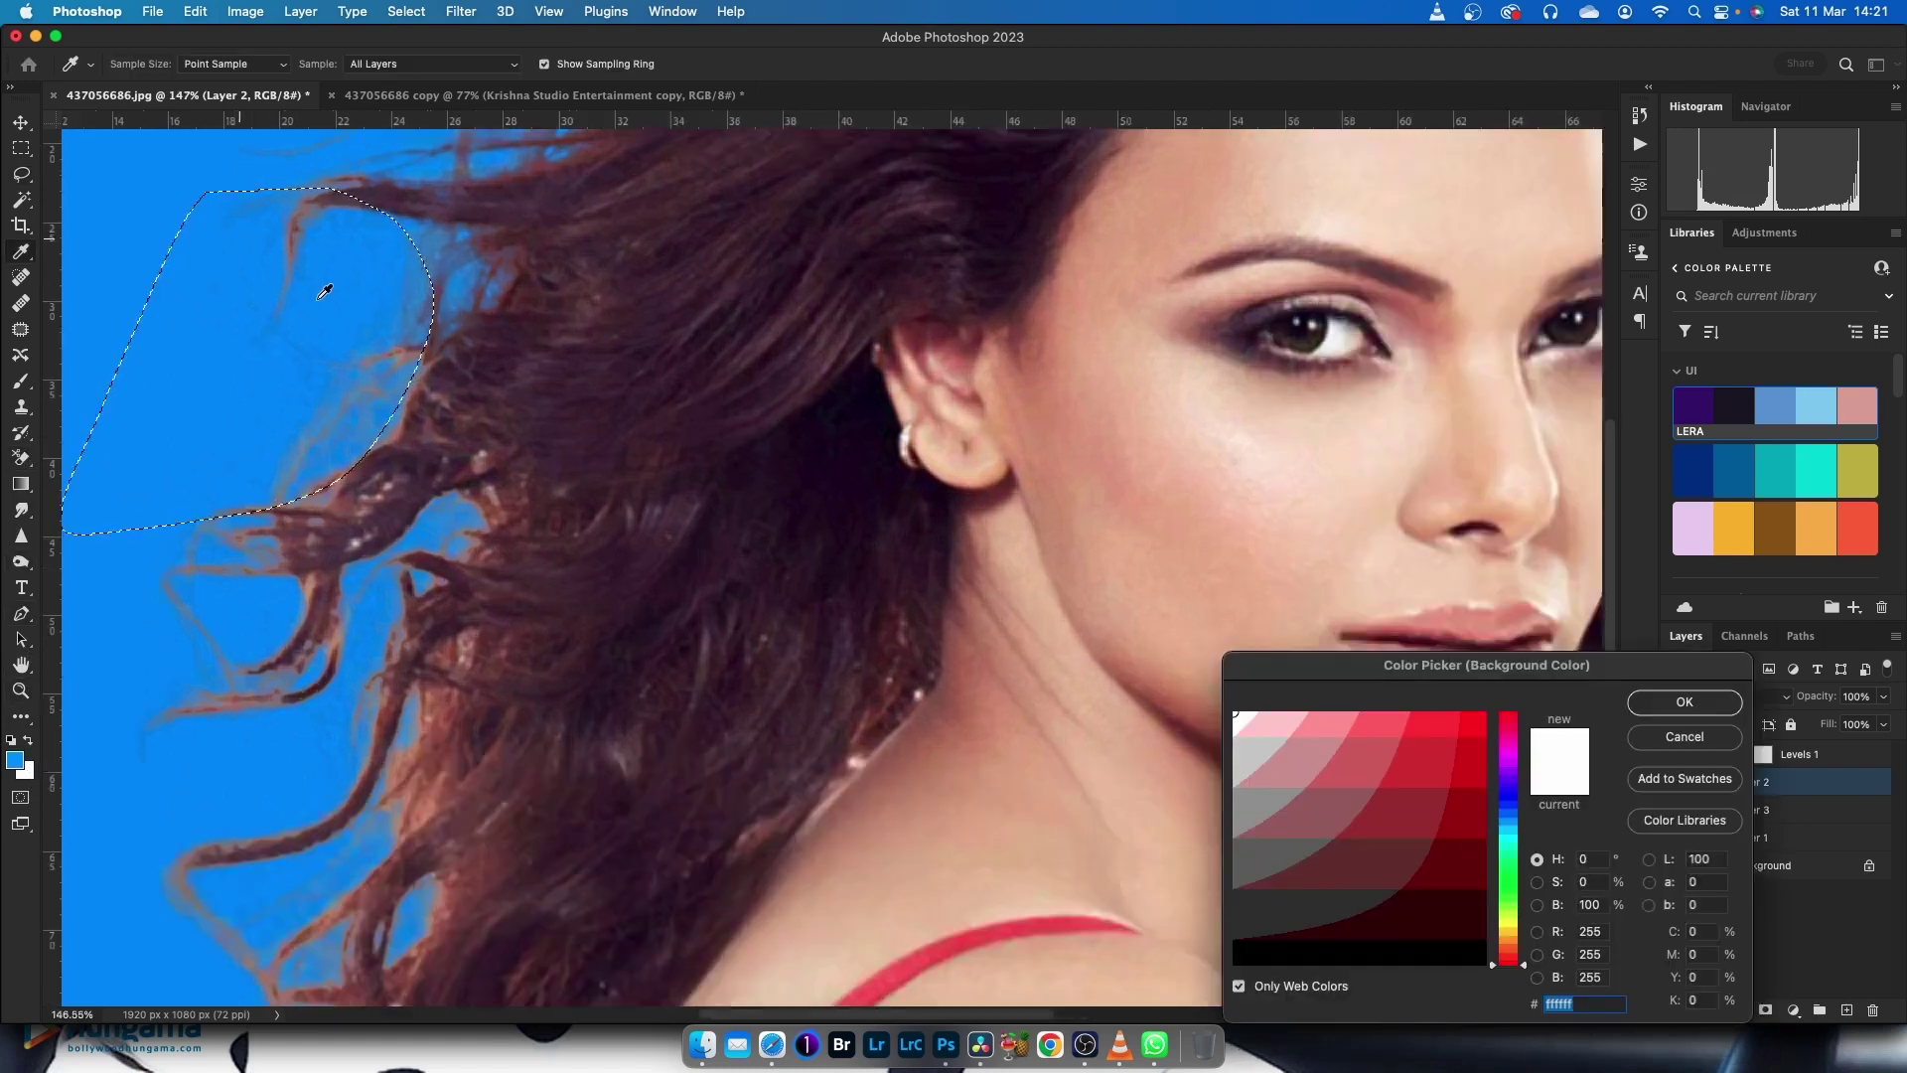
scroll(322, 303, up, 3)
click(326, 429)
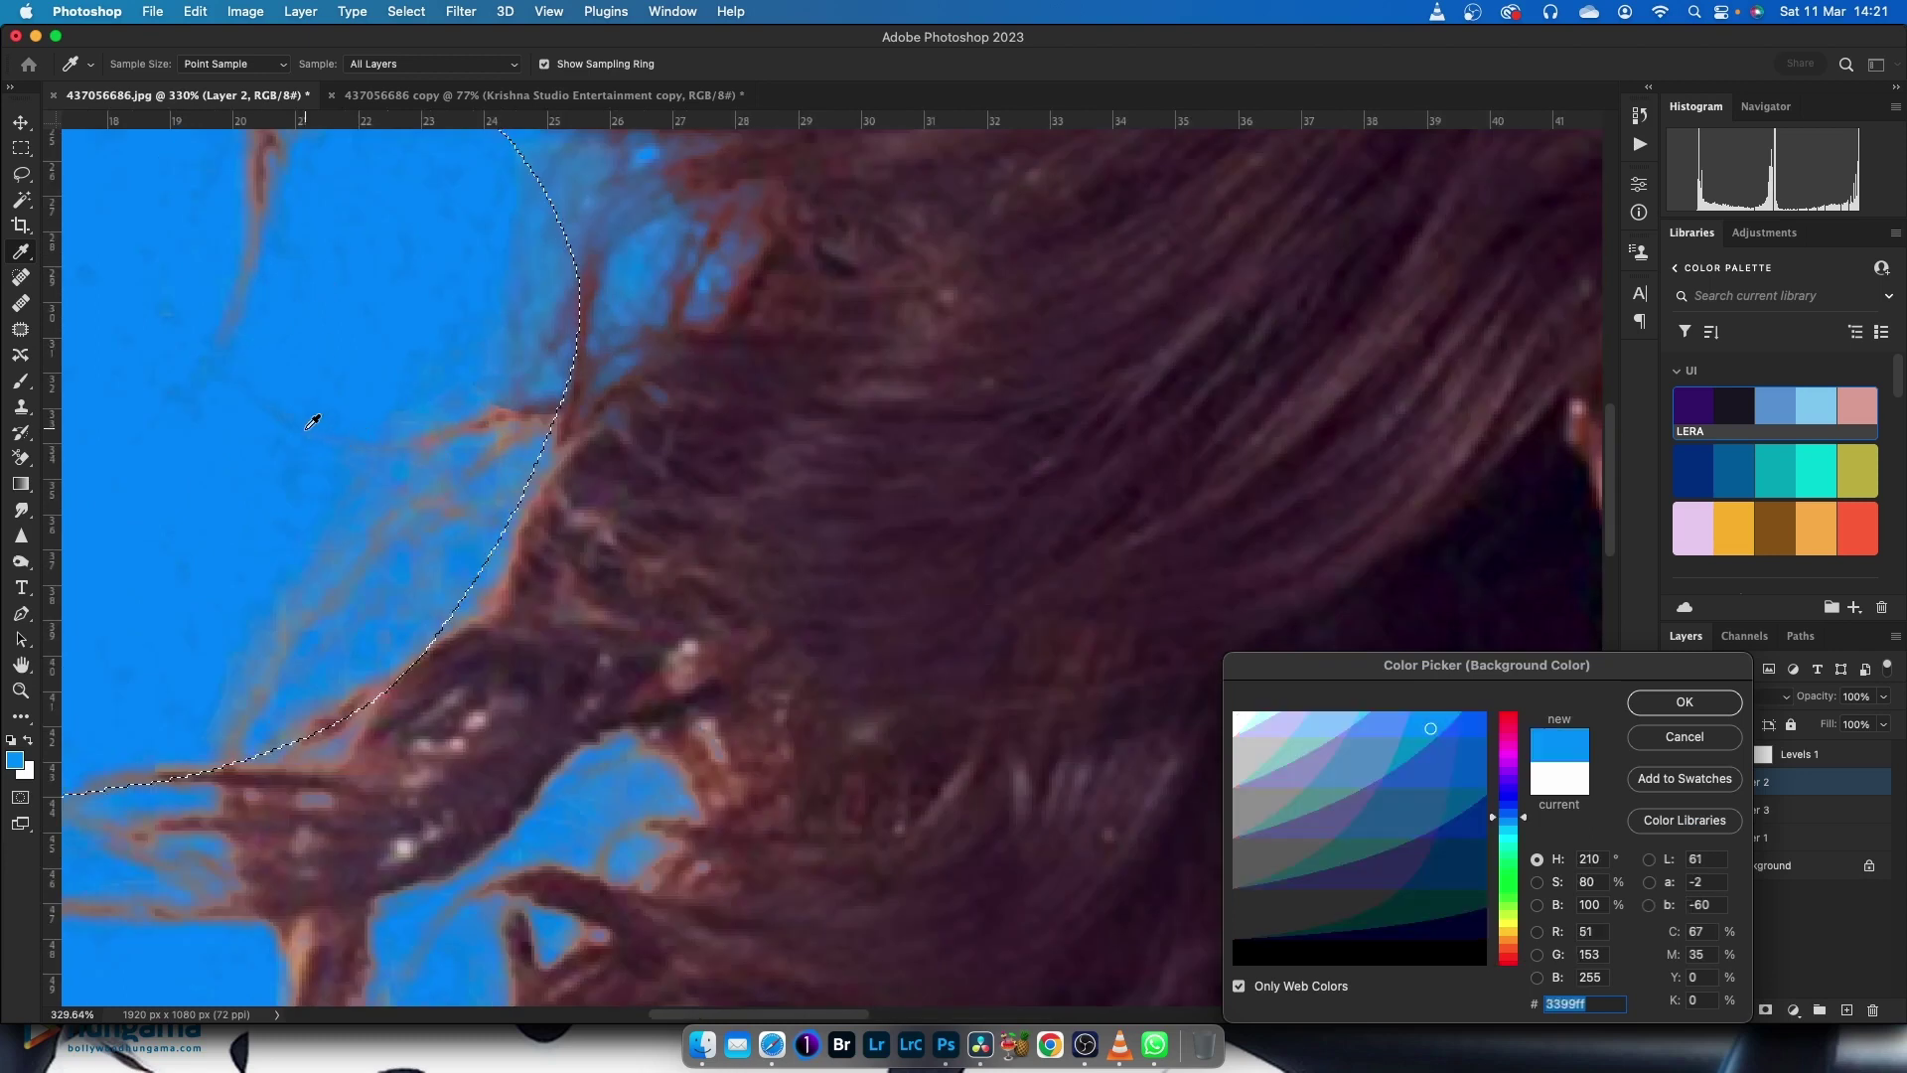
click(1703, 704)
key(e)
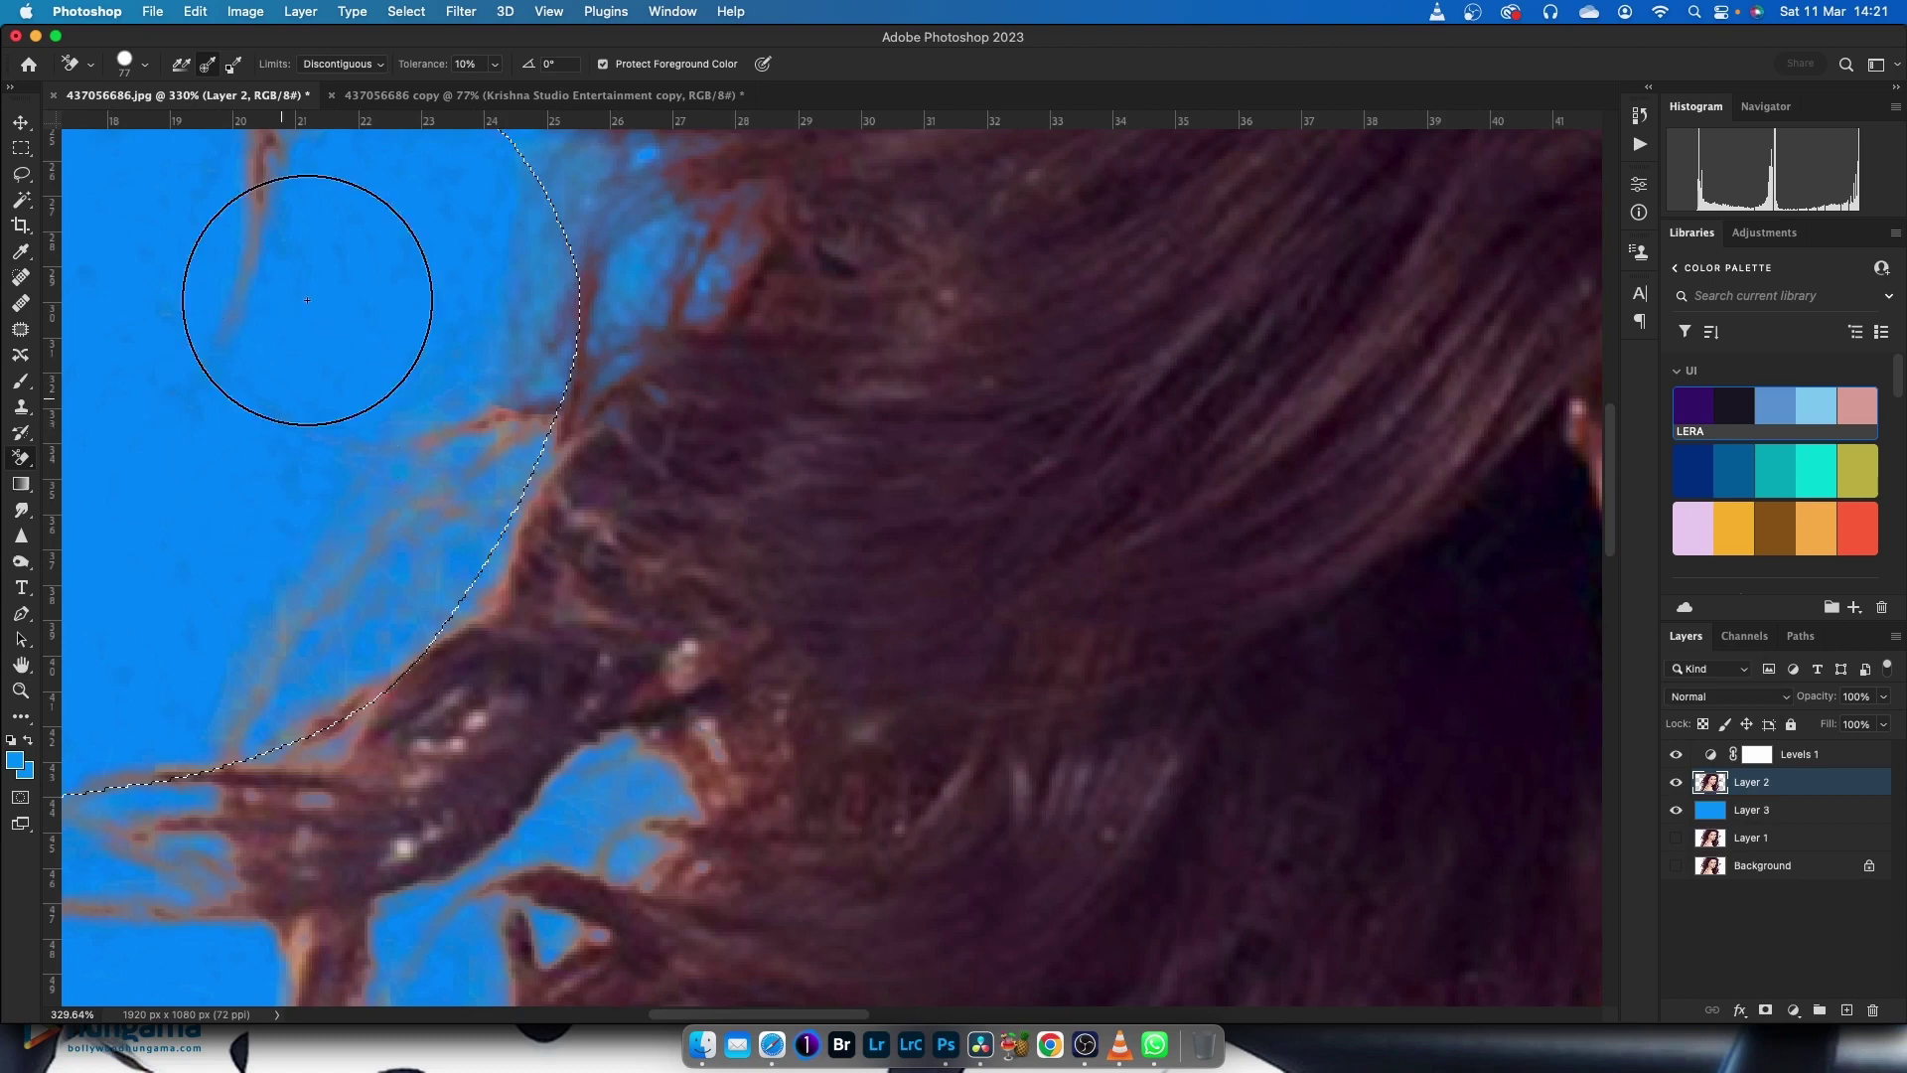
click(495, 64)
drag(494, 87, 501, 90)
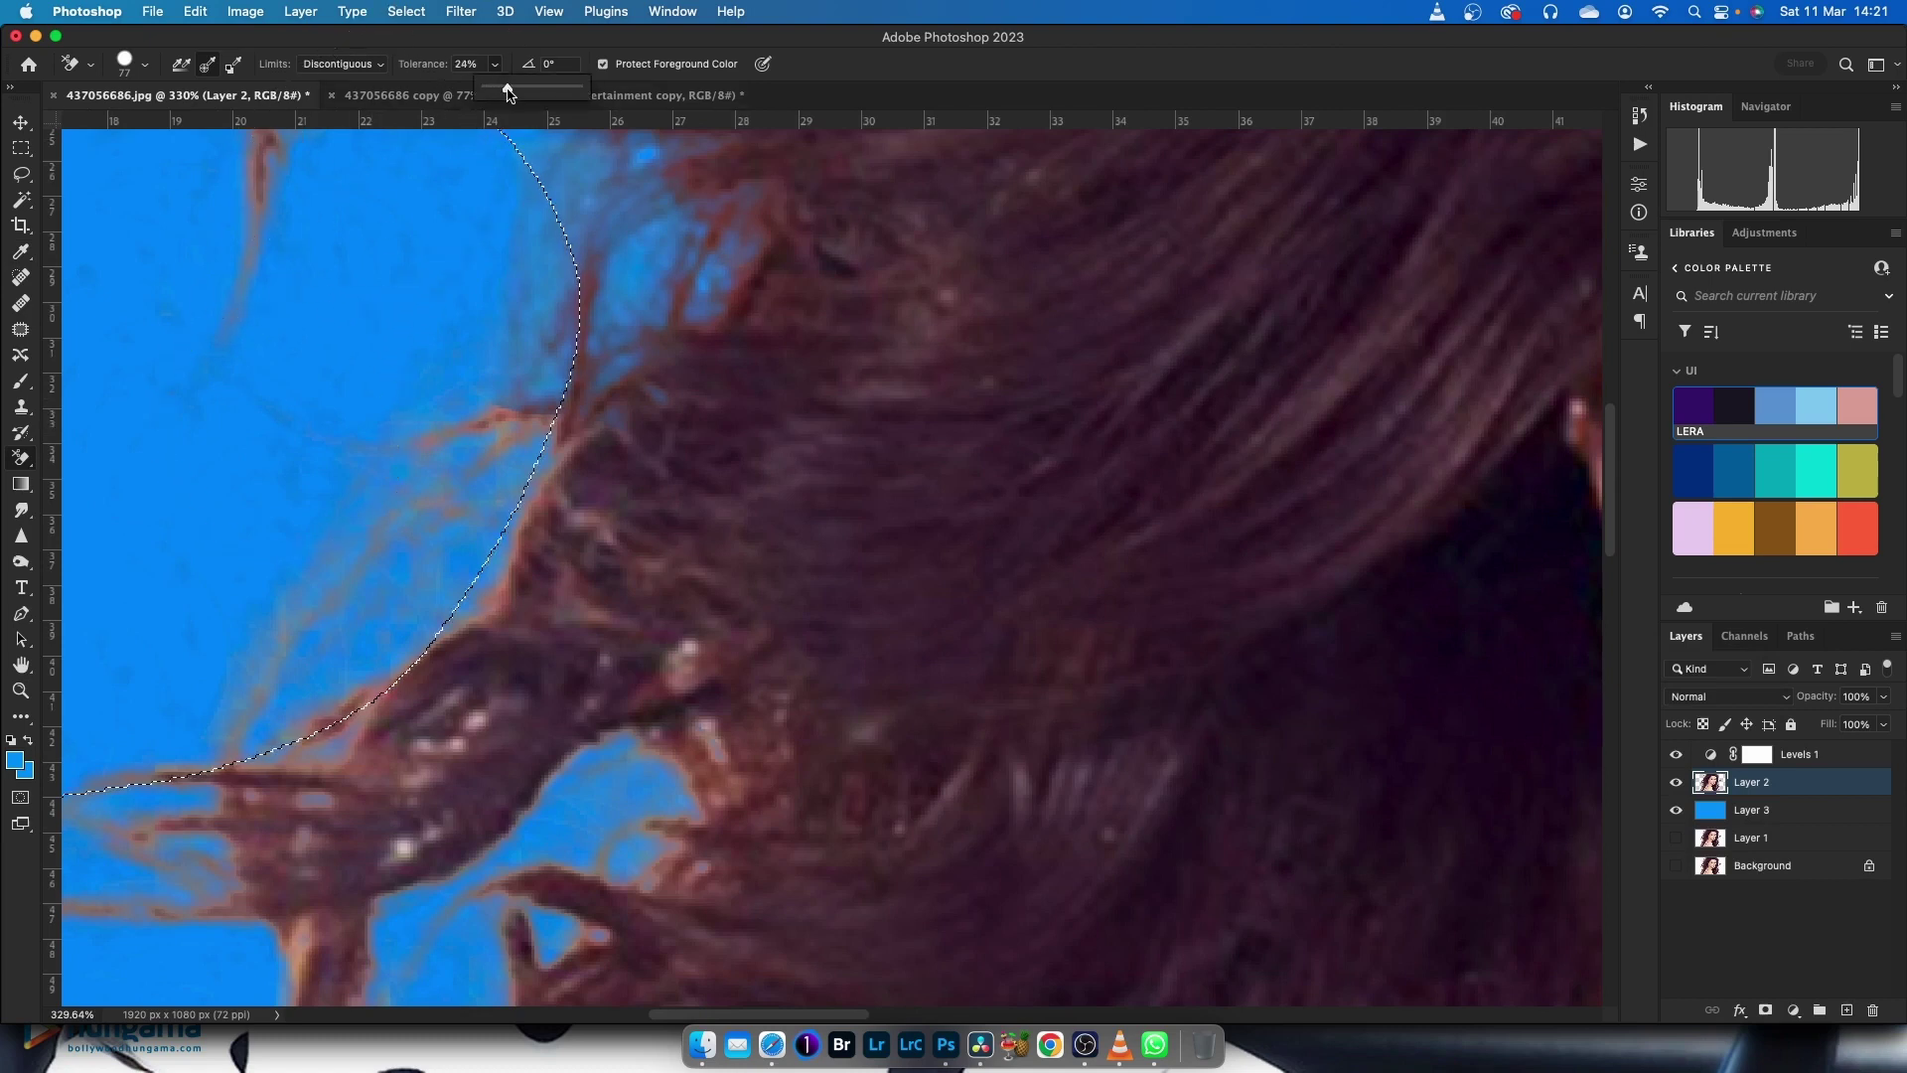
click(361, 245)
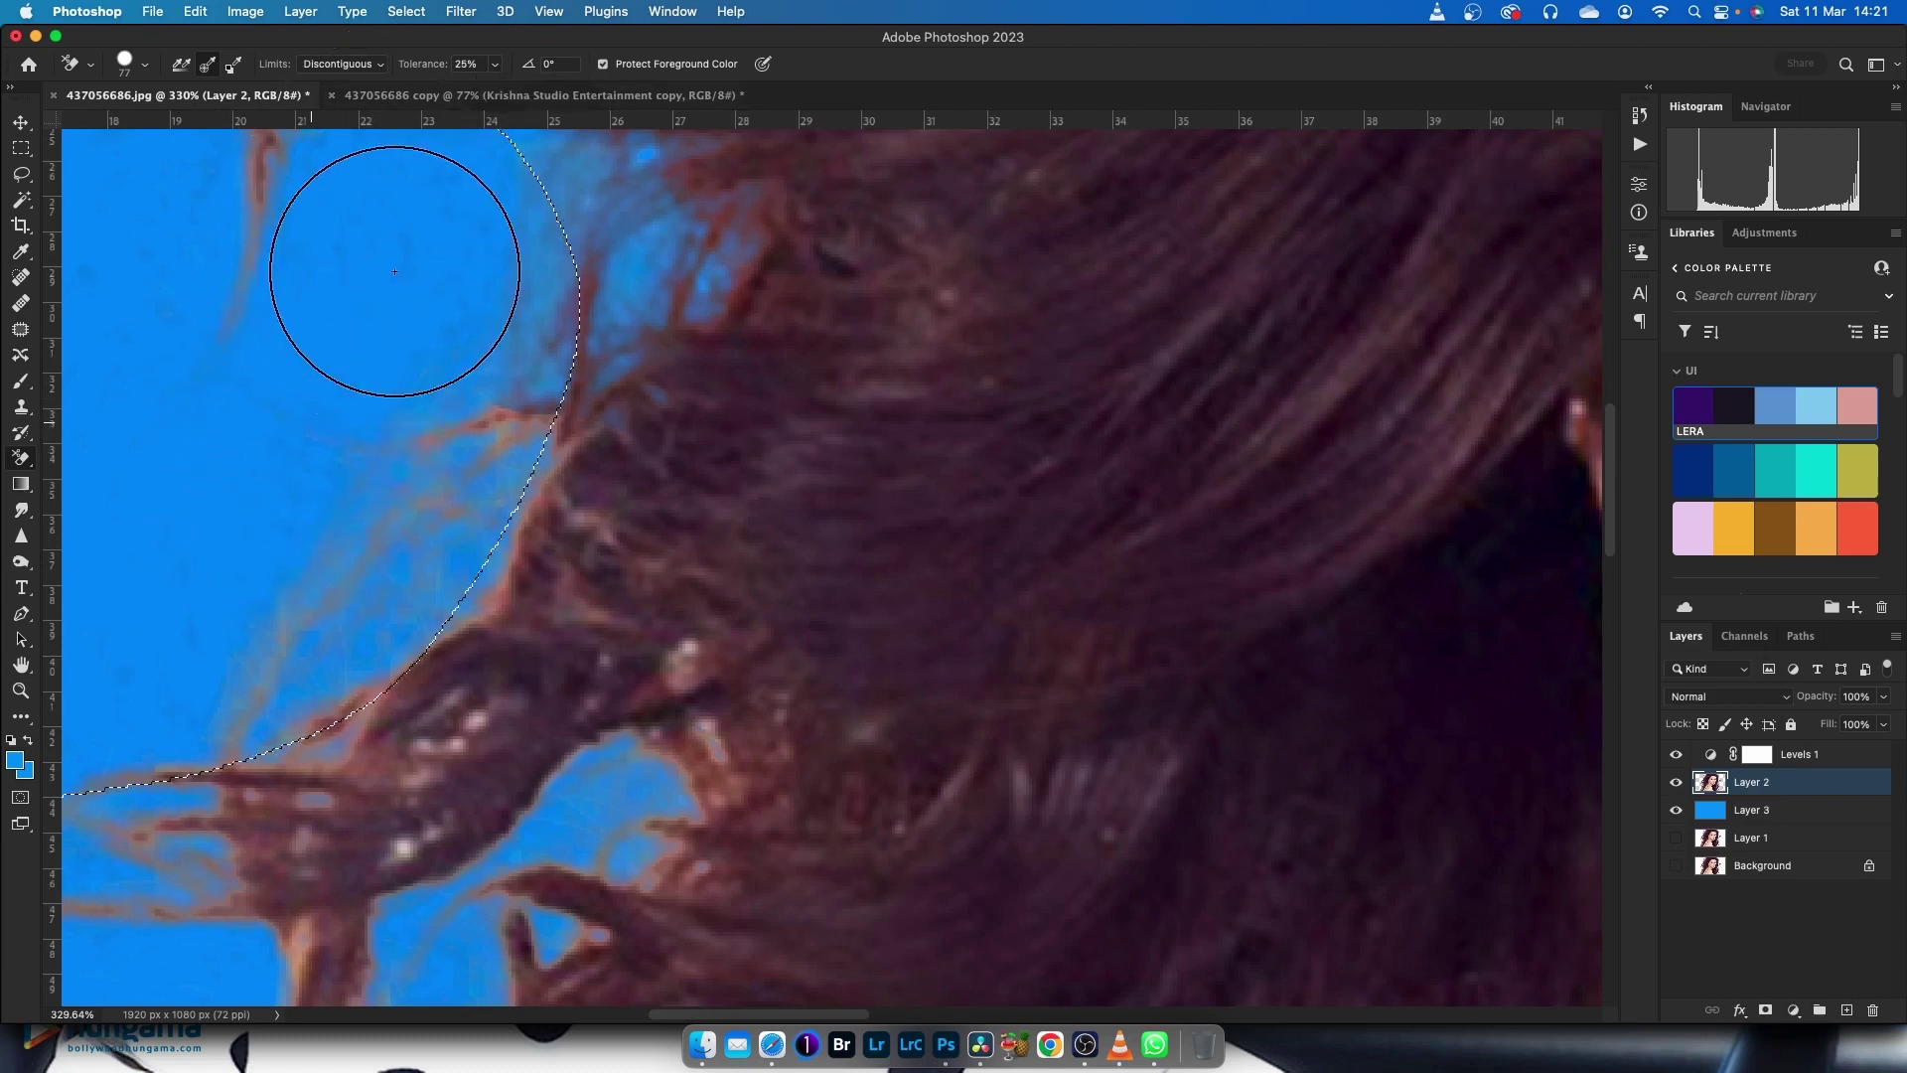
Erase the blue halo inside the selection left of the hair, then deselect
scroll(298, 398, down, 3)
scroll(218, 576, down, 5)
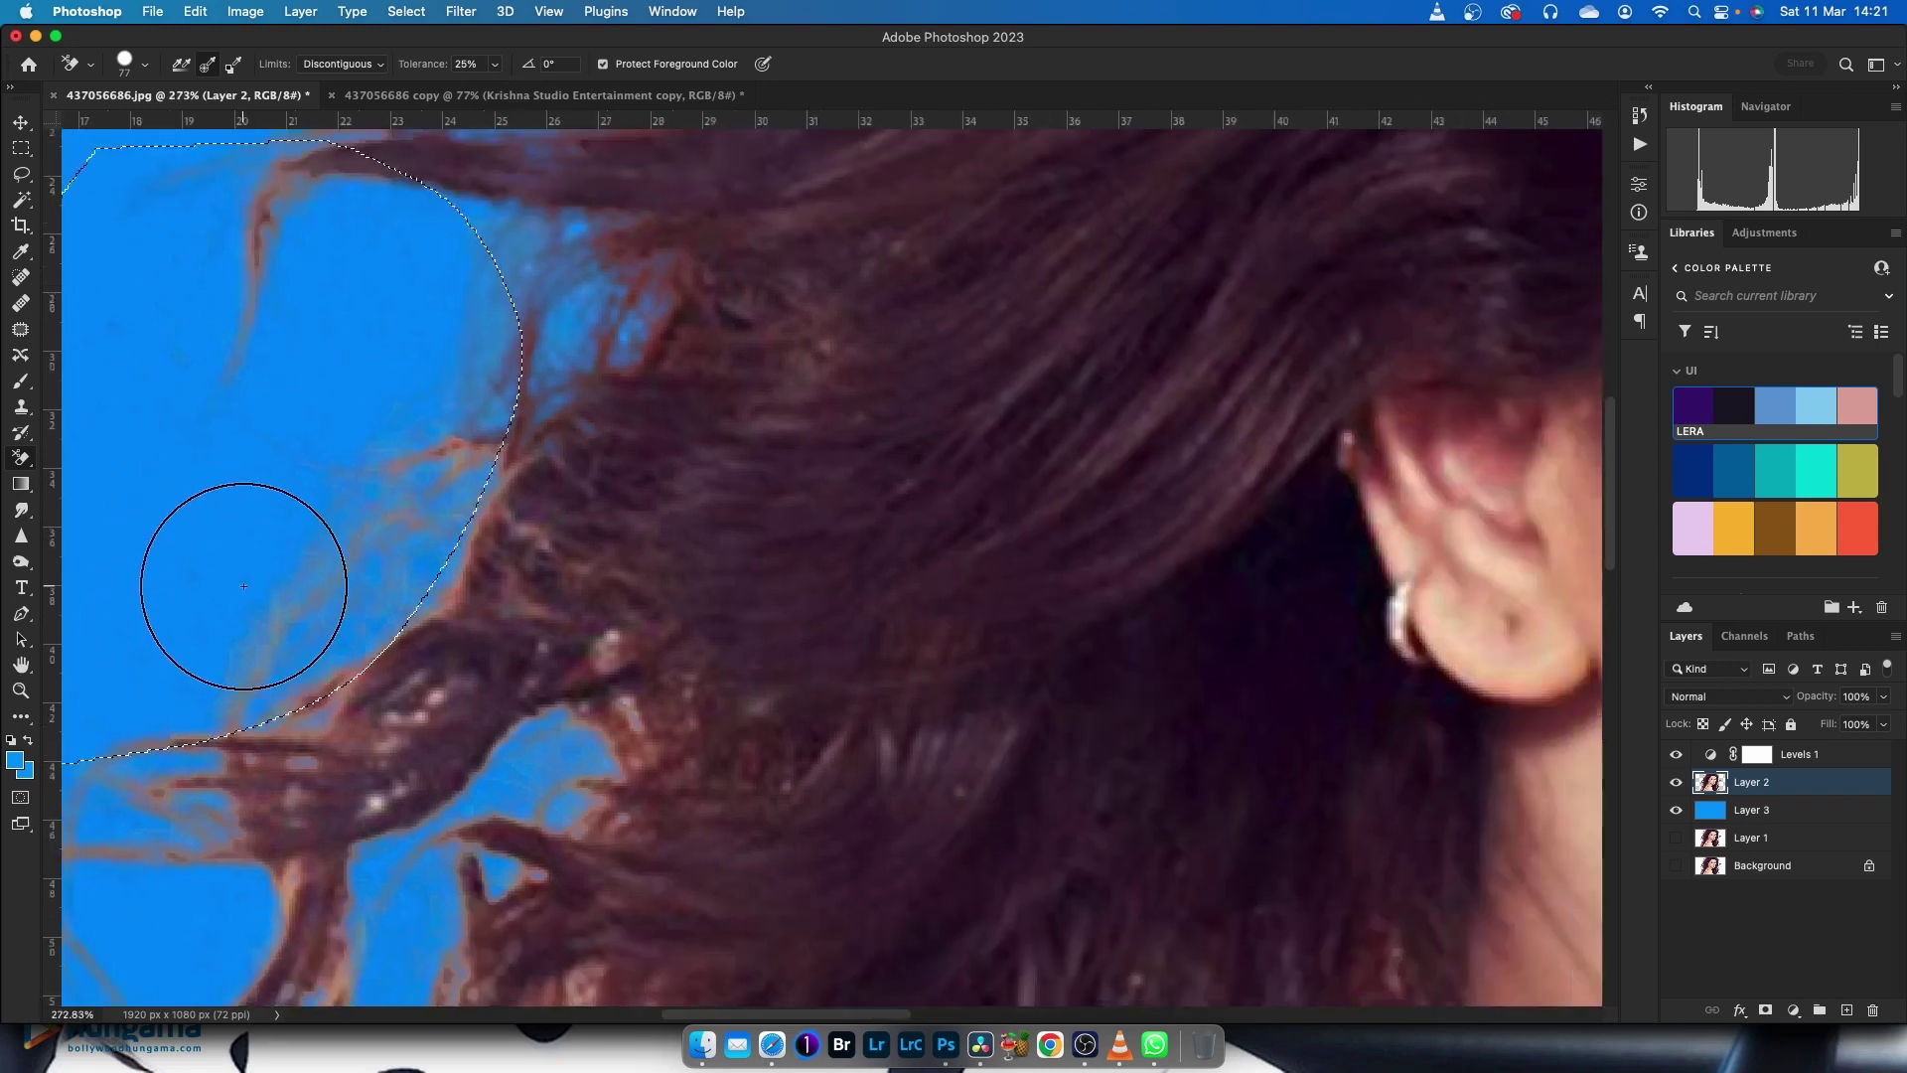
mouse_move(221, 373)
mouse_down()
mouse_move(128, 596)
mouse_move(212, 576)
mouse_move(170, 596)
mouse_move(243, 540)
mouse_up()
scroll(243, 540, down, 3)
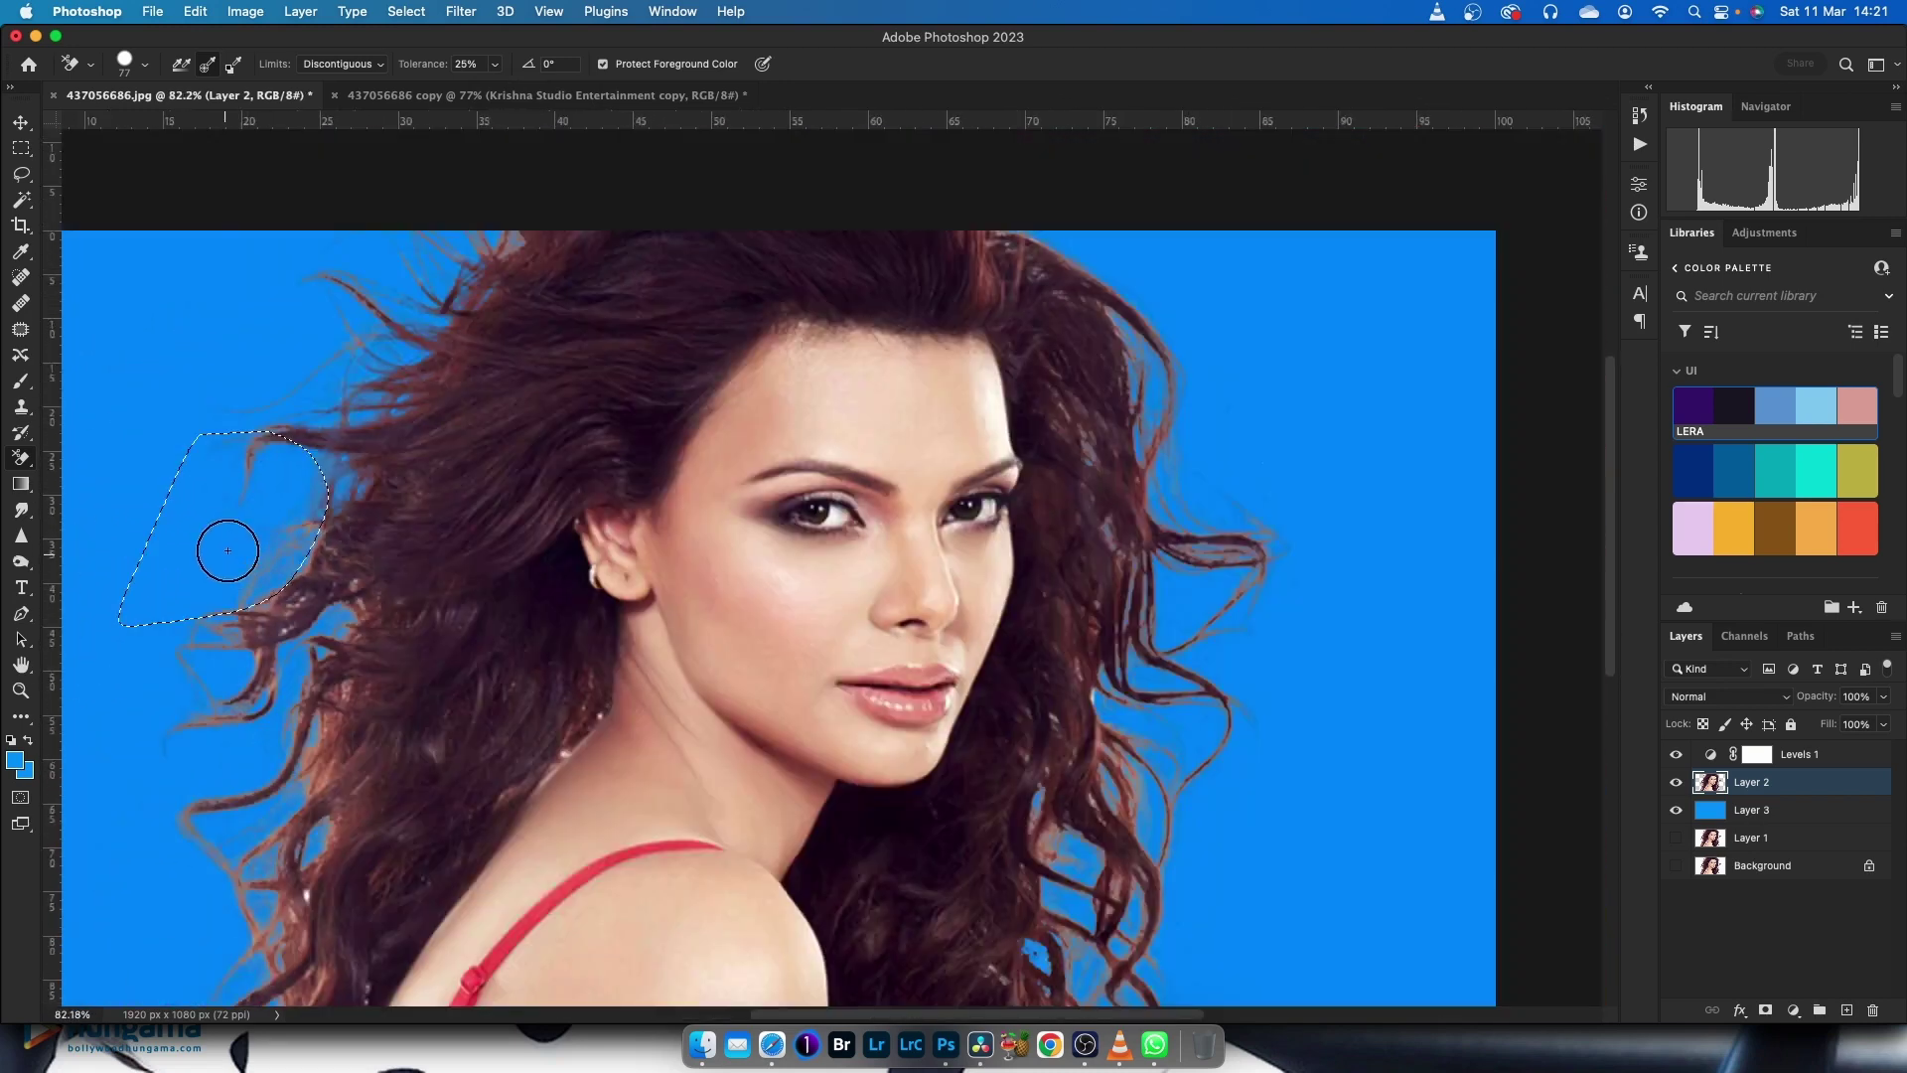
mouse_move(214, 468)
mouse_down()
mouse_move(230, 430)
mouse_move(183, 510)
mouse_move(213, 430)
mouse_move(260, 545)
mouse_up()
scroll(260, 545, down, 2)
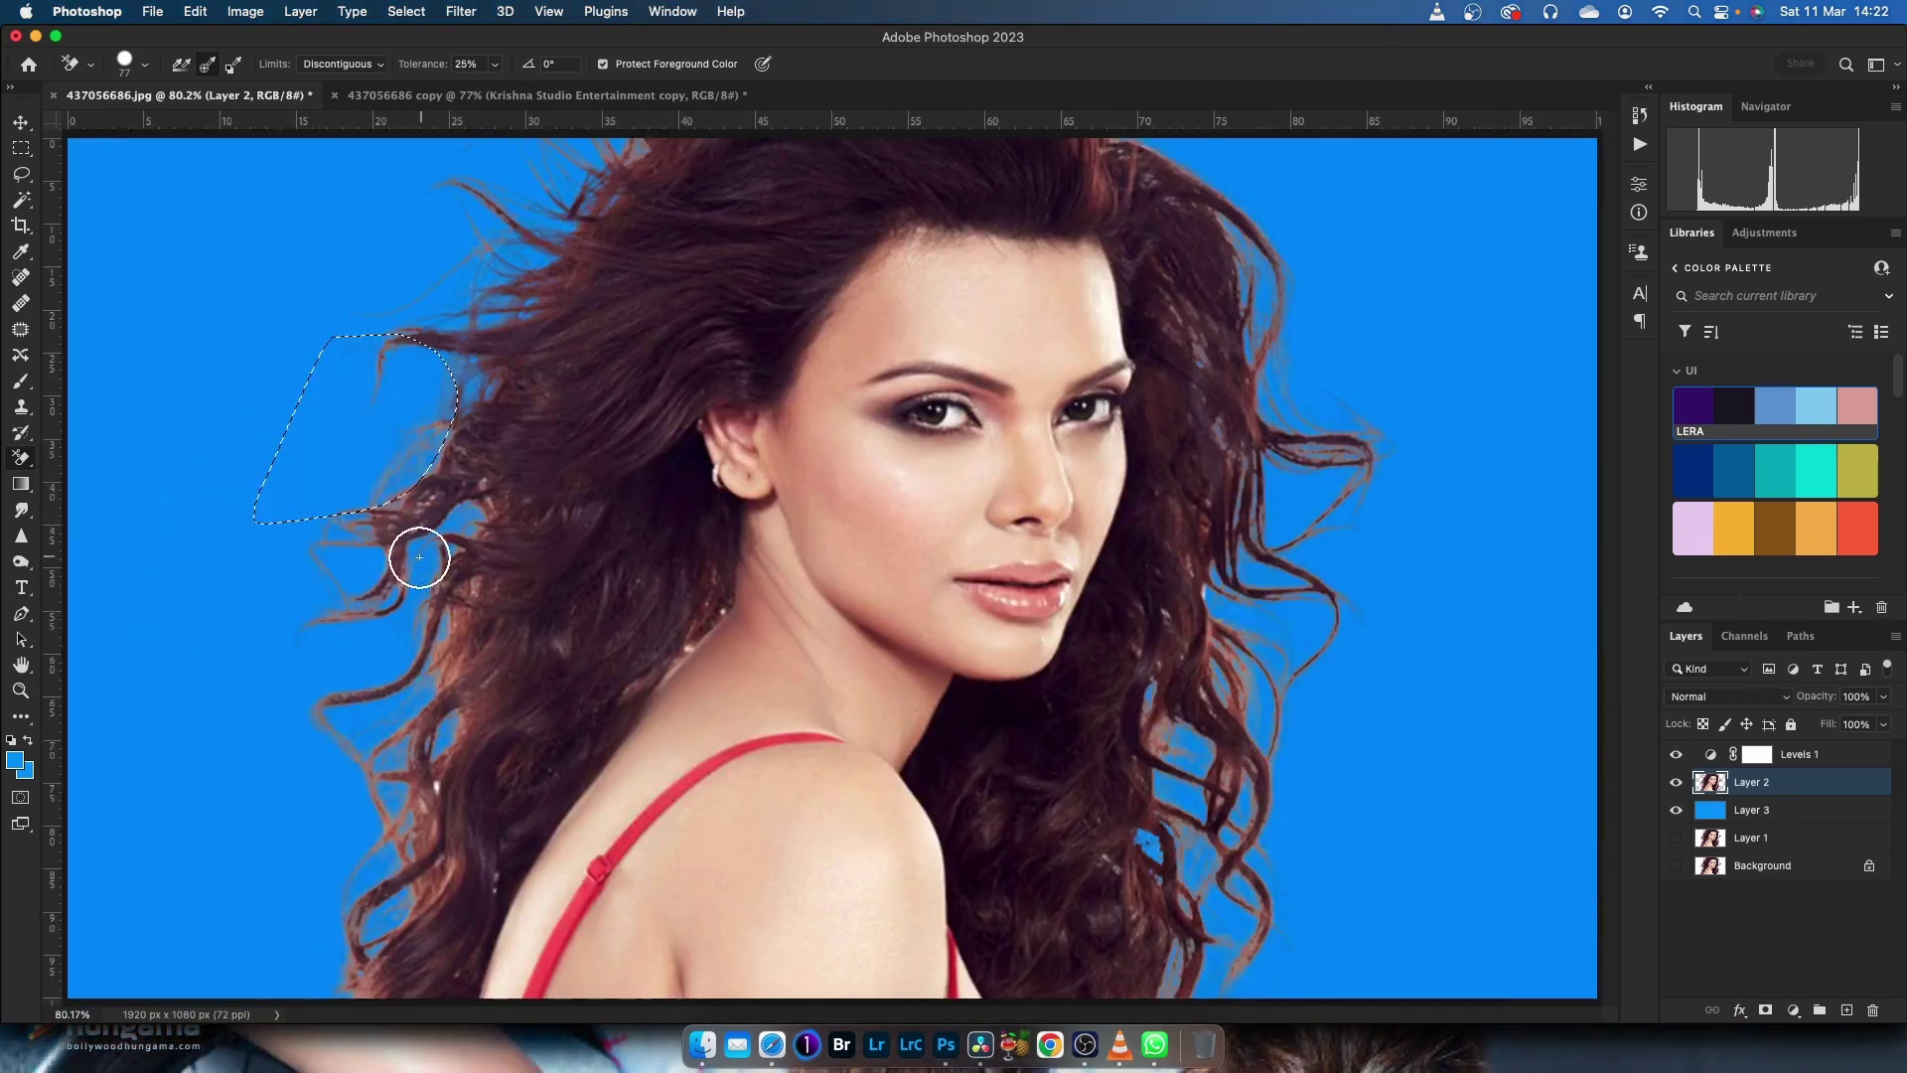
key(super+d)
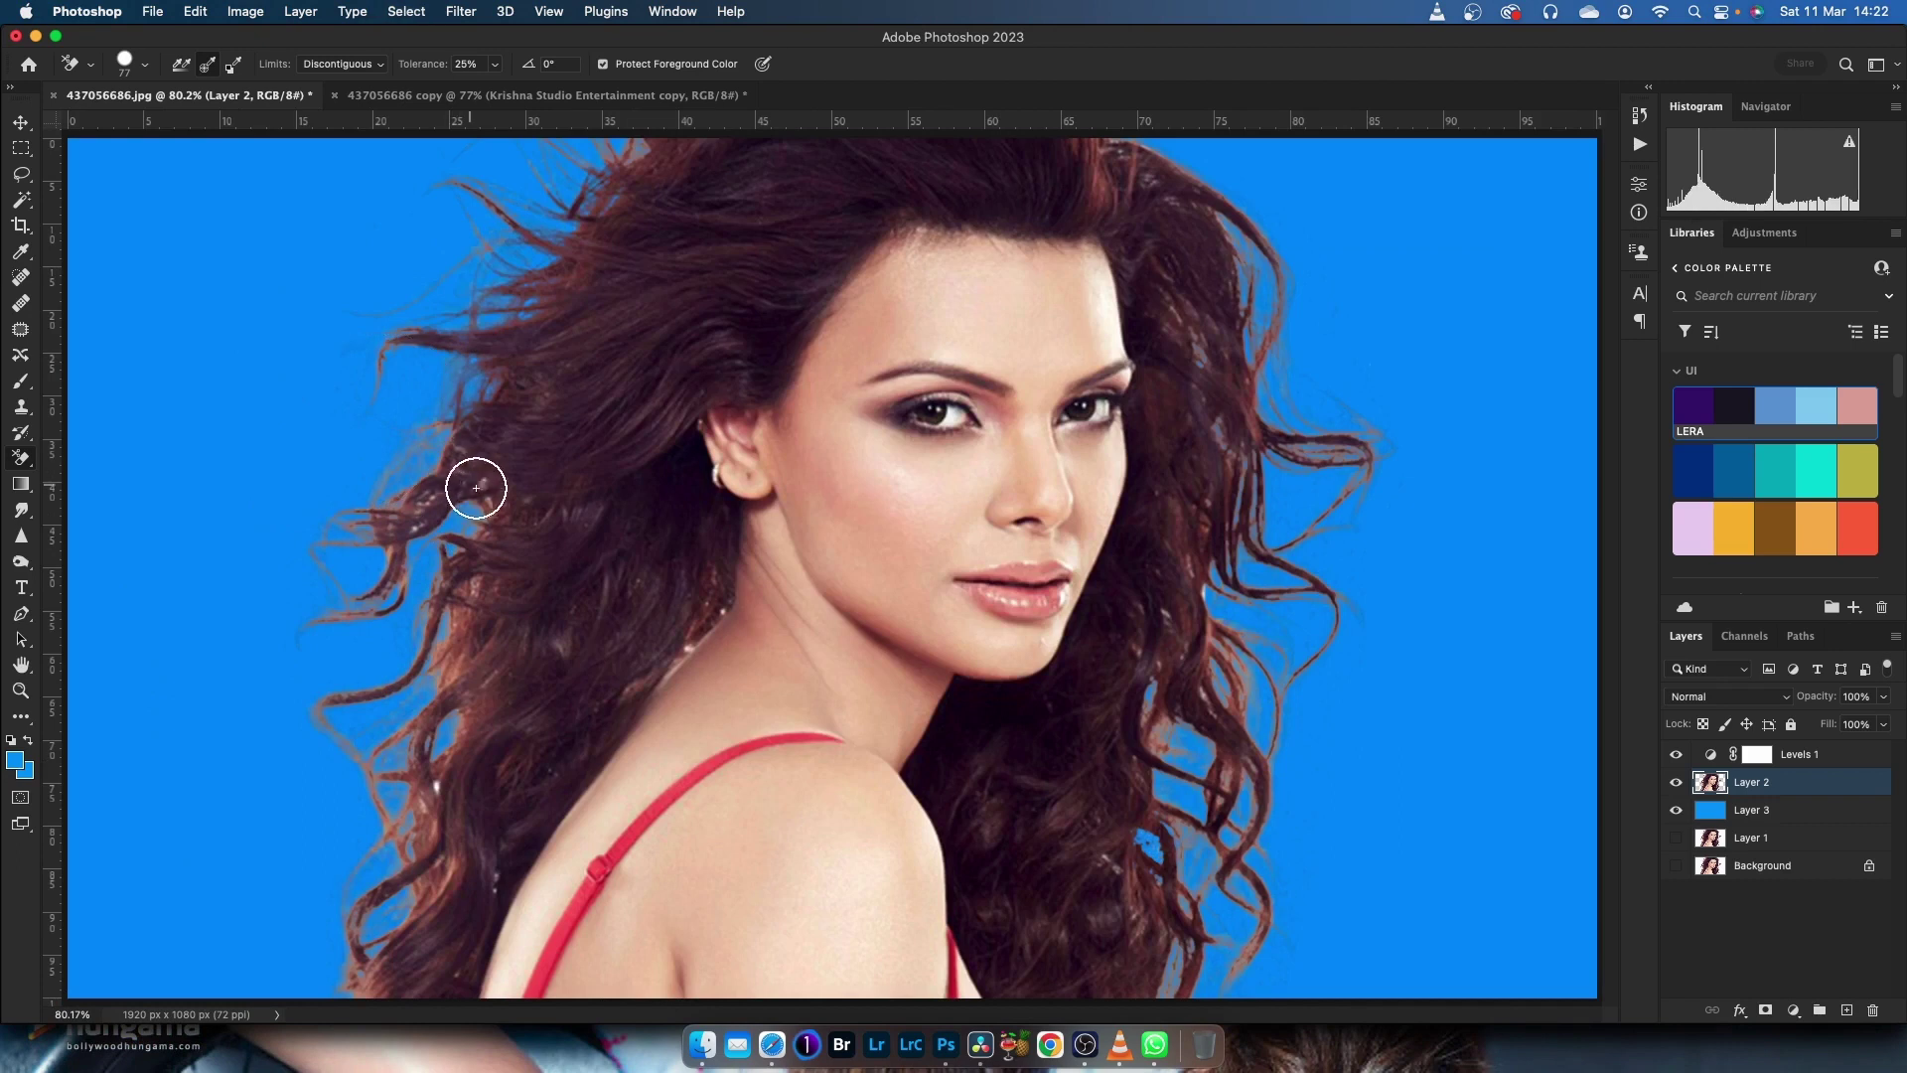
scroll(864, 609, up, 5)
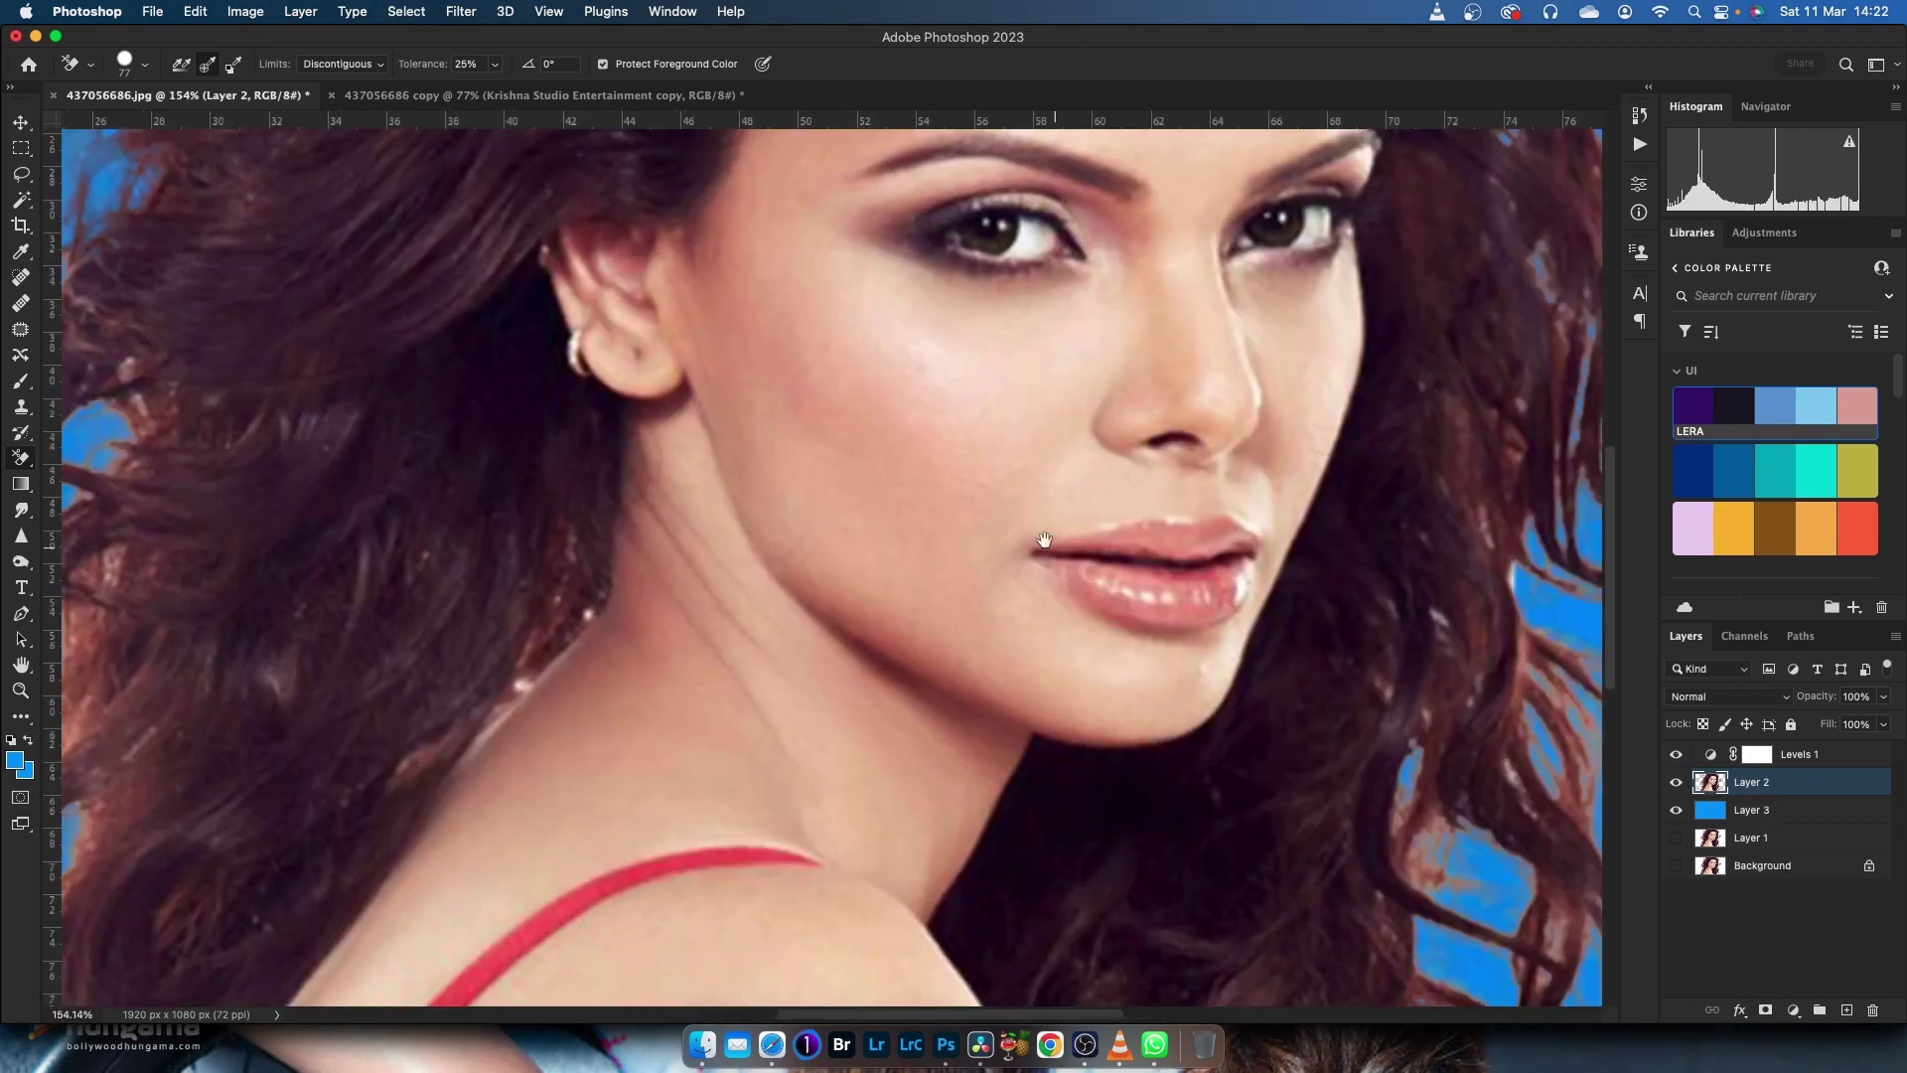
scroll(1043, 539, right, 10)
scroll(872, 470, down, 3)
scroll(809, 490, right, 3)
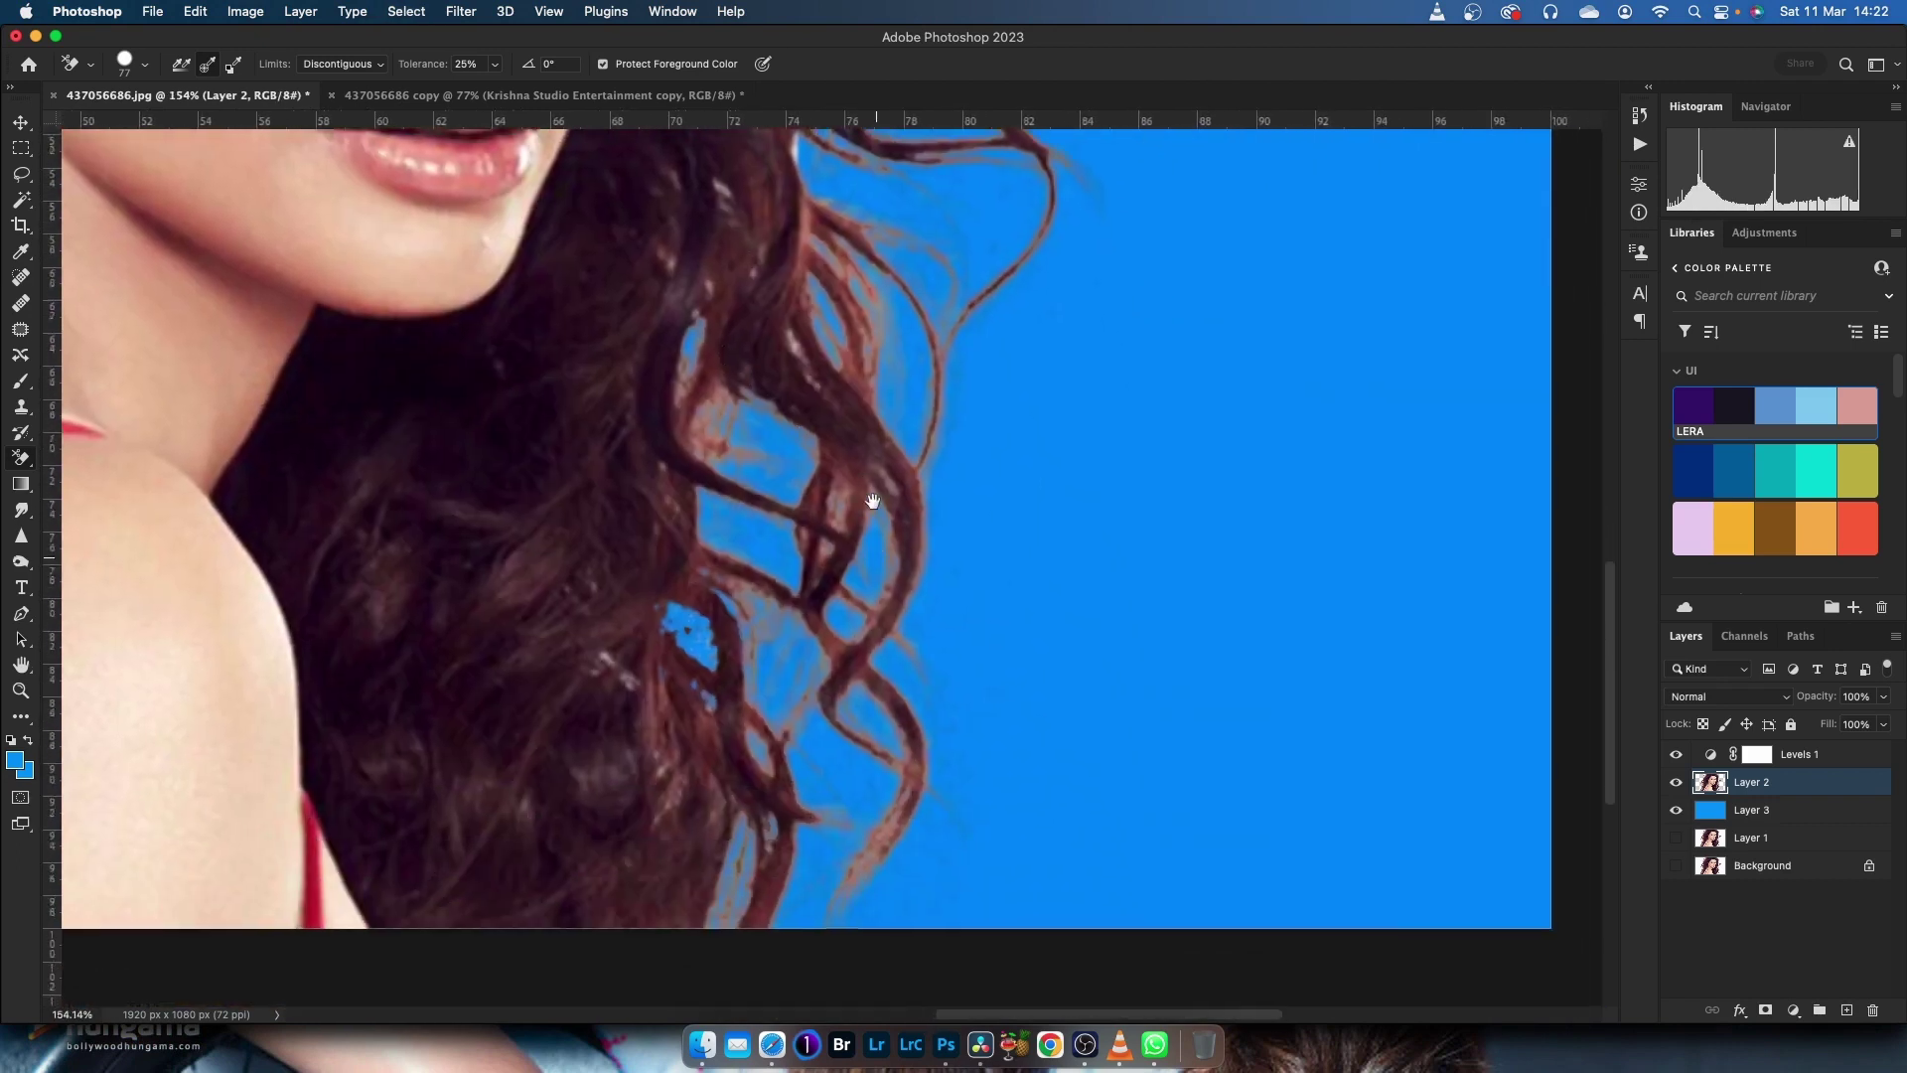
scroll(873, 503, down, 2)
Lasso the blue area below the right-side curls and feather the selection
key(k)
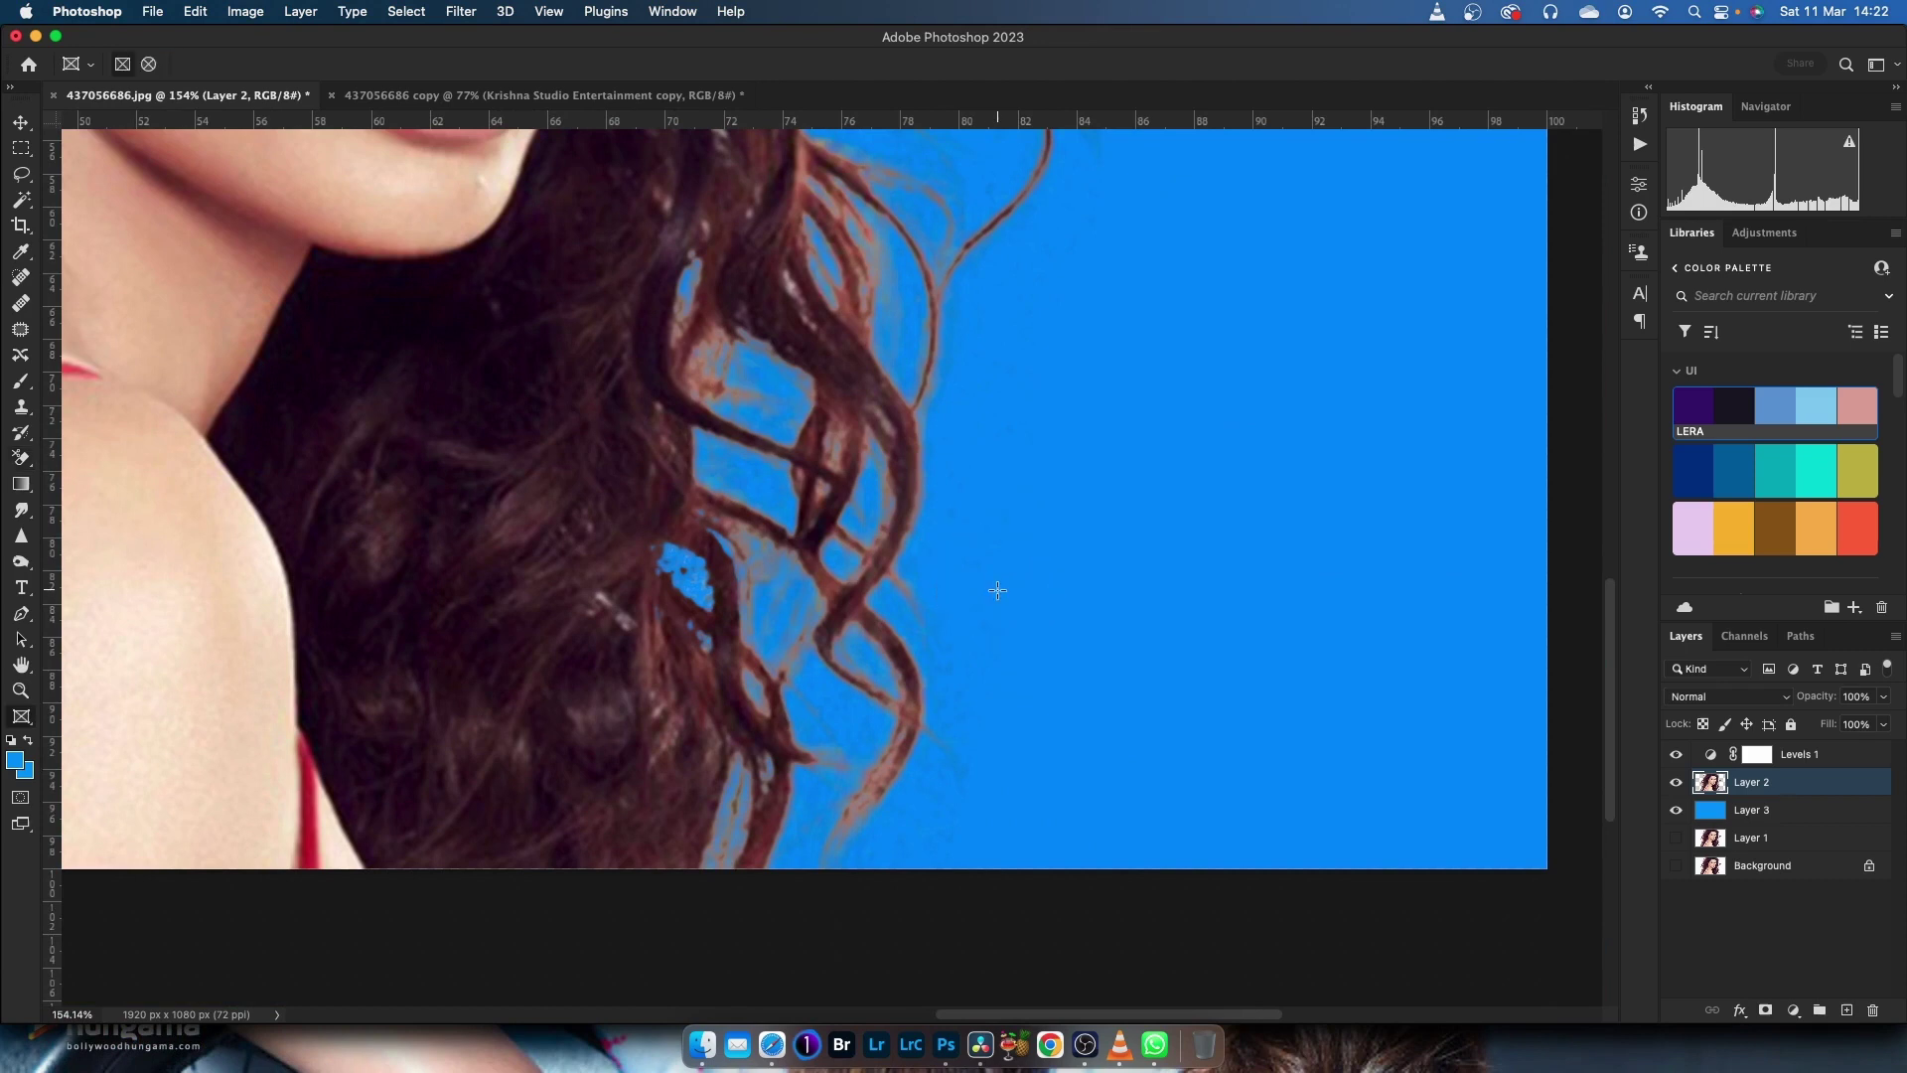
key(l)
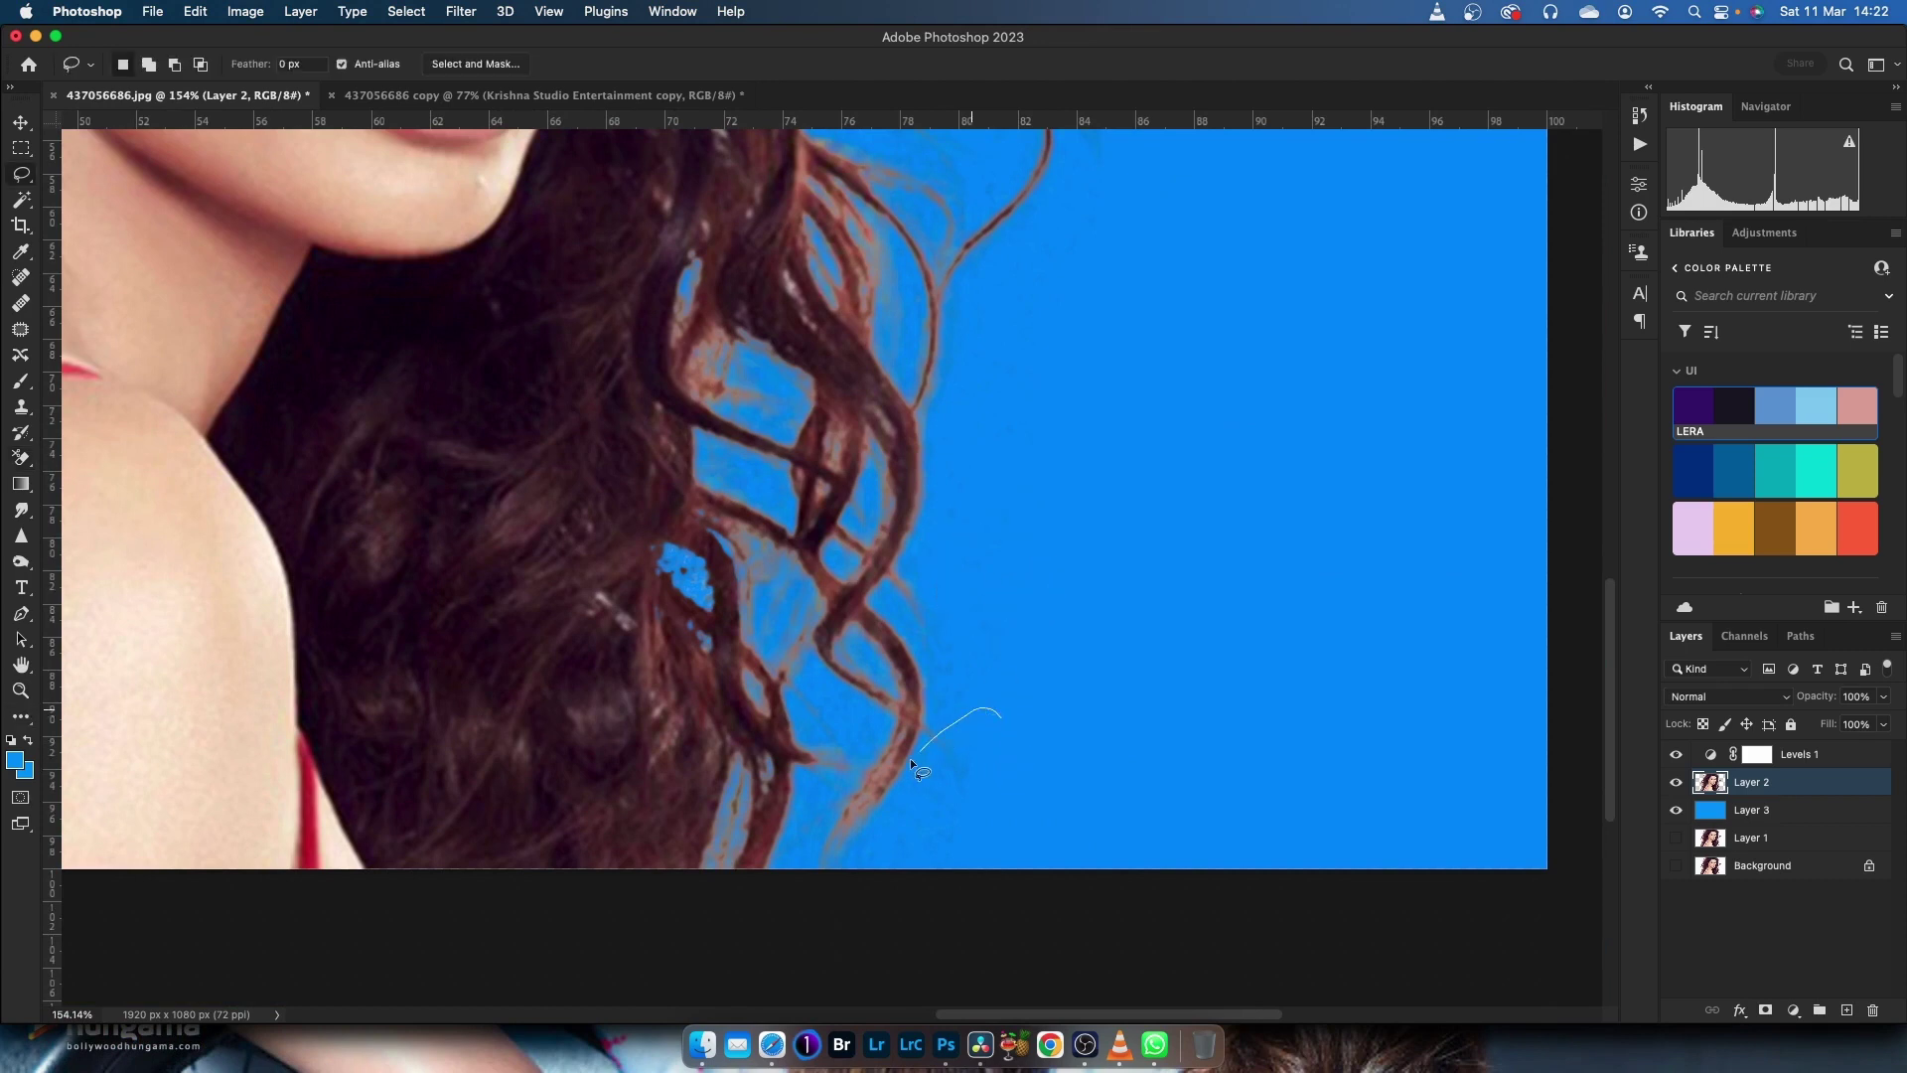
drag(1176, 599, 1122, 564)
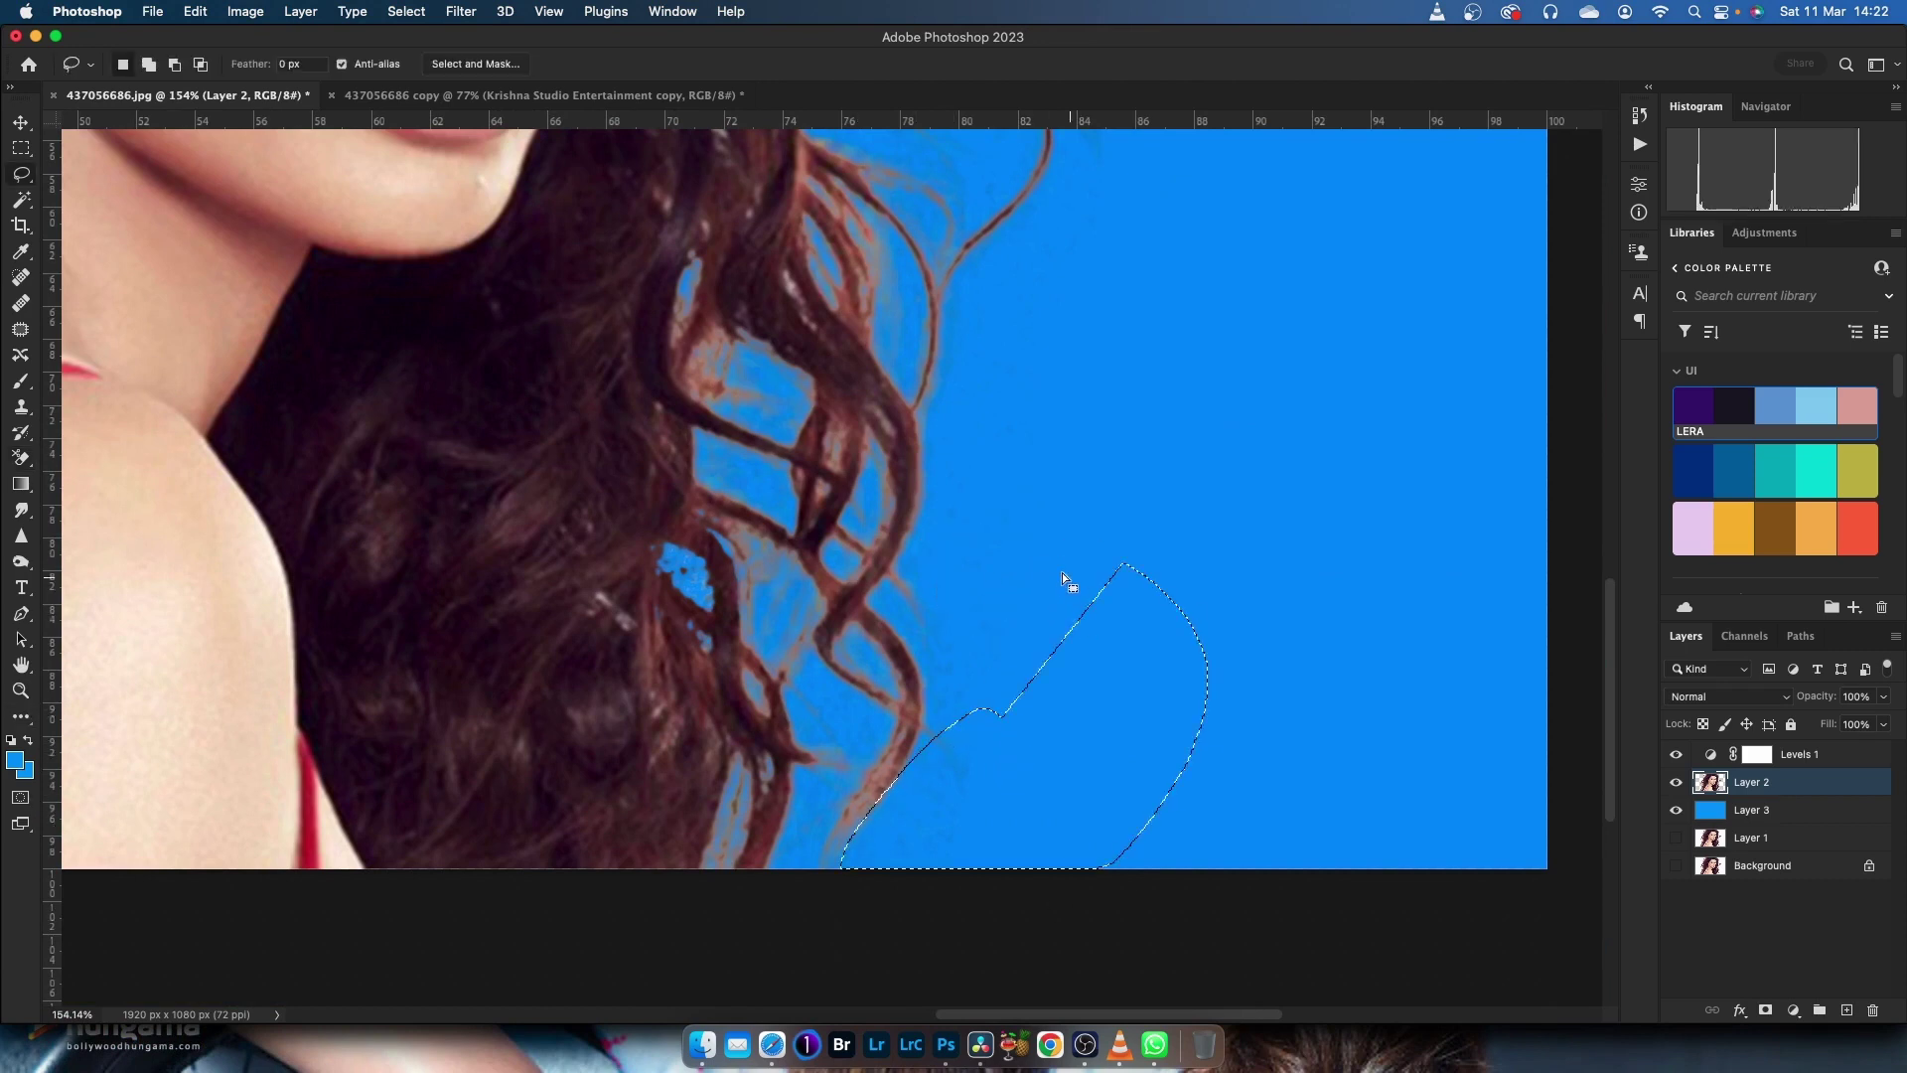
right_click(943, 830)
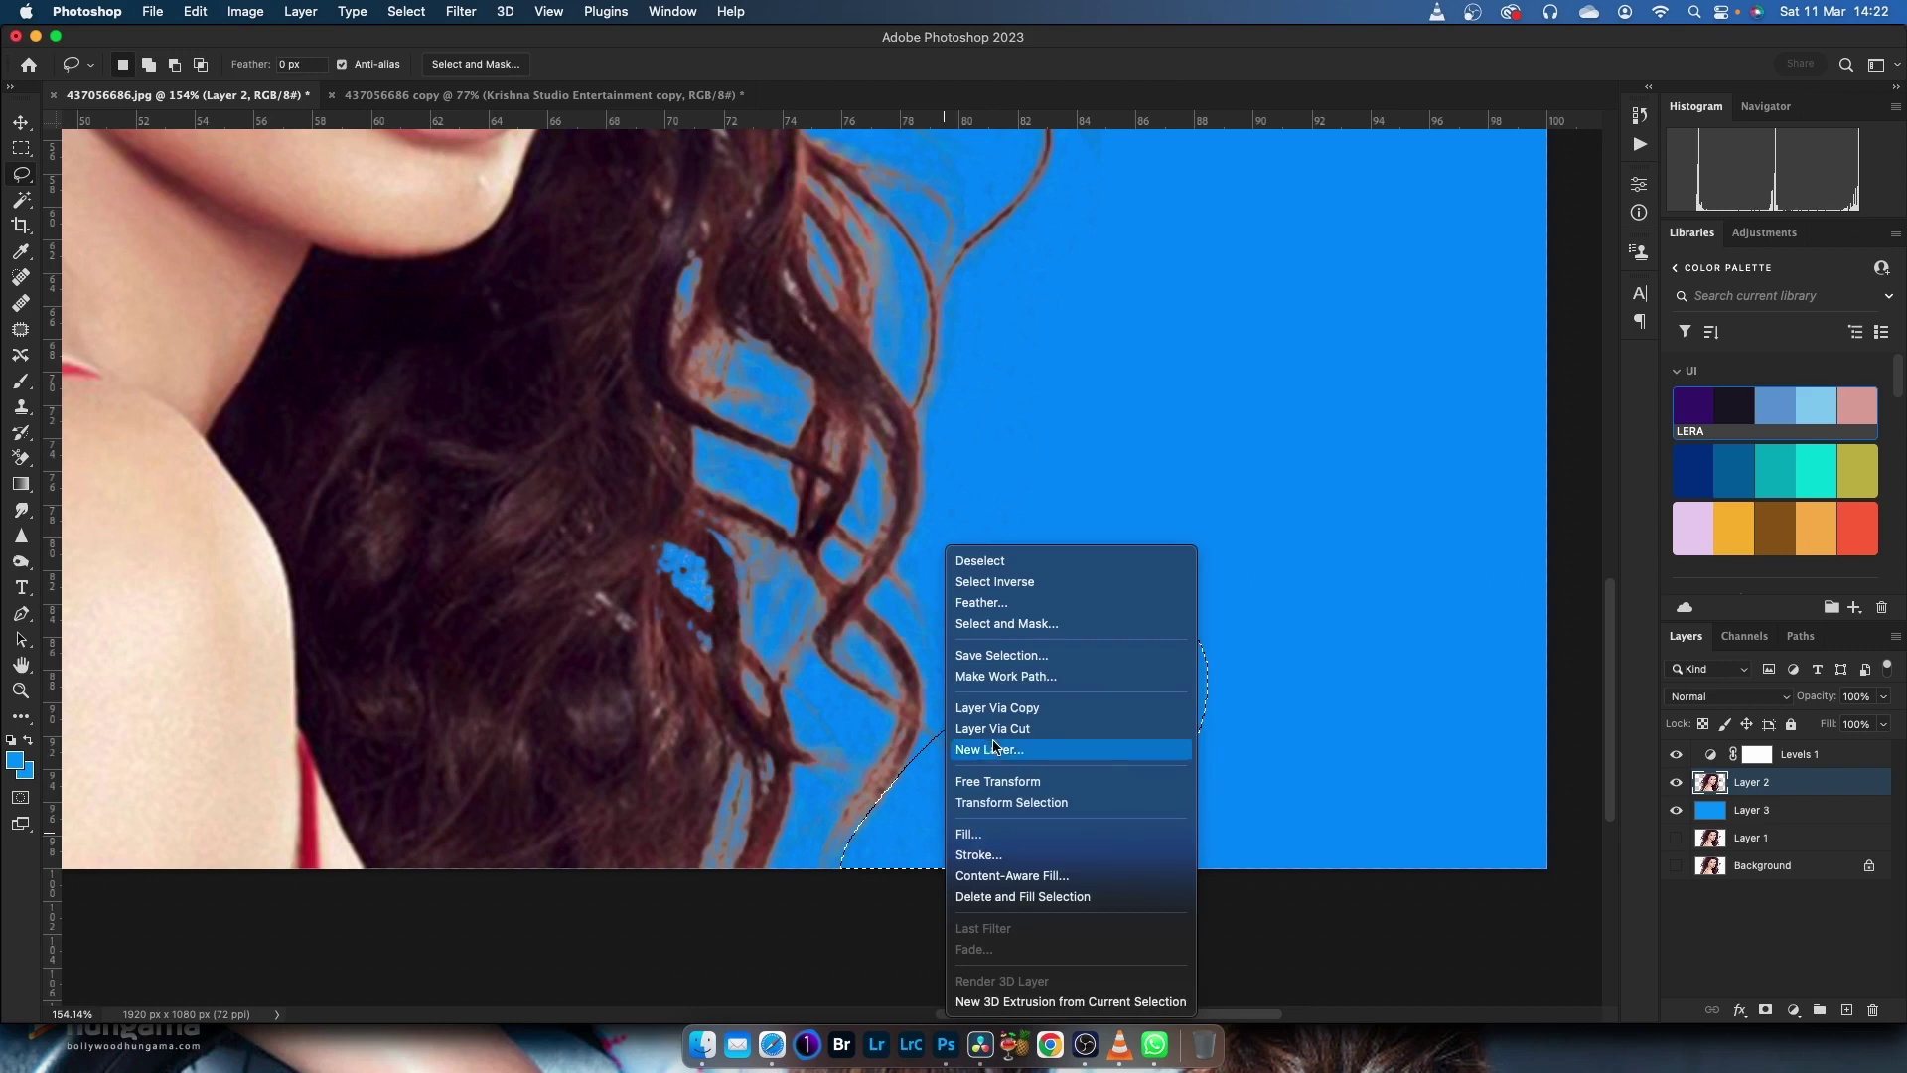
click(977, 604)
click(584, 421)
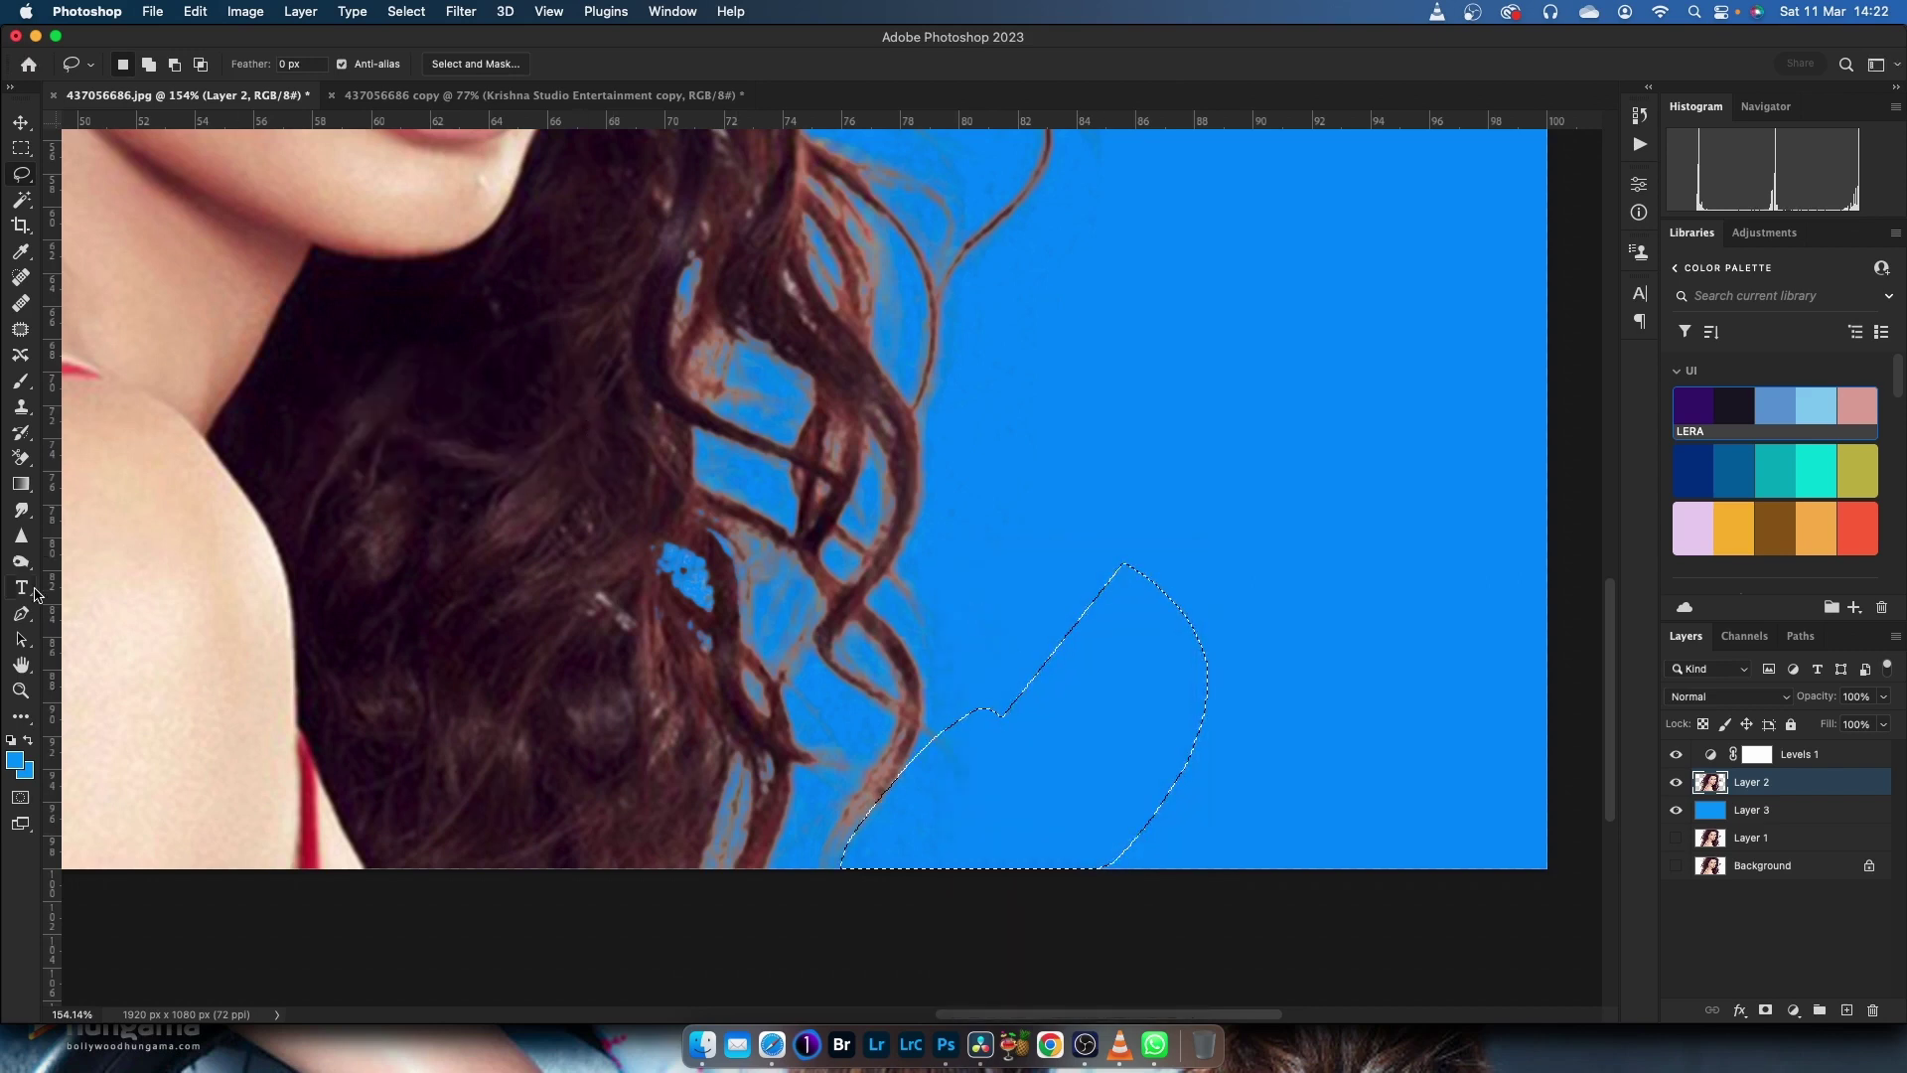
Sample the blue backdrop as background colour and set the Background Eraser tolerance to 38%
click(21, 458)
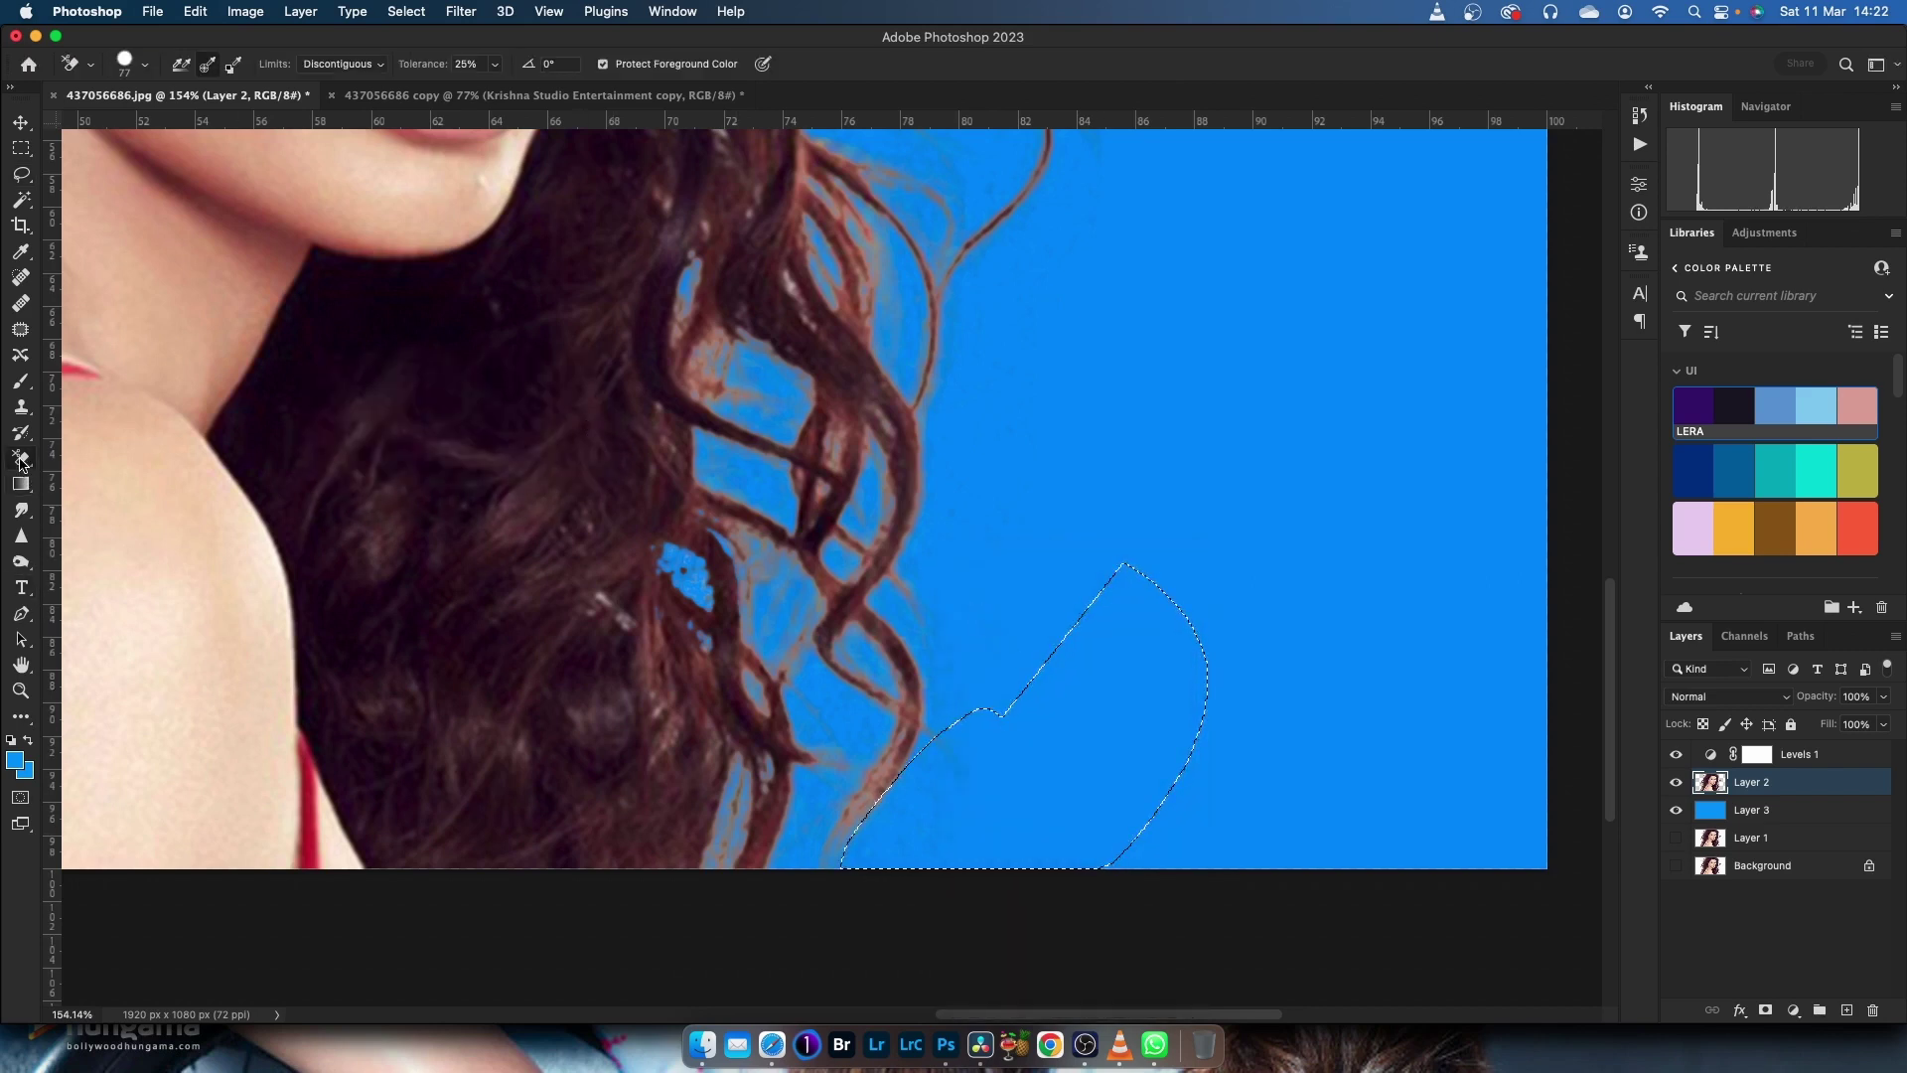
click(27, 772)
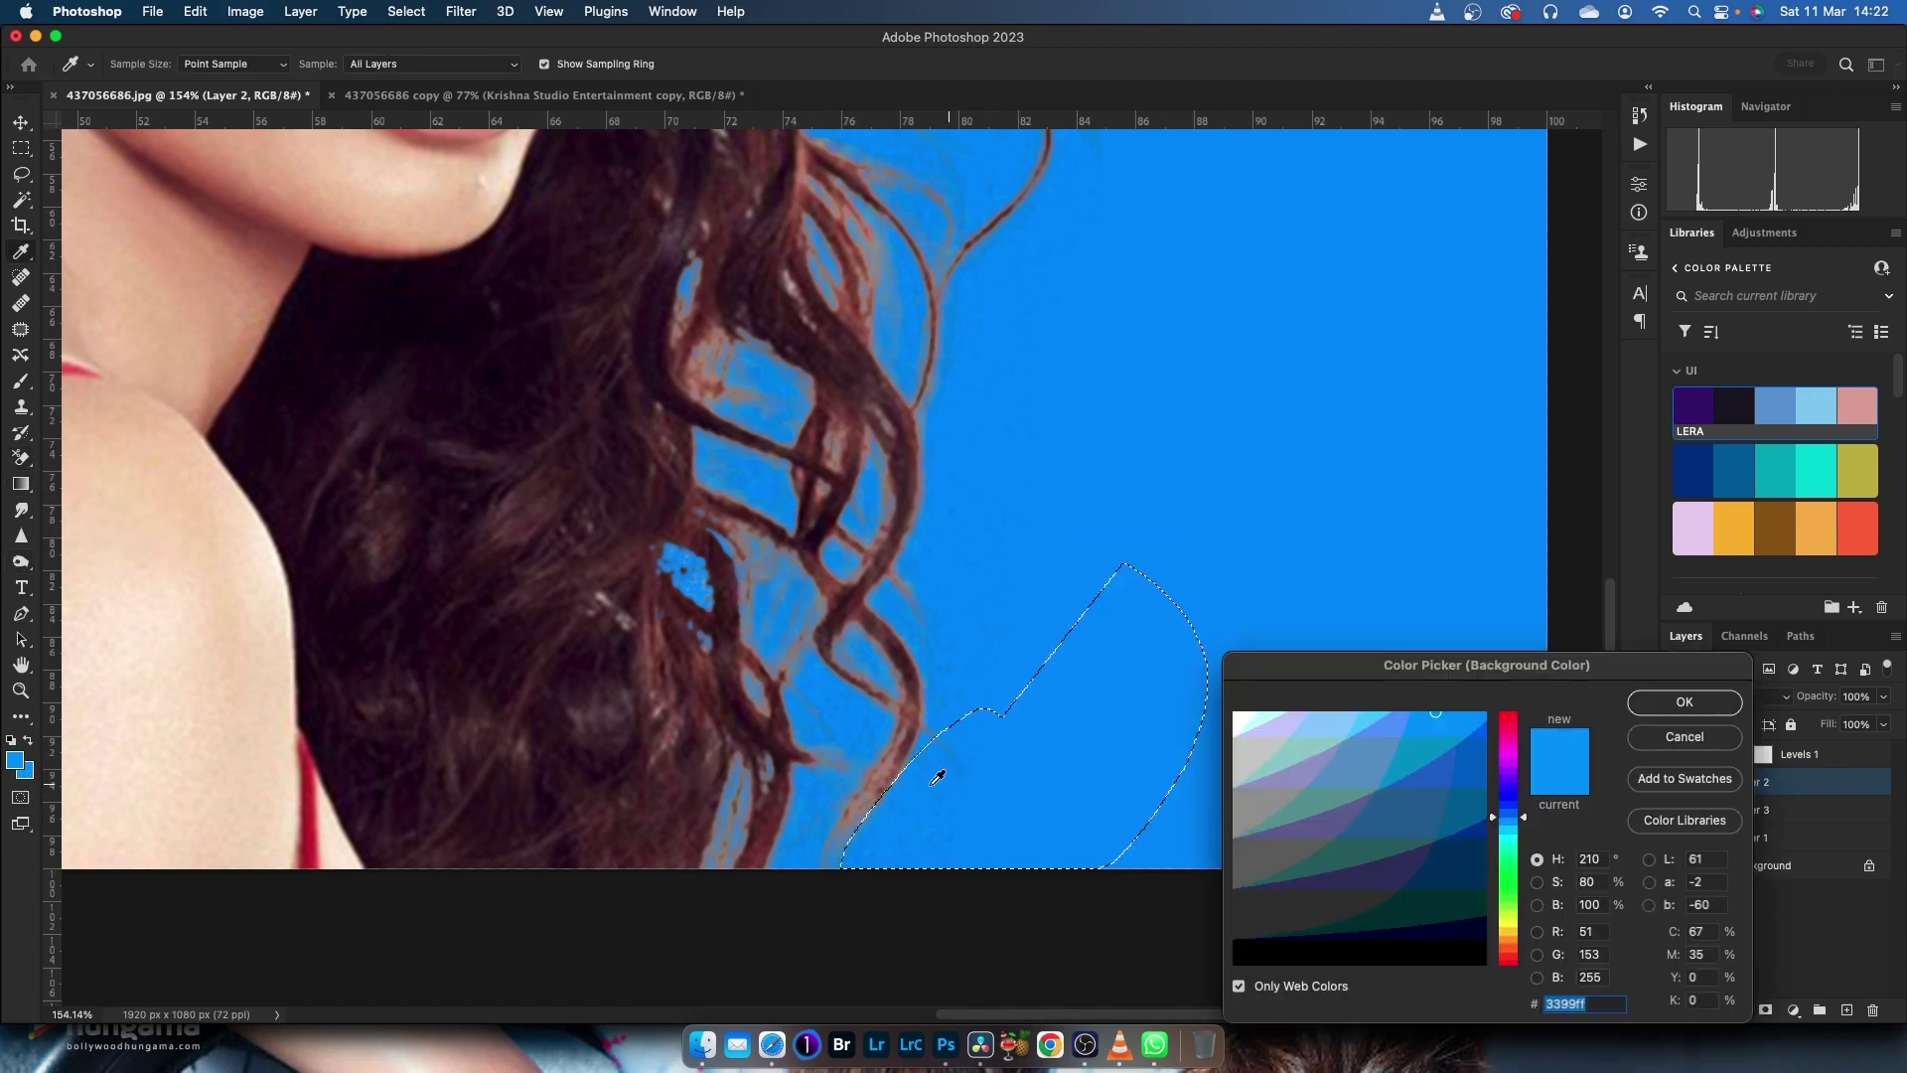
scroll(922, 771, up, 2)
scroll(923, 767, up, 2)
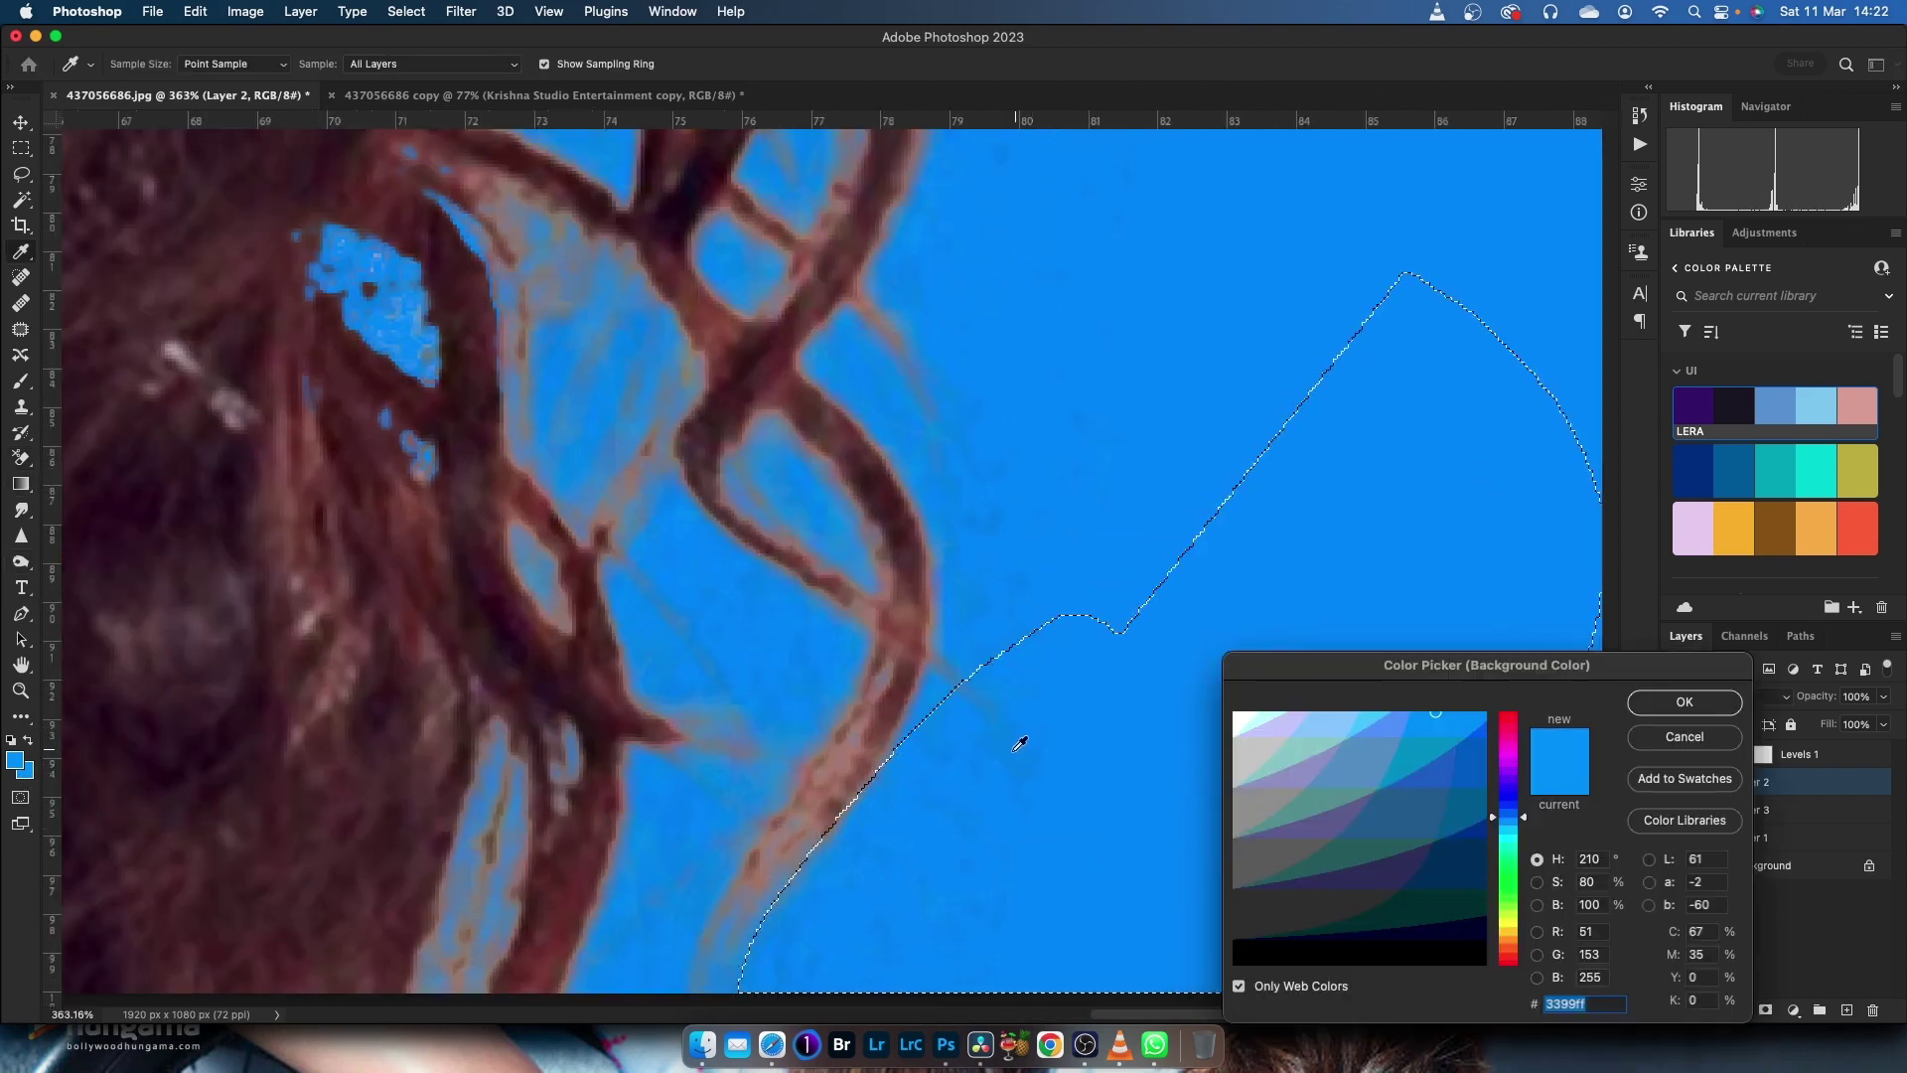
click(1018, 741)
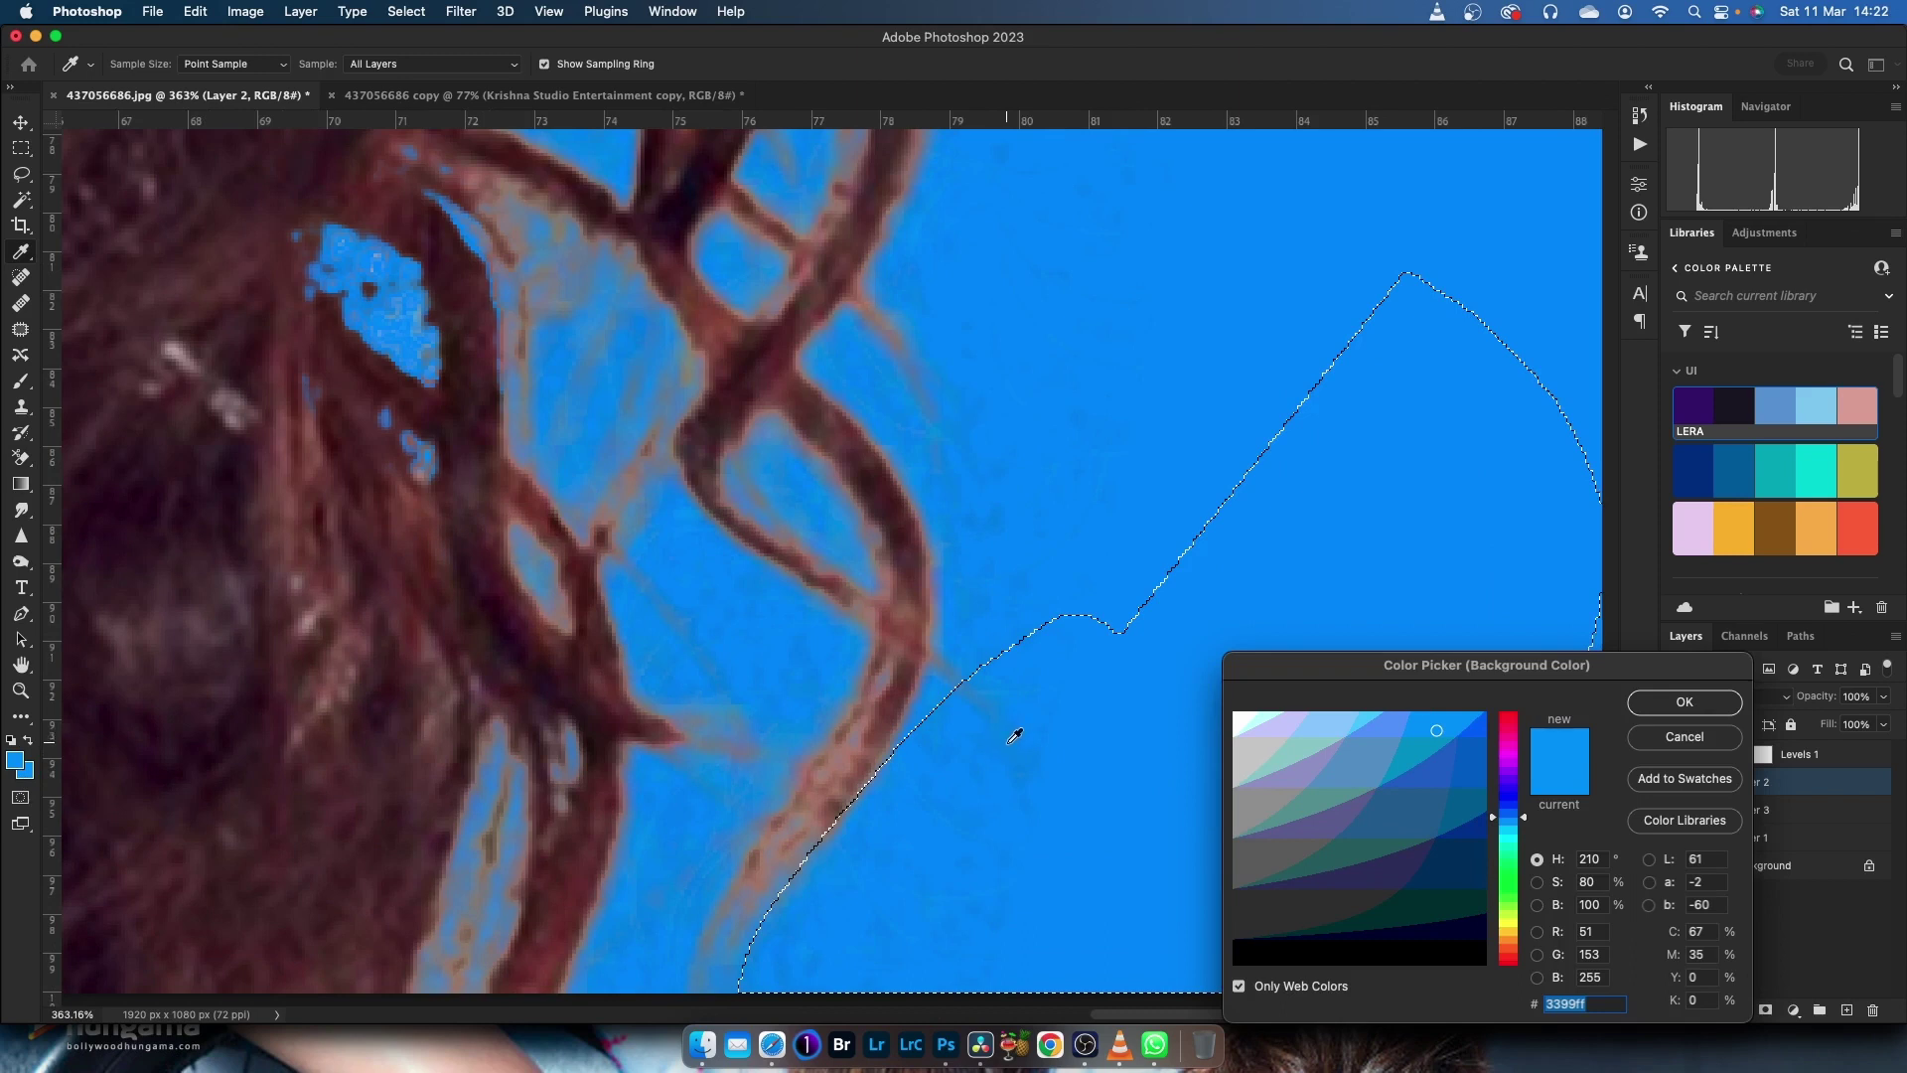
click(1685, 701)
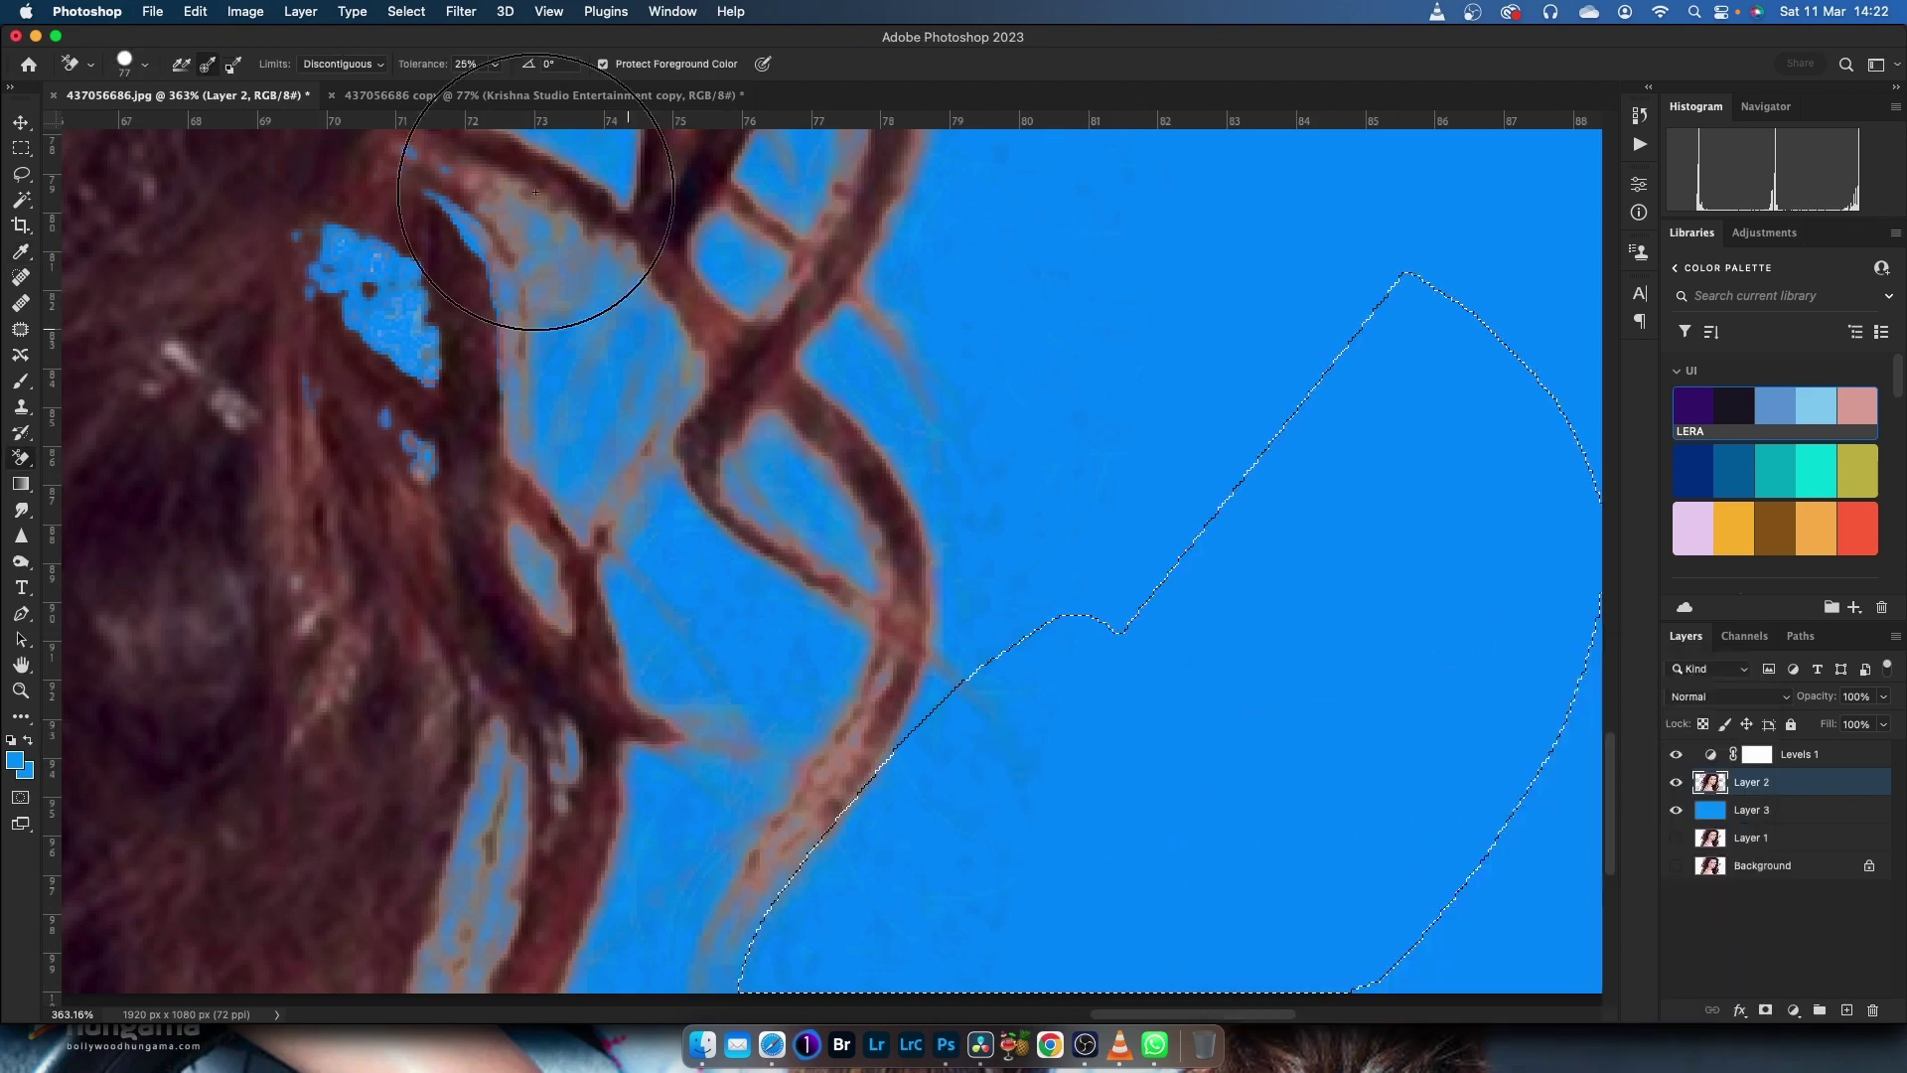
click(495, 63)
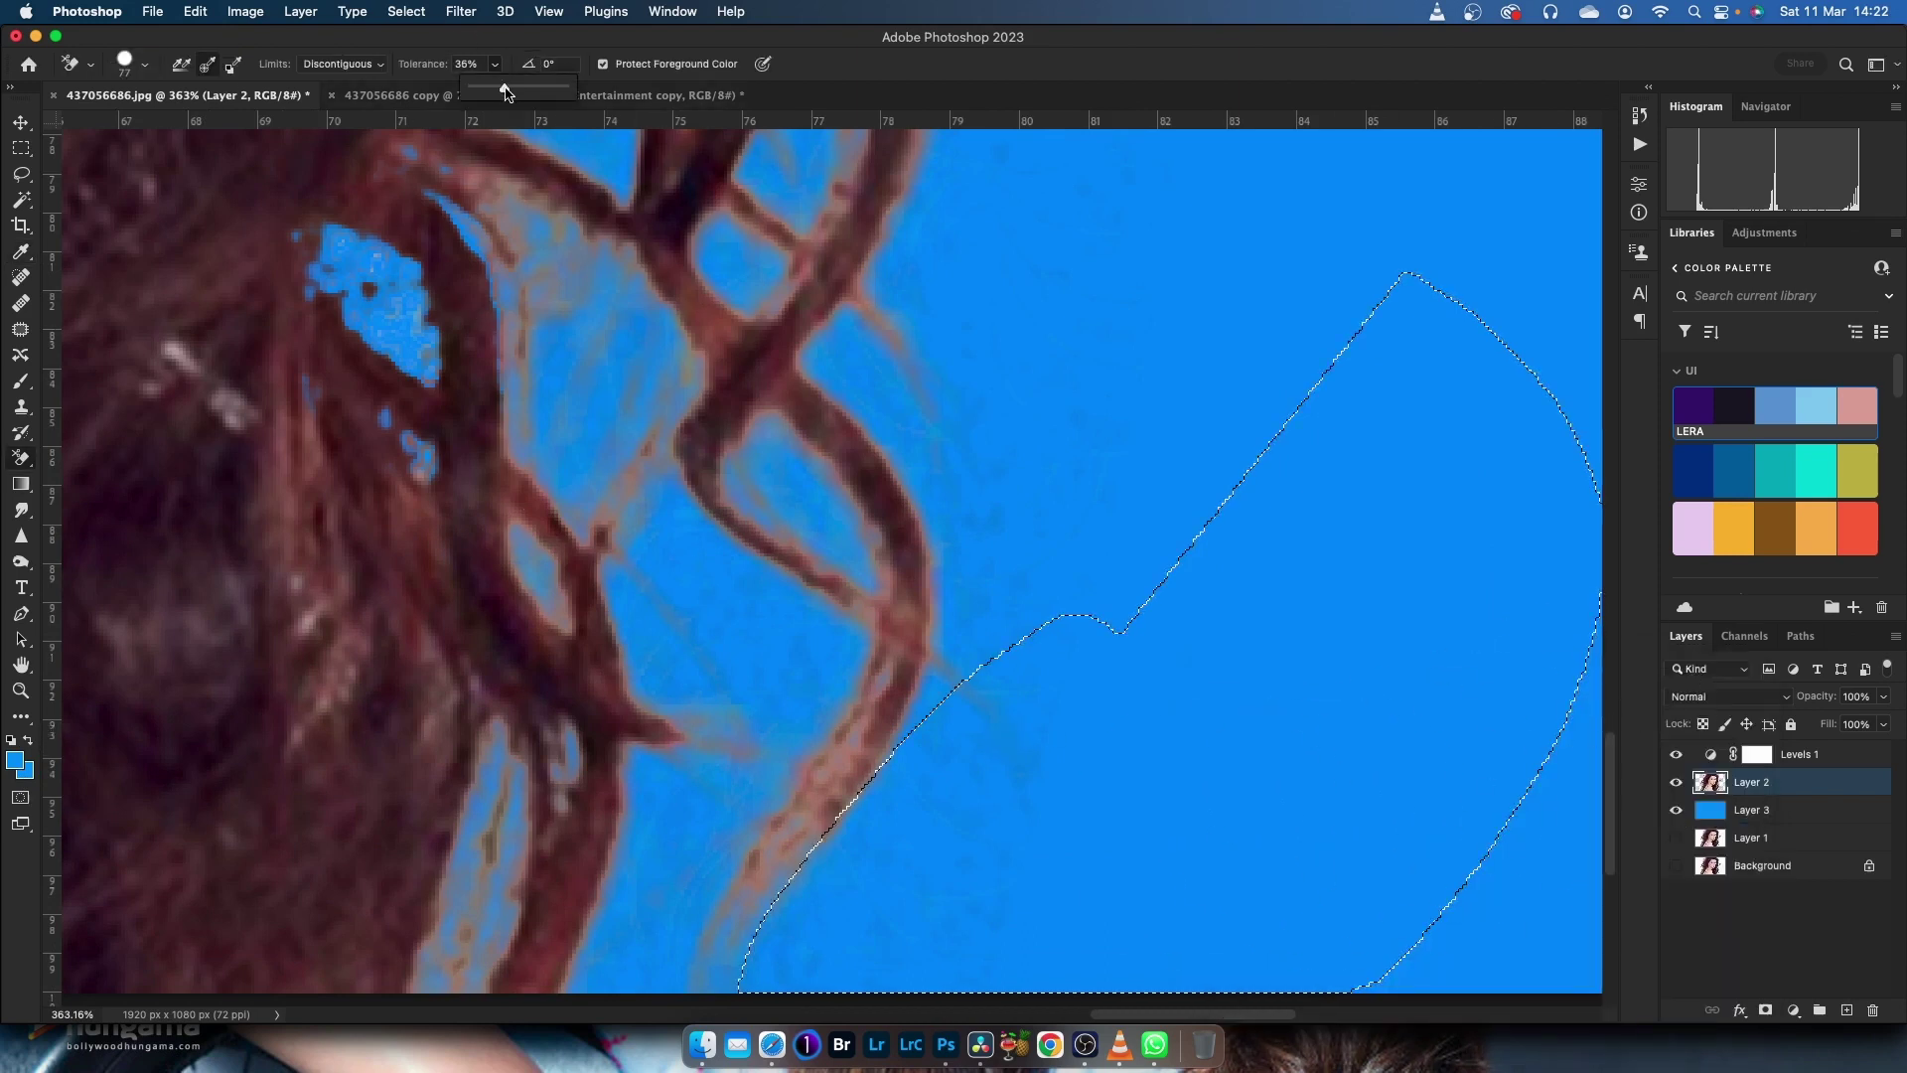
click(992, 681)
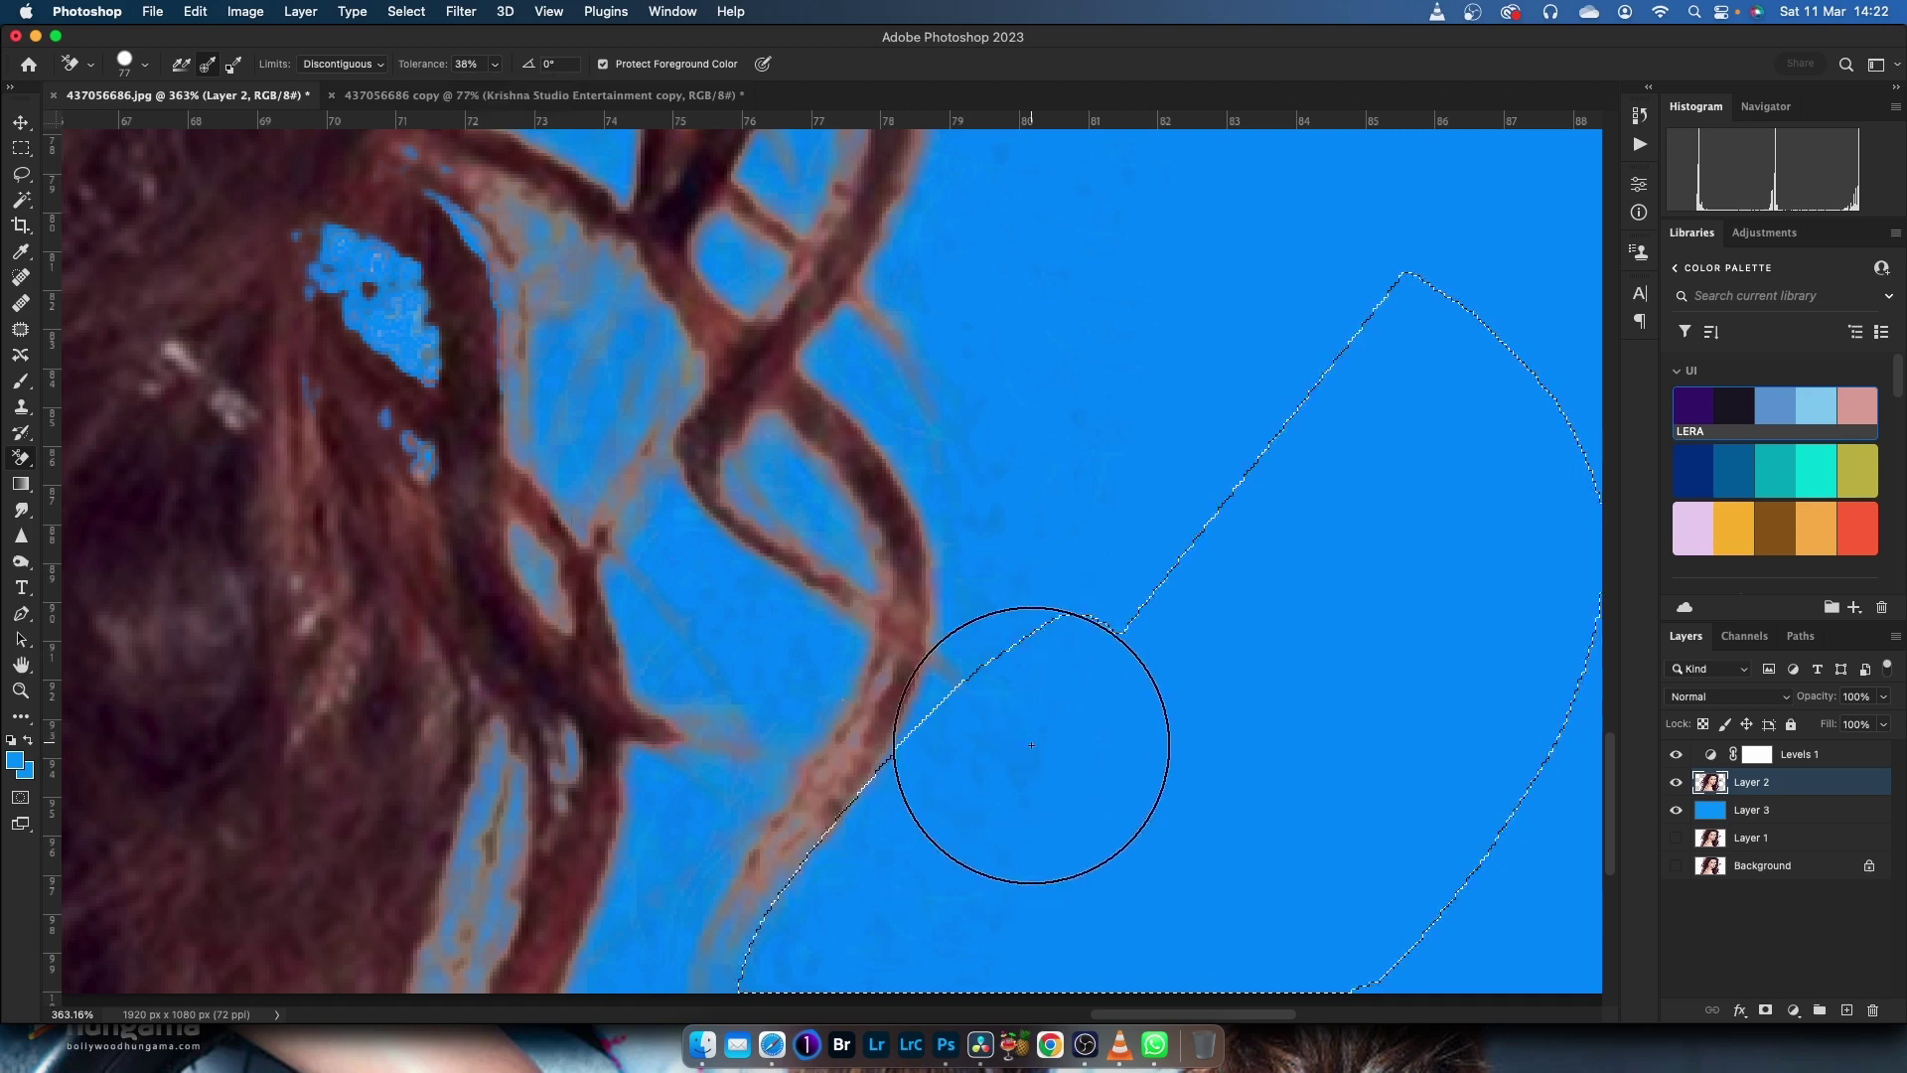
scroll(922, 853, down, 3)
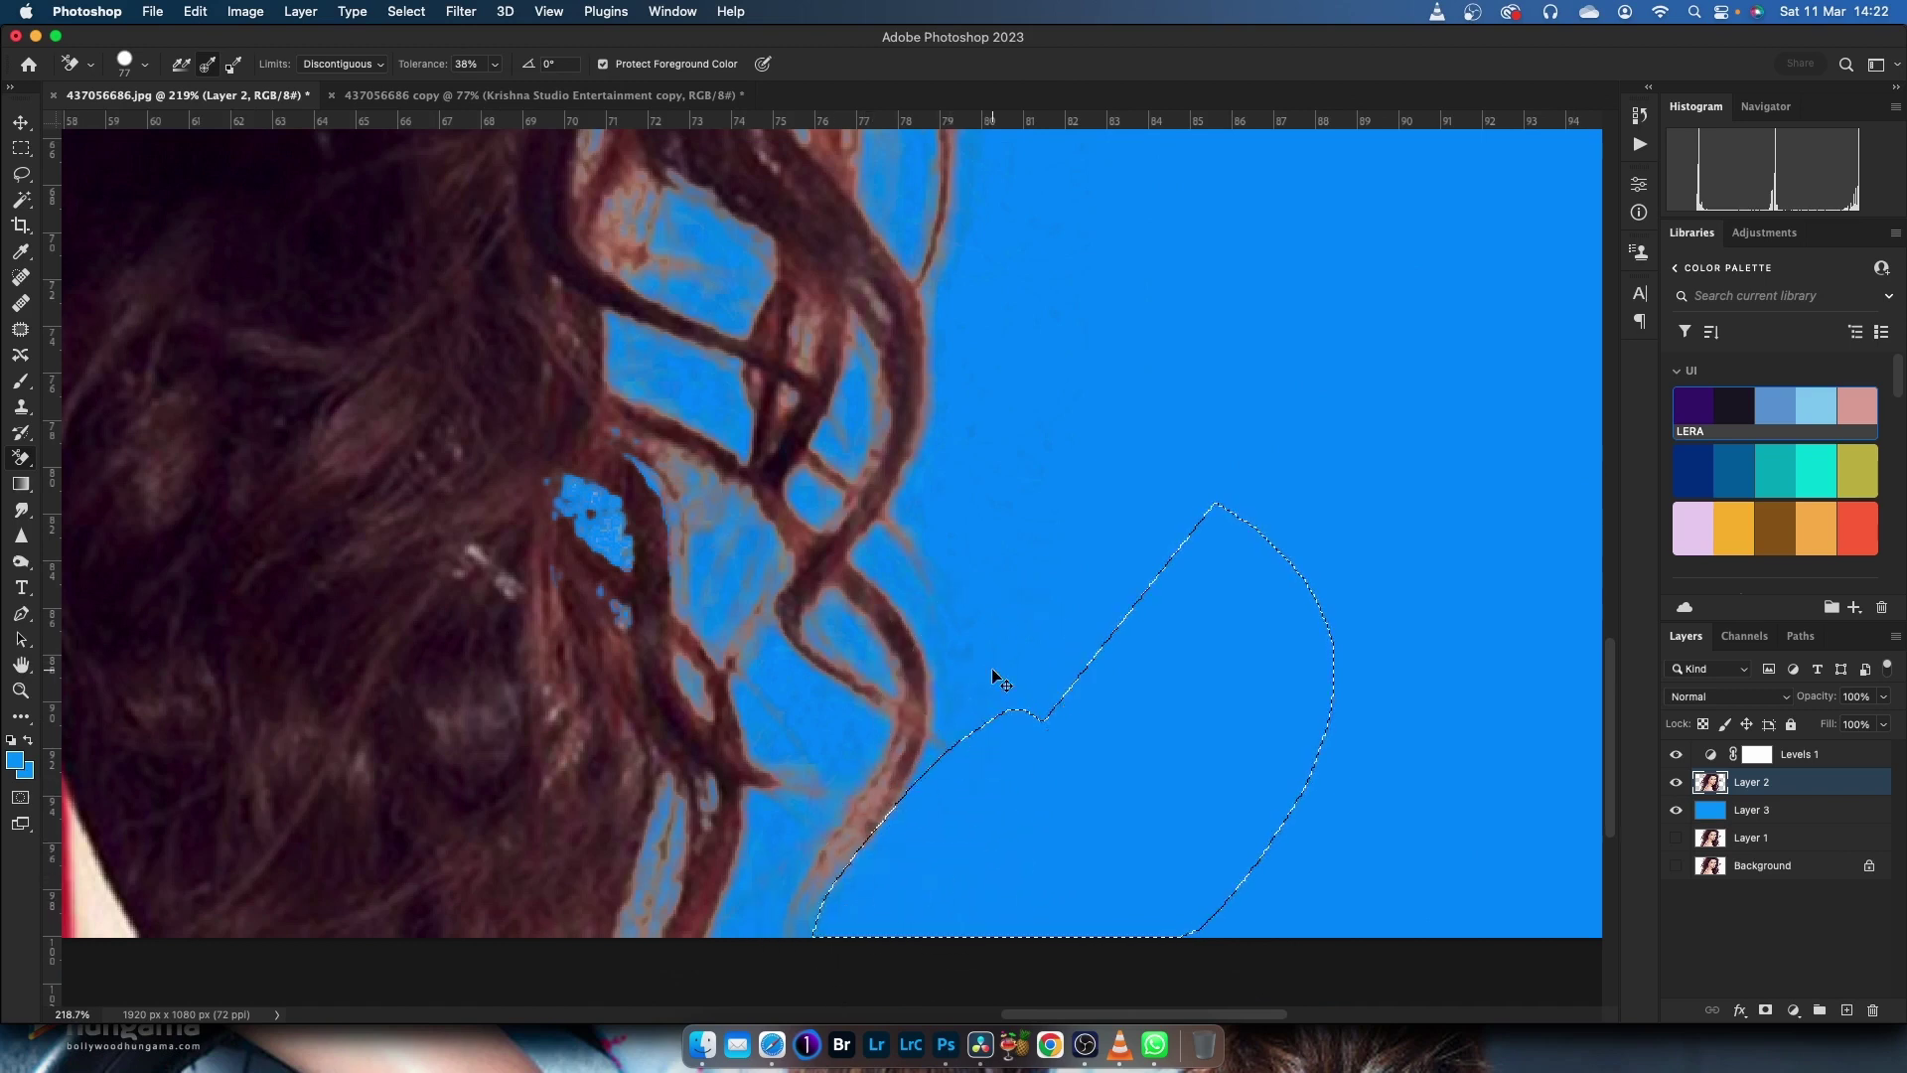
Deselect the hair selection and zoom out to view the whole cut-out over blue
key(super+d)
drag(1004, 455, 992, 771)
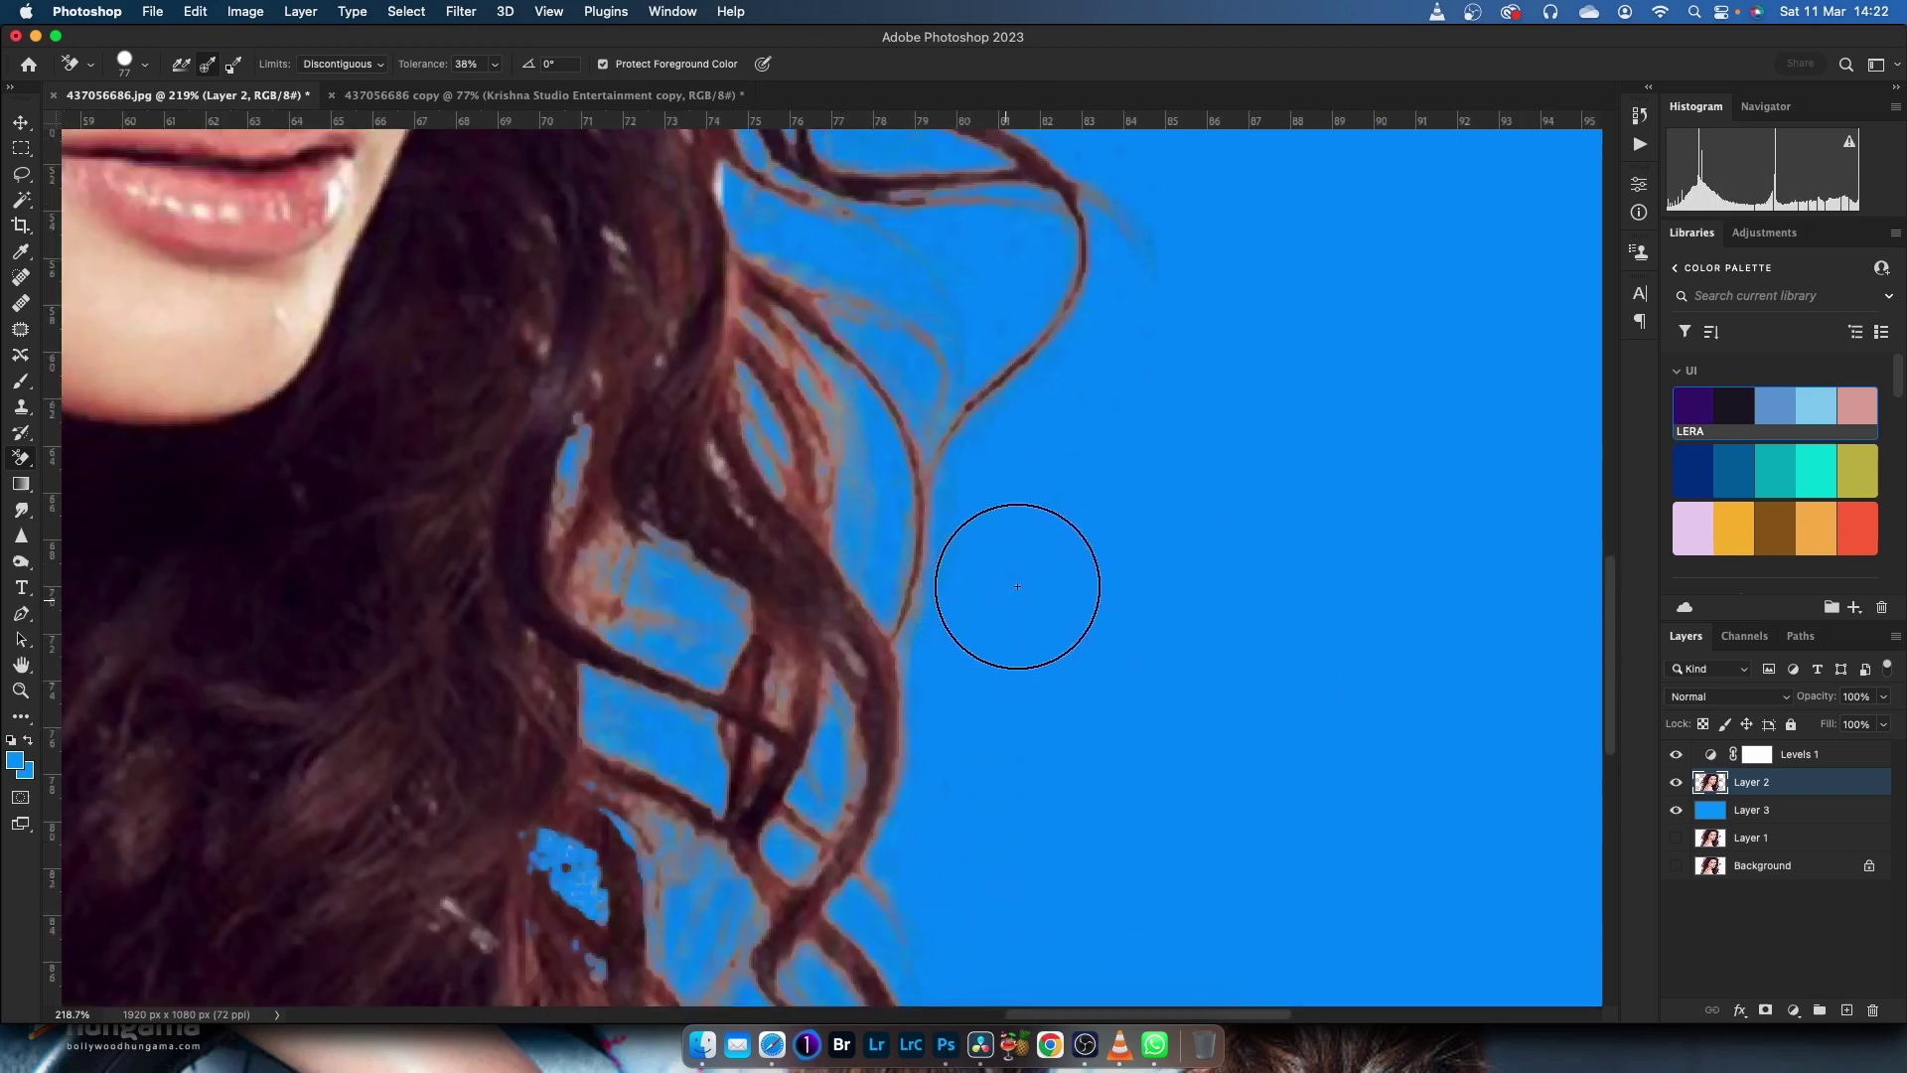
scroll(1129, 503, up, 5)
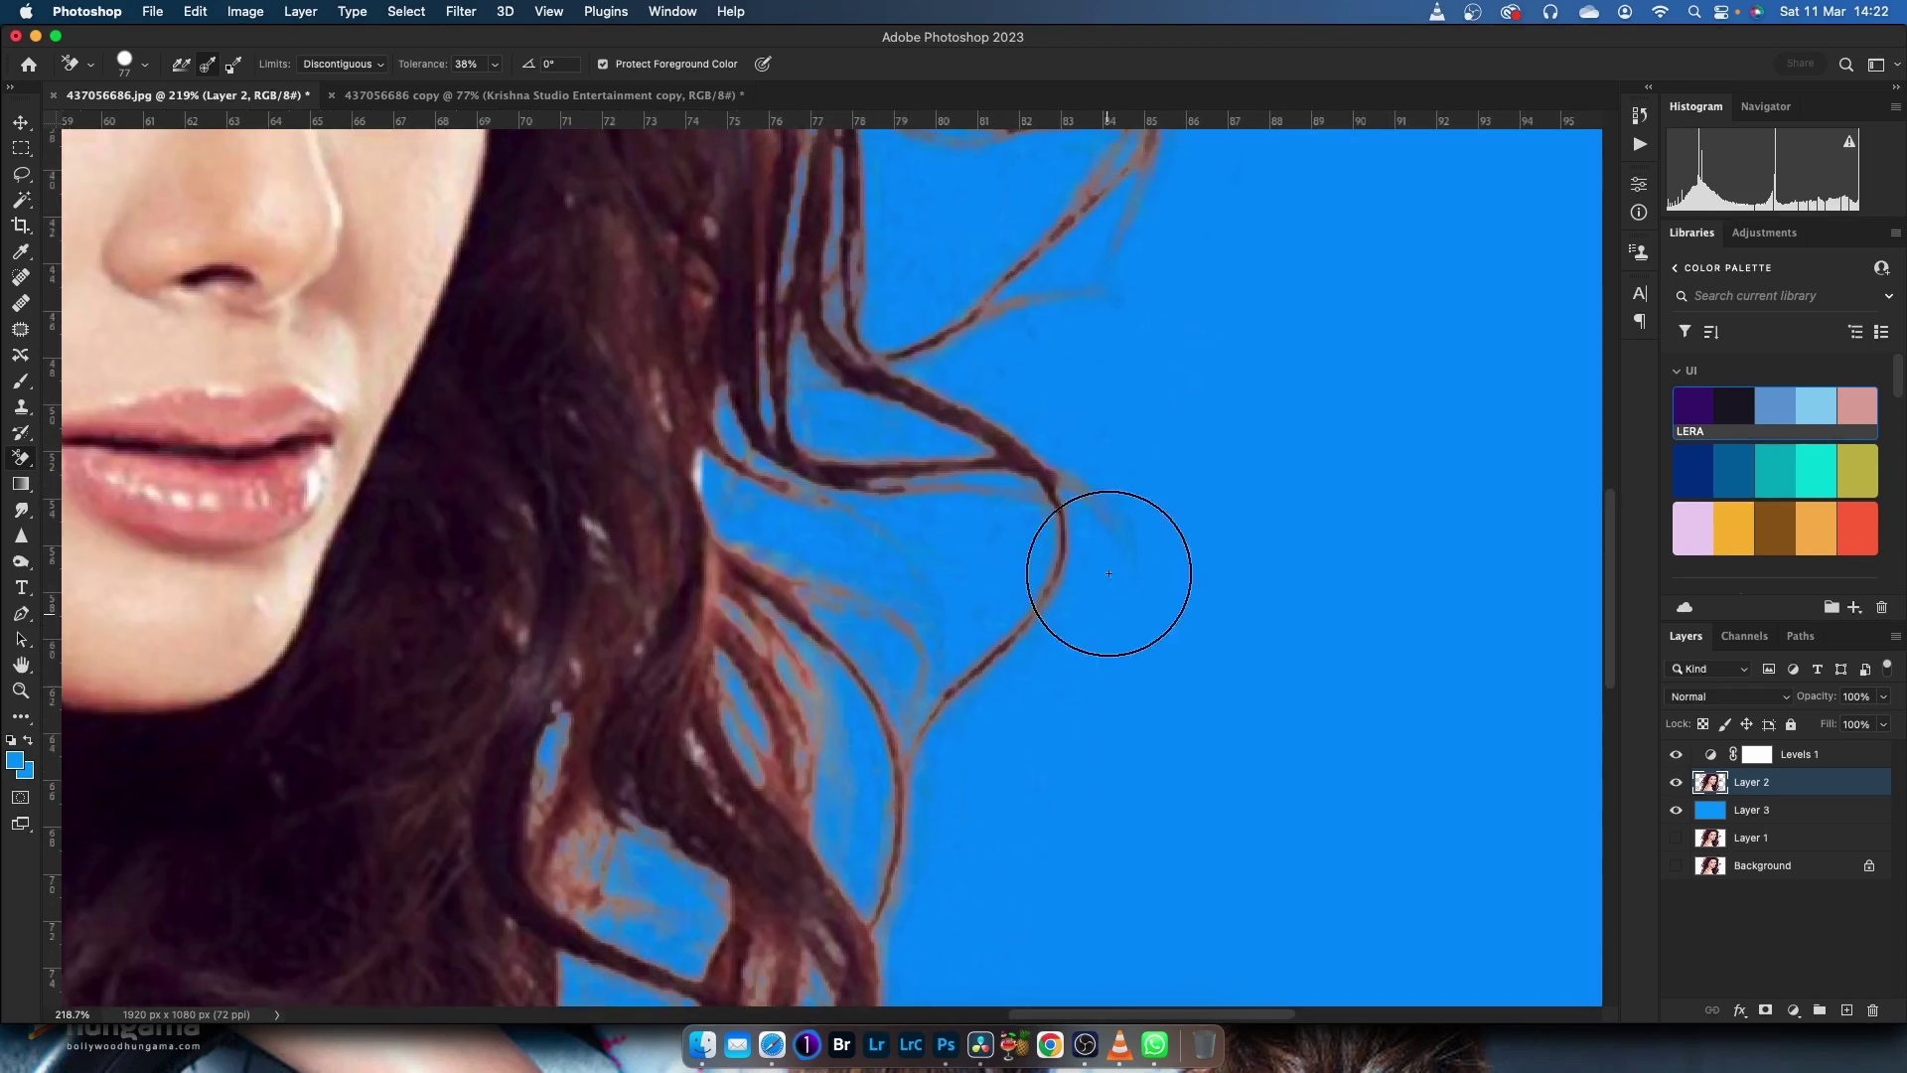
scroll(1099, 609, up, 5)
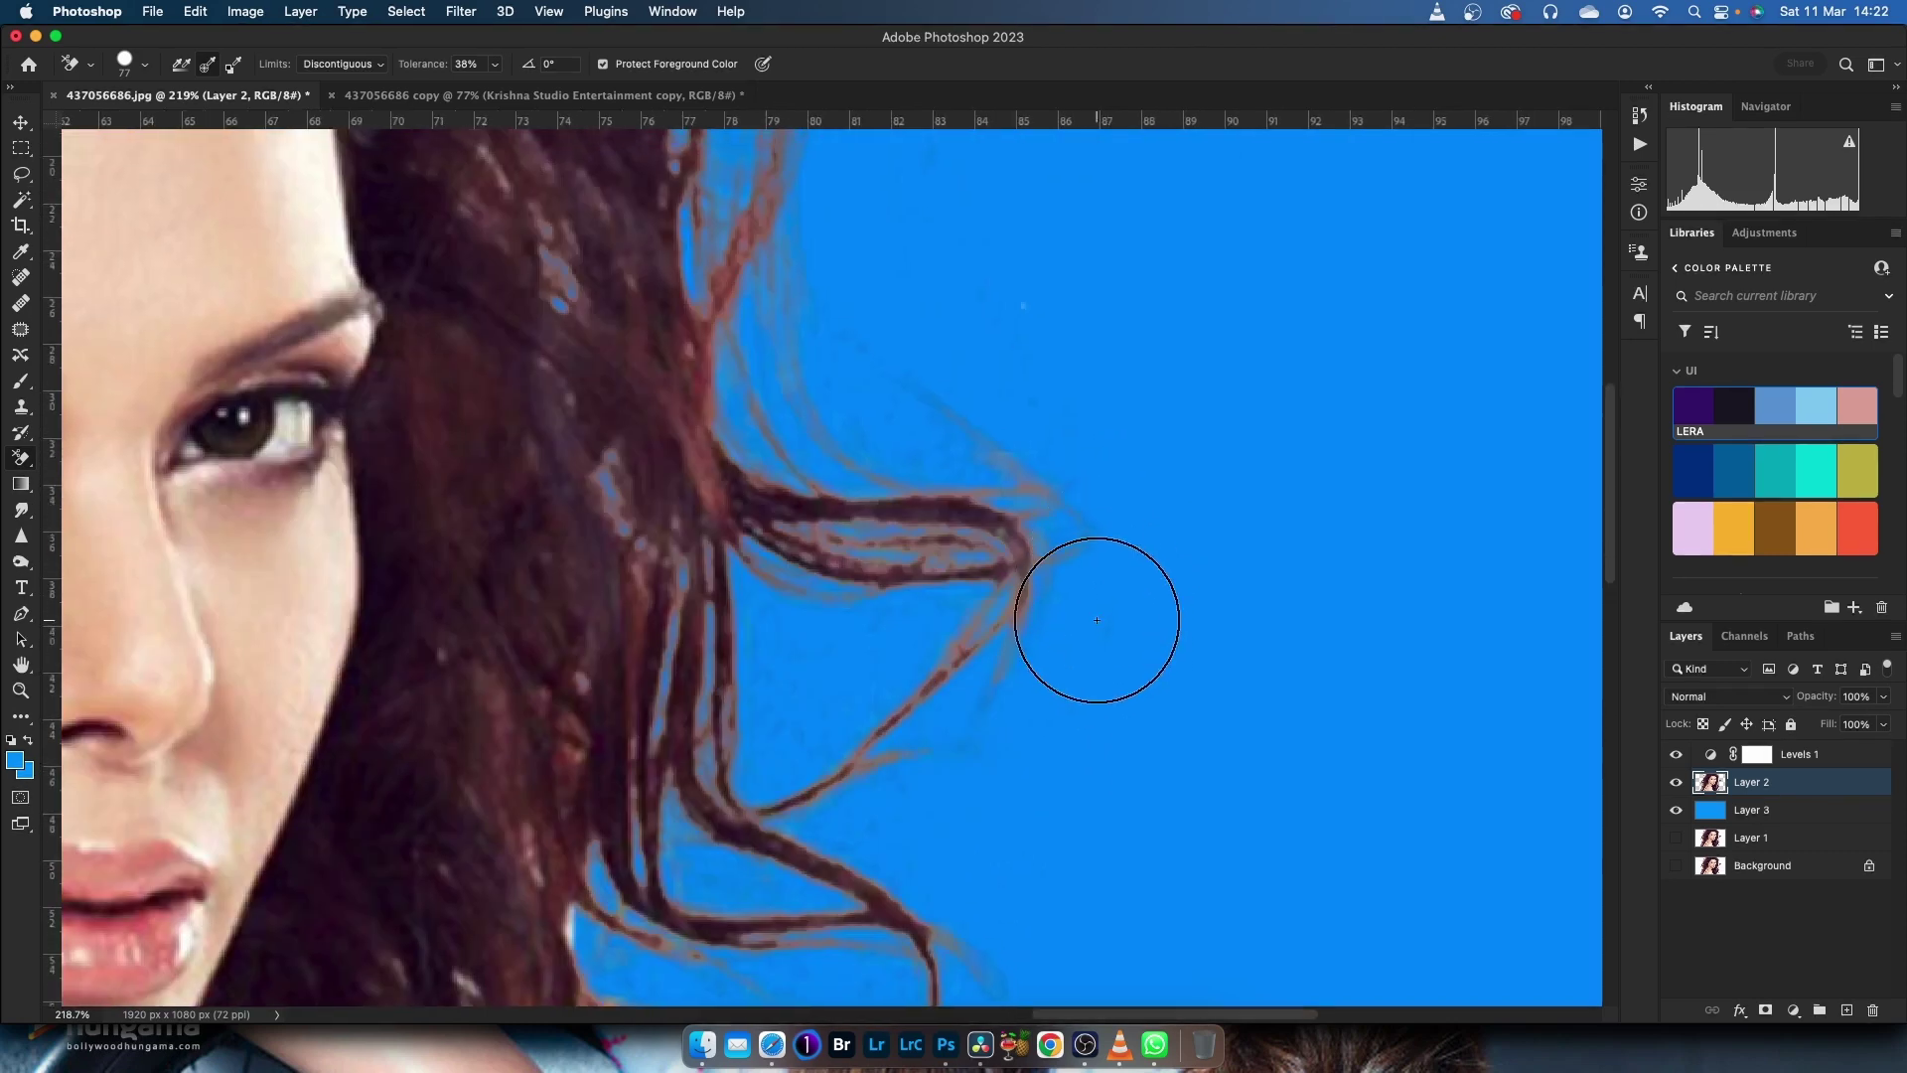
scroll(1112, 644, down, 2)
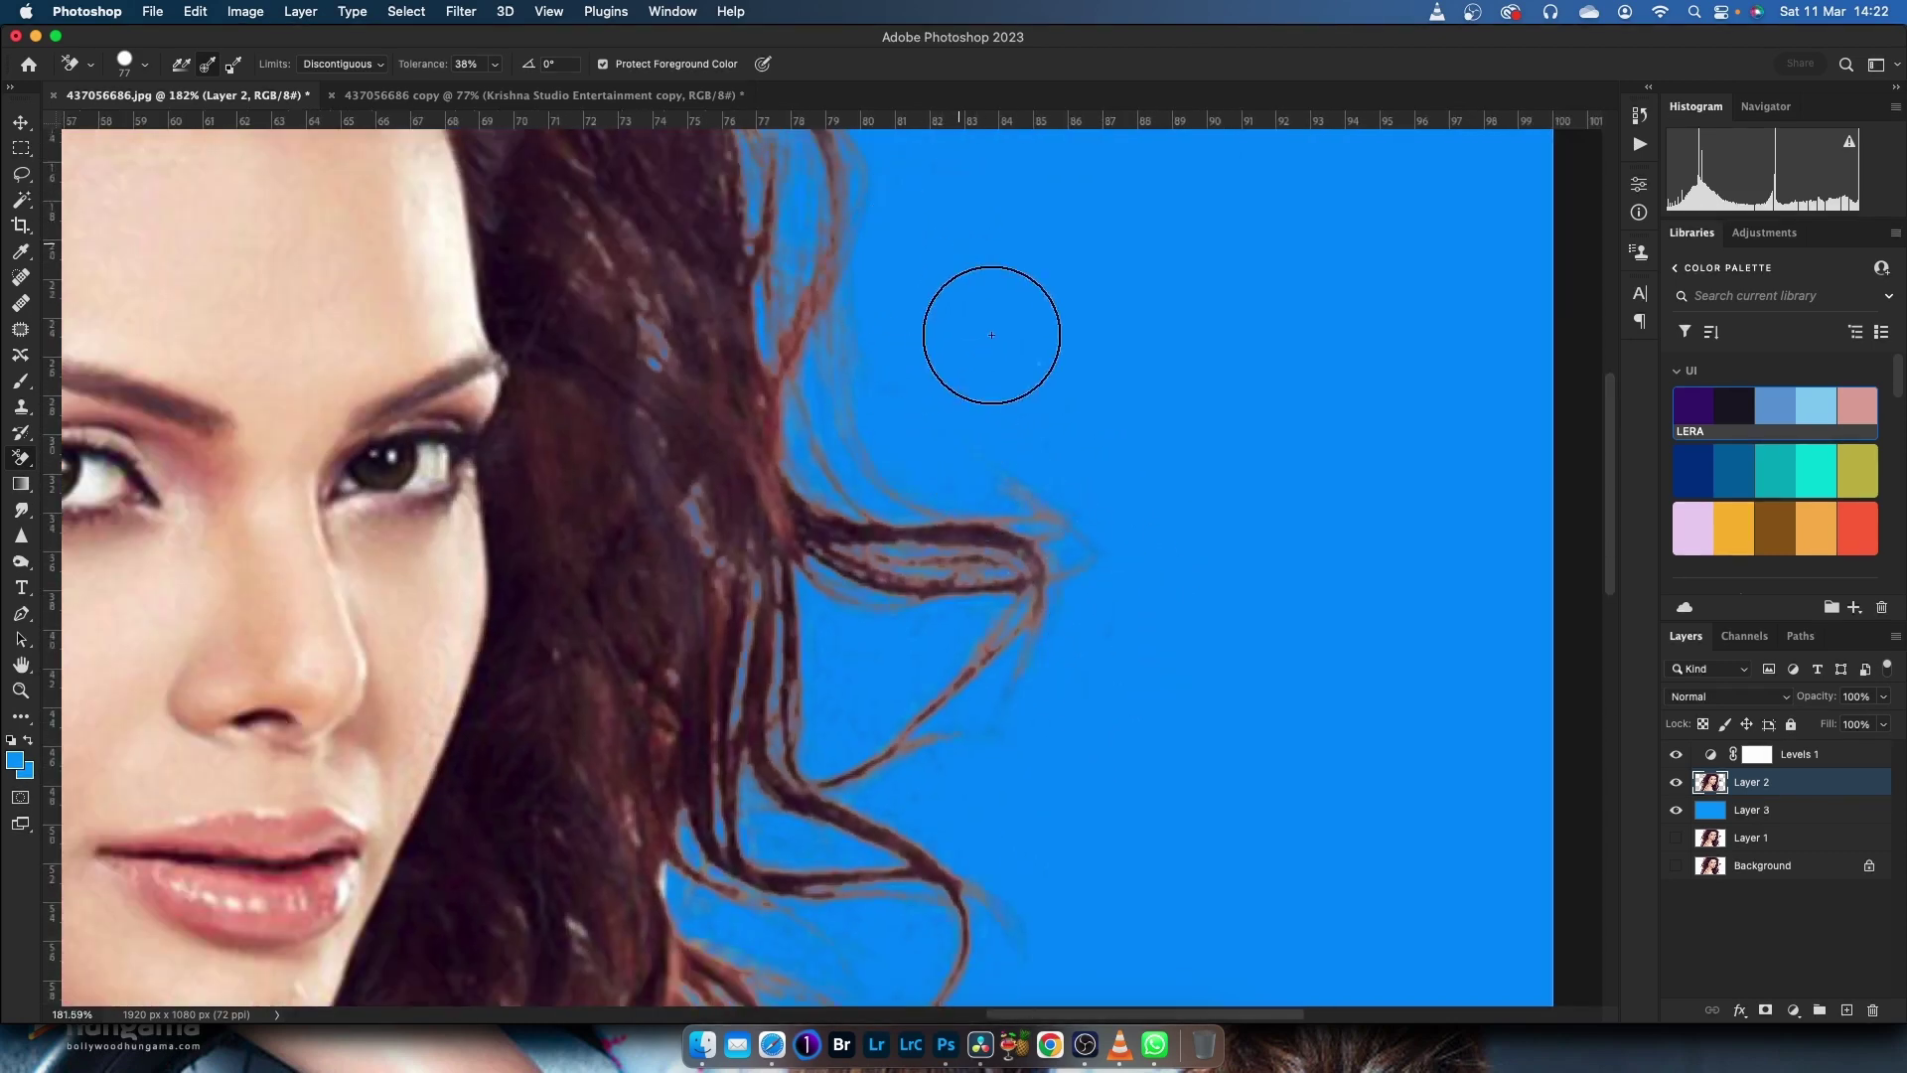
scroll(1045, 459, down, 2)
scroll(1045, 459, down, 5)
scroll(936, 559, up, 4)
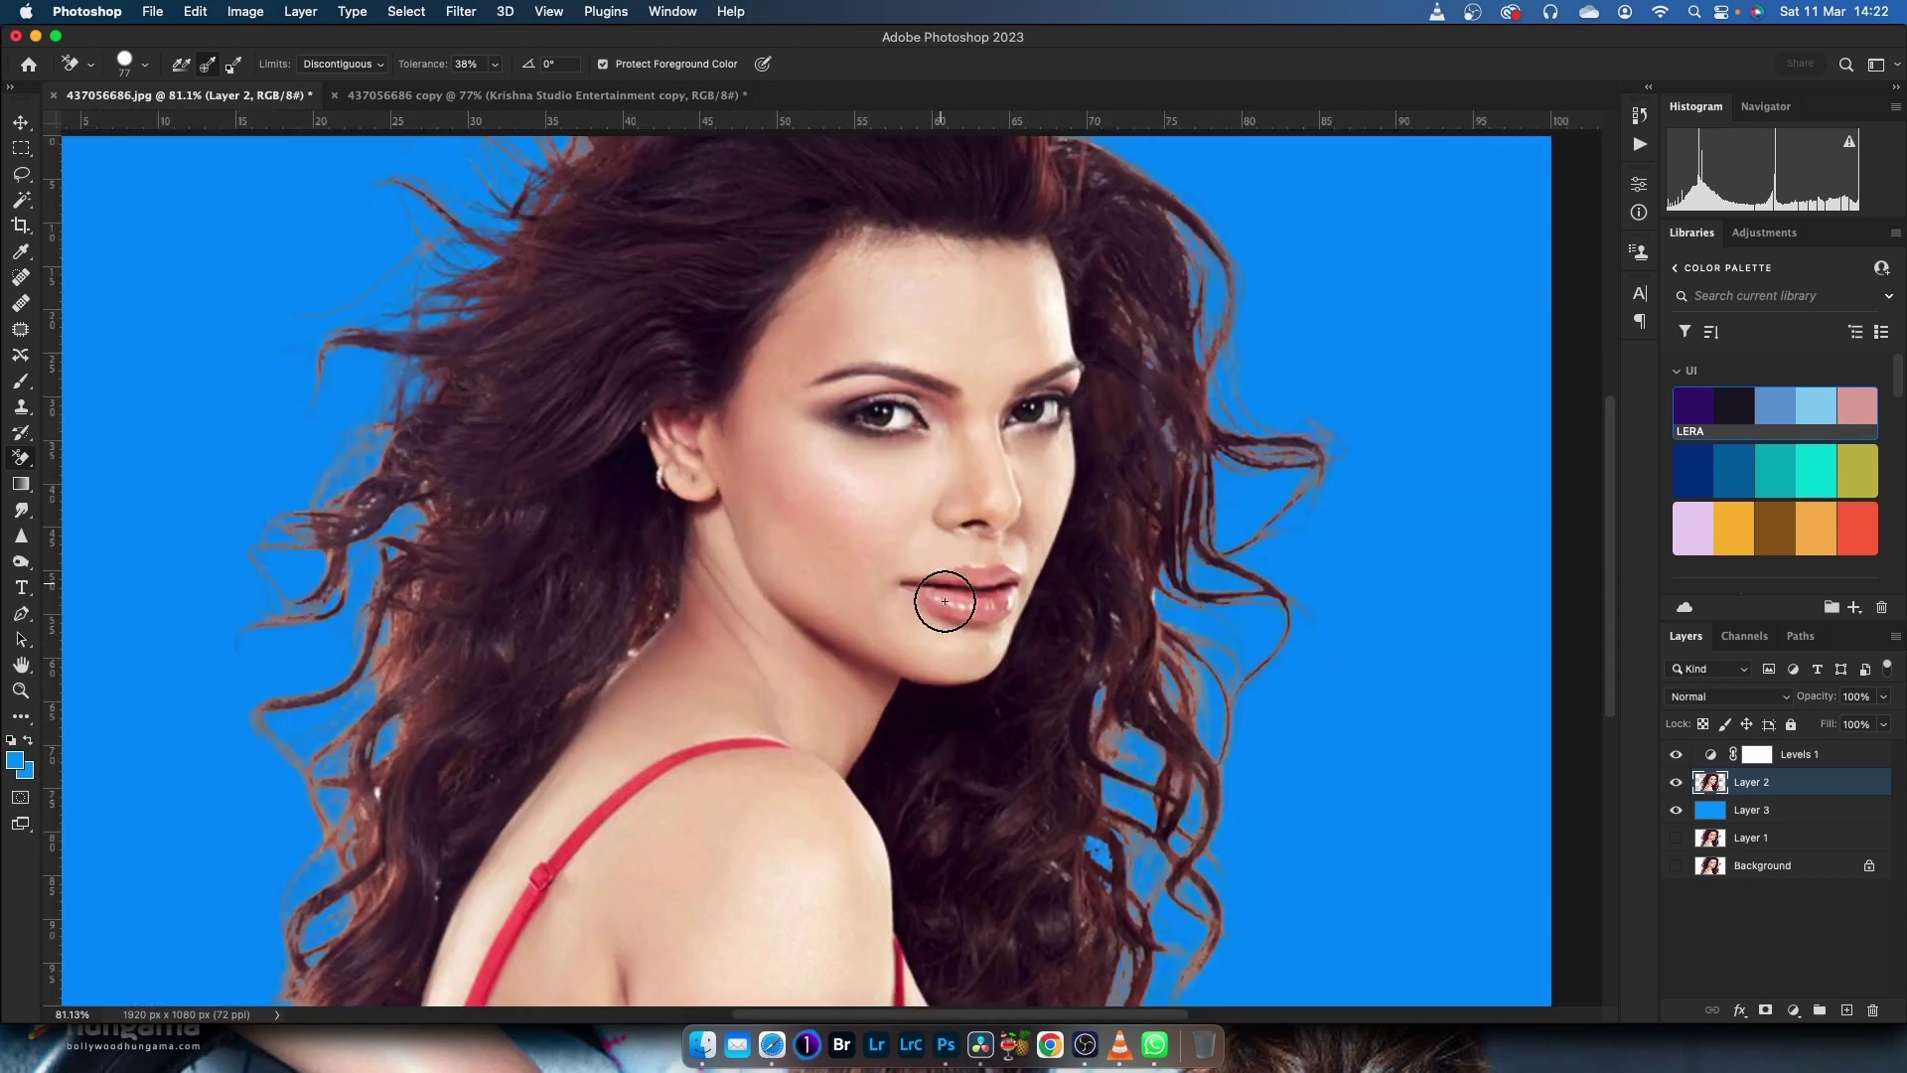
scroll(944, 602, down, 2)
scroll(948, 660, down, 1)
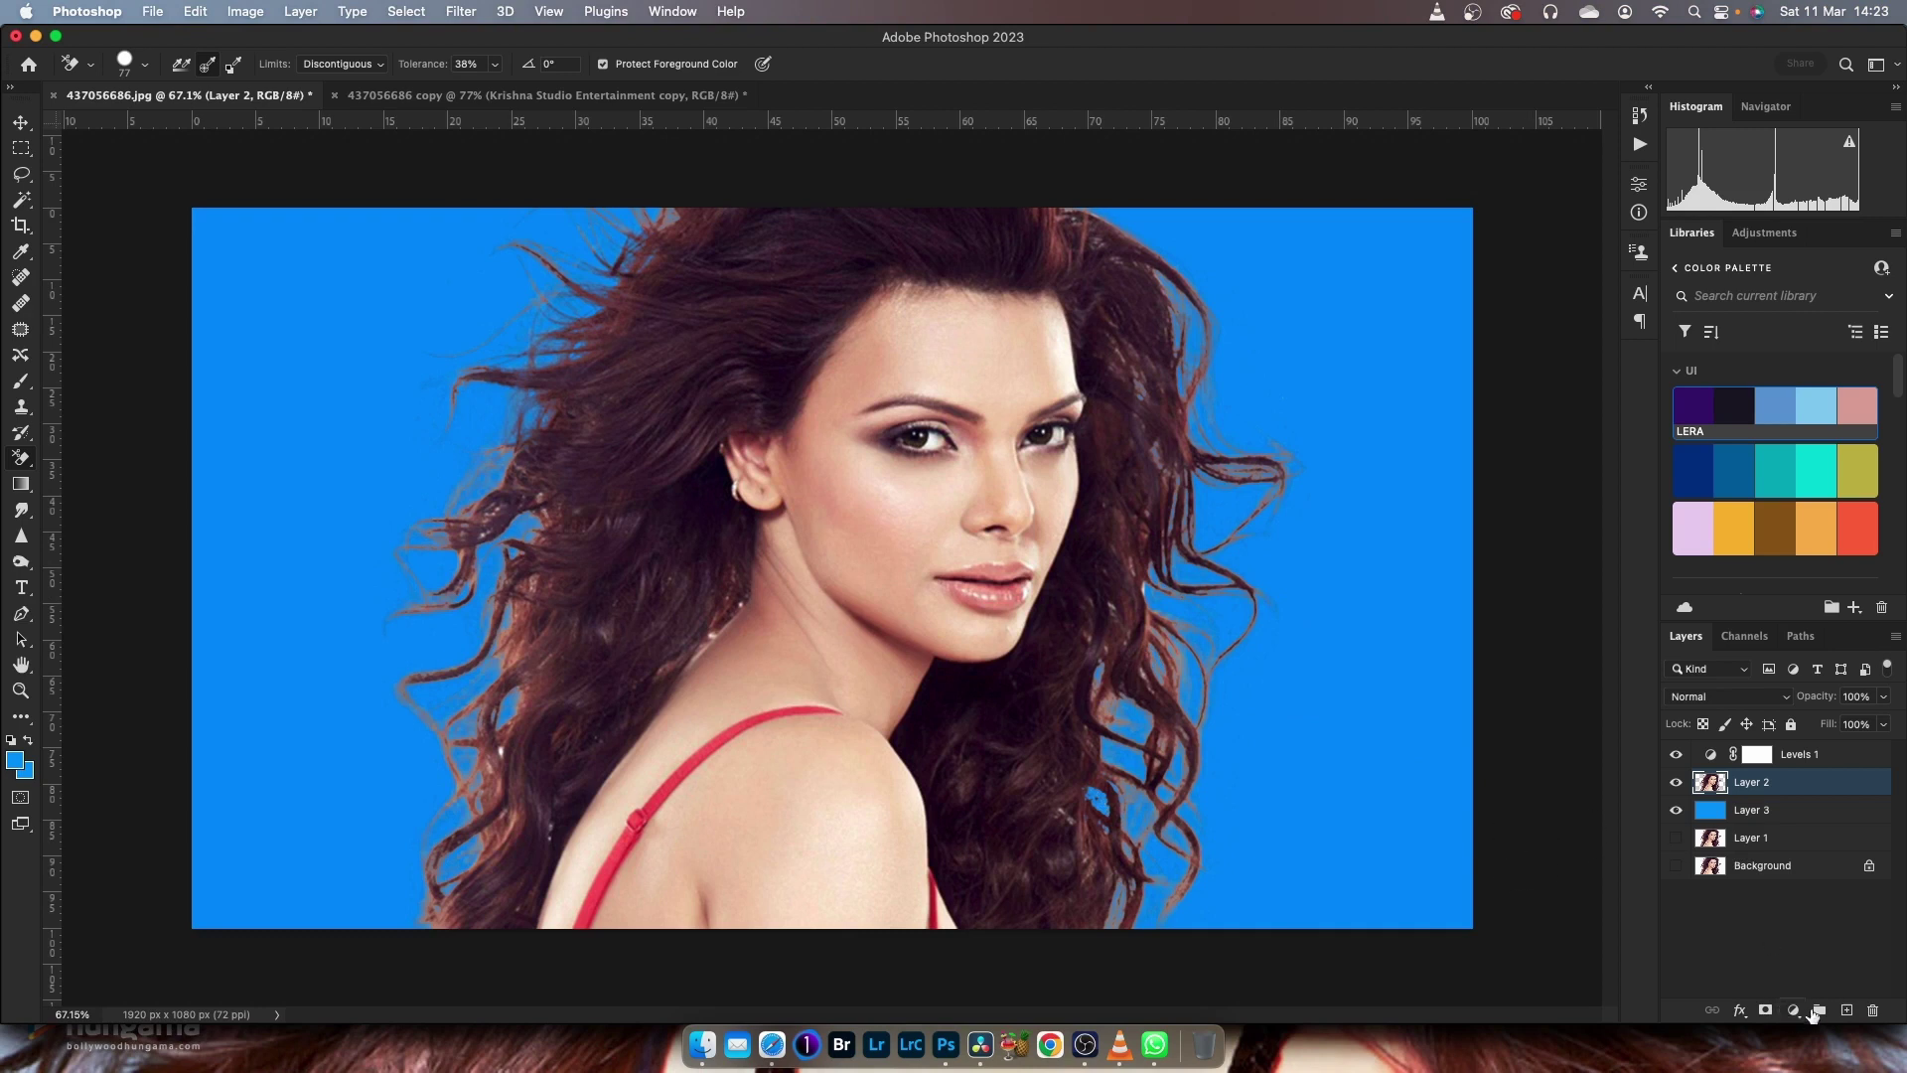
Add a new layer under the portrait and fill it with light grey #cccccc
super+click(1842, 1010)
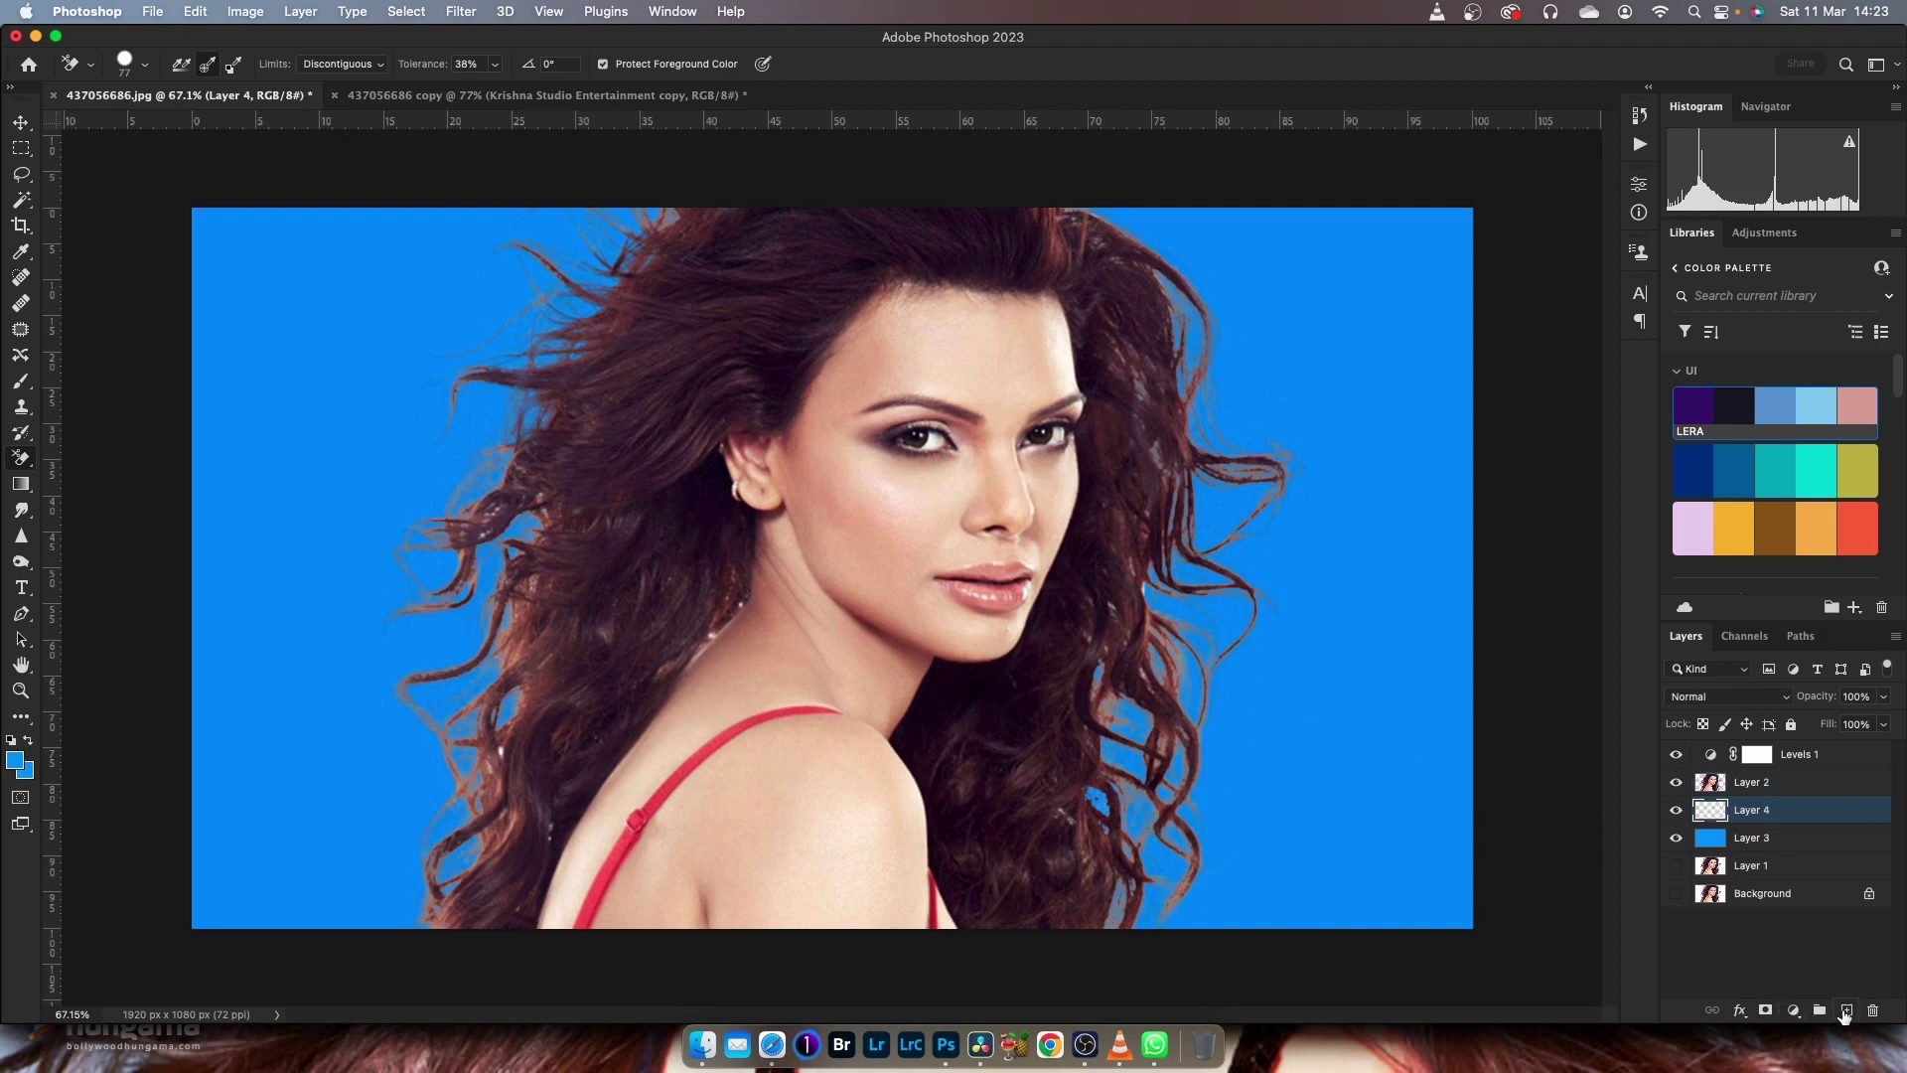
click(15, 765)
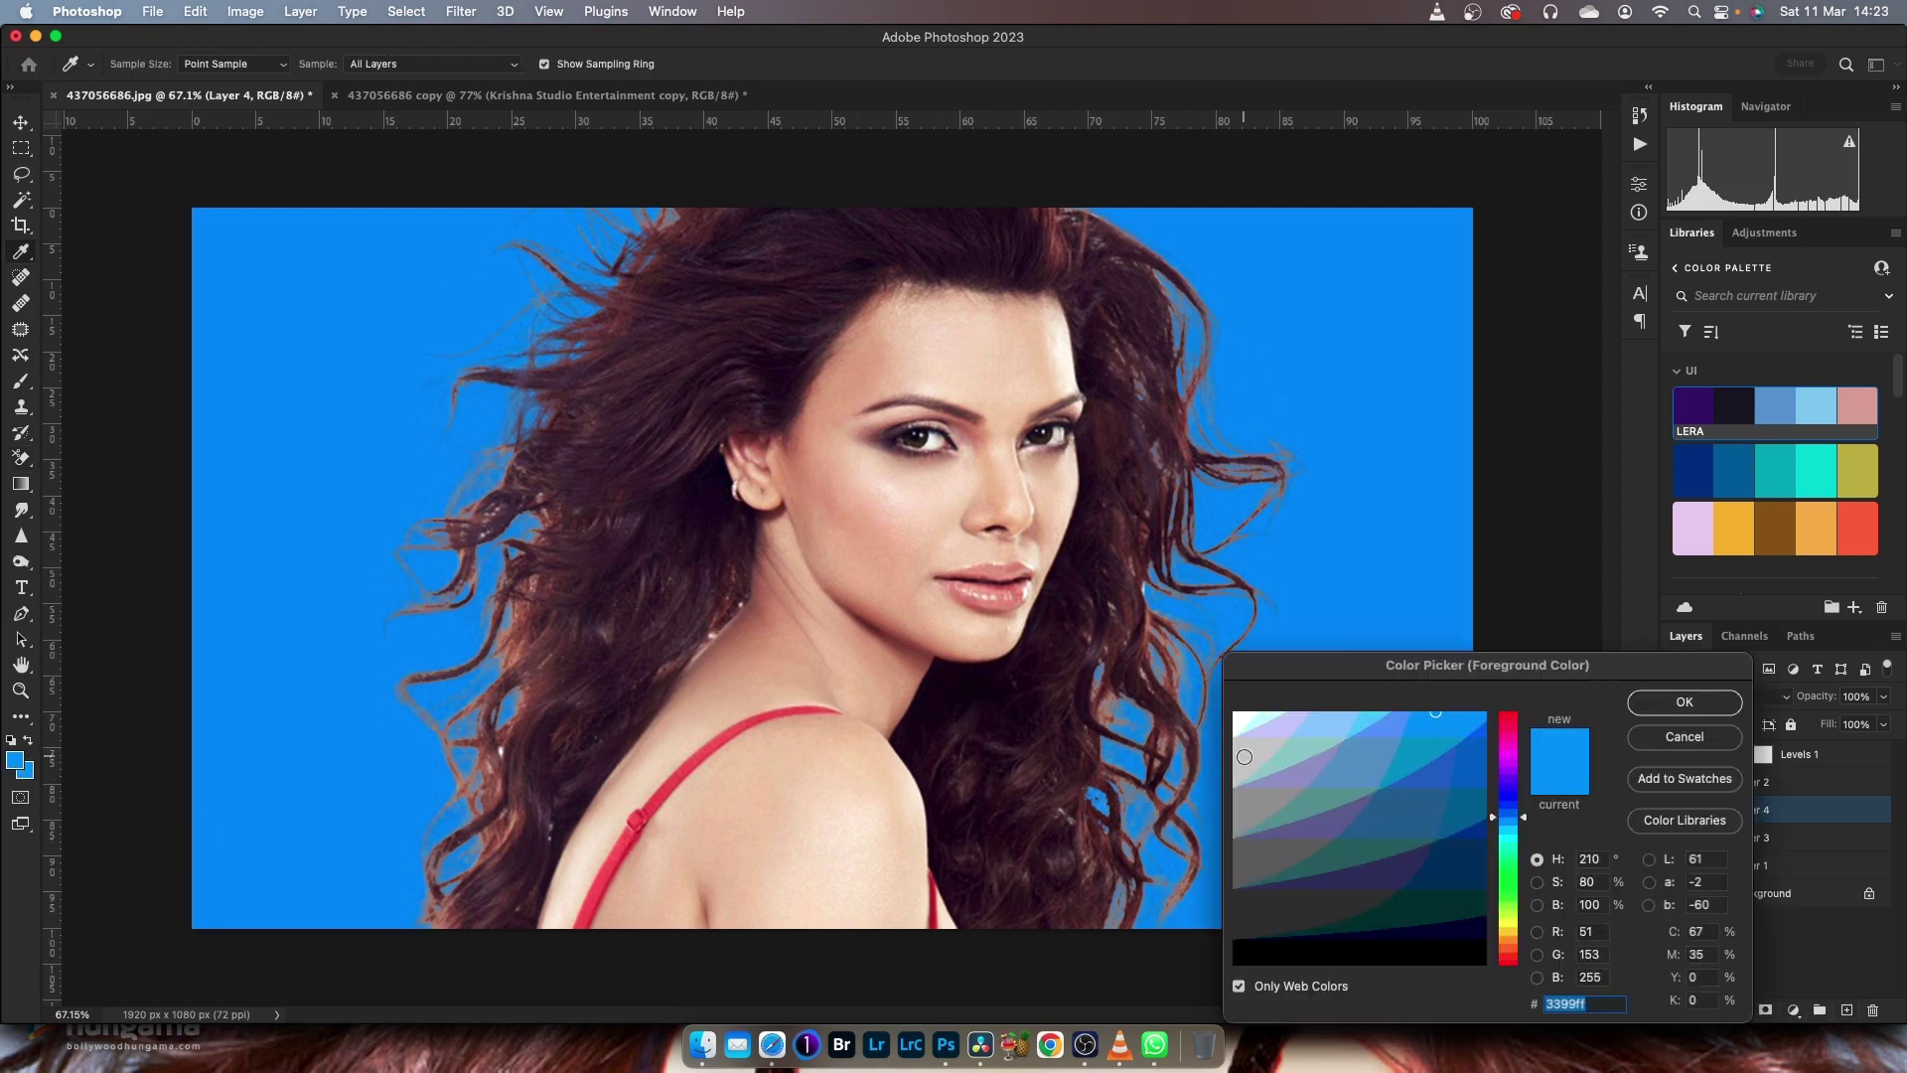
click(1244, 757)
click(1640, 709)
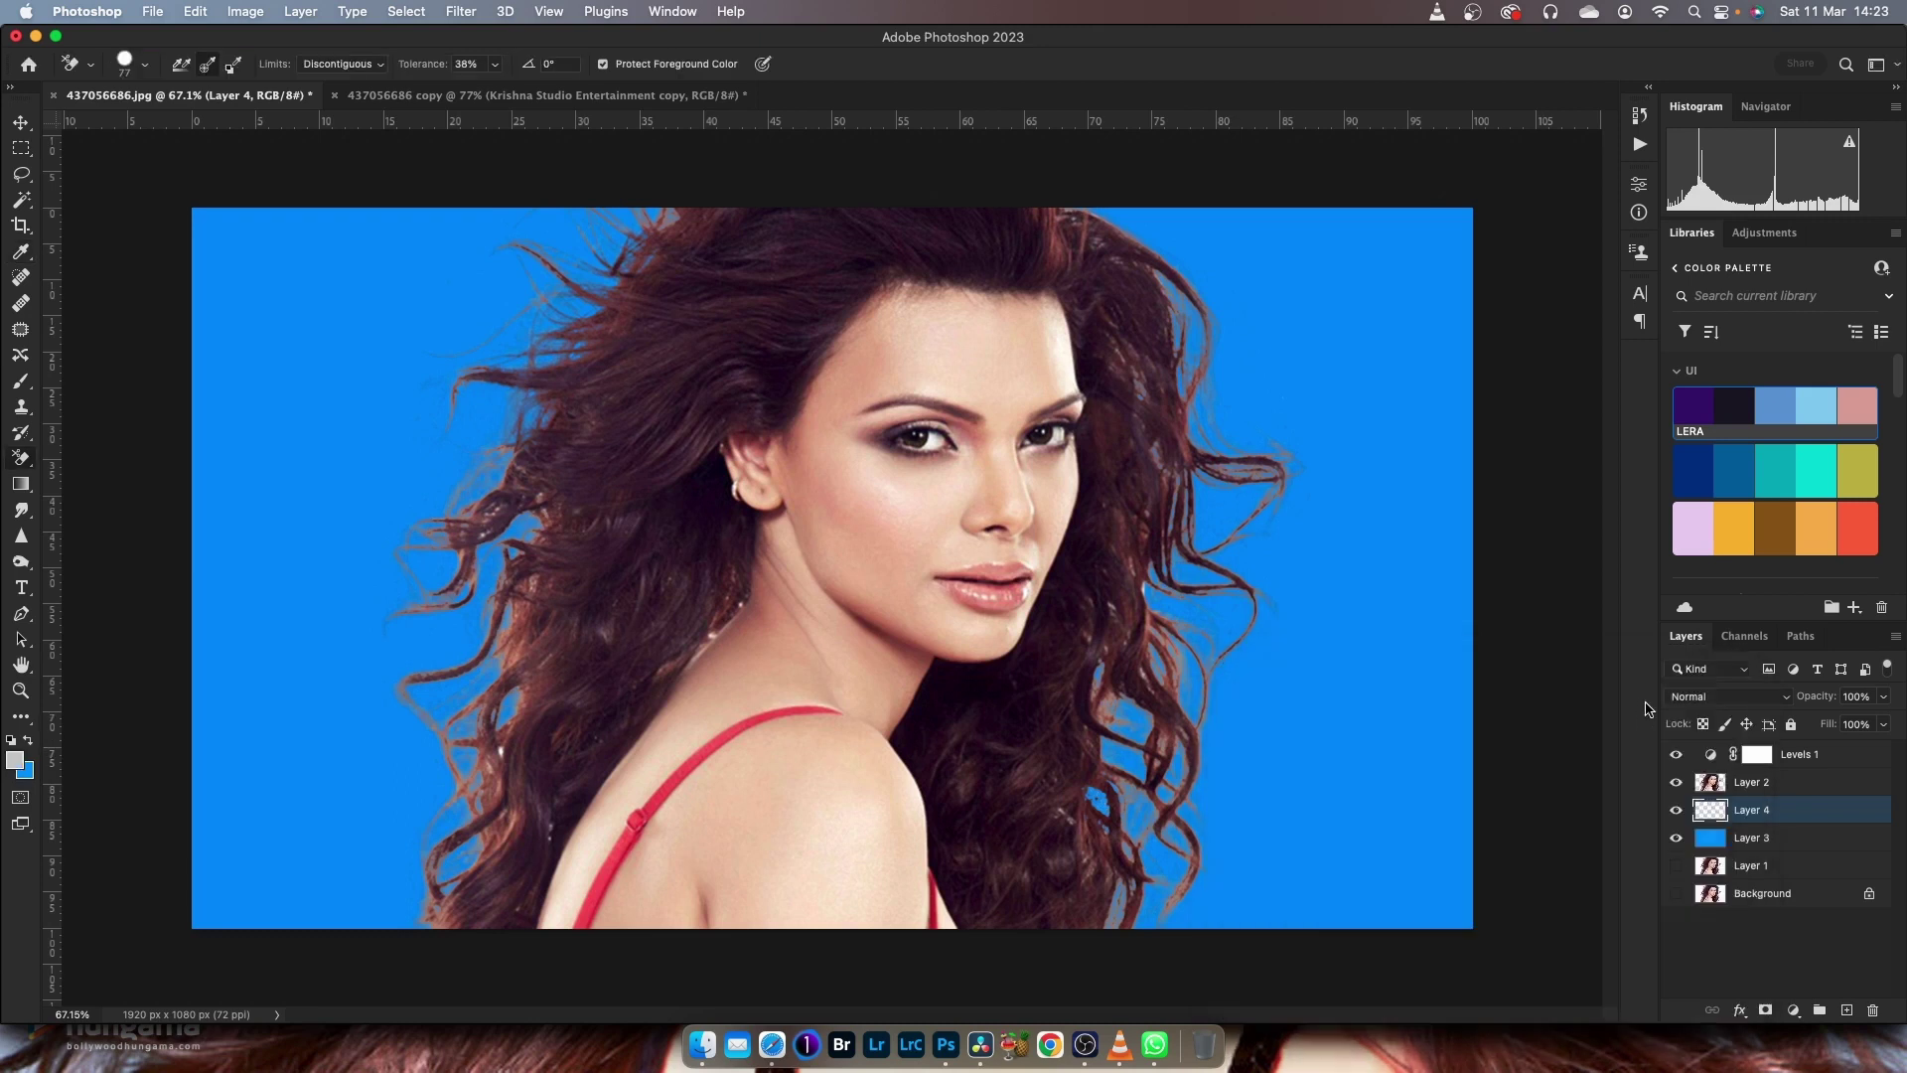
key(alt+BackSpace)
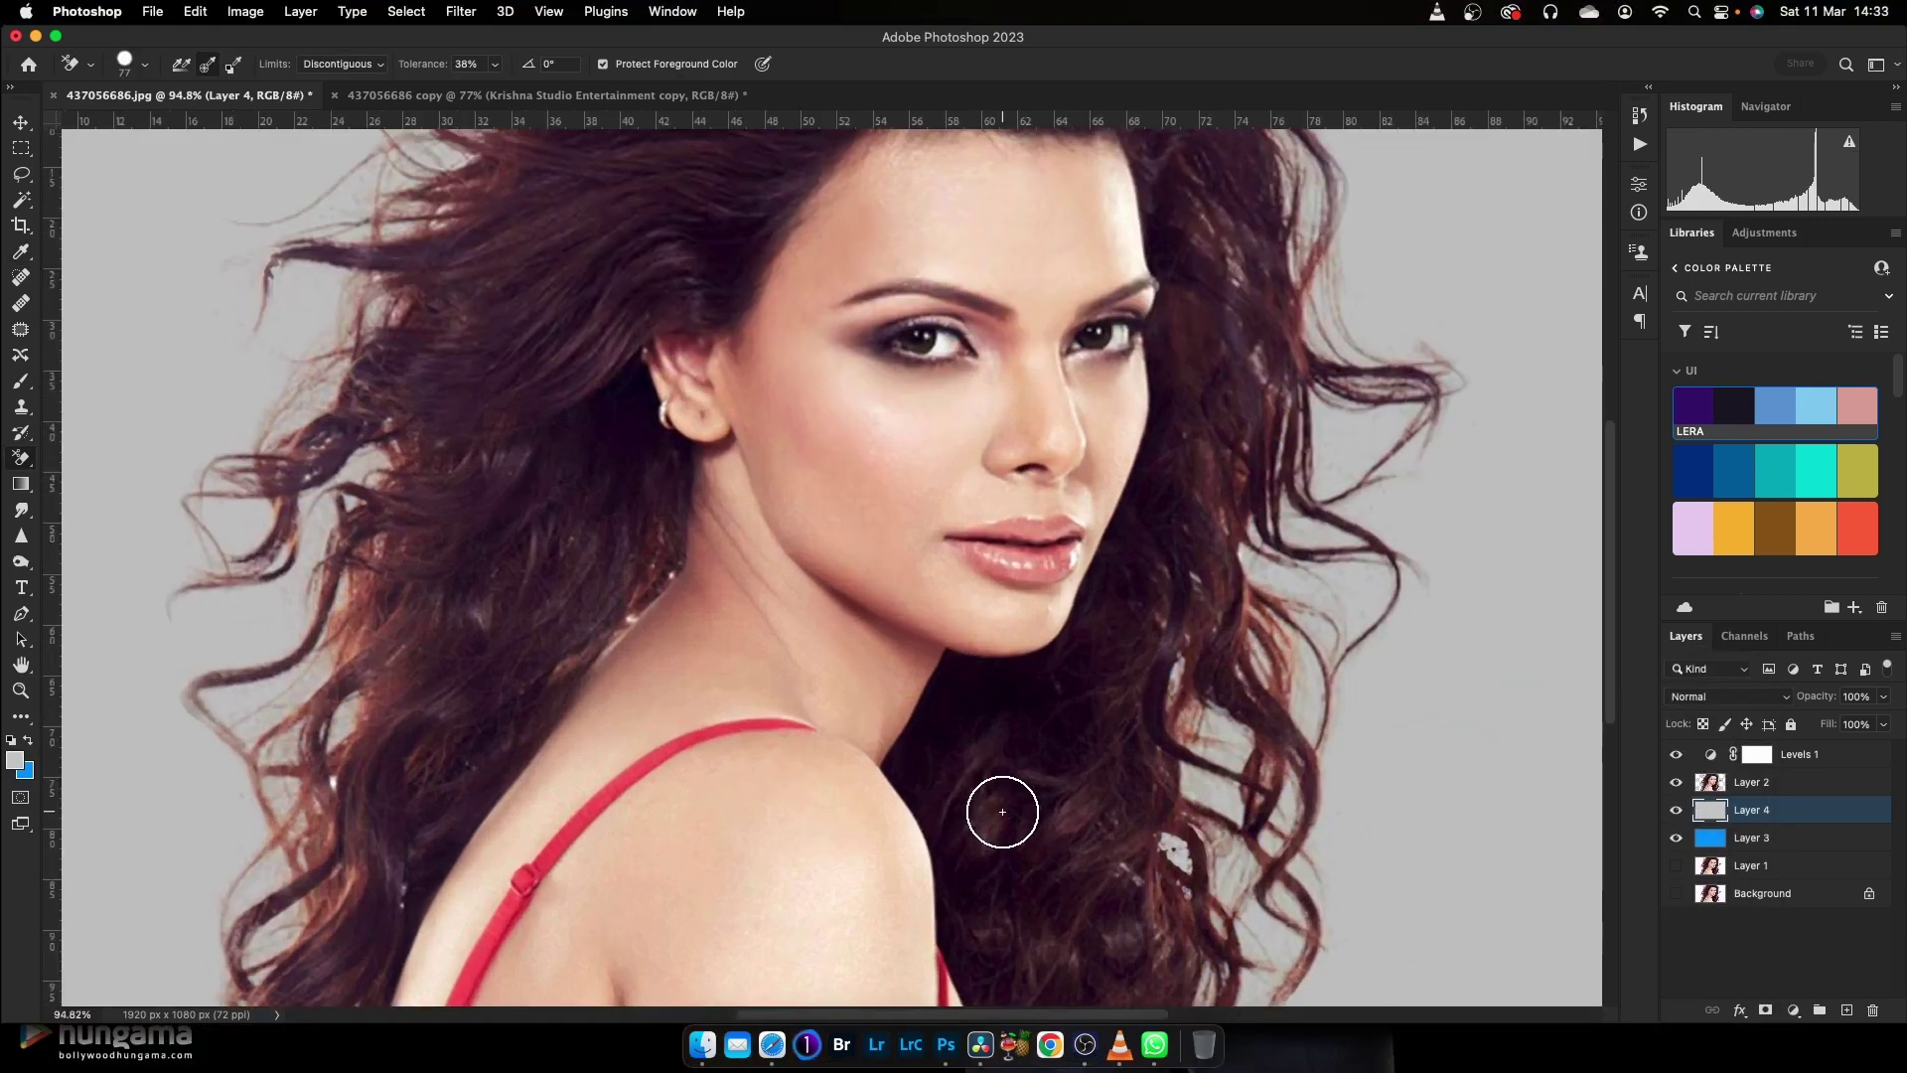
Zoom in to inspect the lip and hair edges against grey, then fit the whole image
scroll(1000, 809, up, 3)
drag(993, 810, 580, 640)
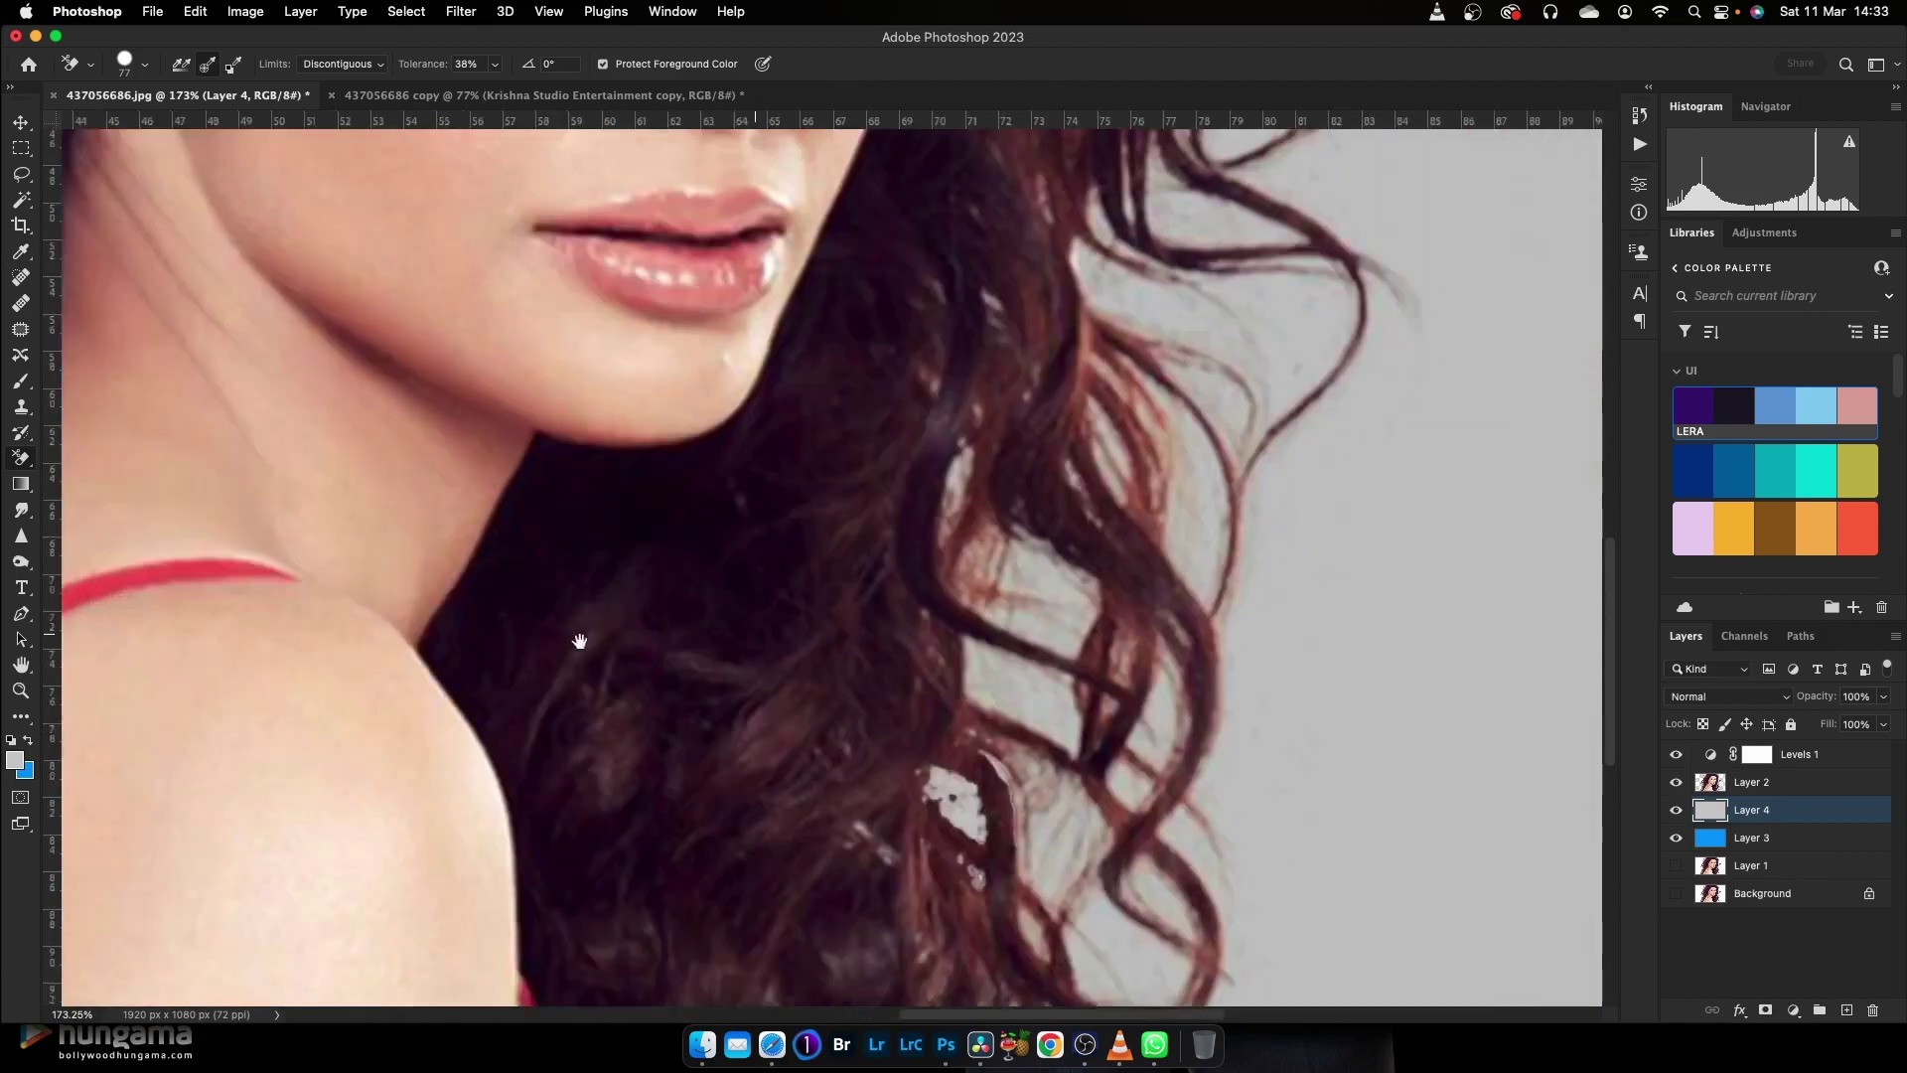
scroll(579, 640, up, 3)
scroll(927, 625, up, 3)
scroll(884, 545, up, 3)
scroll(843, 566, up, 3)
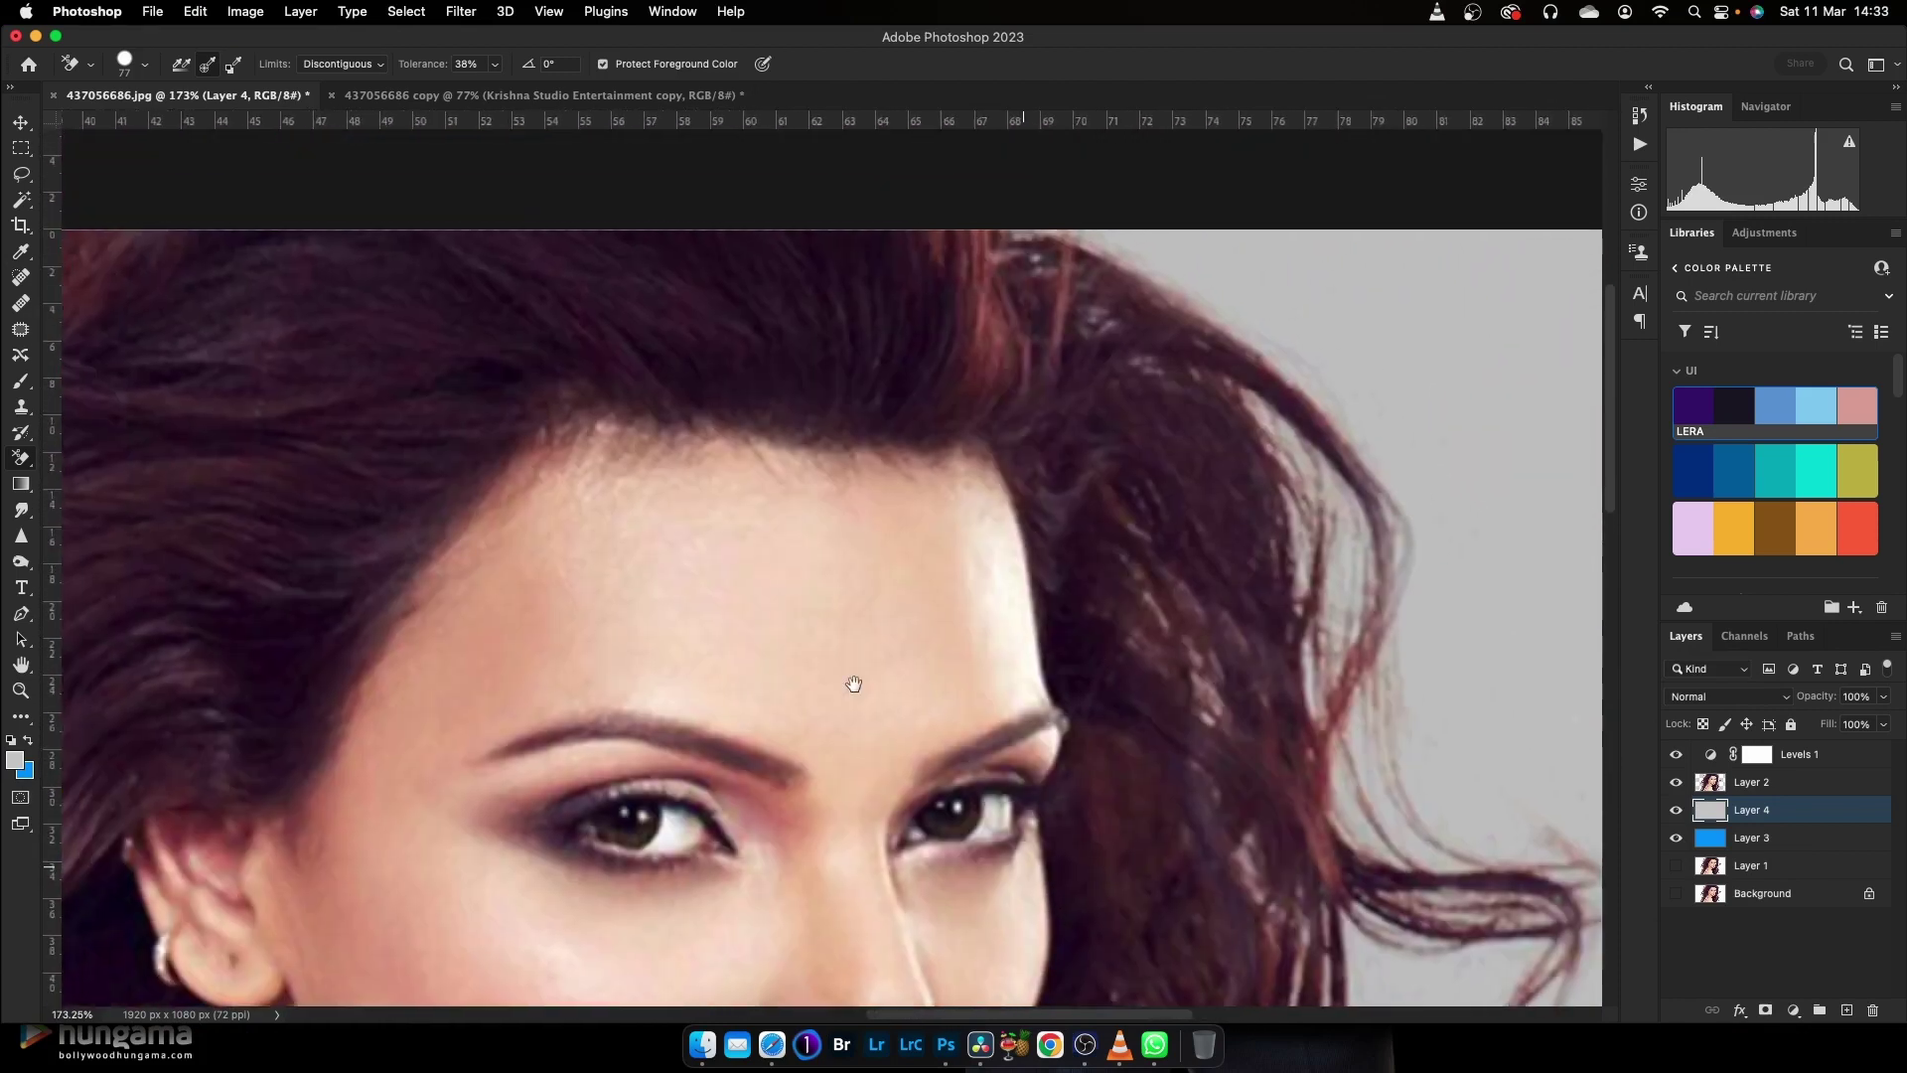
scroll(854, 683, left, 3)
scroll(927, 668, left, 3)
scroll(868, 586, left, 3)
scroll(796, 639, down, 3)
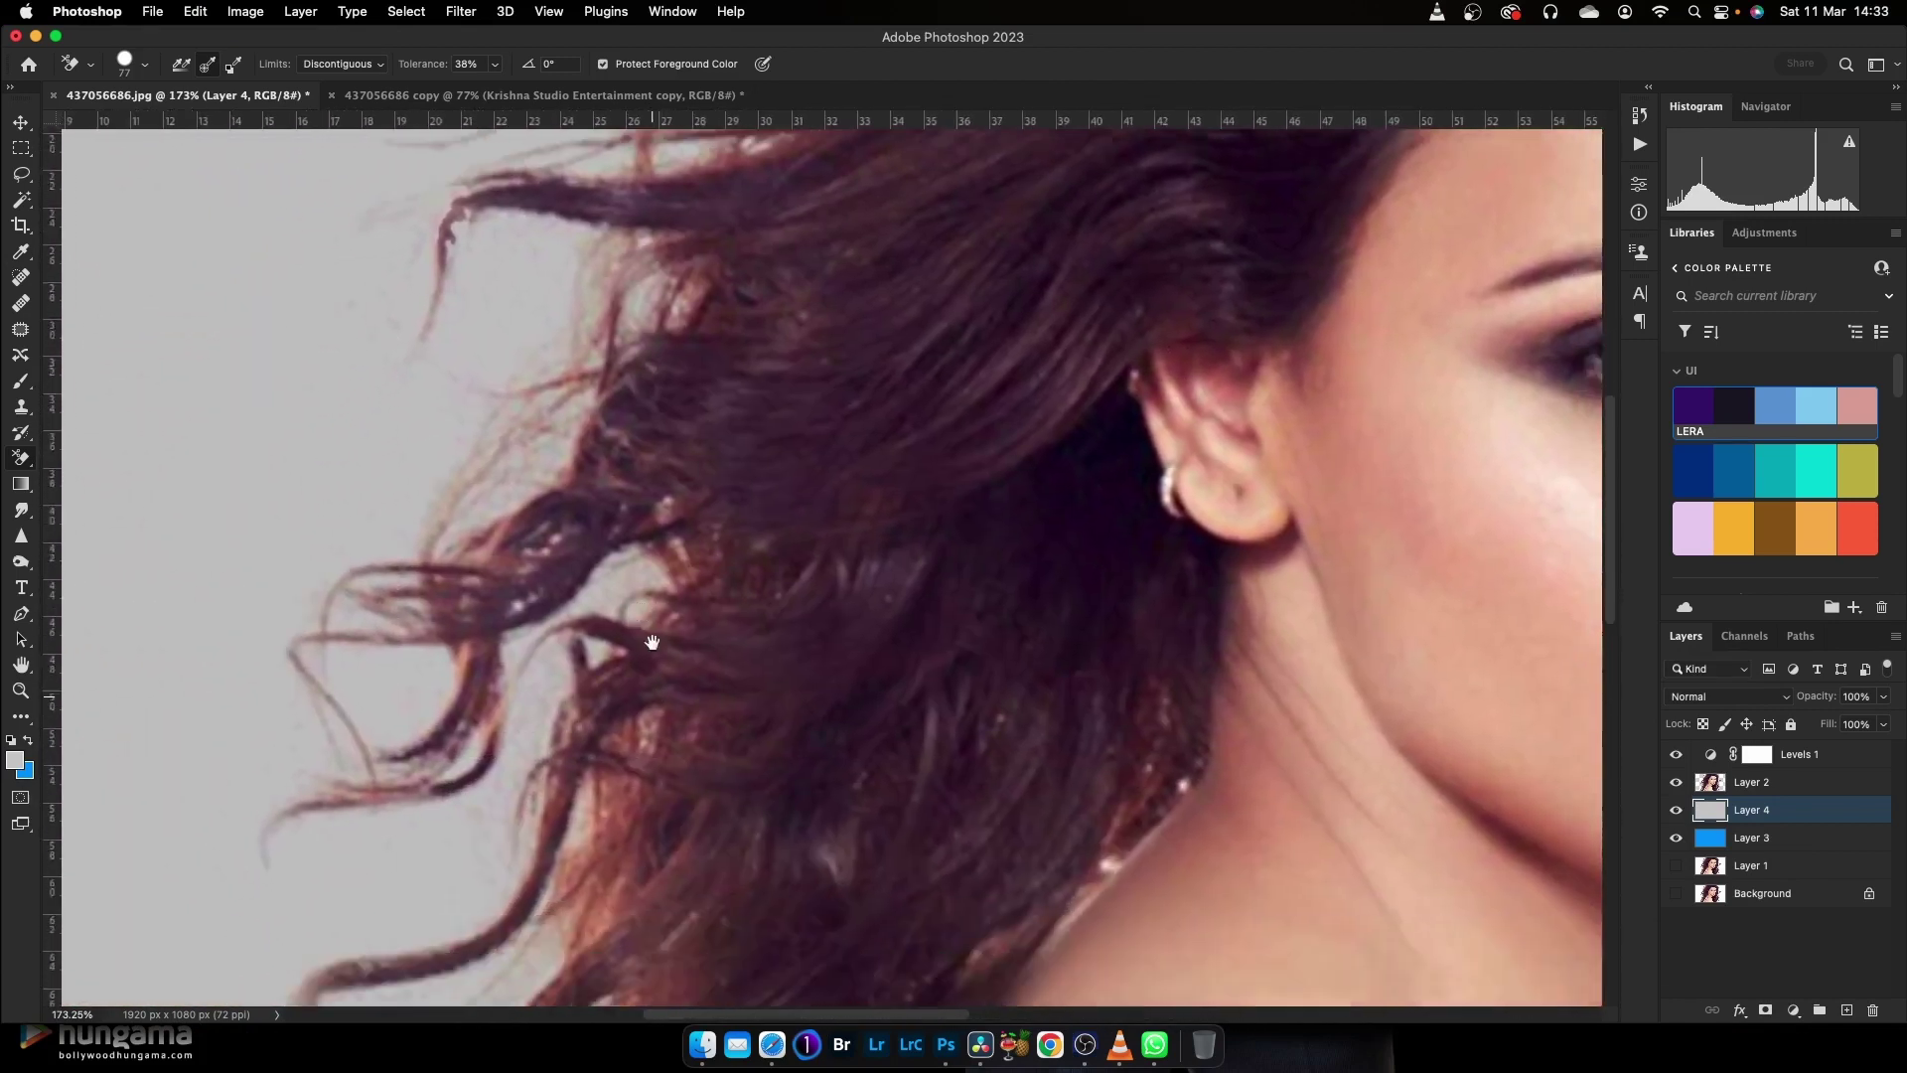
scroll(651, 642, down, 3)
scroll(630, 690, down, 3)
scroll(605, 724, down, 3)
scroll(584, 801, down, 3)
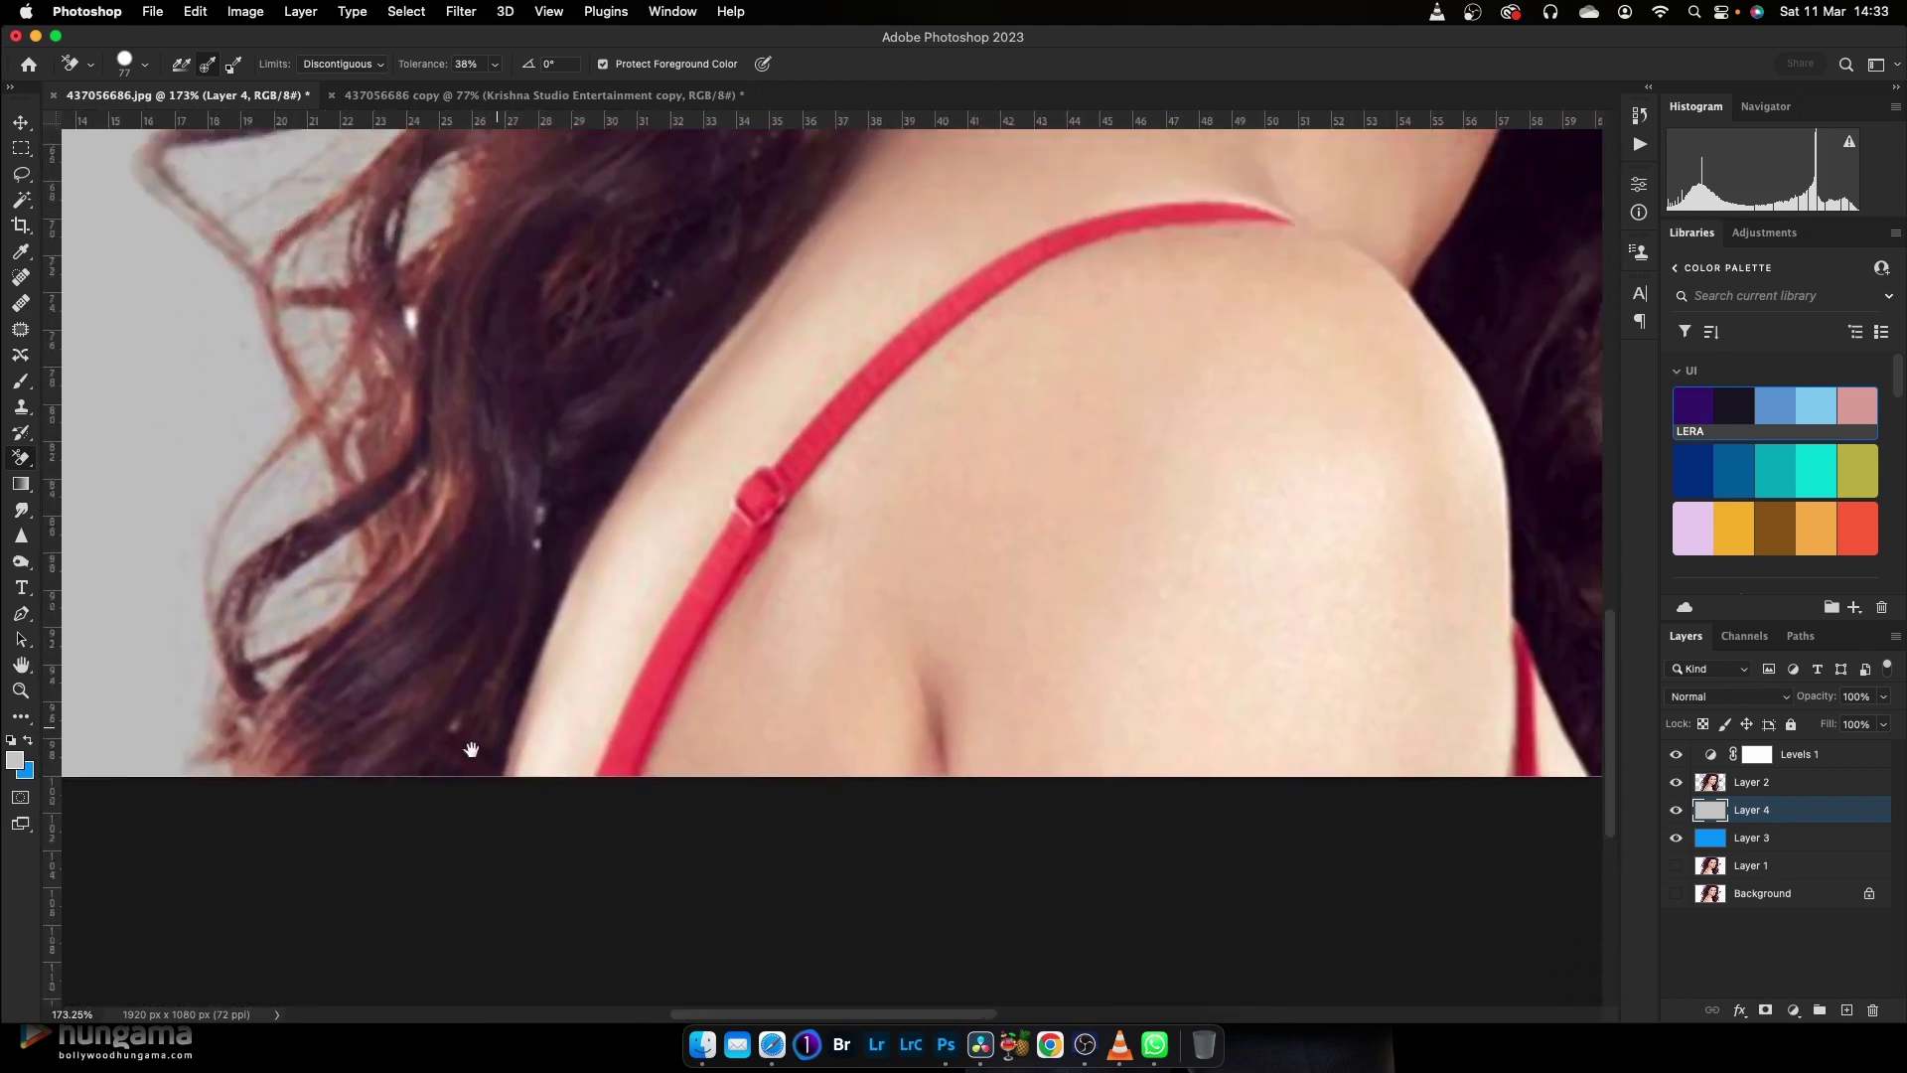
scroll(676, 696, right, 3)
scroll(993, 616, right, 3)
scroll(844, 636, up, 3)
scroll(724, 745, up, 3)
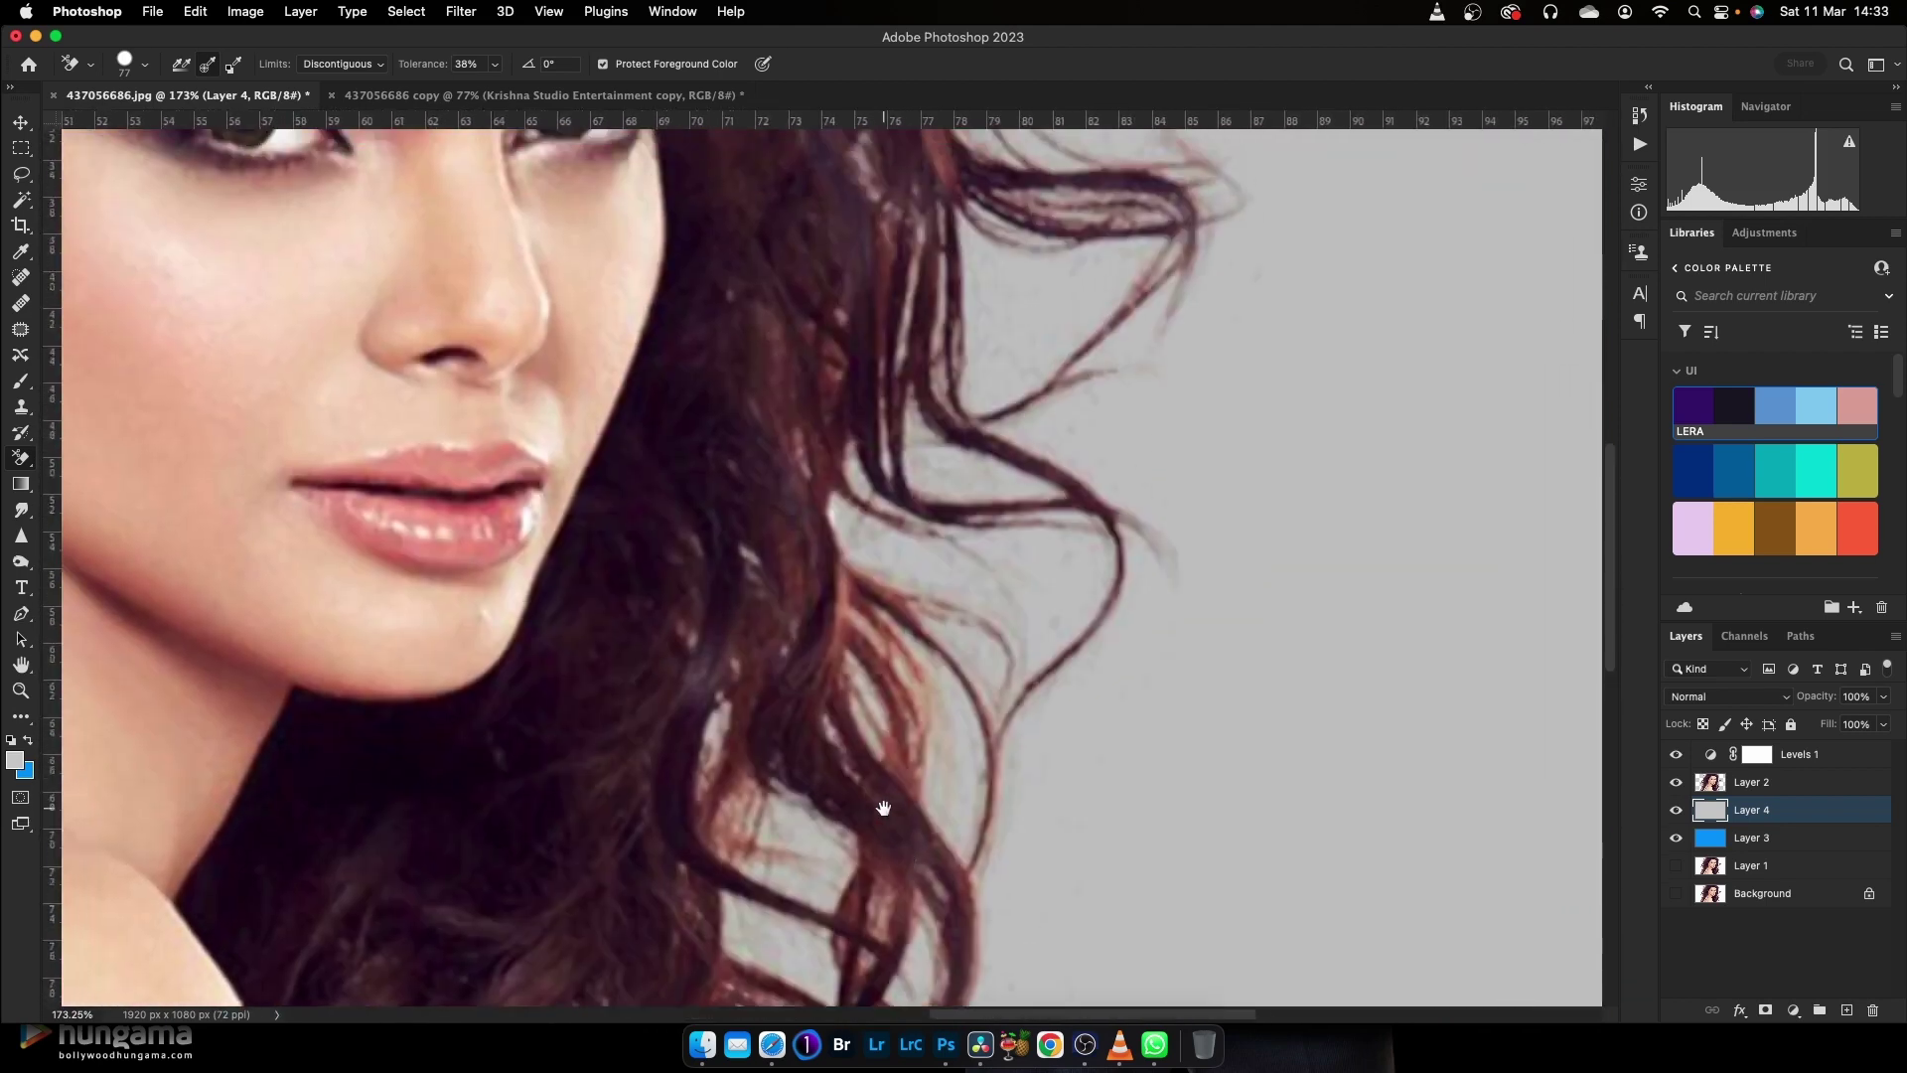
scroll(874, 794, up, 5)
scroll(864, 775, left, 3)
scroll(923, 814, up, 2)
key(super+0)
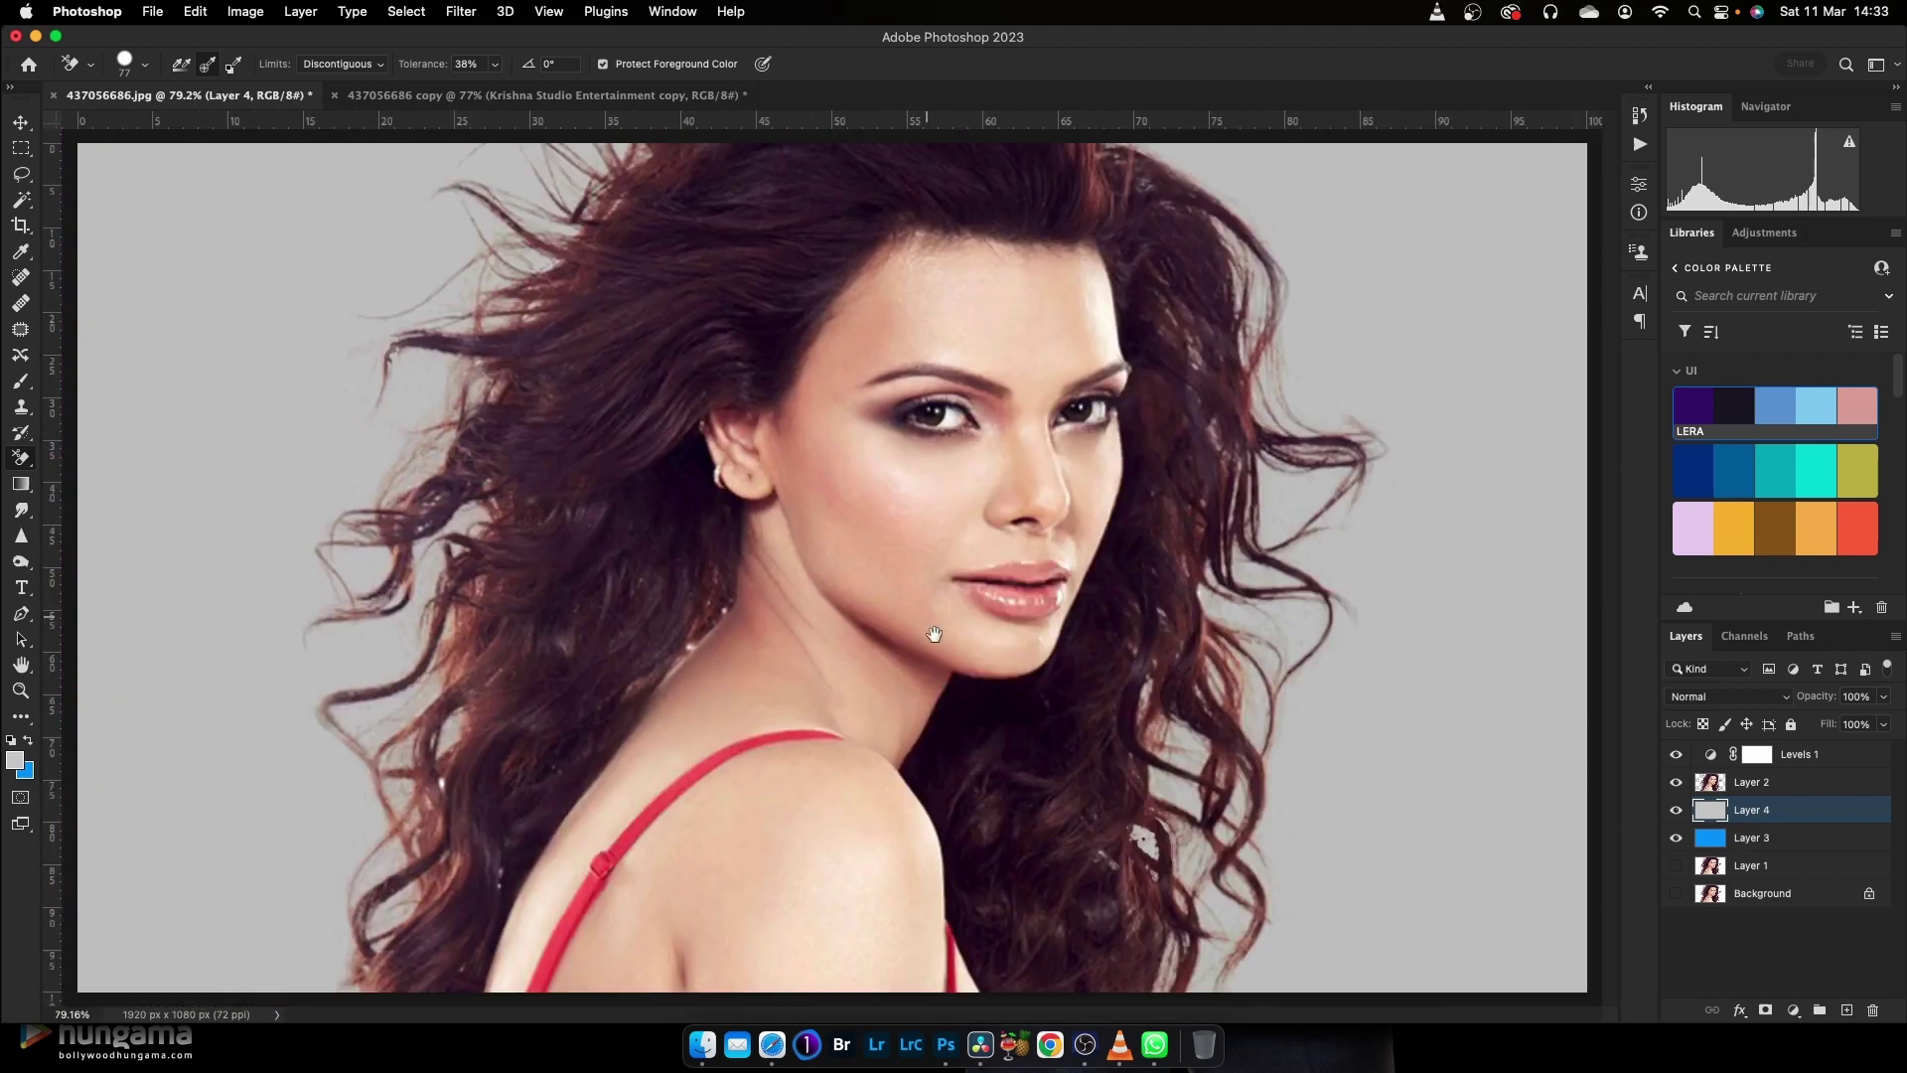
scroll(935, 633, up, 1)
scroll(928, 651, up, 1)
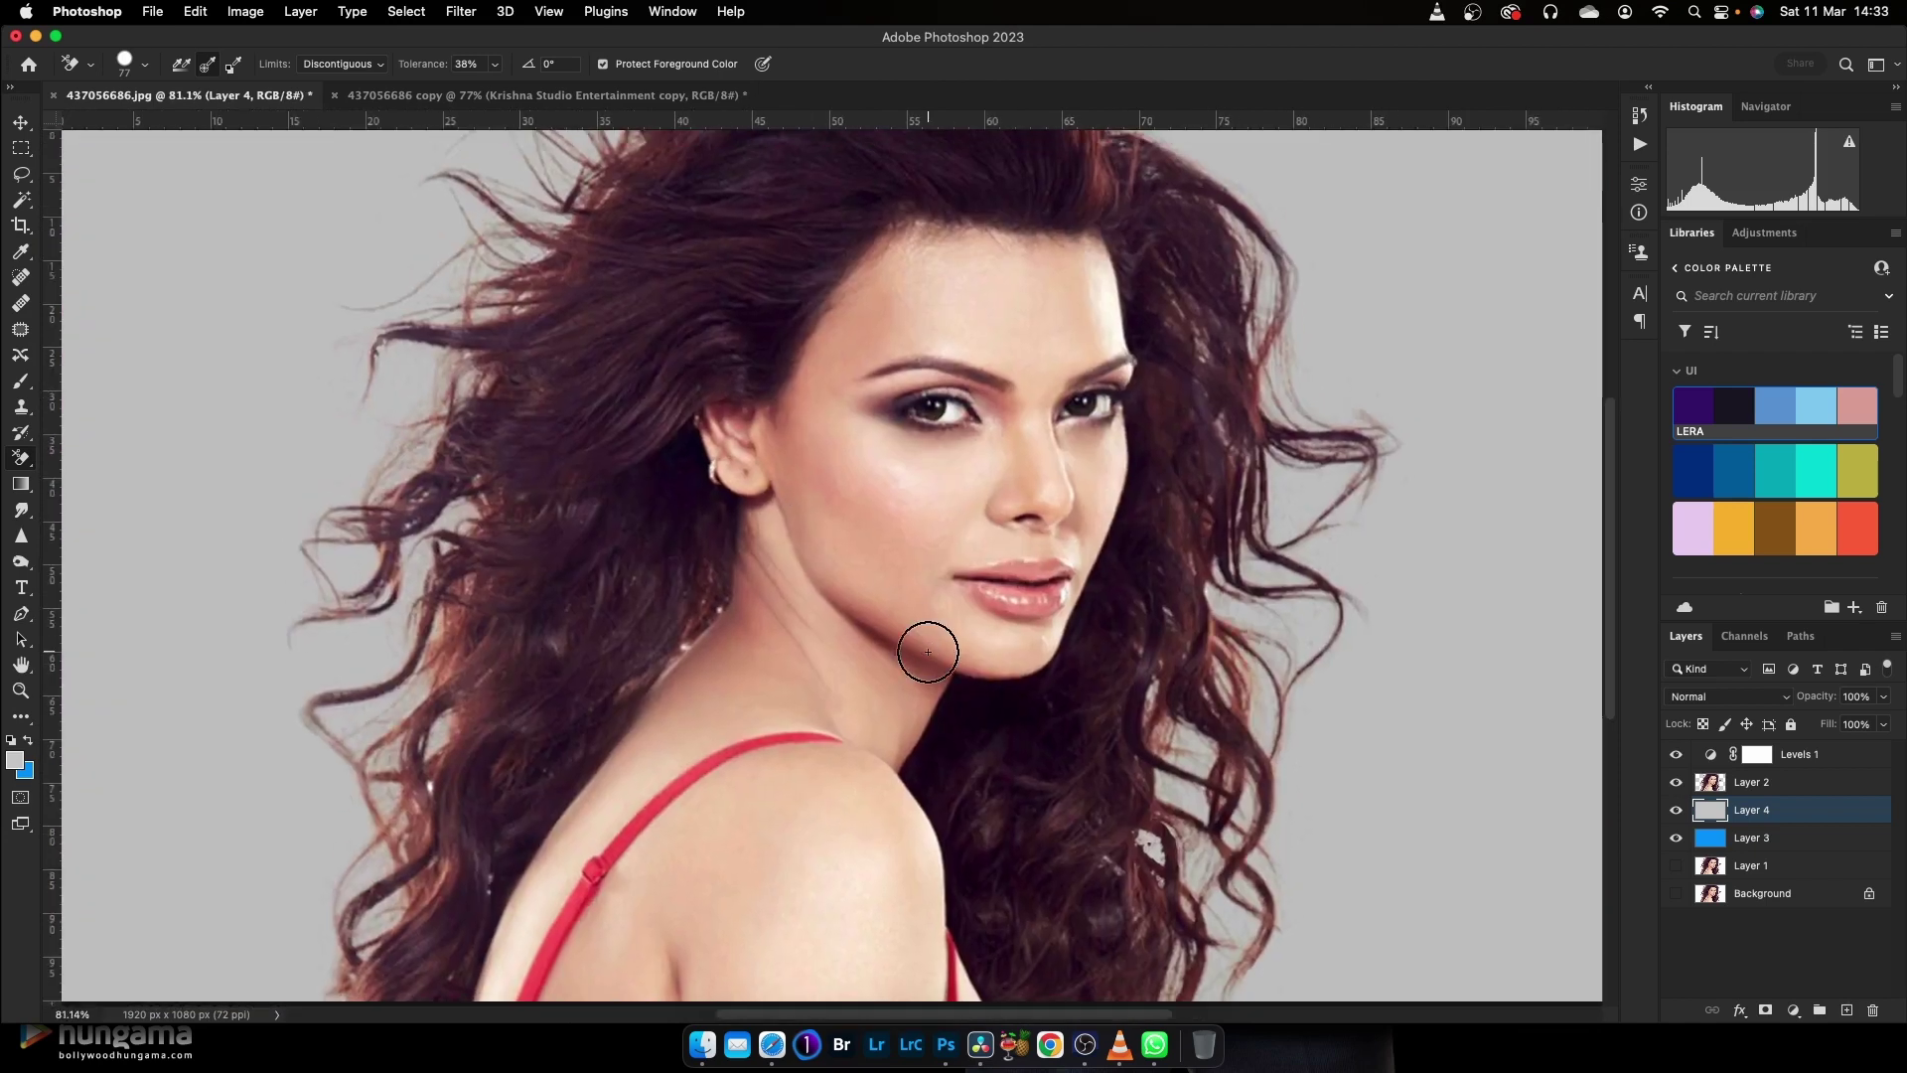